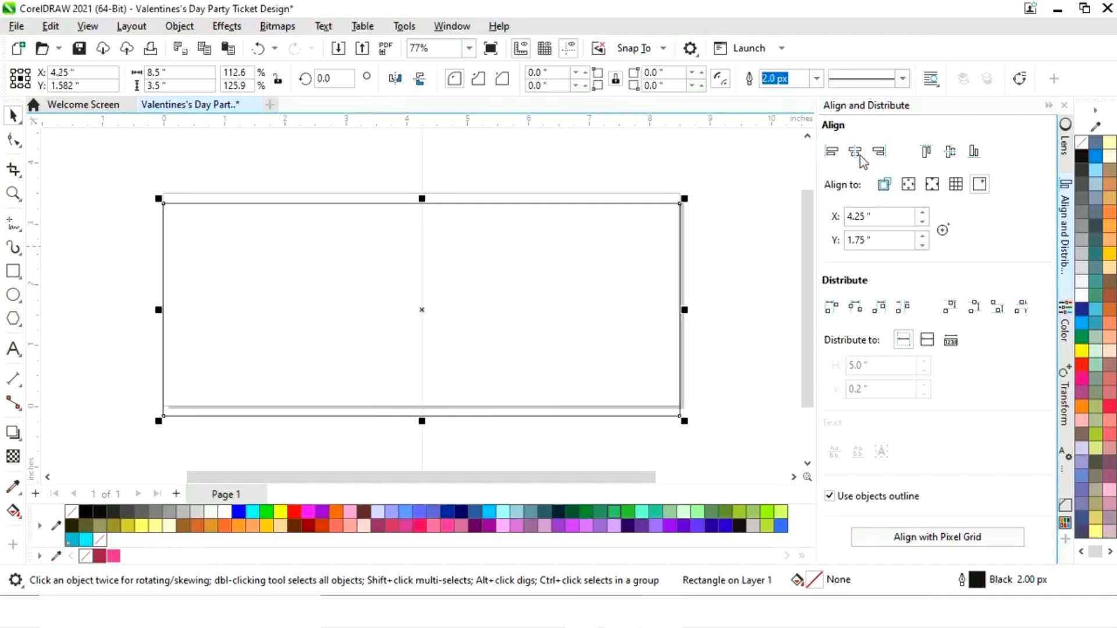
Center the 8.5 x 3.5 inch rectangle vertically on the page, collapse the alignment settings and deselect it.
{"action": "left_click", "coordinate": [951, 153]}
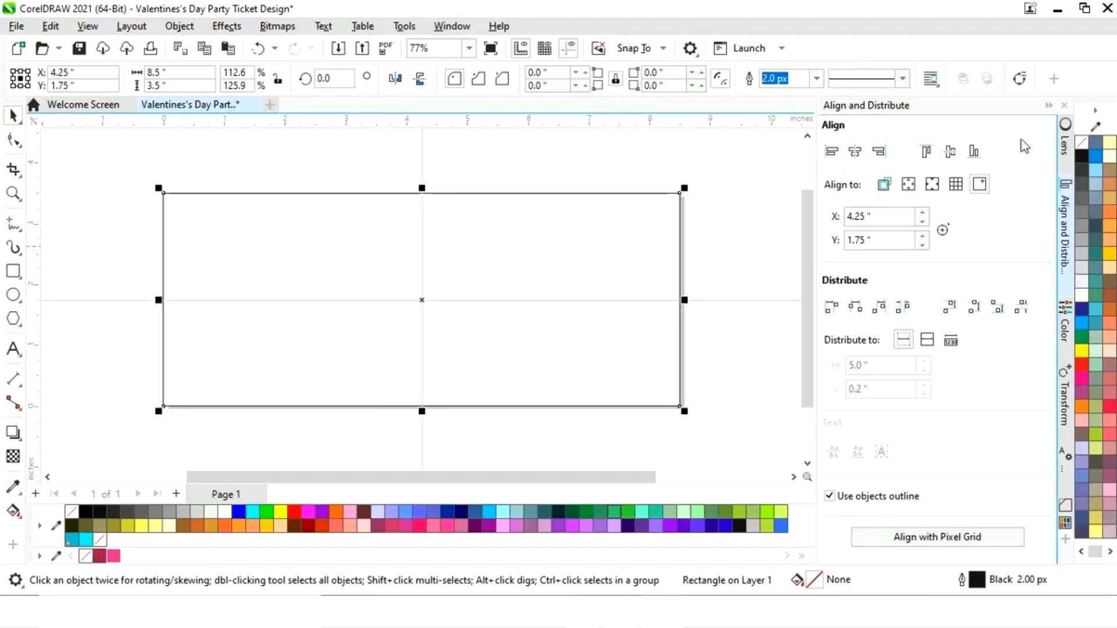
{"action": "left_click", "coordinate": [1049, 107]}
{"action": "left_click", "coordinate": [923, 237]}
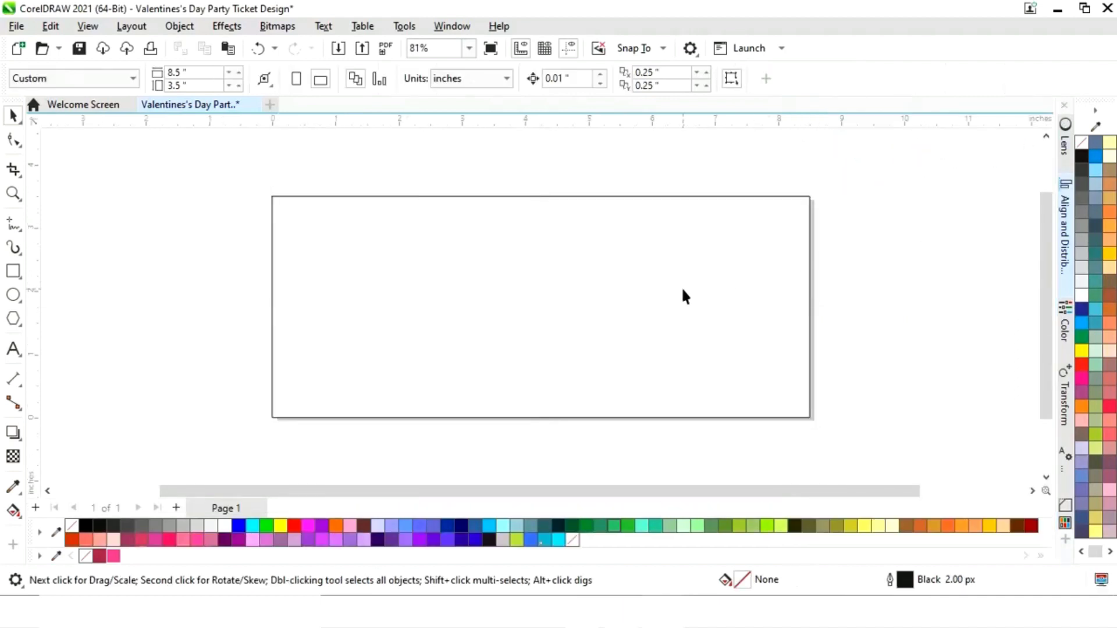
Create a narrower copy of the ticket rectangle at its right end and set the copy's width to 2.5 inches.
{"action": "left_click", "coordinate": [670, 272]}
{"action": "left_click_drag", "start_coordinate": [268, 307], "coordinate": [660, 307]}
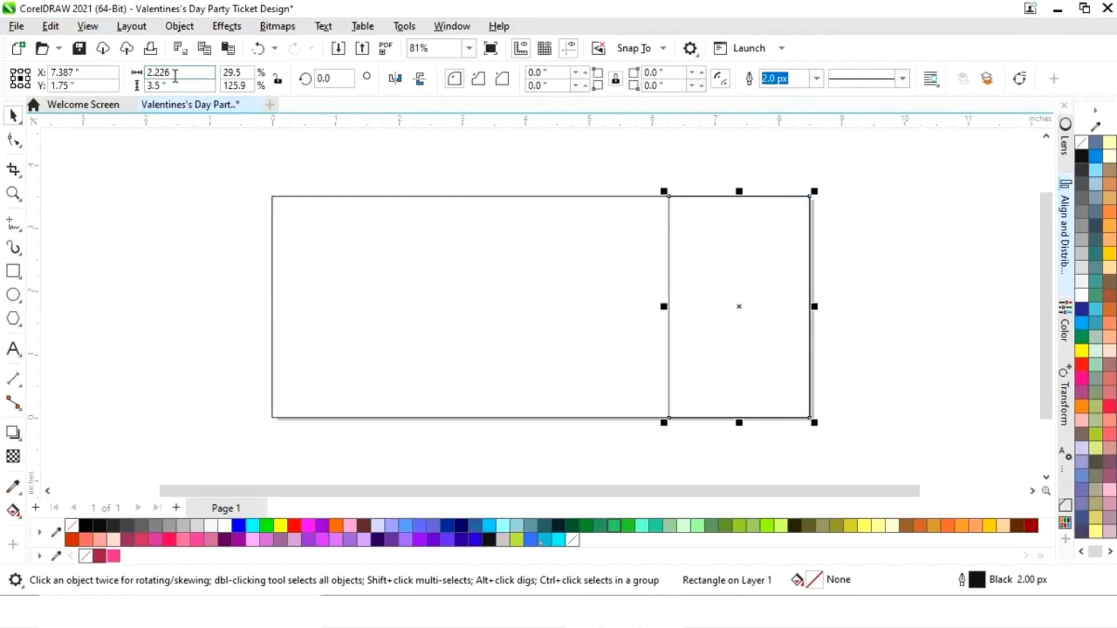
{"action": "double_click", "coordinate": [183, 74]}
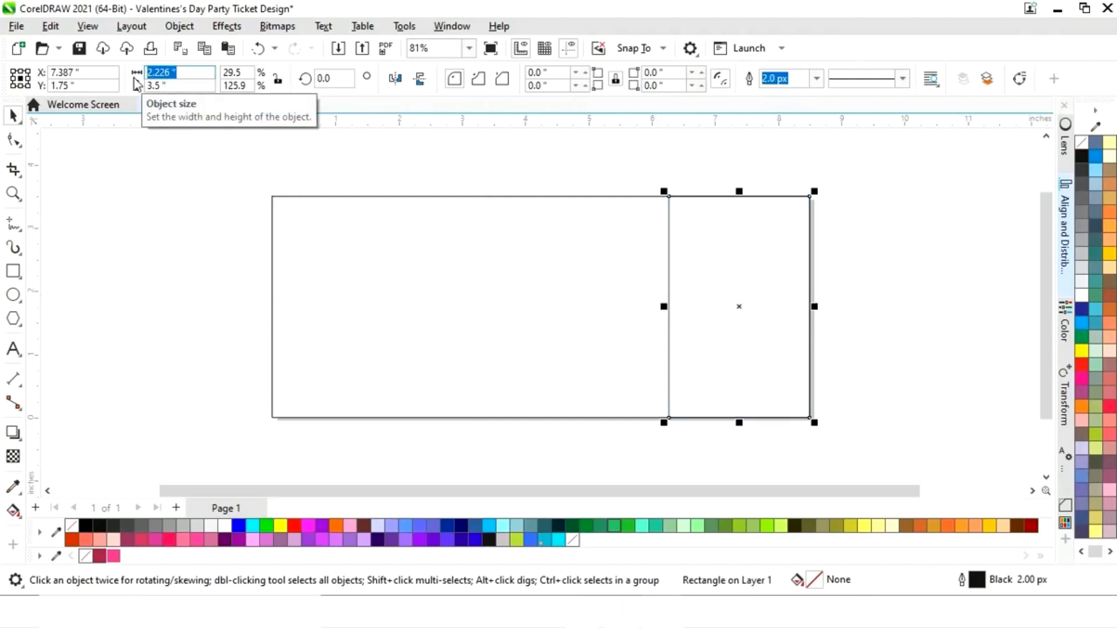
{"action": "type", "text": "2.5"}
{"action": "key", "text": "Return"}
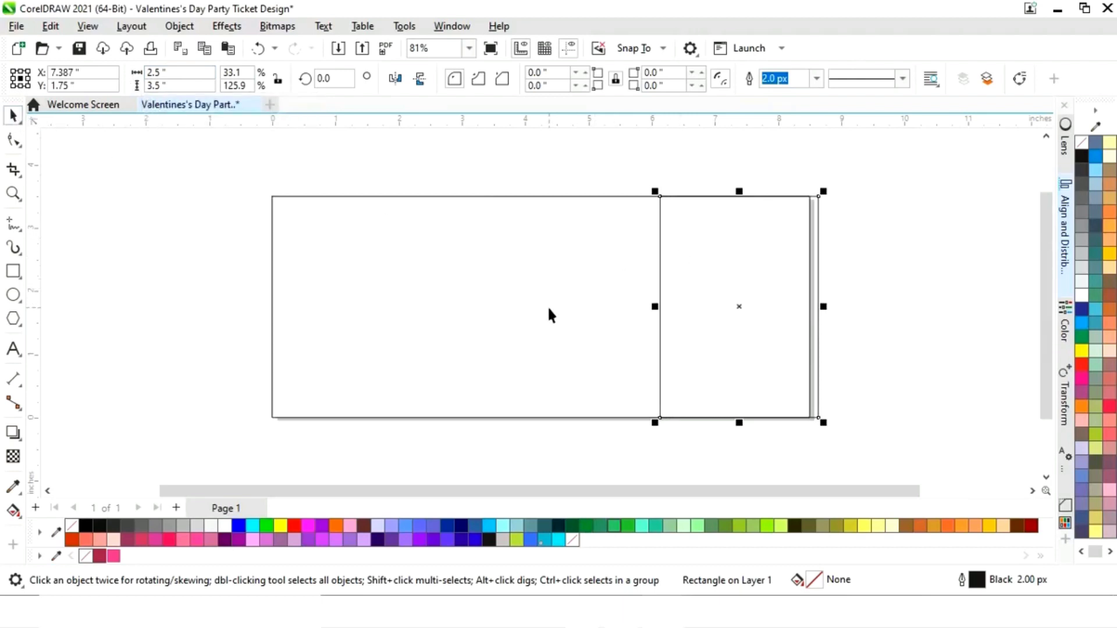
Align the 2.5 inch wide rectangle's right edge with the right edge of the full ticket rectangle.
{"action": "left_click", "coordinate": [533, 306]}
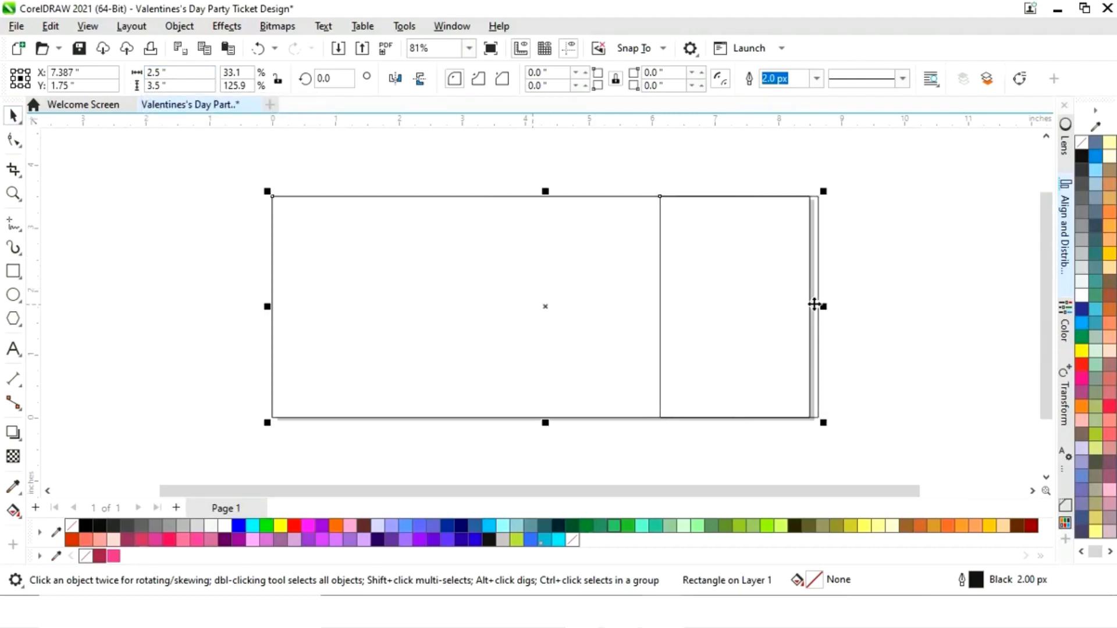
{"action": "left_click", "coordinate": [817, 305], "text": "shift"}
{"action": "key", "text": "r"}
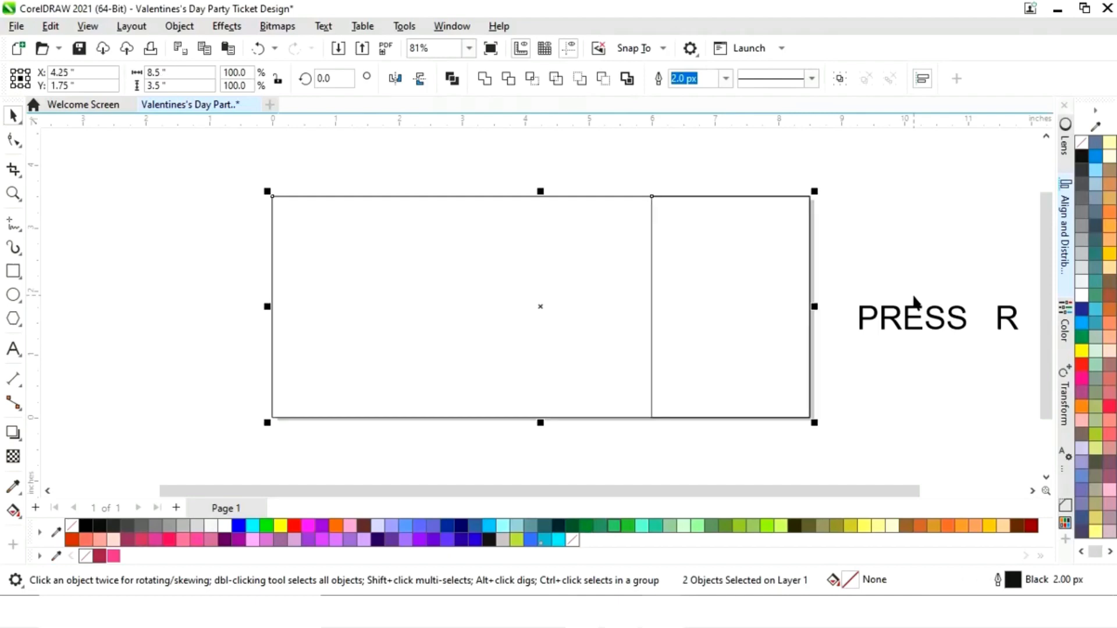
{"action": "left_click", "coordinate": [863, 267]}
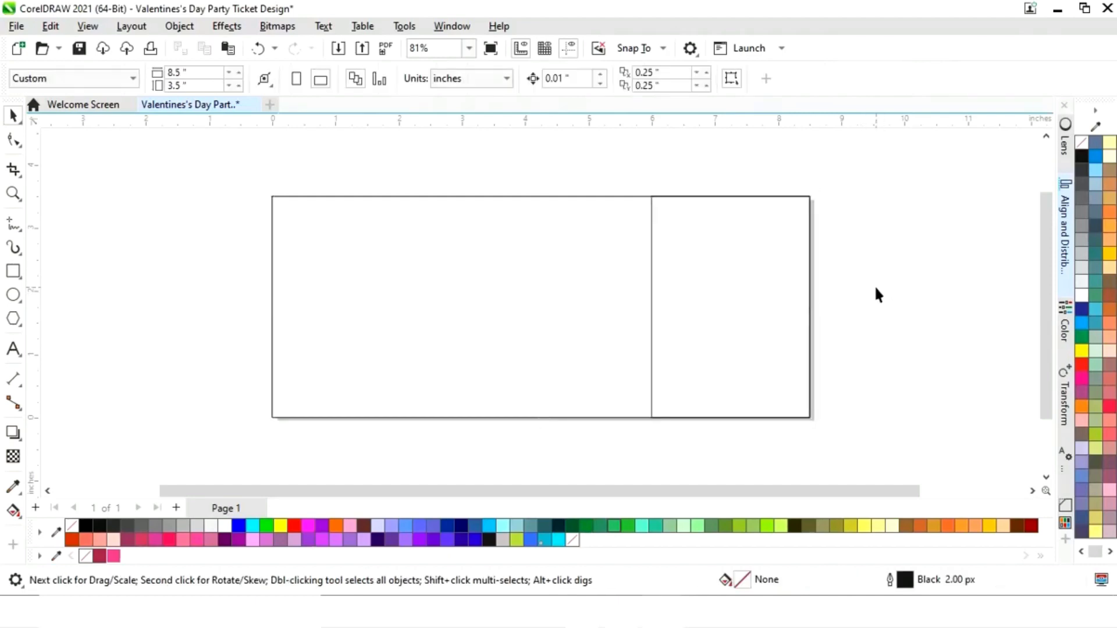
Shorten the full ticket rectangle from its right side to 6 inches wide, ending at the stub's left edge.
{"action": "left_click", "coordinate": [505, 342]}
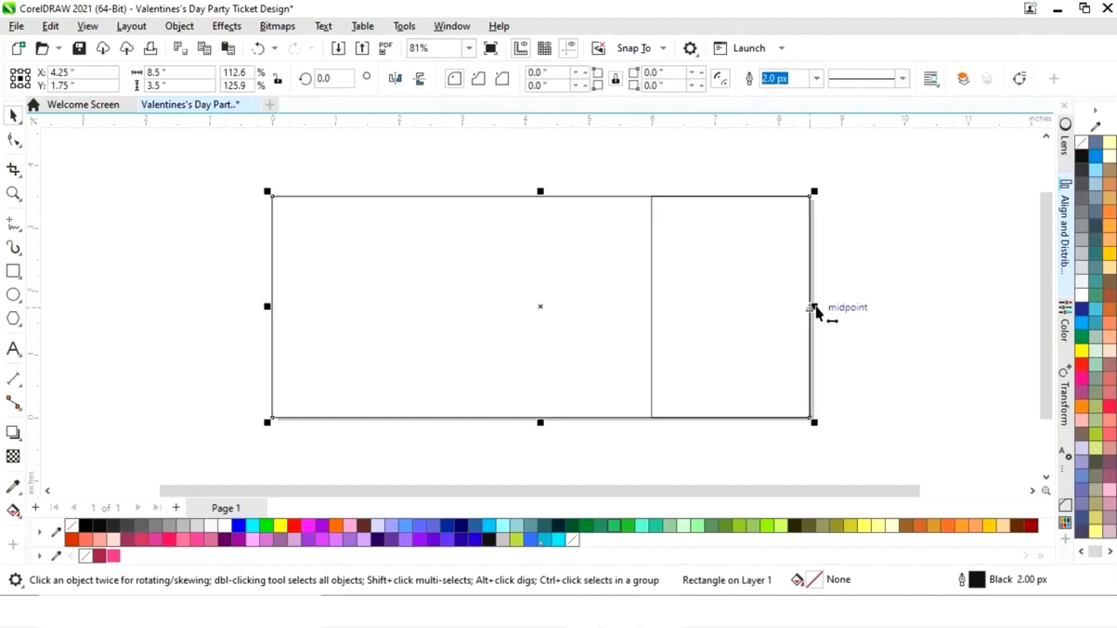
{"action": "left_click_drag", "start_coordinate": [814, 307], "coordinate": [658, 307]}
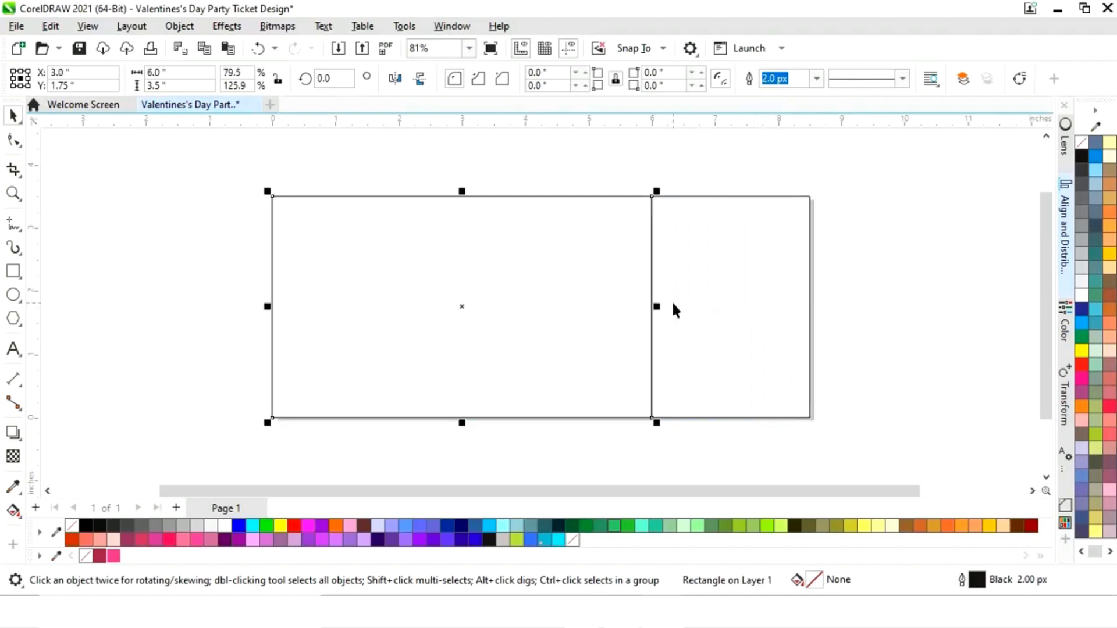
{"action": "left_click", "coordinate": [880, 314]}
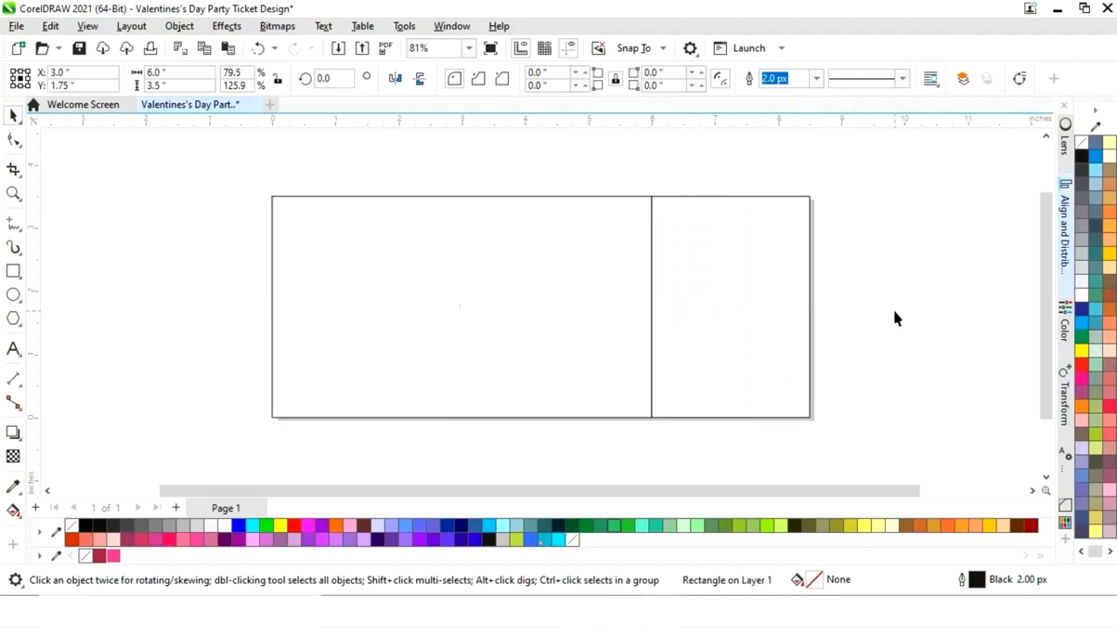
Create two shorter copies of the stub rectangle at its lower end, about 0.787 and 1.136 inches tall.
{"action": "left_click", "coordinate": [756, 298]}
{"action": "left_click_drag", "start_coordinate": [731, 193], "coordinate": [732, 362]}
{"action": "right_click", "coordinate": [732, 363]}
{"action": "left_click", "coordinate": [852, 379]}
{"action": "left_click", "coordinate": [762, 362]}
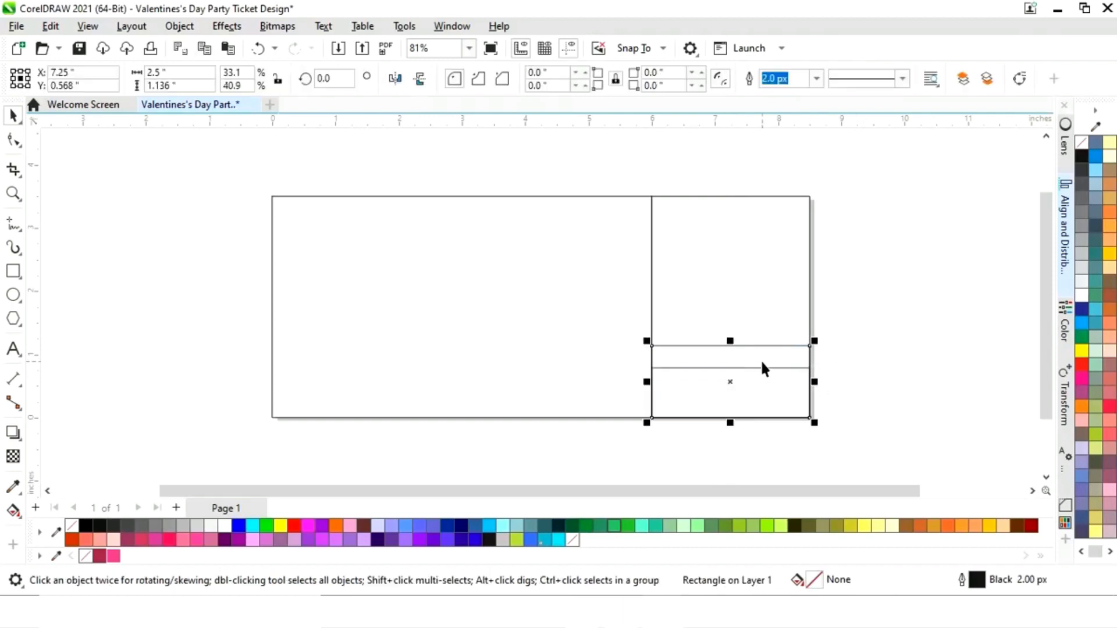
Shorten the taller stub copy from below to about 0.349 inch, so it ends at the lower strip's upper edge.
{"action": "left_click_drag", "start_coordinate": [730, 423], "coordinate": [731, 373]}
{"action": "left_click", "coordinate": [751, 442]}
{"action": "left_click", "coordinate": [741, 405]}
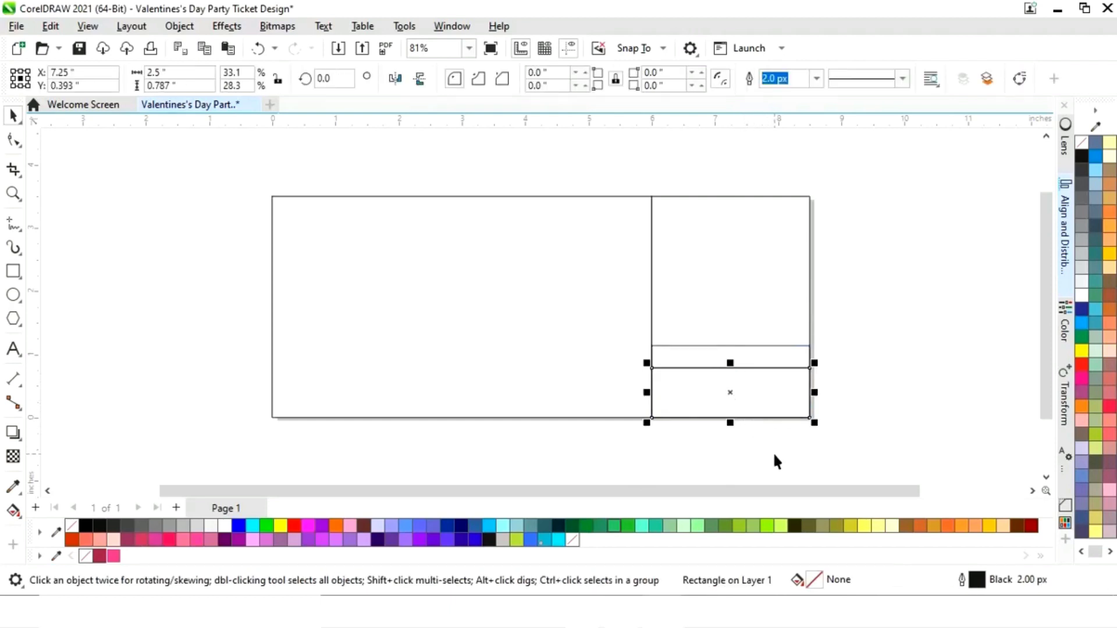
{"action": "left_click", "coordinate": [715, 354]}
{"action": "left_click", "coordinate": [716, 315]}
{"action": "left_click", "coordinate": [587, 367]}
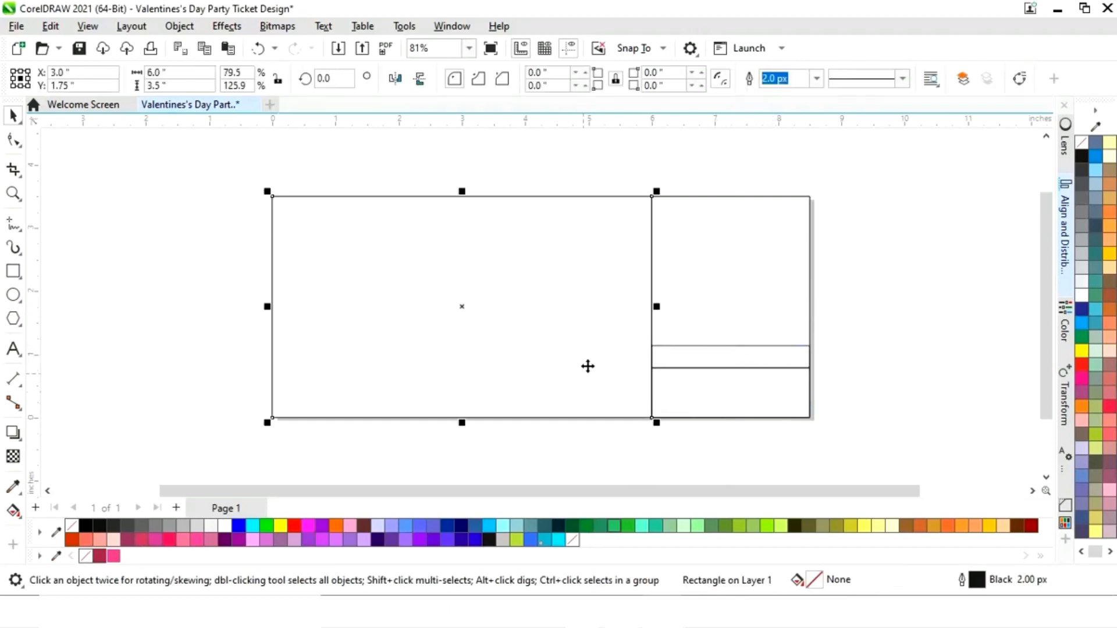
{"action": "left_click", "coordinate": [612, 469]}
Apply an elliptical fountain fill to the 6 inch wide main rectangle with the Interactive Fill tool.
{"action": "left_click", "coordinate": [487, 364]}
{"action": "left_click", "coordinate": [30, 476]}
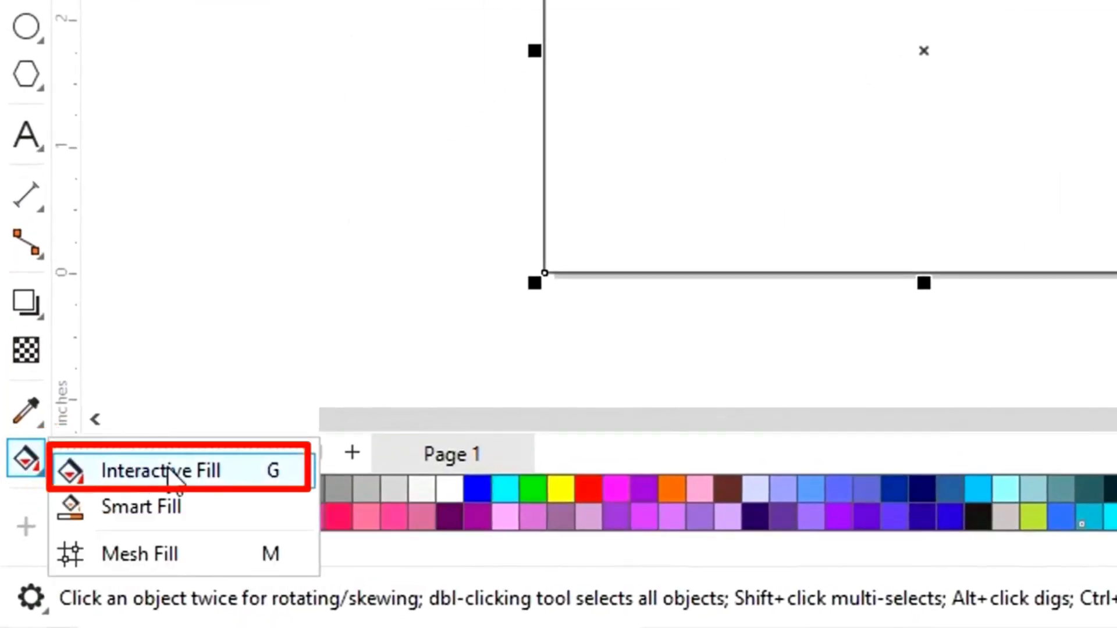
{"action": "left_click", "coordinate": [169, 472]}
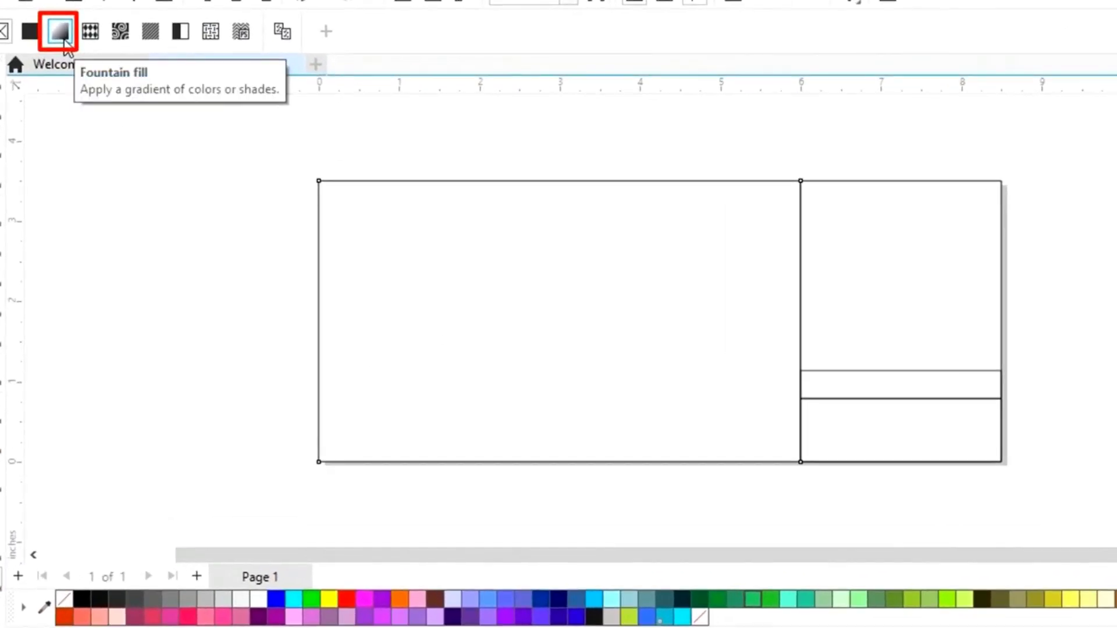
{"action": "left_click", "coordinate": [64, 42]}
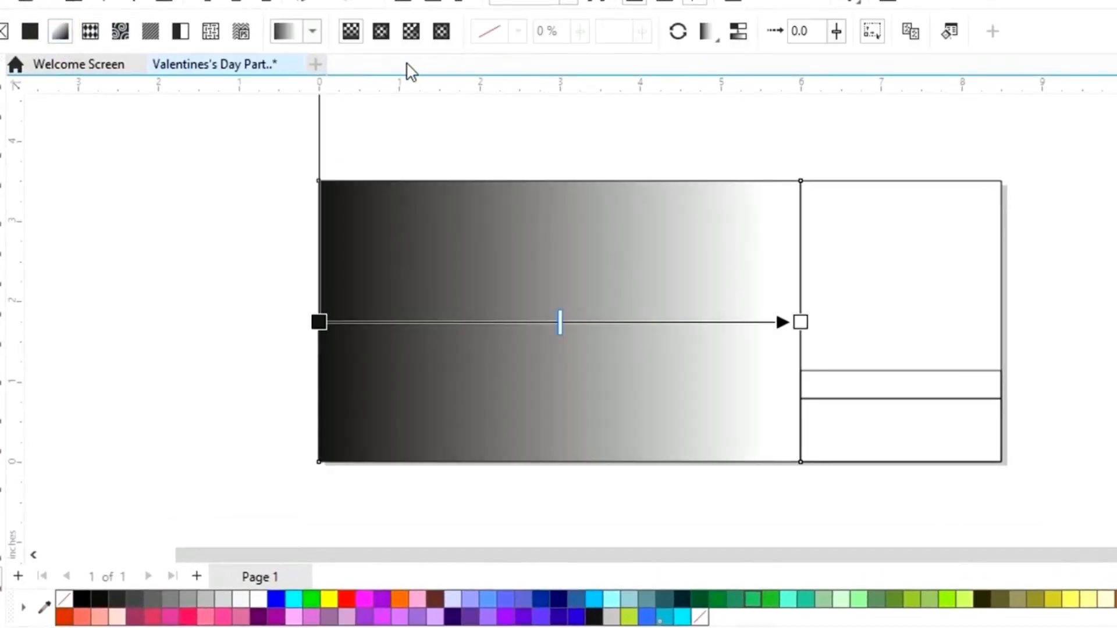
{"action": "left_click", "coordinate": [381, 32]}
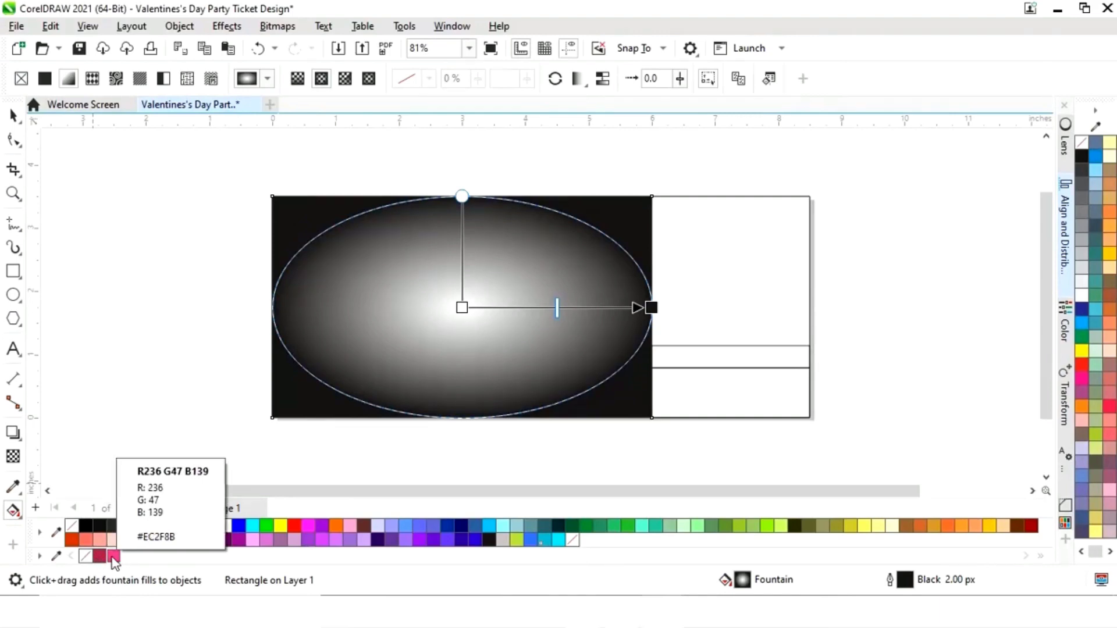
Color the main rectangle's gradient with crimson on the outside and pink (#EC2F8B) at the center.
{"action": "left_click_drag", "start_coordinate": [101, 559], "coordinate": [652, 309]}
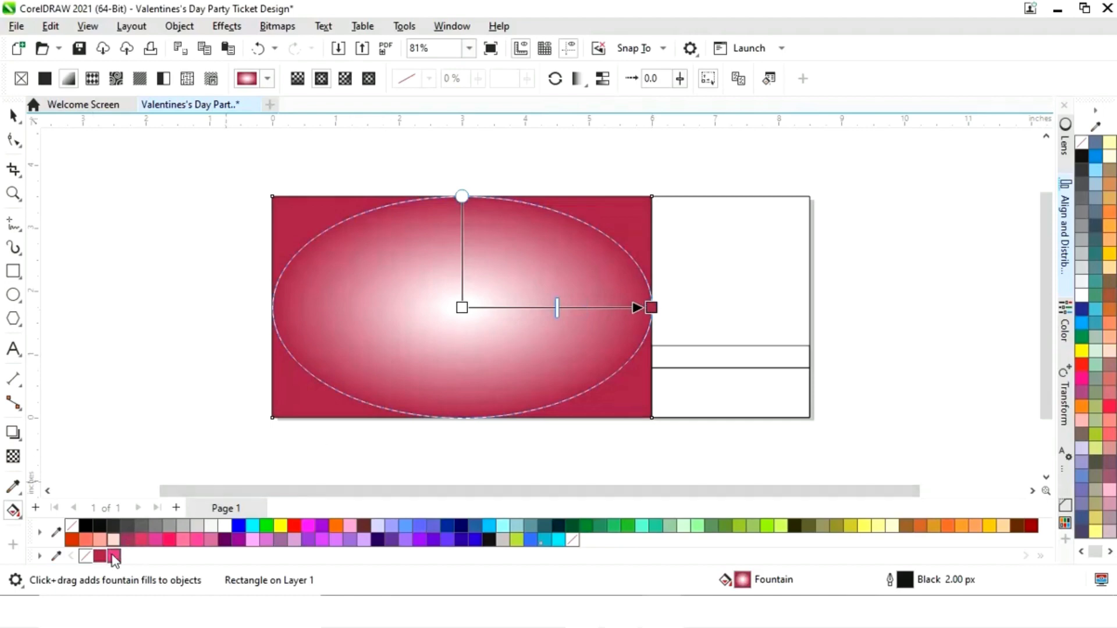
{"action": "left_click_drag", "start_coordinate": [114, 559], "coordinate": [463, 308]}
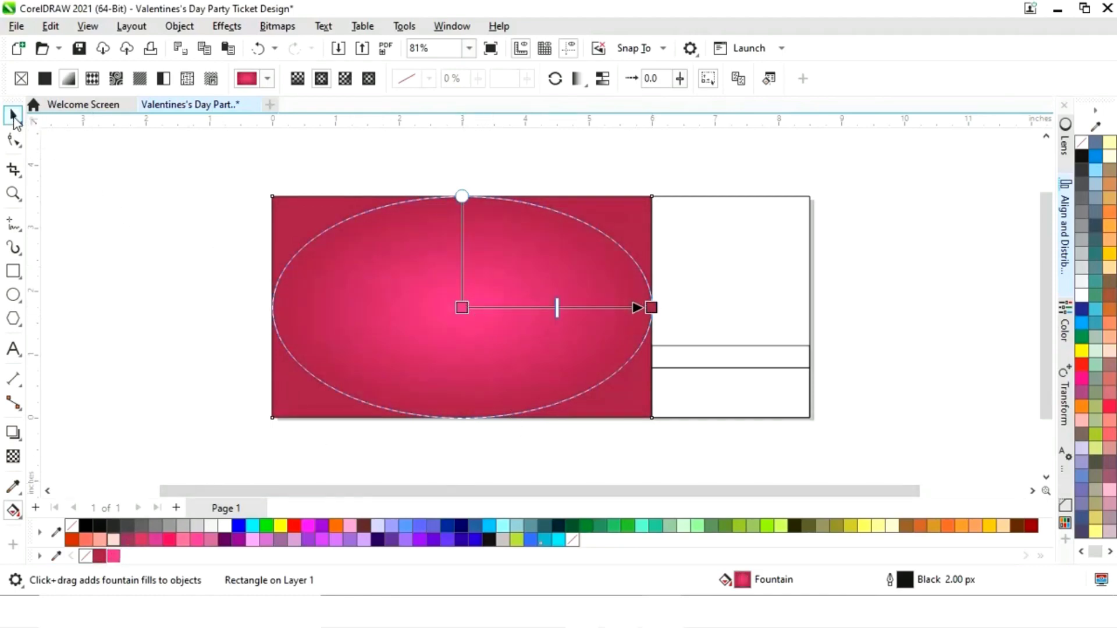
{"action": "left_click", "coordinate": [14, 116]}
{"action": "left_click", "coordinate": [227, 312]}
Shorten the stub rectangle from below to about 2.364 inches tall, ending at the narrow strip's upper edge.
{"action": "left_click", "coordinate": [720, 302]}
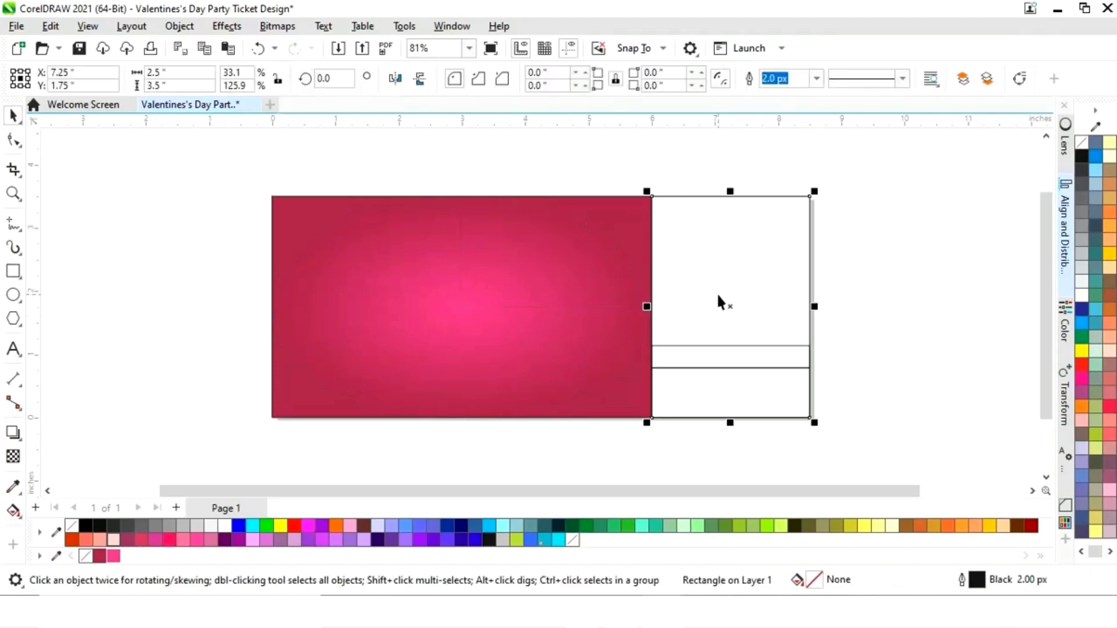
{"action": "left_click_drag", "start_coordinate": [732, 420], "coordinate": [730, 347]}
{"action": "left_click", "coordinate": [850, 360]}
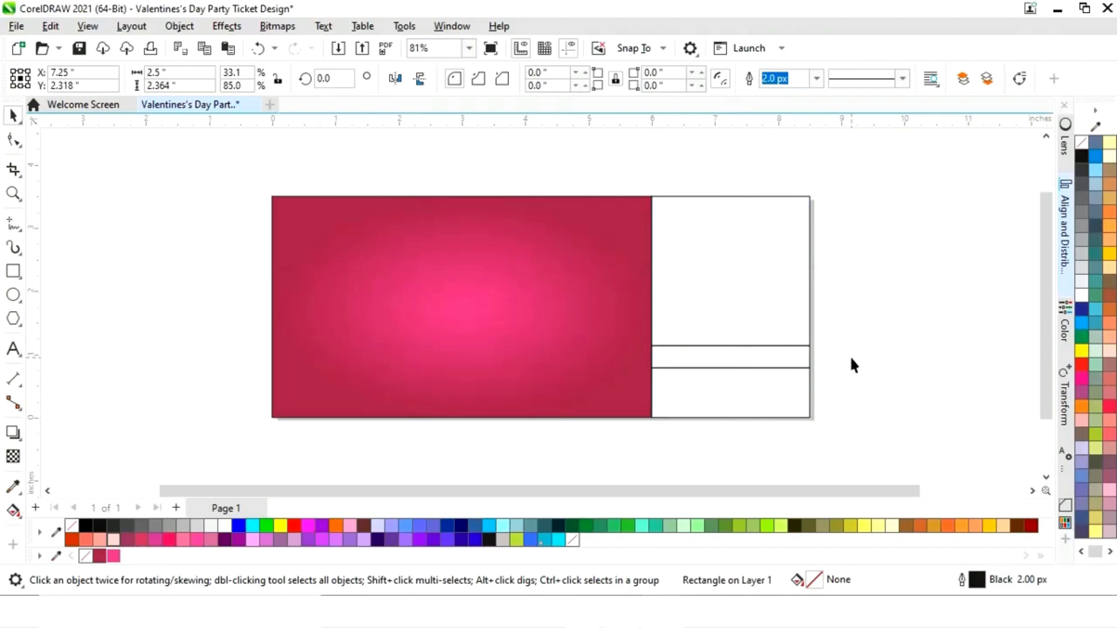
Copy only the fill property from the main gradient rectangle onto the upper stub rectangle.
{"action": "left_click", "coordinate": [768, 294]}
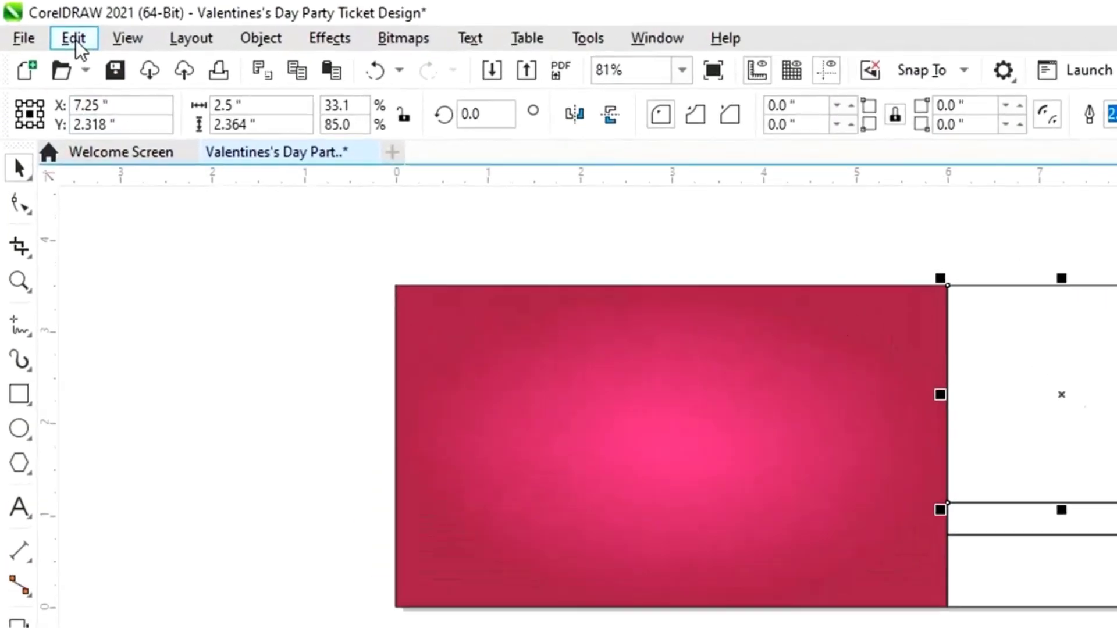
{"action": "left_click", "coordinate": [51, 26]}
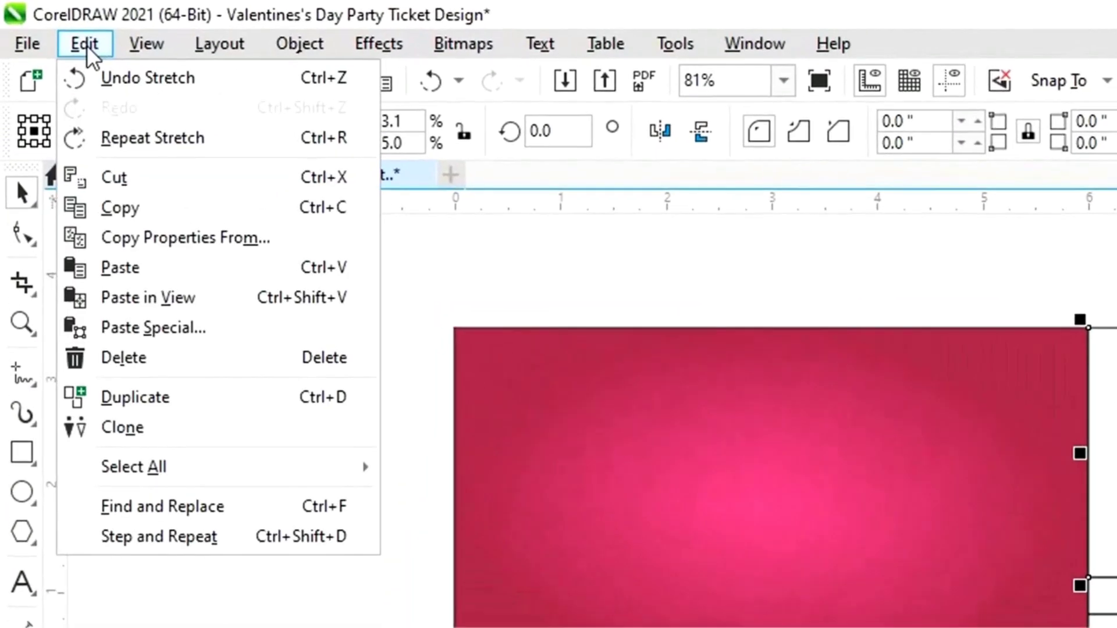
{"action": "left_click", "coordinate": [119, 239]}
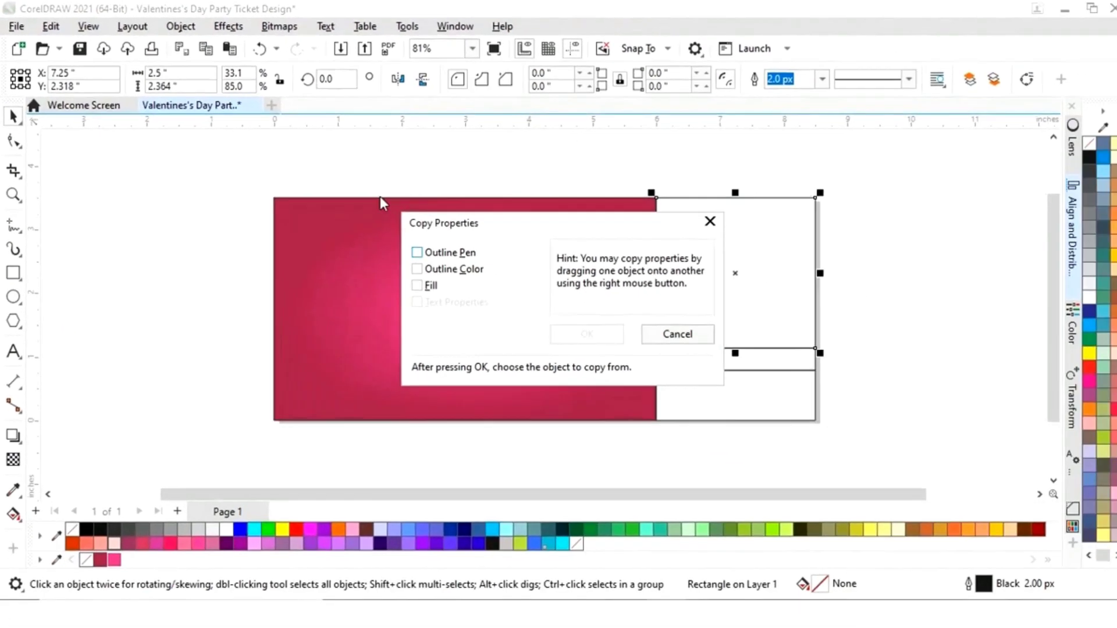
{"action": "left_click", "coordinate": [417, 288]}
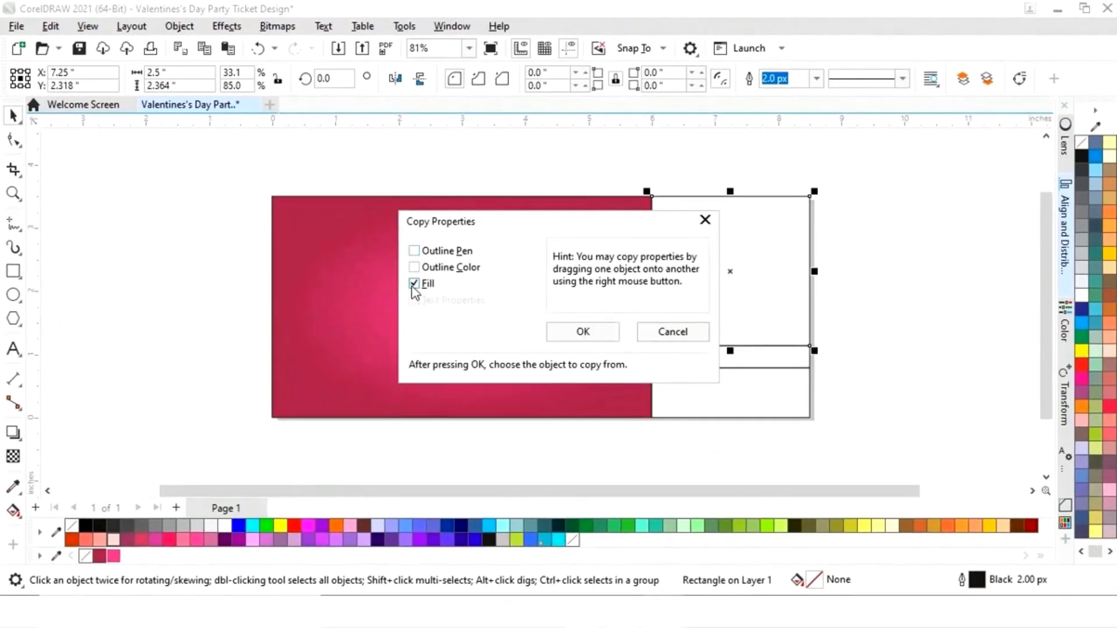
{"action": "left_click", "coordinate": [583, 332]}
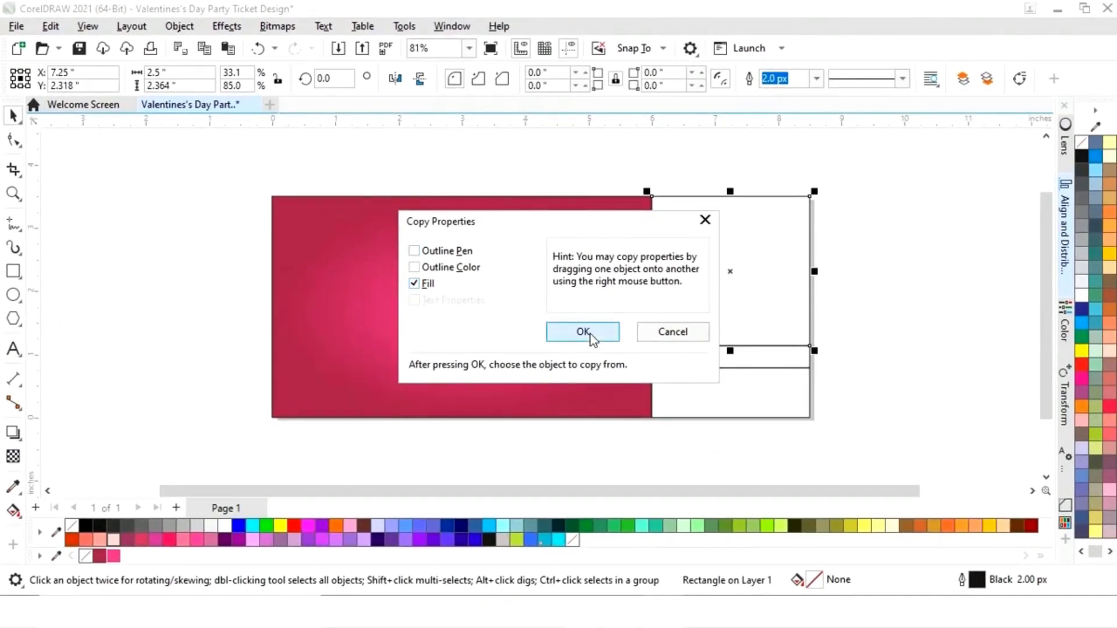
{"action": "left_click", "coordinate": [447, 302]}
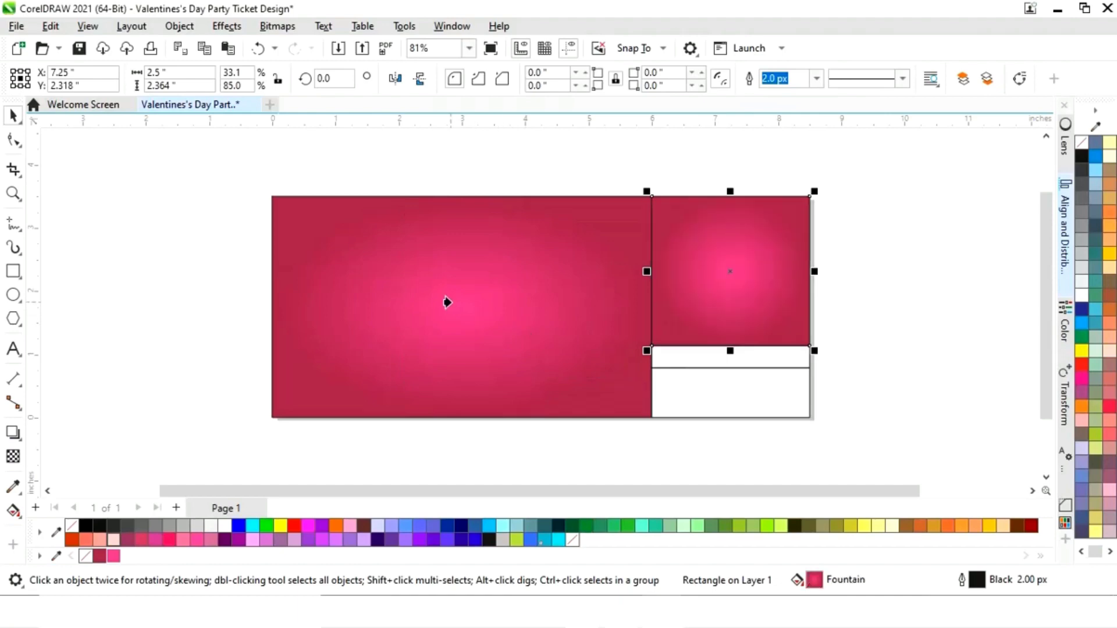
{"action": "left_click", "coordinate": [602, 452]}
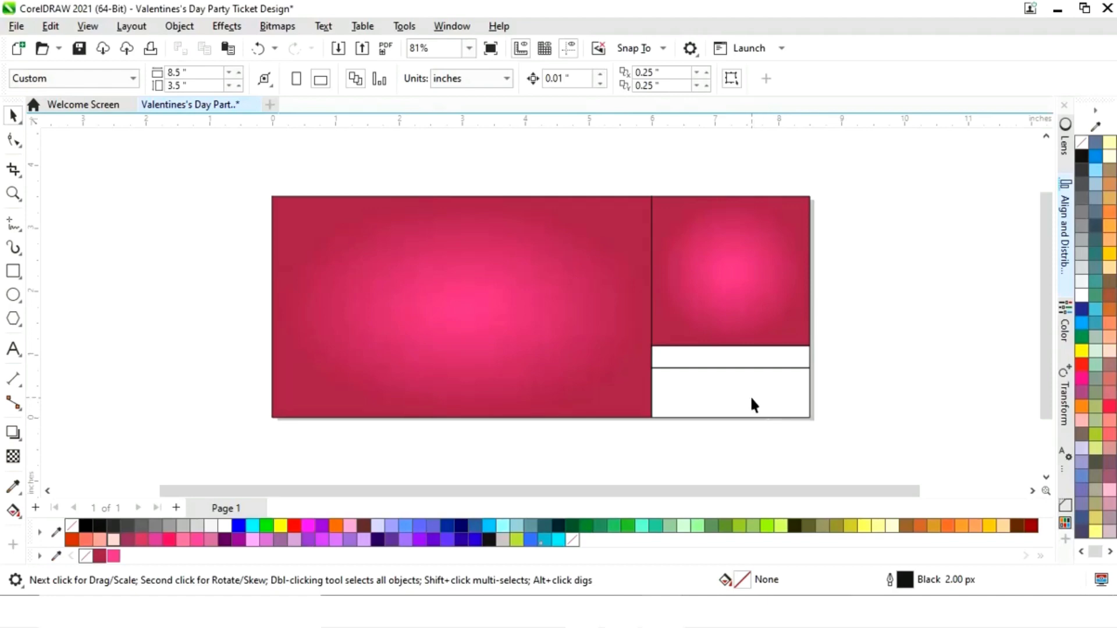
Fill the stub's narrow middle strip with pink (#EC2F8B) and its bottom strip with white (#FFFFFF).
{"action": "left_click", "coordinate": [732, 366]}
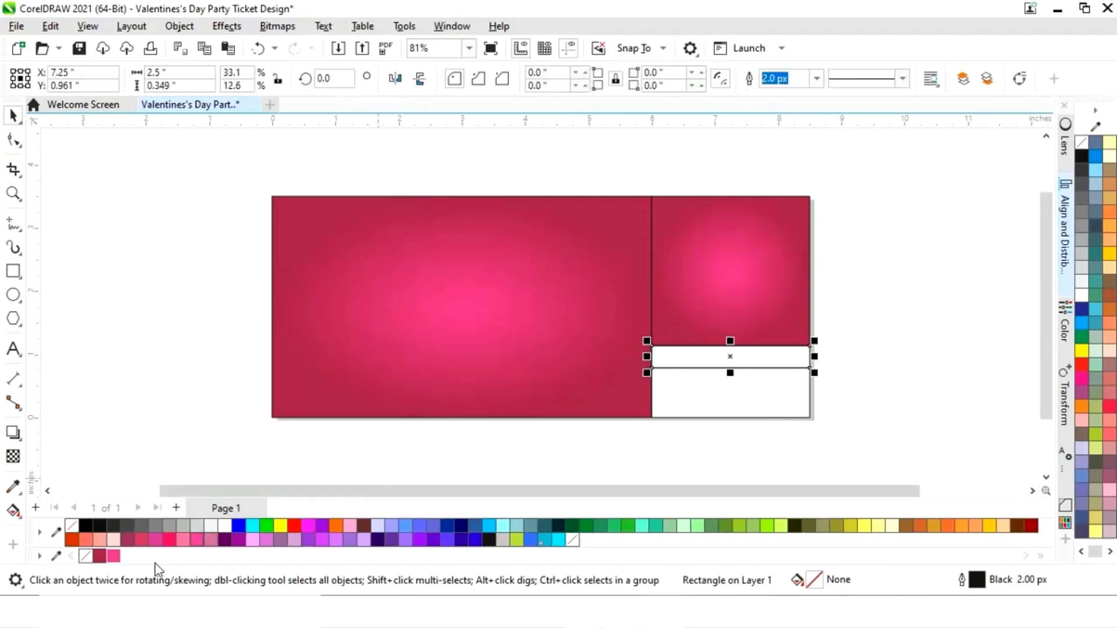
{"action": "left_click", "coordinate": [113, 557]}
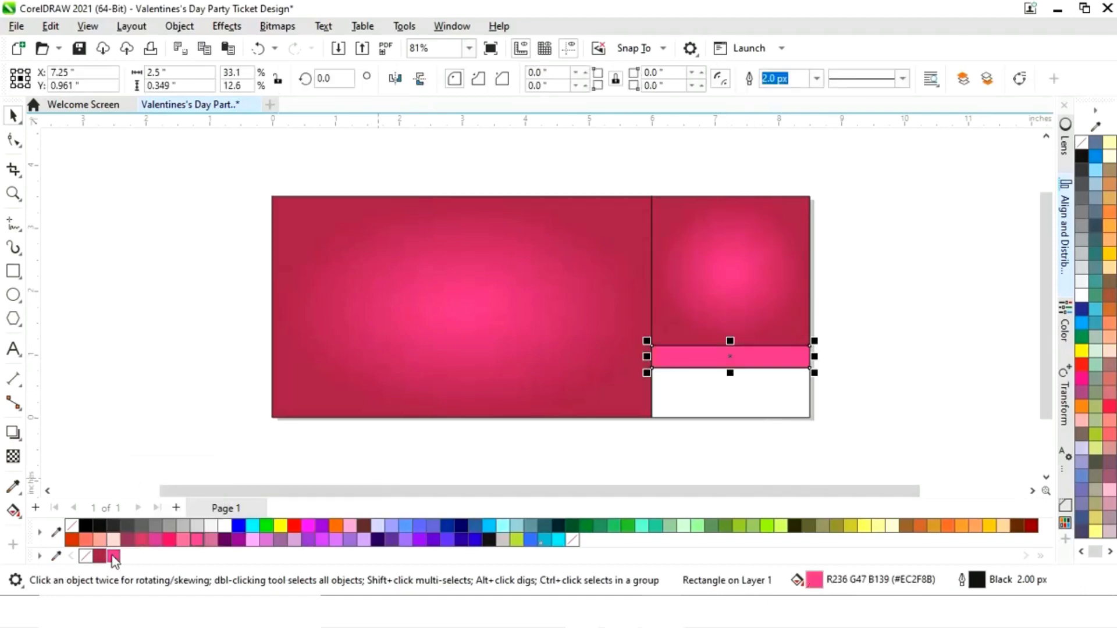
{"action": "left_click", "coordinate": [711, 414]}
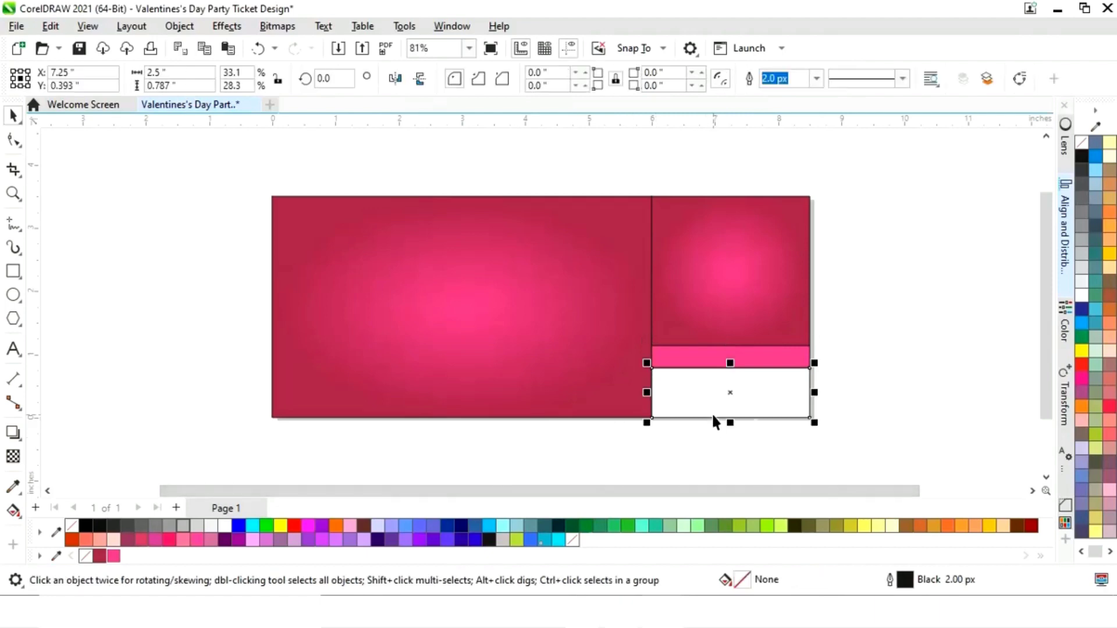
{"action": "left_click", "coordinate": [223, 525]}
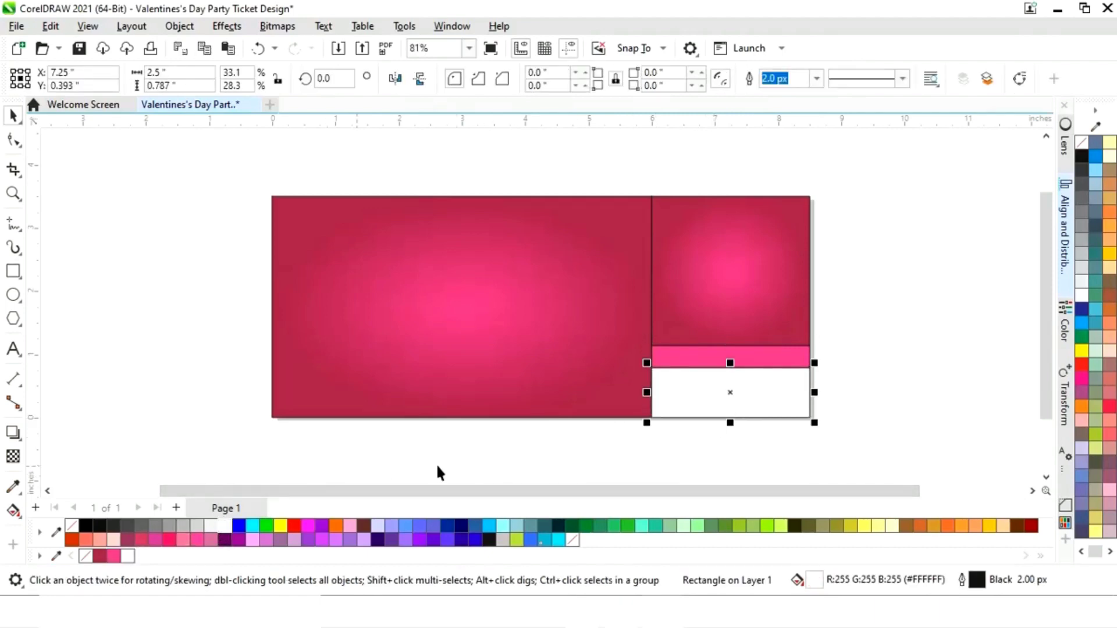
{"action": "left_click", "coordinate": [498, 464]}
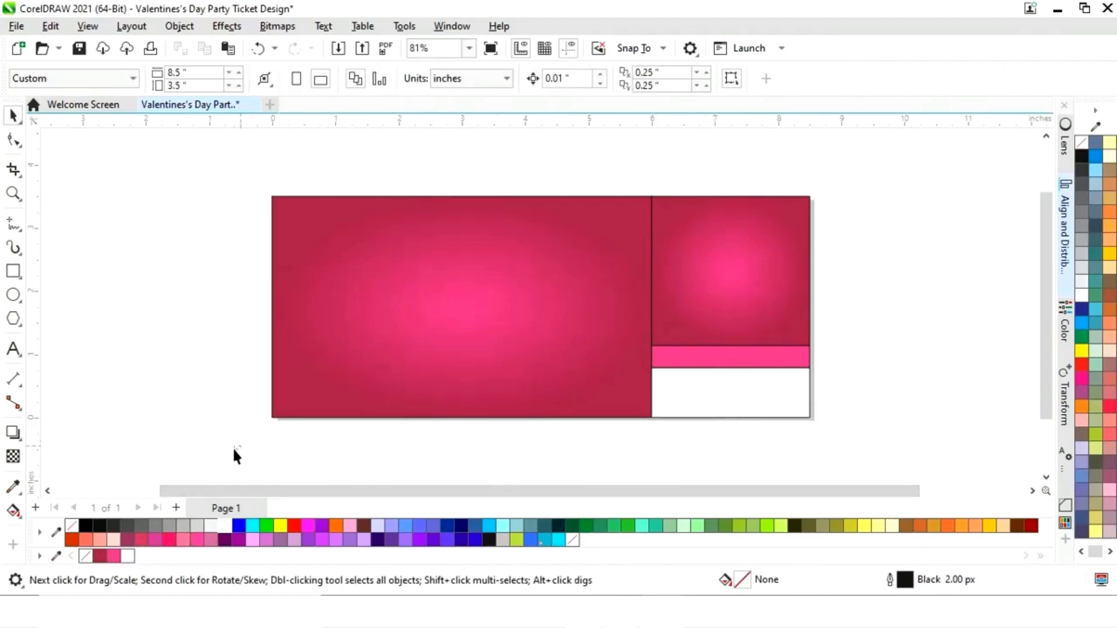
Remove the outline from all four ticket rectangles.
{"action": "left_click_drag", "start_coordinate": [233, 448], "coordinate": [893, 155]}
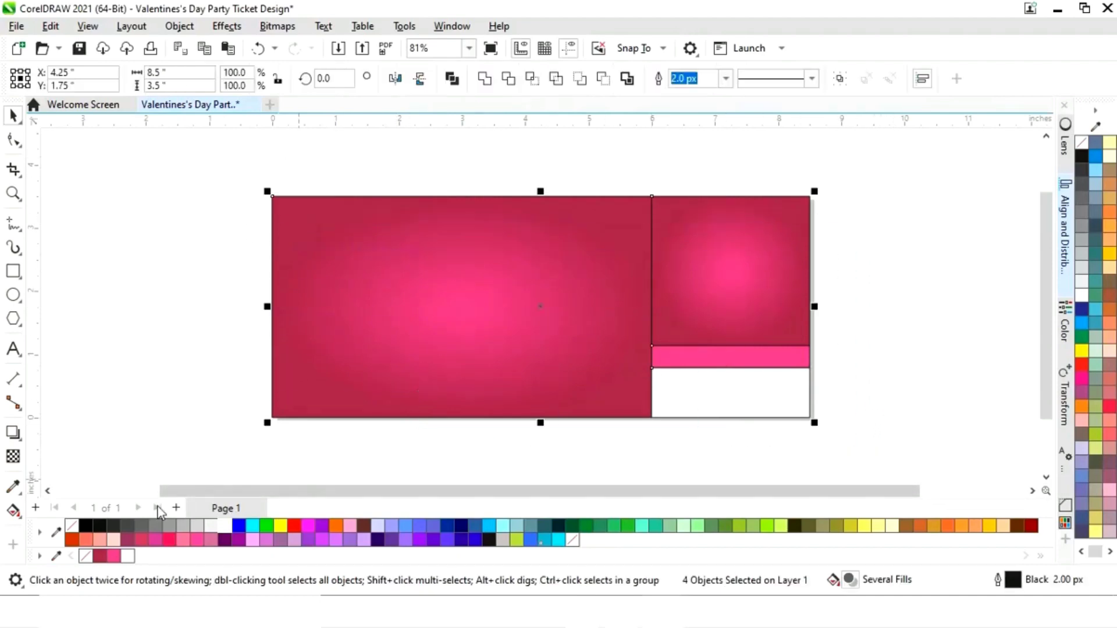
{"action": "right_click", "coordinate": [71, 529]}
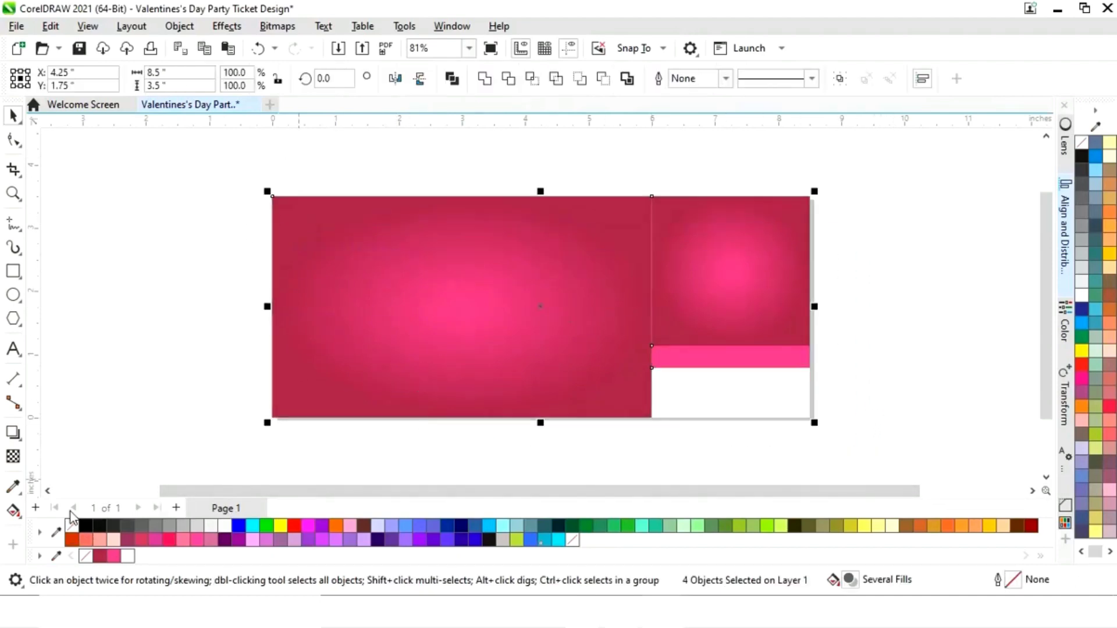
Draw a circle about 2.77 inches in diameter from the centre of the main gradient section.
{"action": "left_click", "coordinate": [89, 393]}
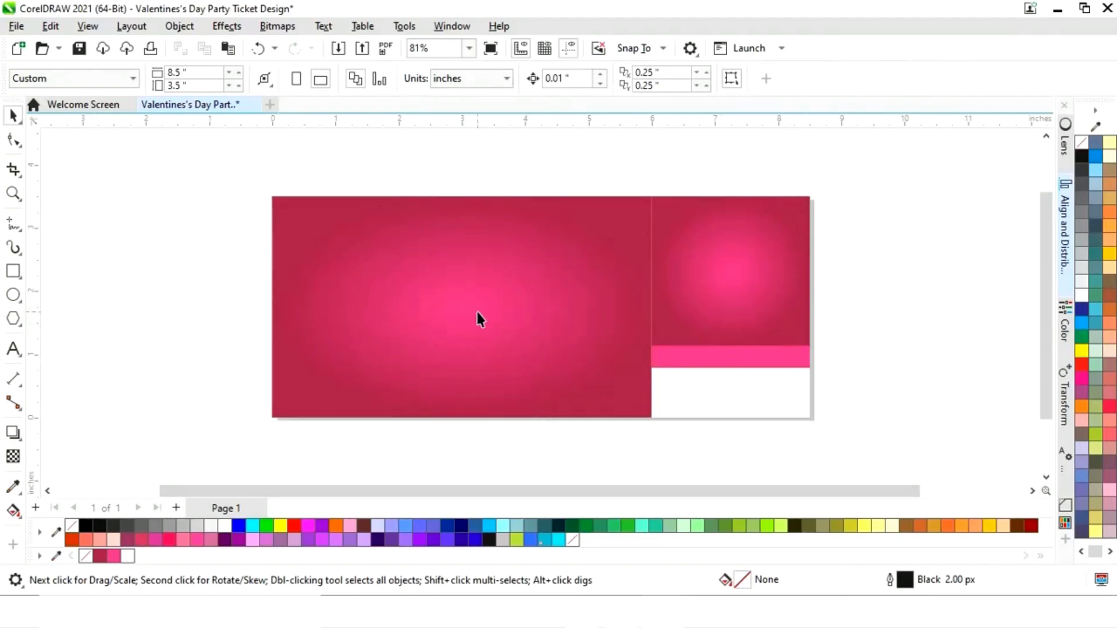
{"action": "left_click", "coordinate": [13, 295]}
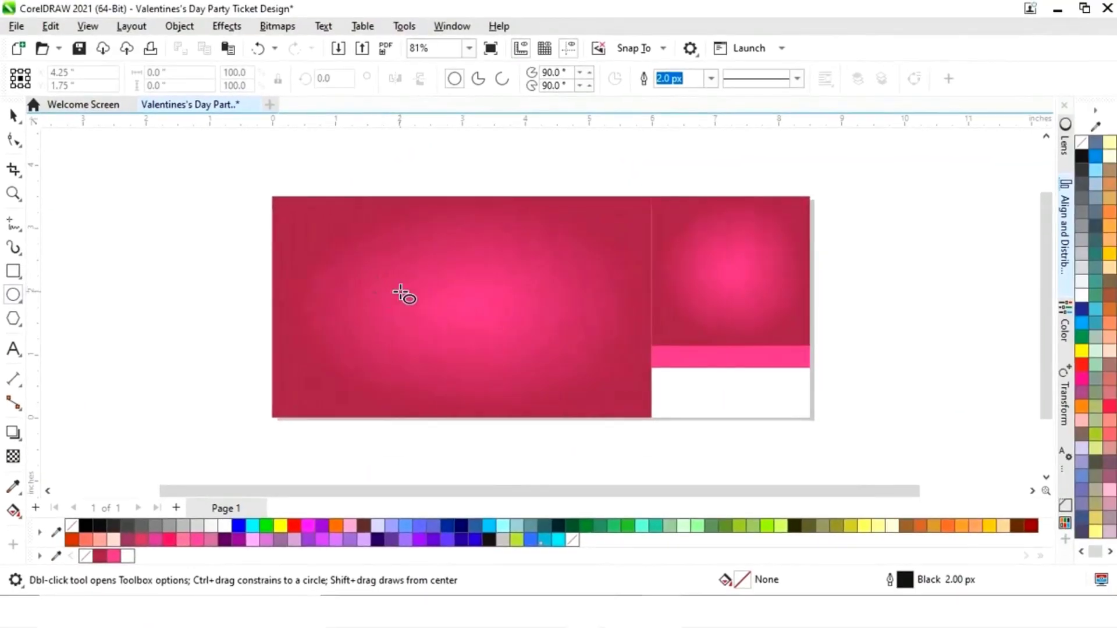
{"action": "left_click_drag", "start_coordinate": [465, 307], "coordinate": [550, 365]}
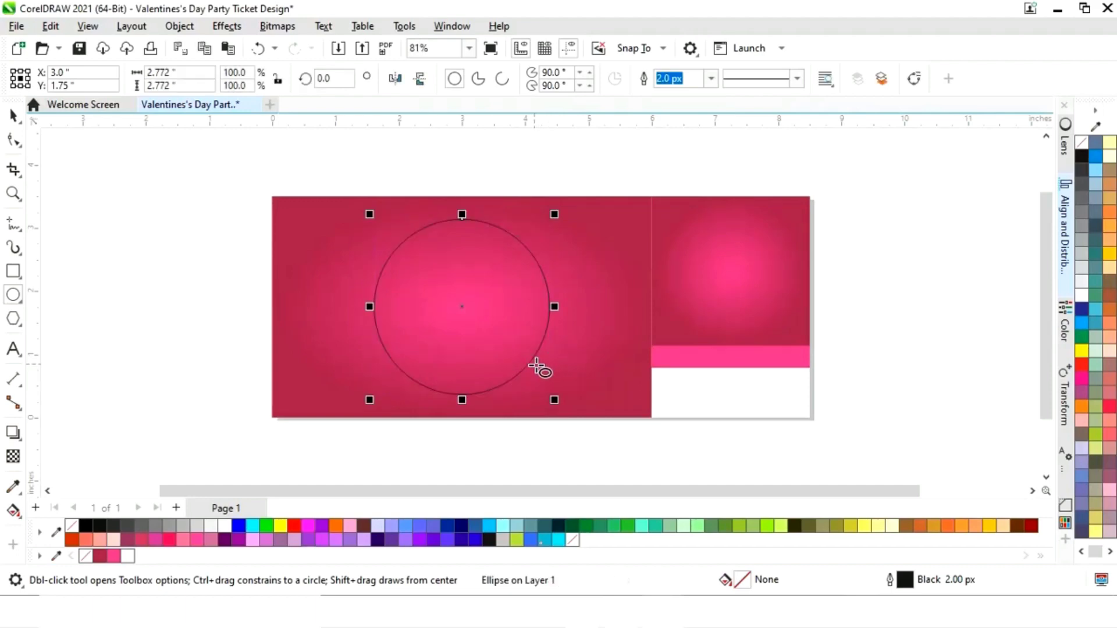
{"action": "left_click", "coordinate": [13, 116]}
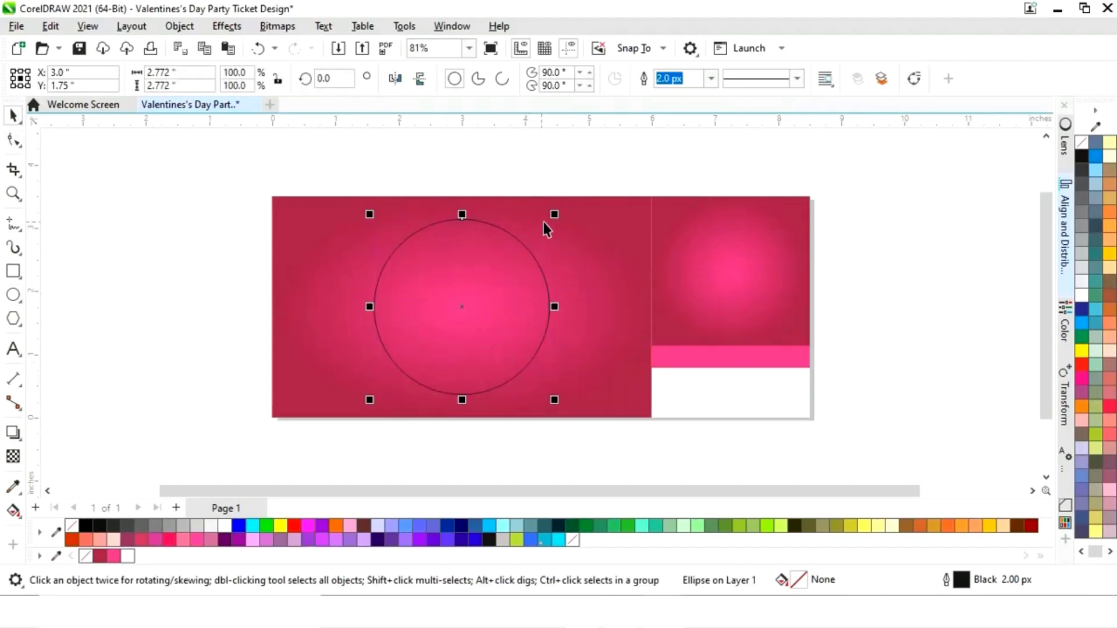
Shrink the circle about its centre to about 2.47 inches and move it horizontally left to about X 1.593 inches.
{"action": "mouse_move", "coordinate": [554, 214]}
{"action": "left_mouse_down"}
{"action": "mouse_move", "coordinate": [546, 233]}
{"action": "mouse_move", "coordinate": [564, 227]}
{"action": "left_mouse_up"}
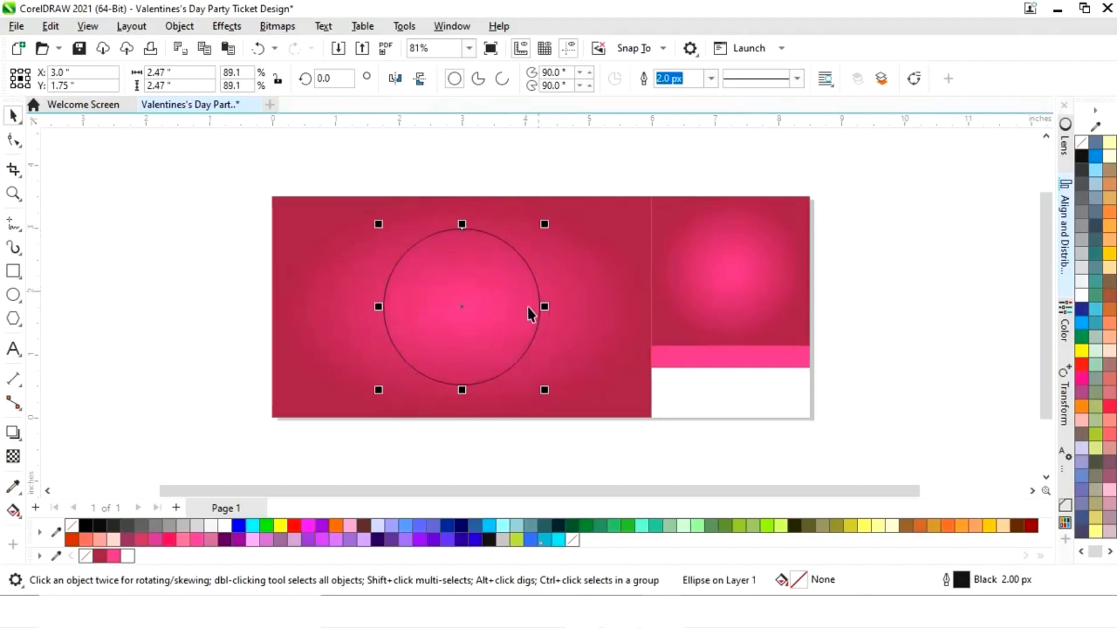
{"action": "left_click_drag", "start_coordinate": [461, 308], "coordinate": [373, 307]}
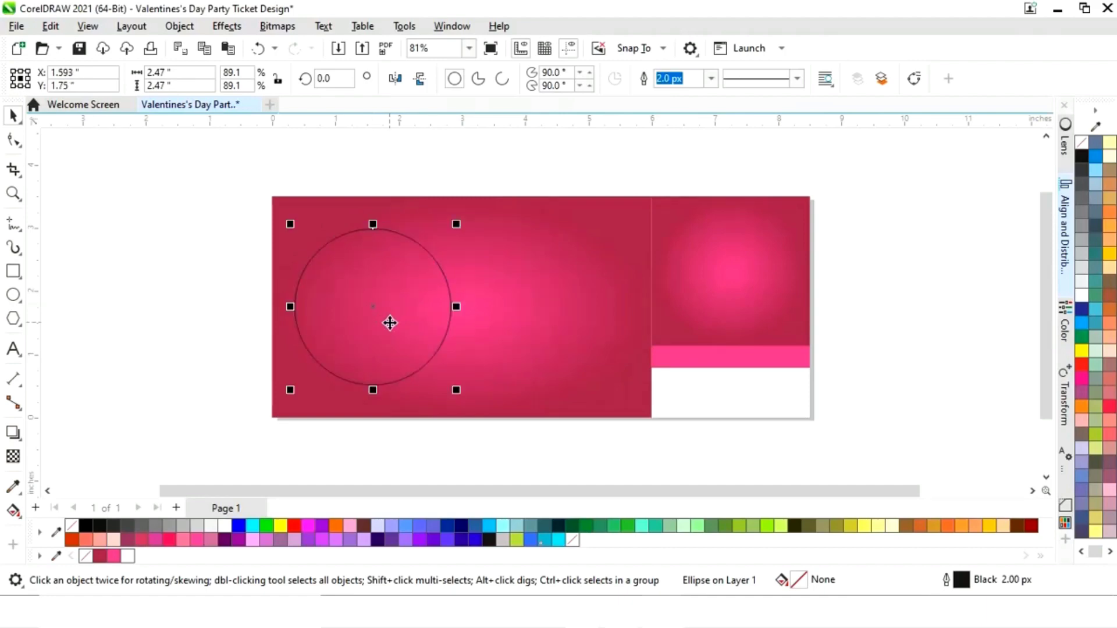
{"action": "left_click", "coordinate": [161, 343]}
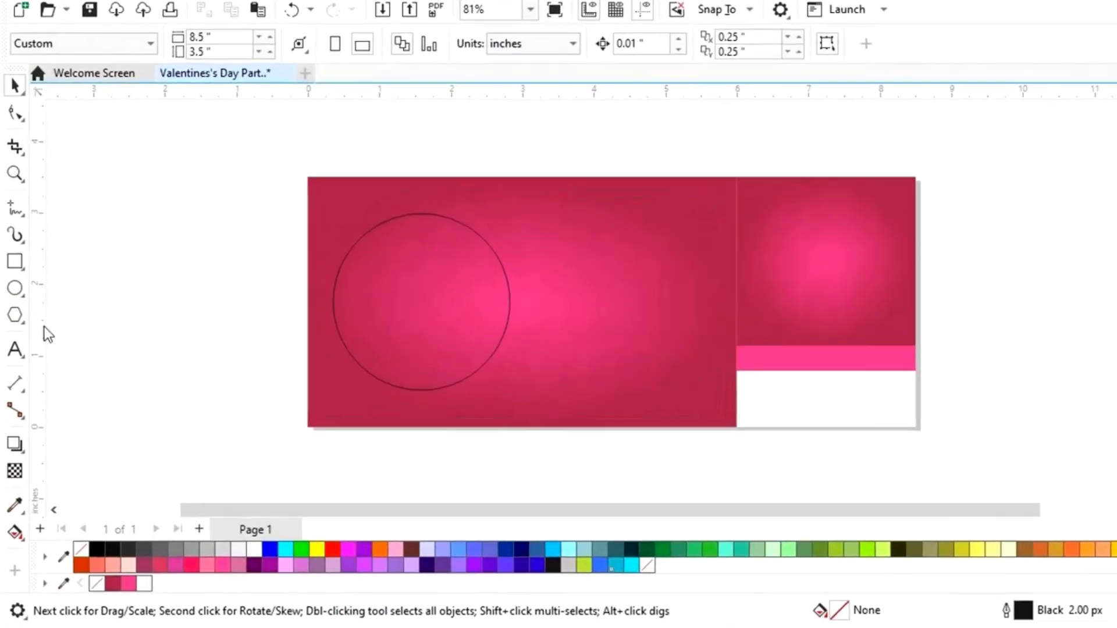
Draw a heart from the basic common shapes, about 1.06 by 0.905 inches, outside the ticket near its lower-left corner.
{"action": "left_click", "coordinate": [20, 324]}
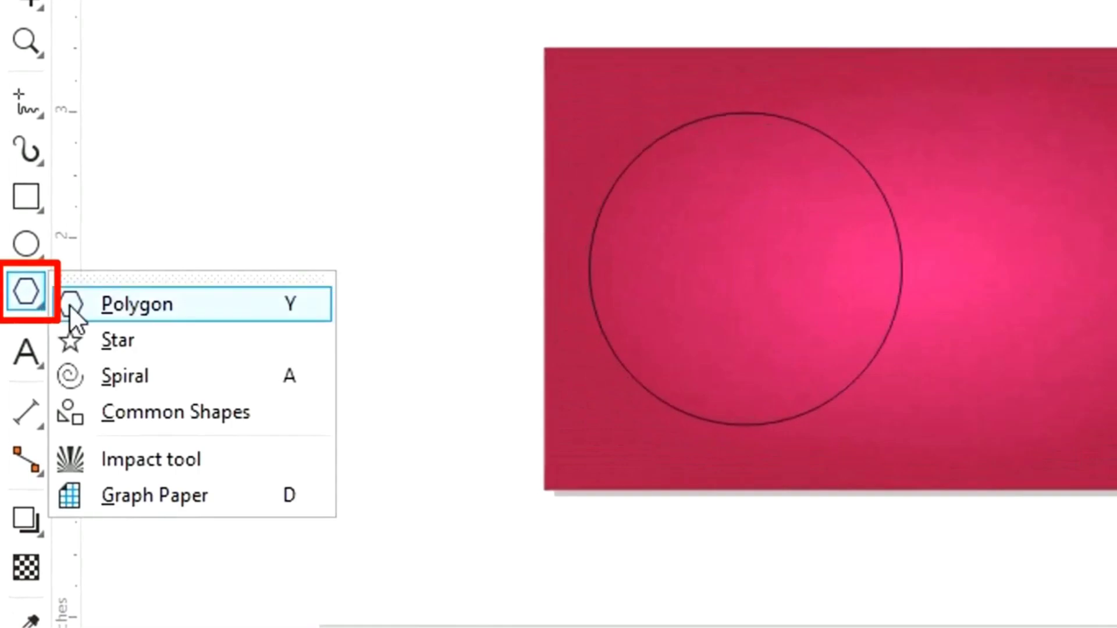
{"action": "left_click", "coordinate": [163, 413]}
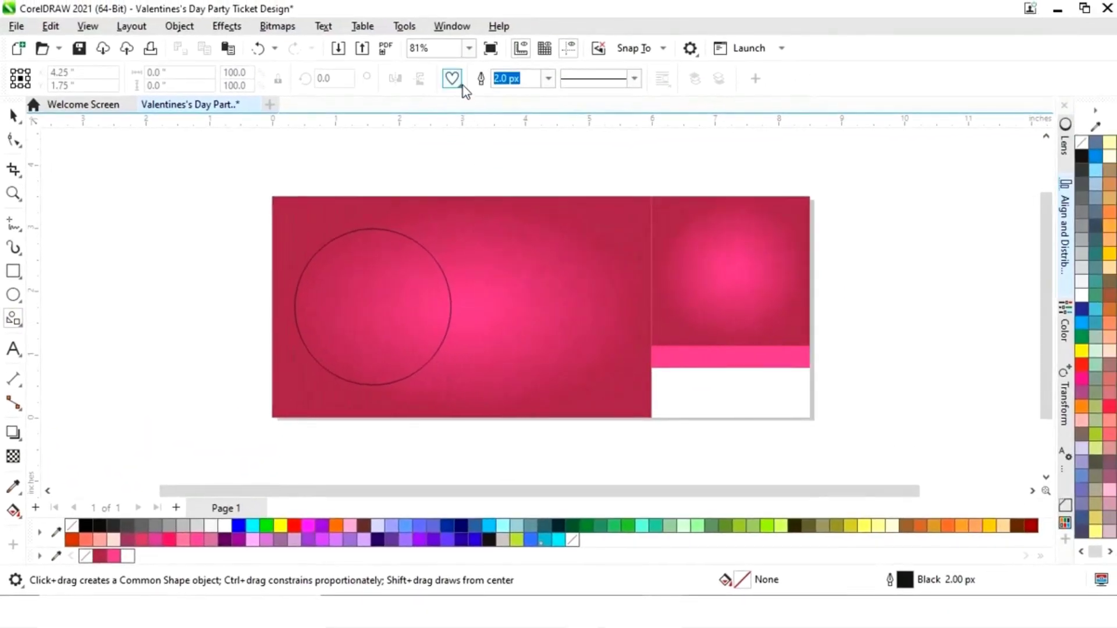
{"action": "left_click", "coordinate": [460, 86]}
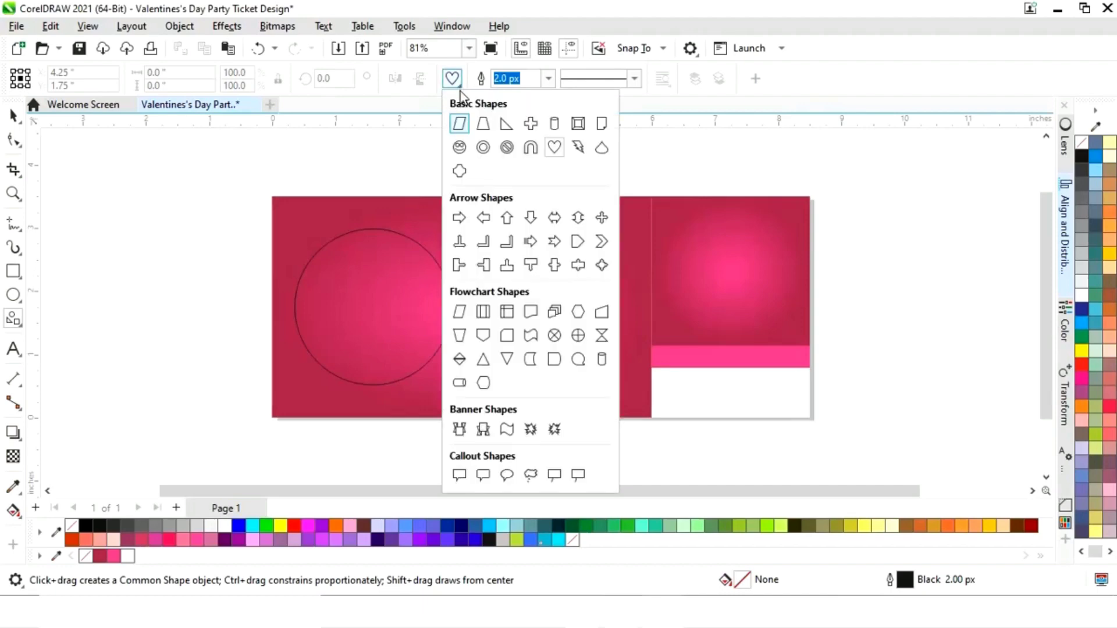
{"action": "left_click", "coordinate": [556, 150]}
{"action": "left_click_drag", "start_coordinate": [144, 302], "coordinate": [227, 424]}
{"action": "left_click", "coordinate": [13, 116]}
{"action": "left_click", "coordinate": [277, 454]}
Draw a rectangle about 2.66 by 2.26 inches left of the ticket and fill it with pink (#EC2F8B).
{"action": "left_click", "coordinate": [13, 271]}
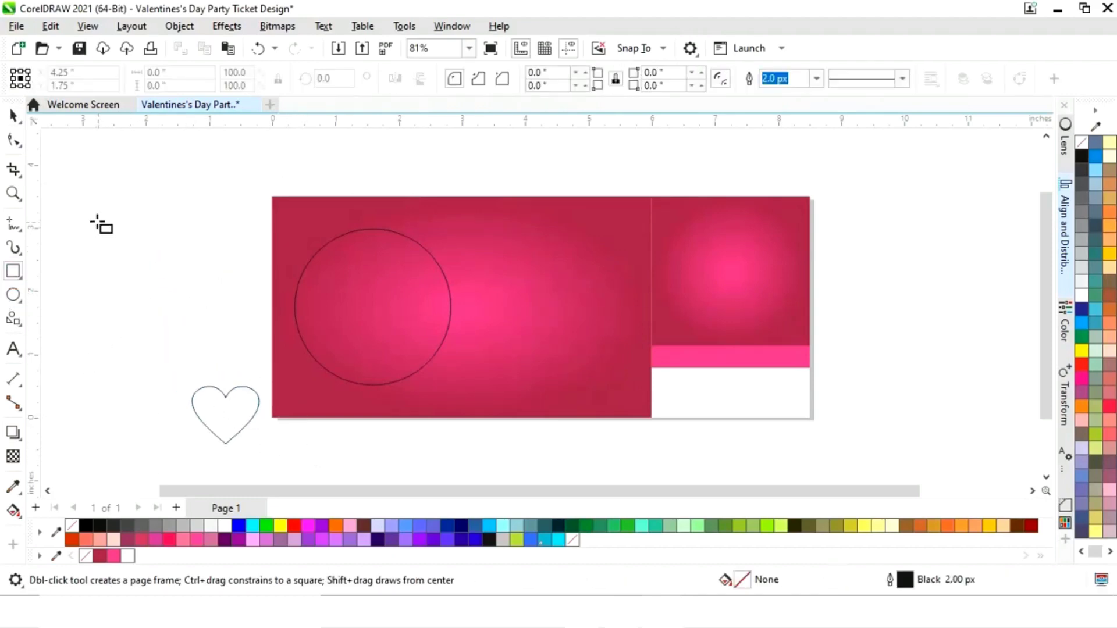
{"action": "left_click_drag", "start_coordinate": [83, 199], "coordinate": [251, 342]}
{"action": "left_click", "coordinate": [13, 116]}
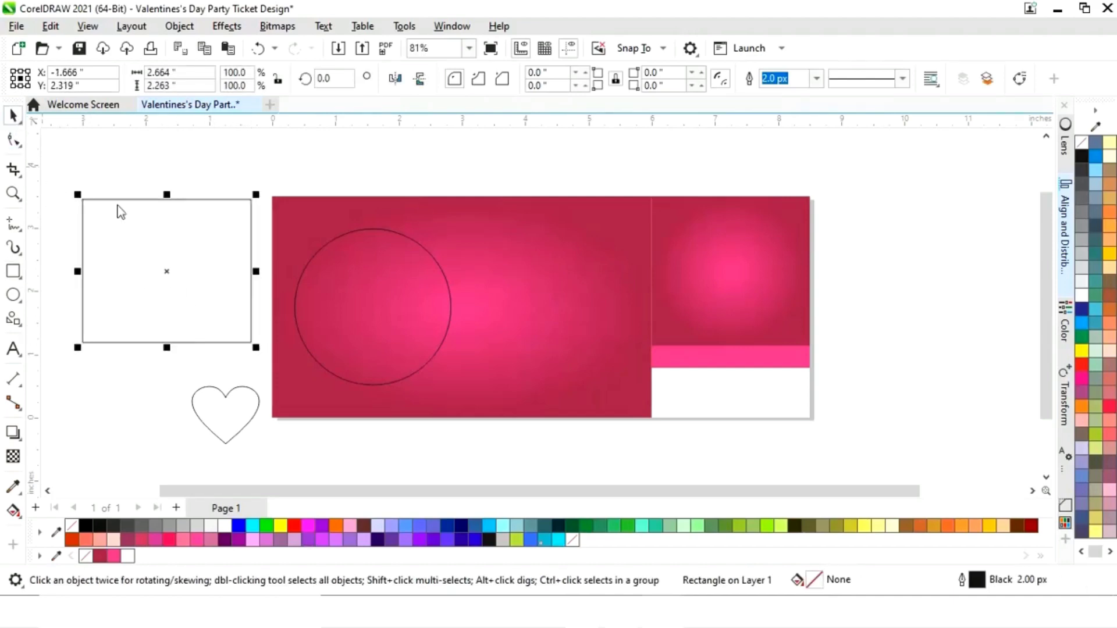
{"action": "left_click", "coordinate": [112, 557]}
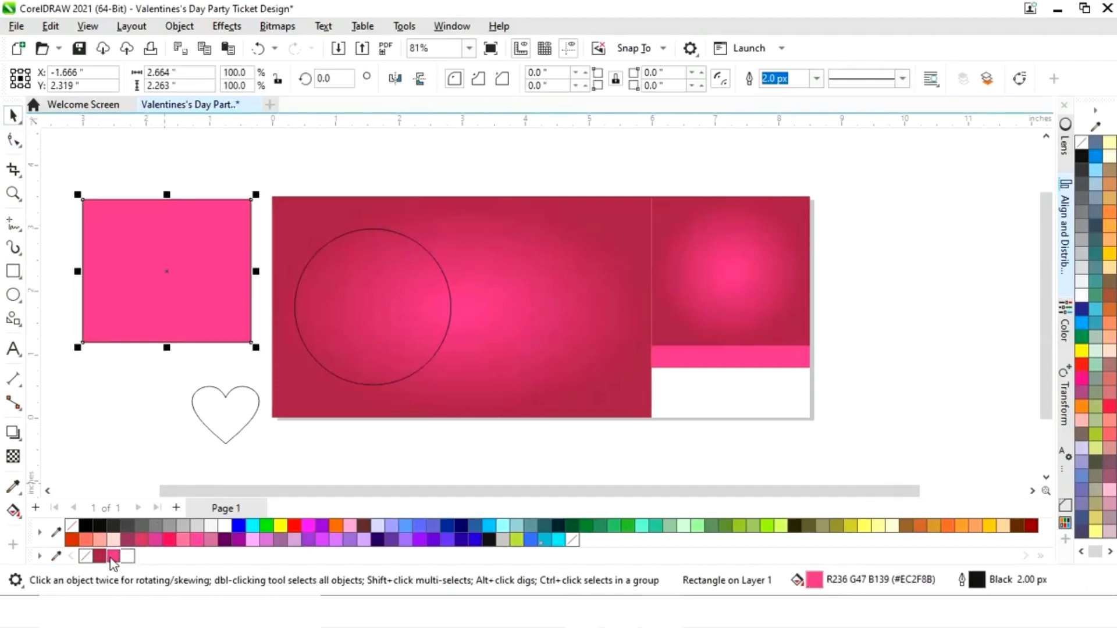
{"action": "left_click", "coordinate": [119, 407]}
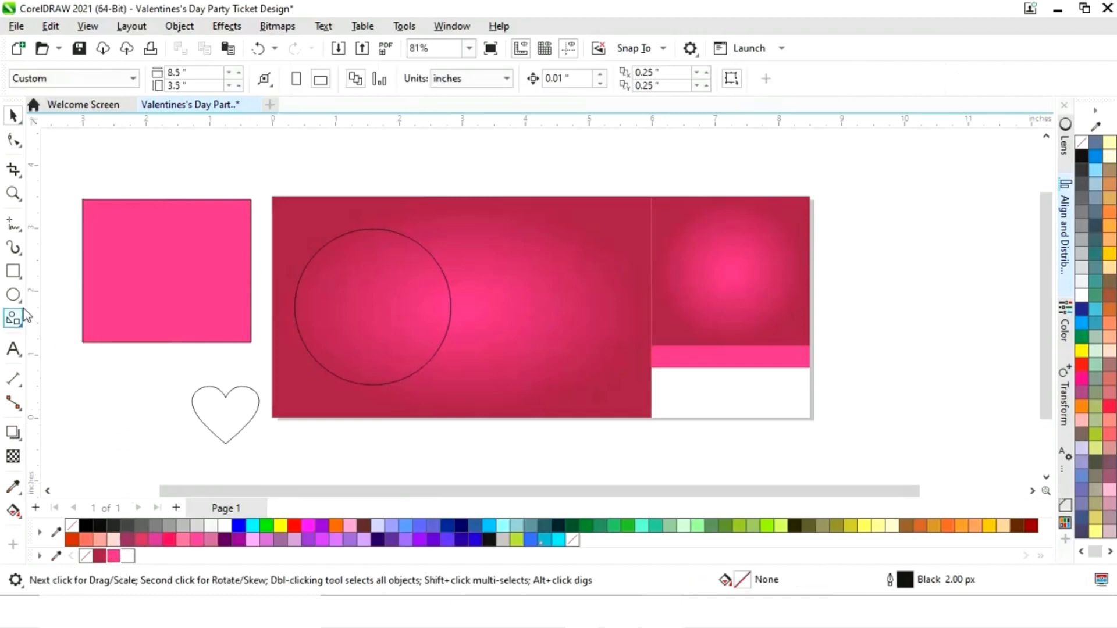
Draw a dot about 0.129 inches wide near the pink rectangle's upper-left corner, filled white (#FFFFFF) without an outline.
{"action": "left_click", "coordinate": [12, 295]}
{"action": "left_click_drag", "start_coordinate": [105, 232], "coordinate": [114, 236]}
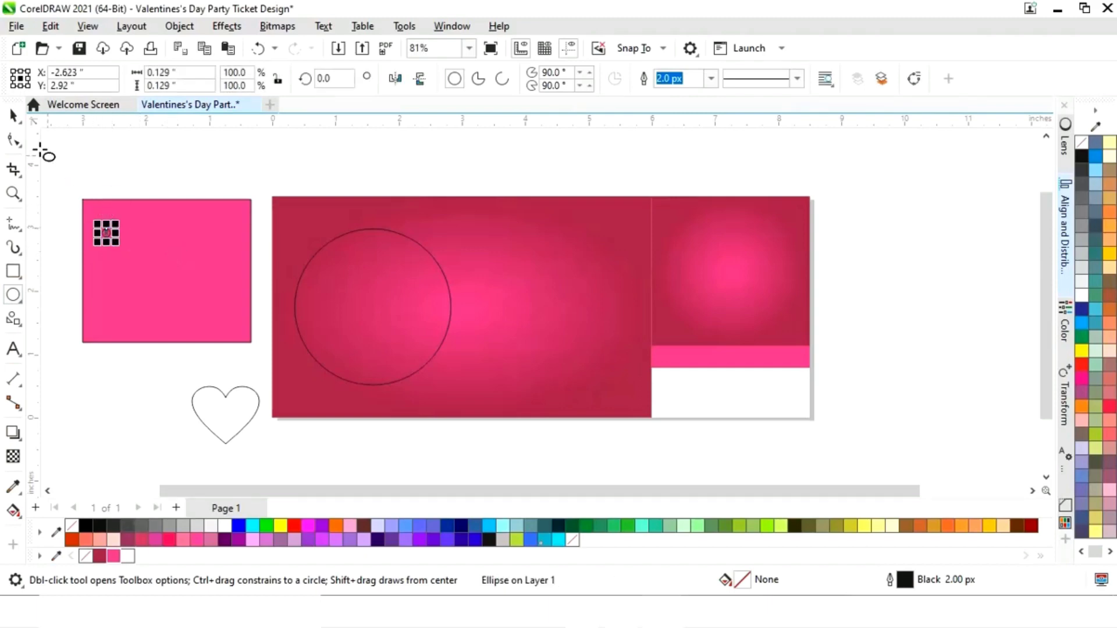
{"action": "left_click", "coordinate": [13, 115]}
{"action": "left_click", "coordinate": [224, 526]}
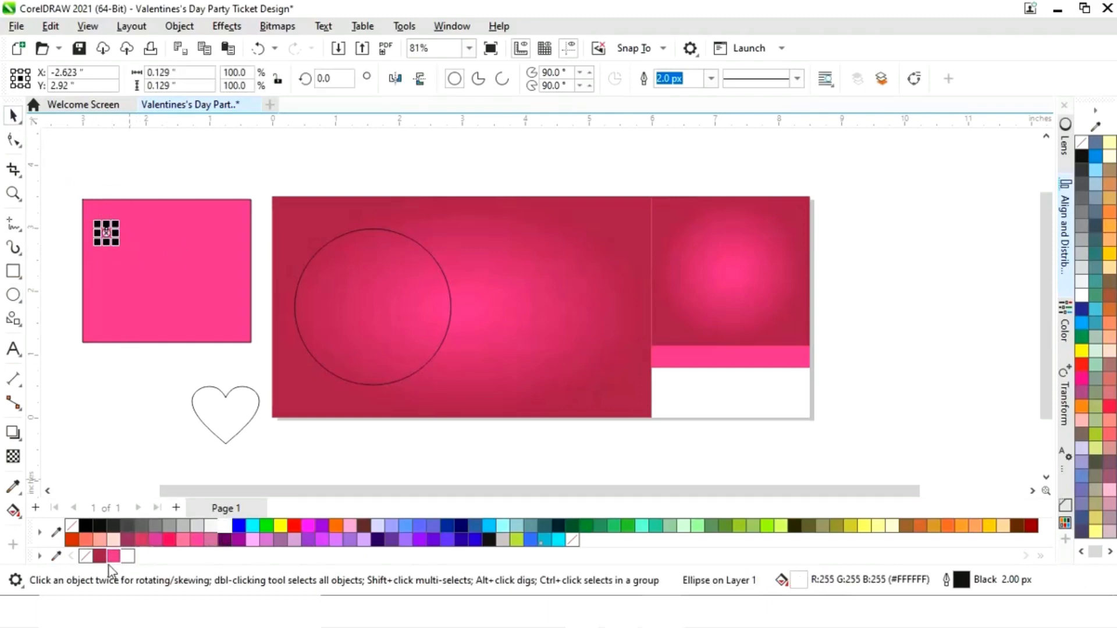
{"action": "right_click", "coordinate": [85, 556]}
{"action": "left_click", "coordinate": [119, 419]}
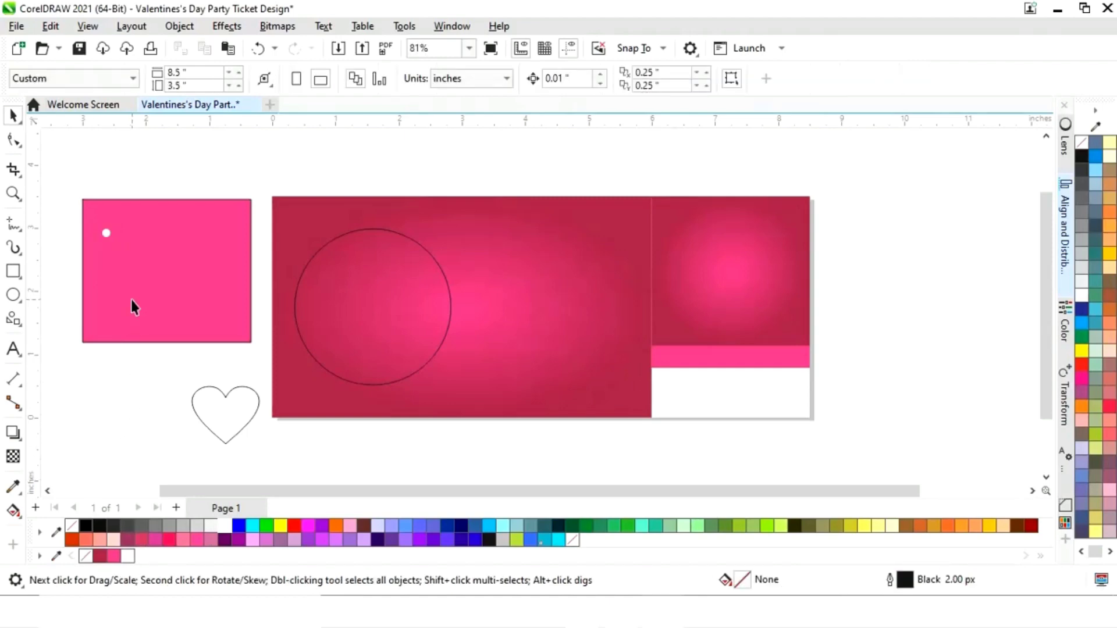
Shrink the white dot about its centre to about 0.086 inches.
{"action": "key", "text": "z"}
{"action": "left_click_drag", "start_coordinate": [65, 165], "coordinate": [312, 459]}
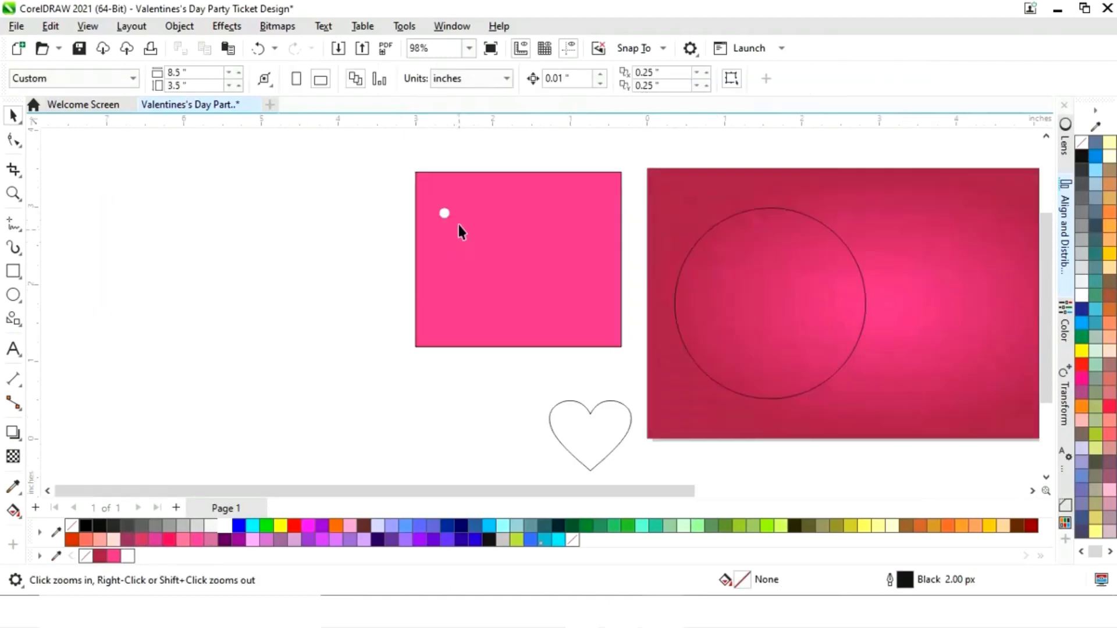
{"action": "key", "text": "space"}
{"action": "left_click", "coordinate": [444, 214]}
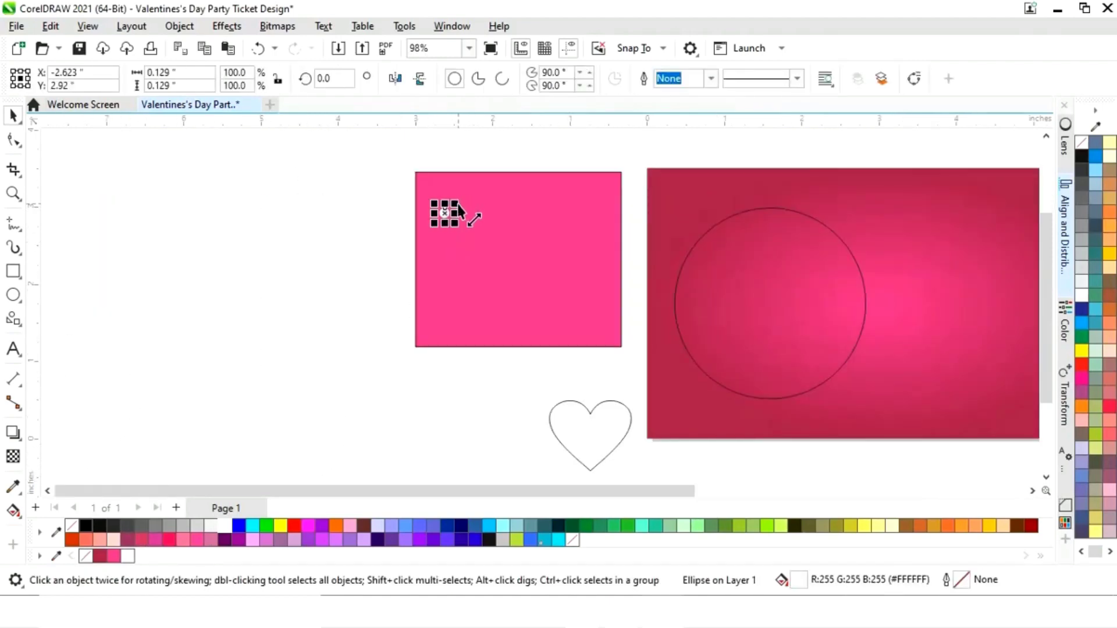
{"action": "scroll", "coordinate": [457, 205], "scroll_direction": "up", "scroll_amount": 3}
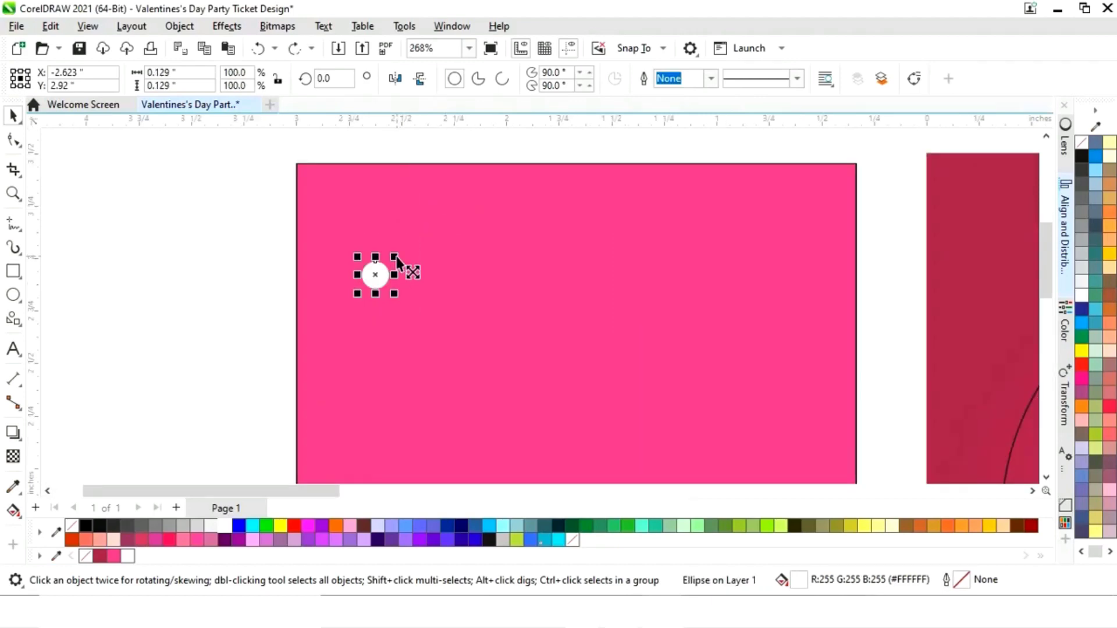
{"action": "left_click_drag", "start_coordinate": [394, 257], "coordinate": [392, 261]}
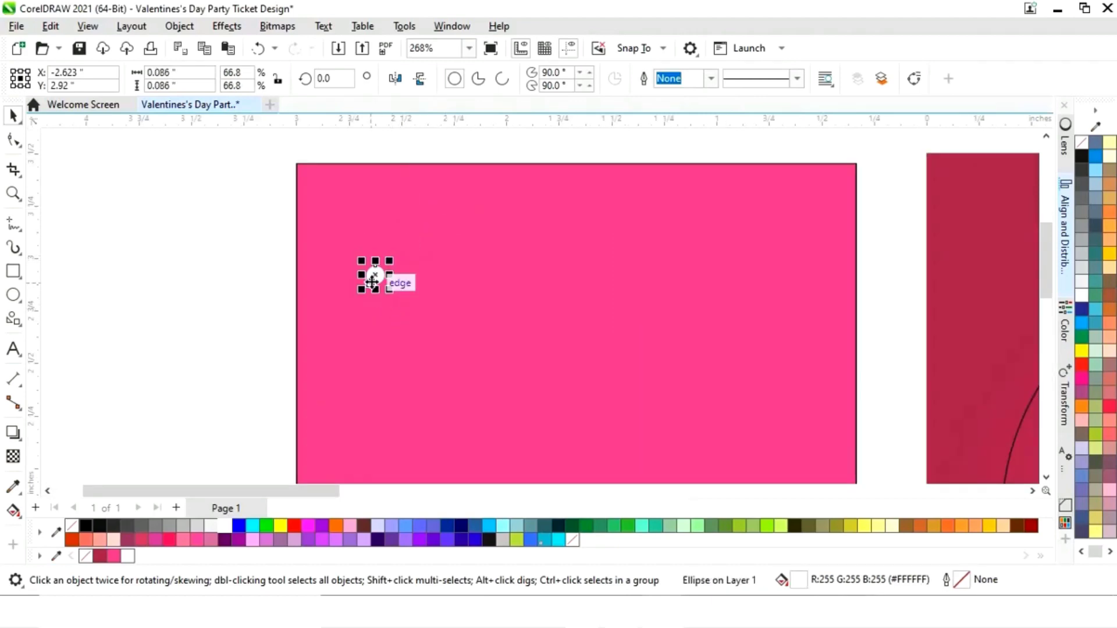
Duplicate the white dot horizontally at even spacing from the pink rectangle's upper-left corner to form a row of 11 dots.
{"action": "left_click_drag", "start_coordinate": [330, 191], "coordinate": [377, 191]}
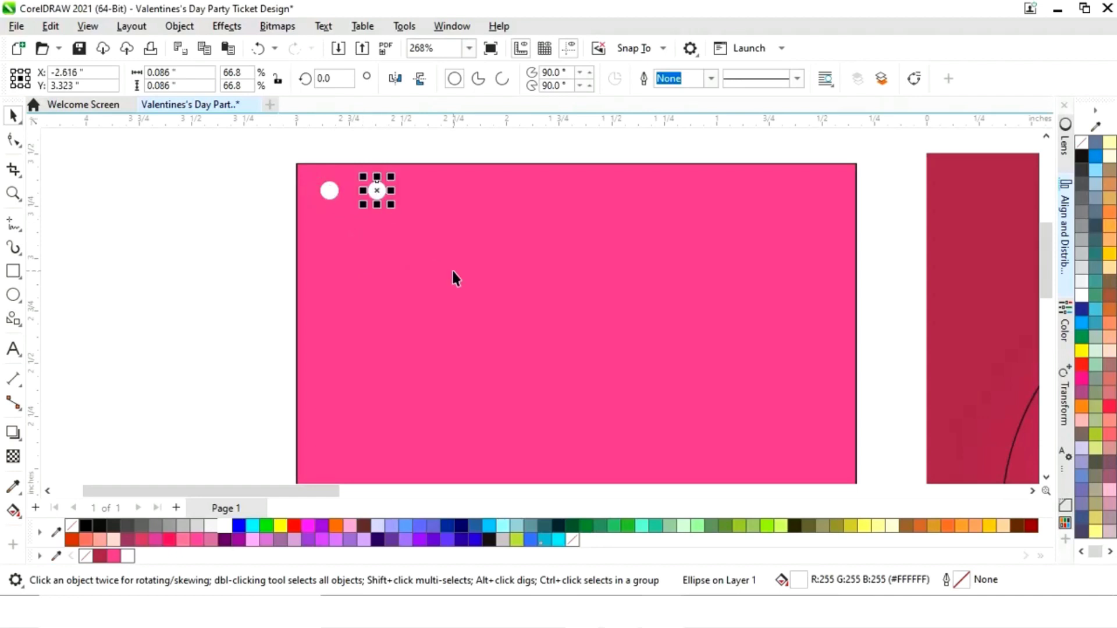
{"action": "key", "text": "ctrl+r"}
{"action": "key", "text": "ctrl+r"}
{"action": "key", "text": "ctrl+r"}
{"action": "key", "text": "ctrl+r"}
{"action": "key", "text": "ctrl+r"}
{"action": "key", "text": "ctrl+r"}
{"action": "key", "text": "ctrl+r"}
{"action": "key", "text": "ctrl+r"}
{"action": "key", "text": "ctrl+r"}
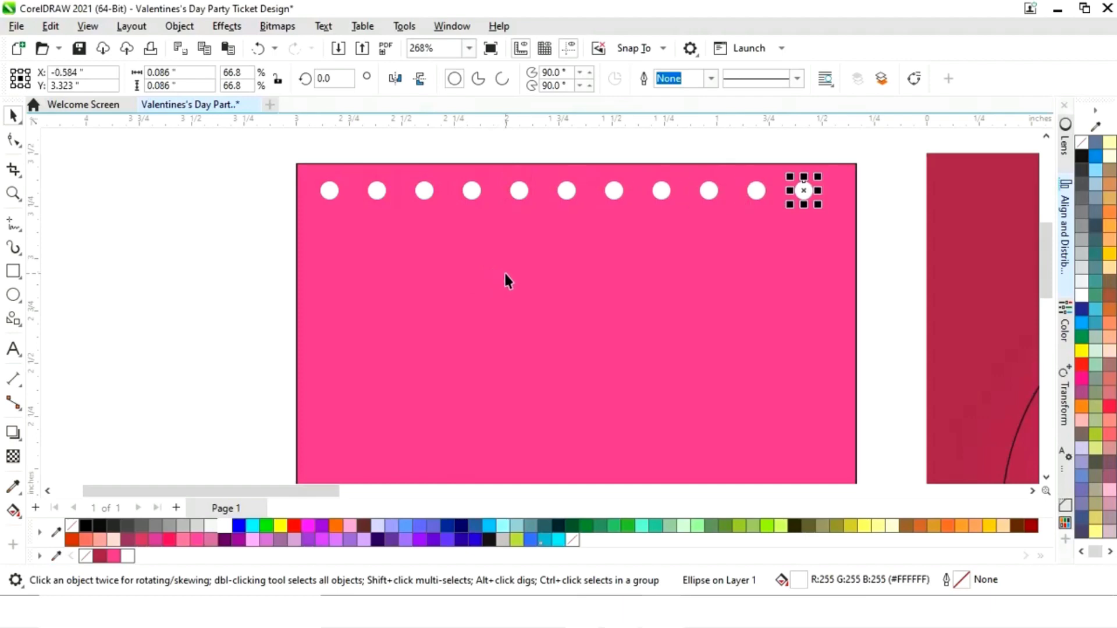
Copy the dot row below with a half-spacing sideways offset, and copy both rows beneath to make four staggered rows.
{"action": "left_click_drag", "start_coordinate": [603, 248], "coordinate": [878, 195]}
{"action": "left_click_drag", "start_coordinate": [567, 210], "coordinate": [591, 252]}
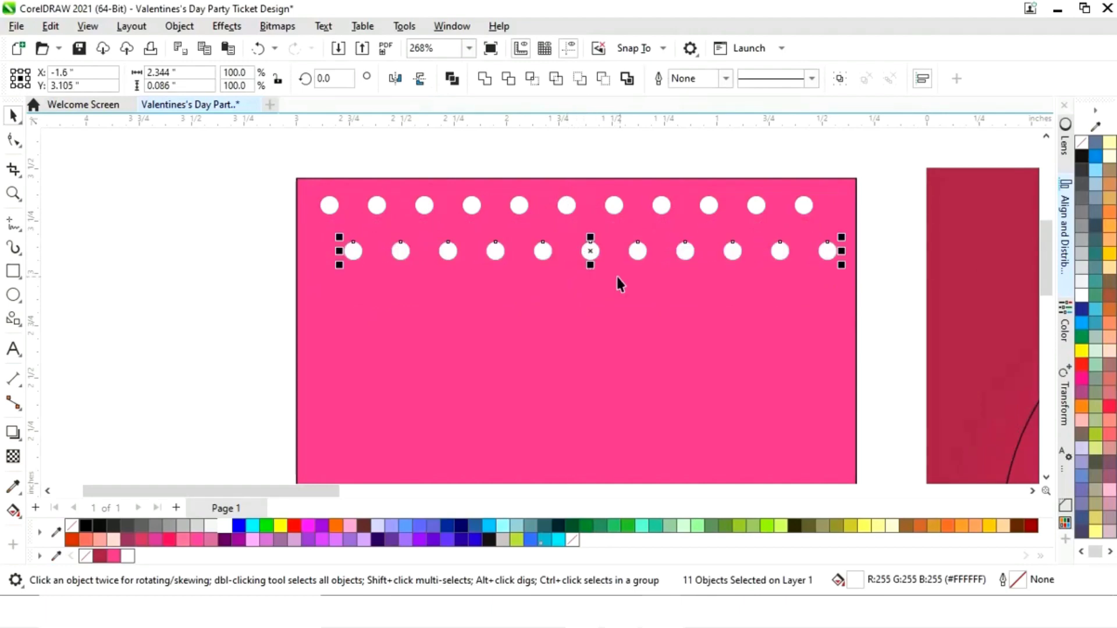
{"action": "left_click_drag", "start_coordinate": [228, 330], "coordinate": [872, 147]}
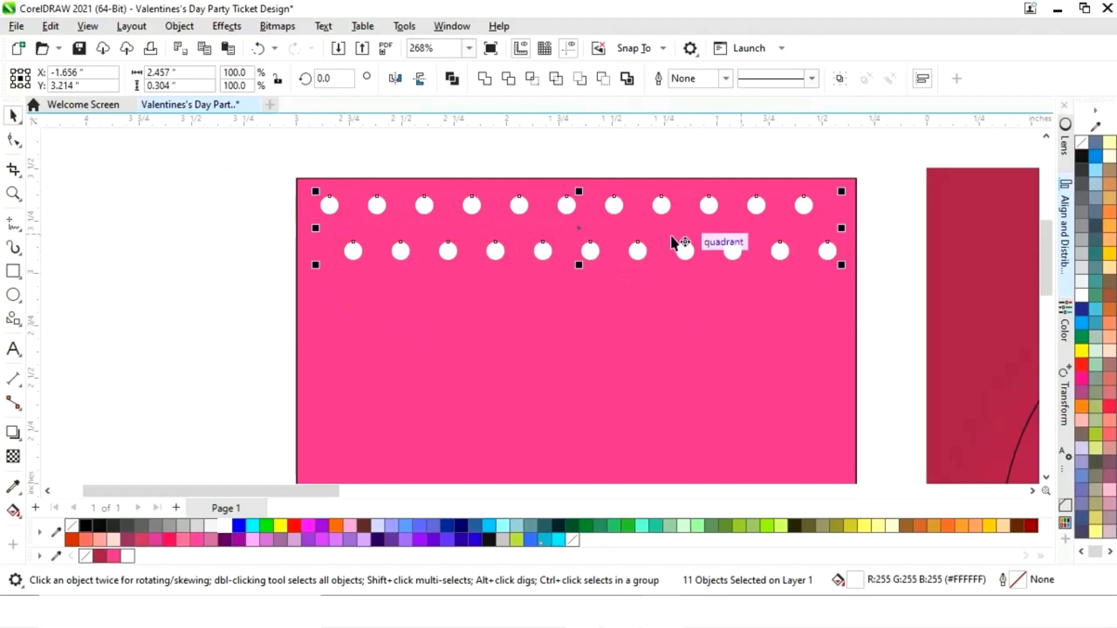
{"action": "left_click_drag", "start_coordinate": [580, 237], "coordinate": [573, 317]}
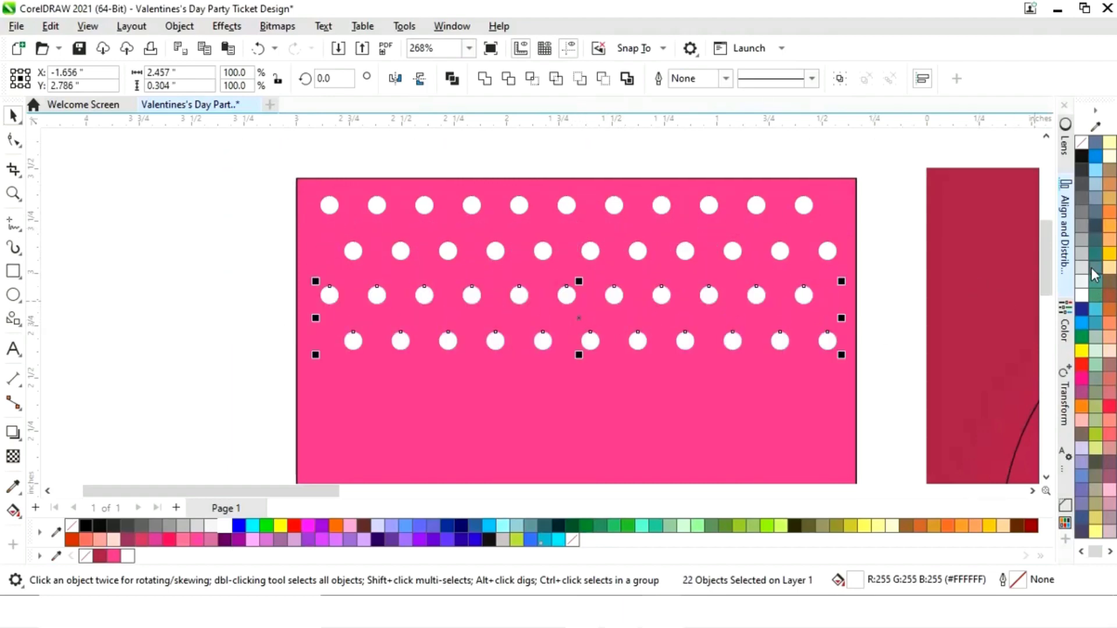
Repeat the two-row duplication downward until ten staggered dot rows cover the pink rectangle.
{"action": "left_click_drag", "start_coordinate": [1048, 246], "coordinate": [1050, 254]}
{"action": "key", "text": "F3"}
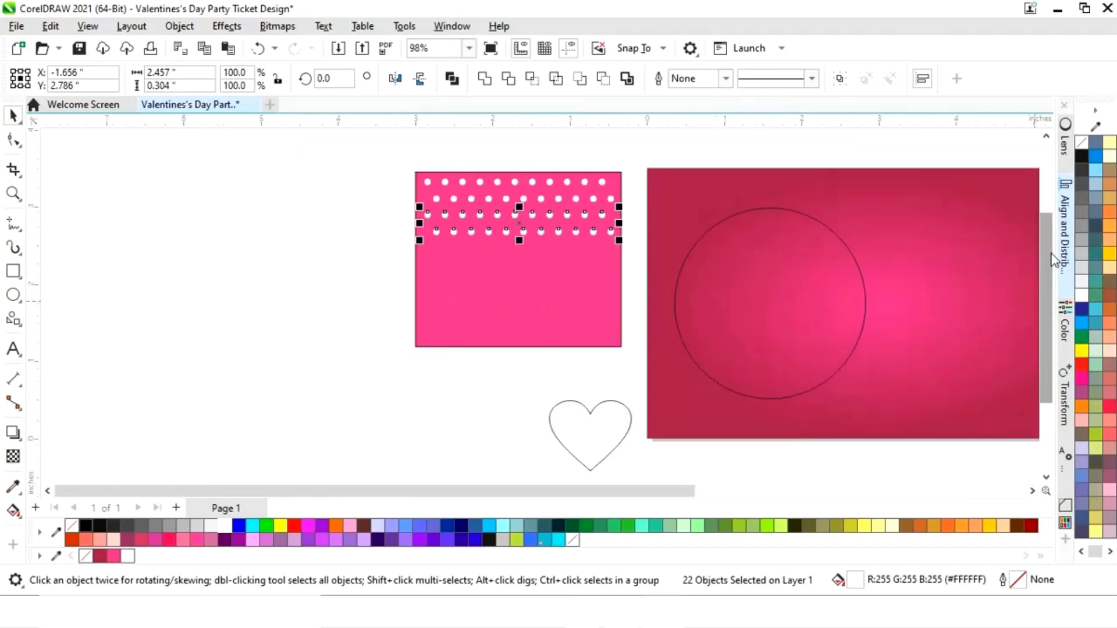
{"action": "key", "text": "ctrl+r"}
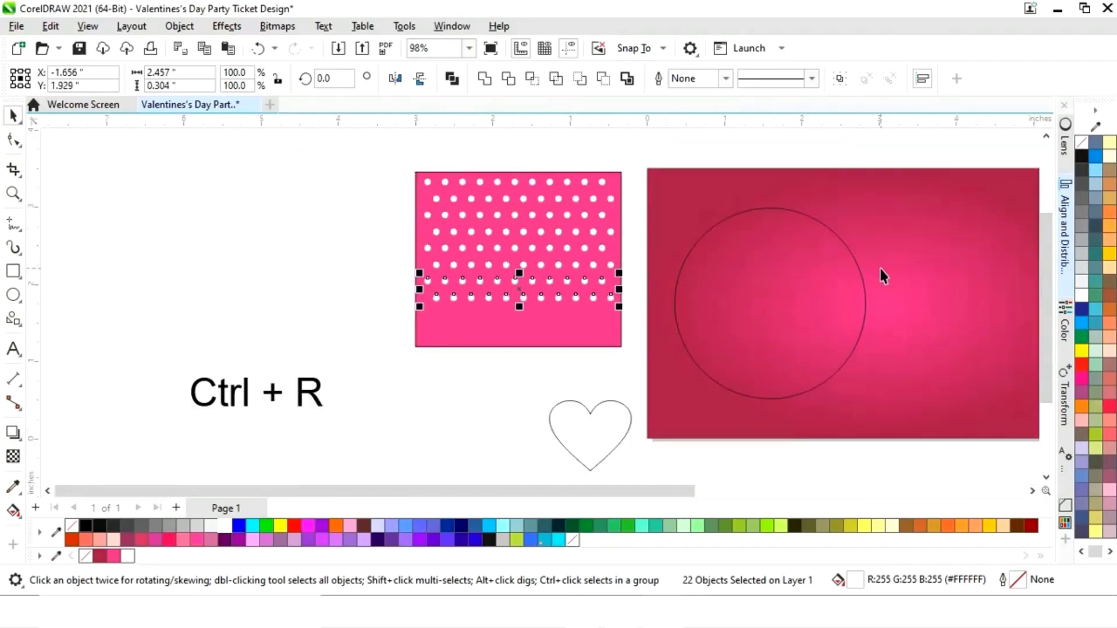
{"action": "left_click", "coordinate": [419, 419]}
Place a copy of the outlined heart over the middle of the dotted pink rectangle, keeping the original.
{"action": "left_click", "coordinate": [604, 427]}
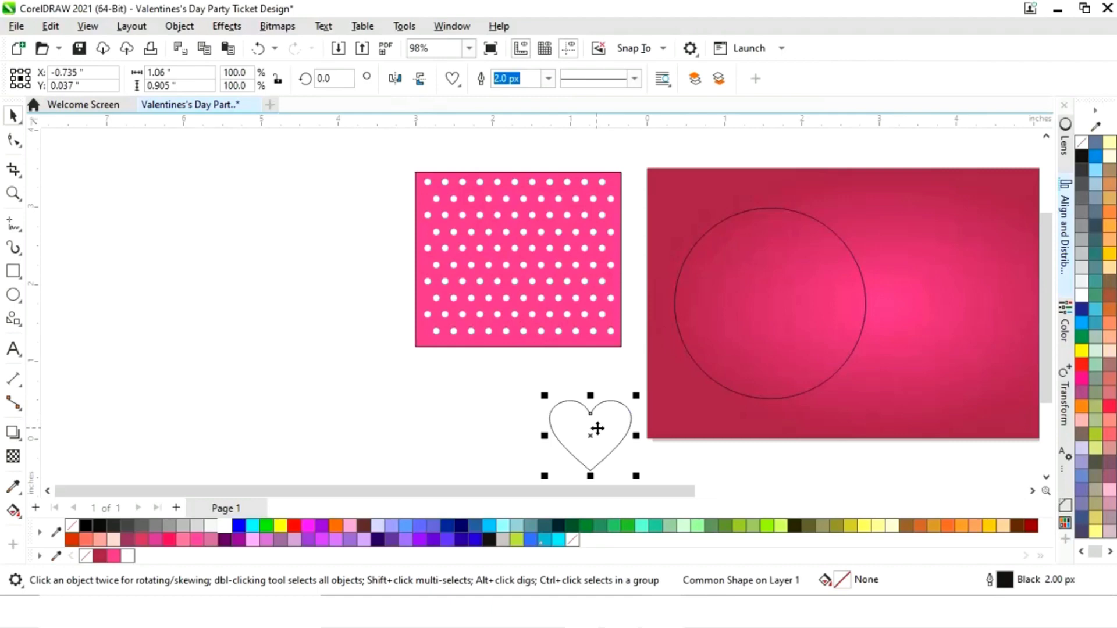
{"action": "left_click_drag", "start_coordinate": [597, 428], "coordinate": [520, 256]}
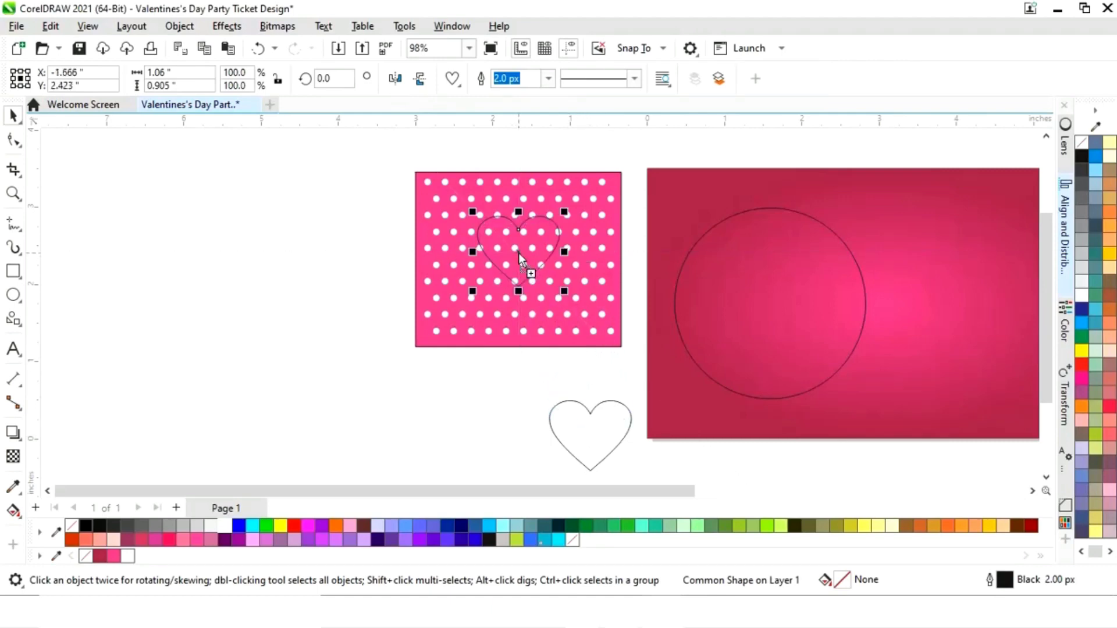
{"action": "left_click_drag", "start_coordinate": [676, 492], "coordinate": [683, 492]}
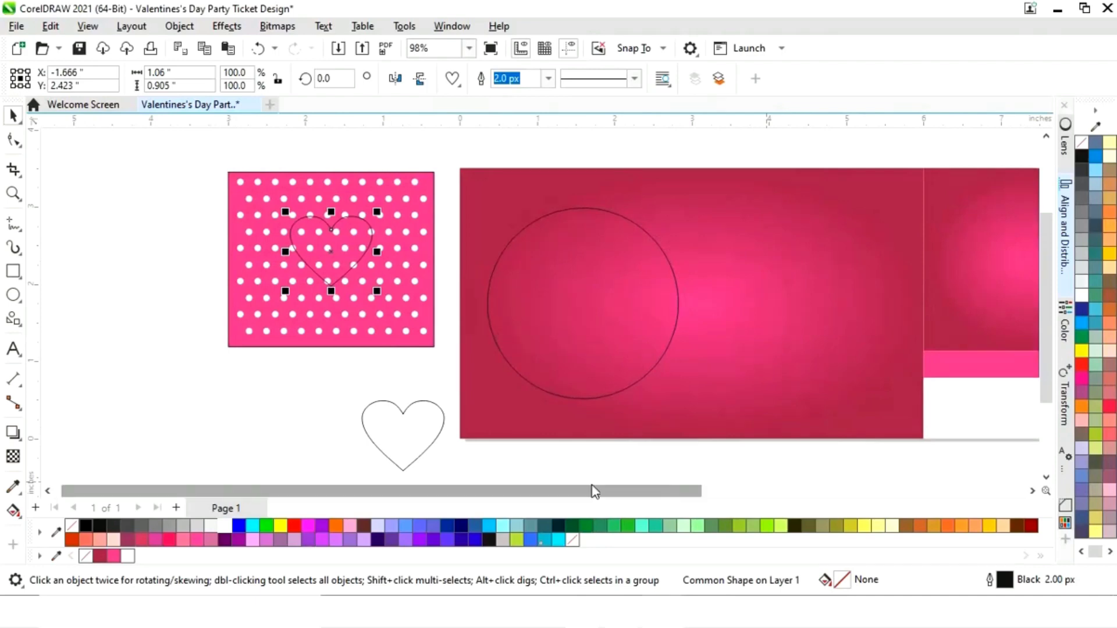
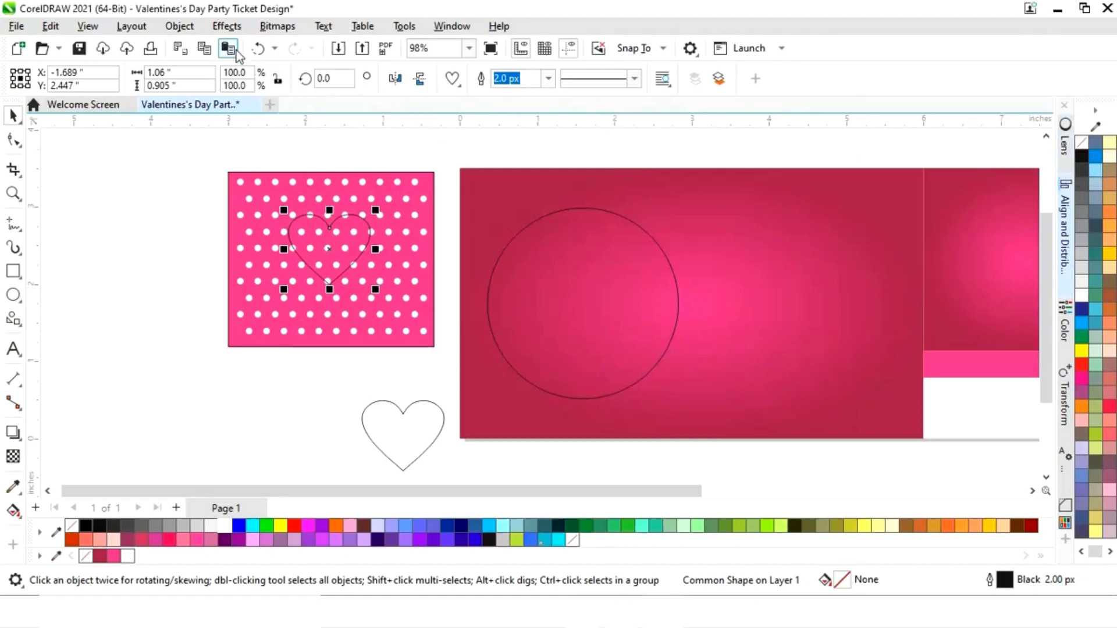
Apply a Fish Eye lens to the outlined heart lying over the dotted pink rectangle.
{"action": "left_click", "coordinate": [227, 27]}
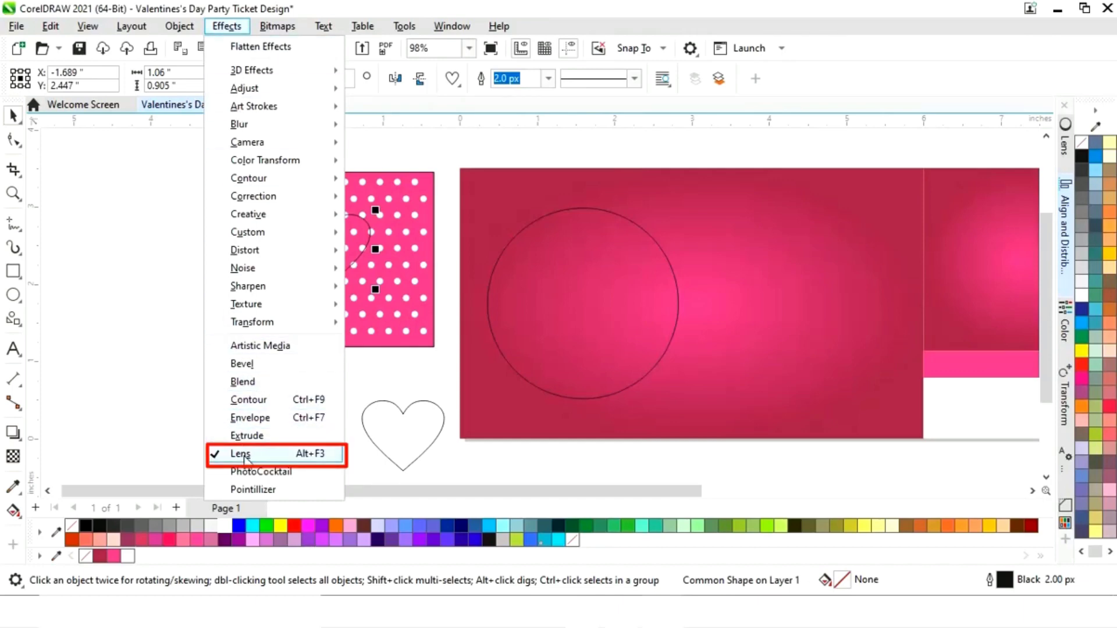
{"action": "left_click", "coordinate": [149, 414]}
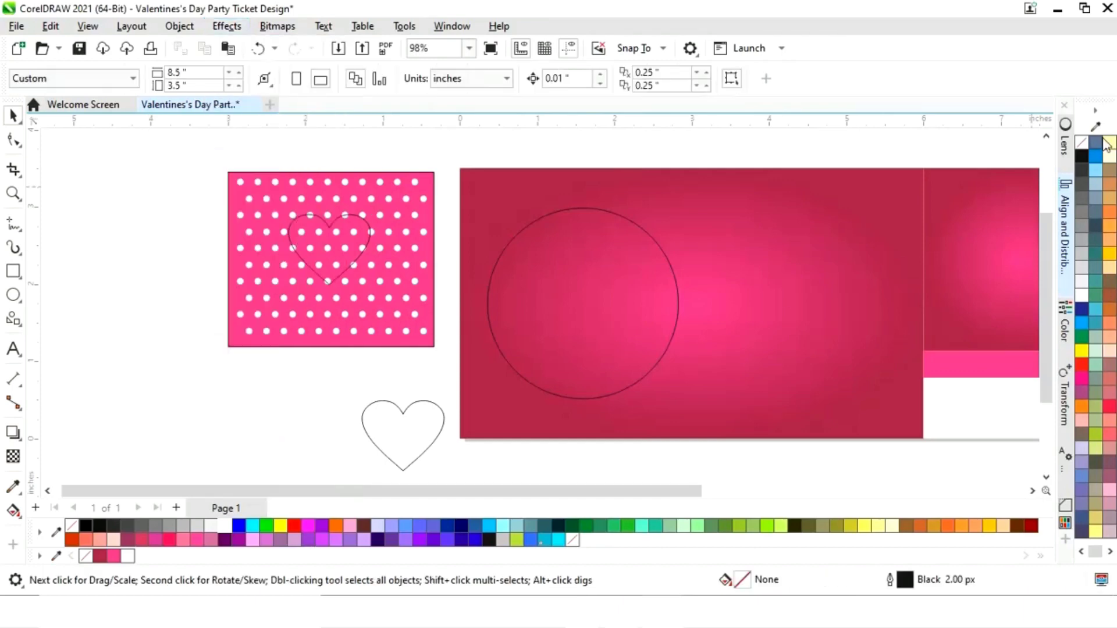
{"action": "left_click", "coordinate": [1066, 152]}
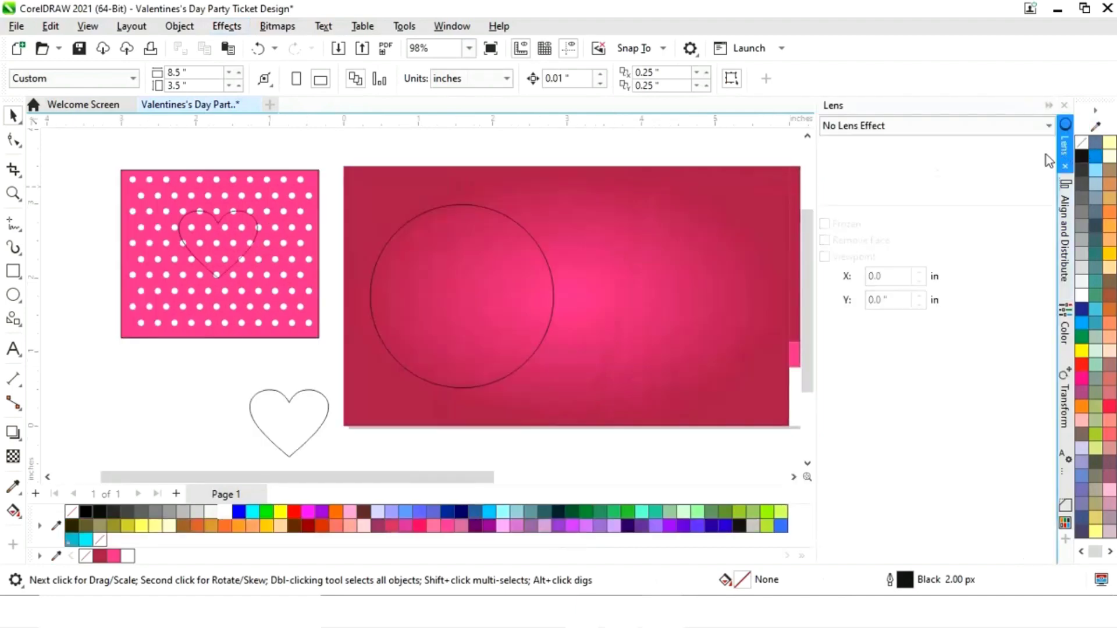
{"action": "left_click", "coordinate": [250, 252]}
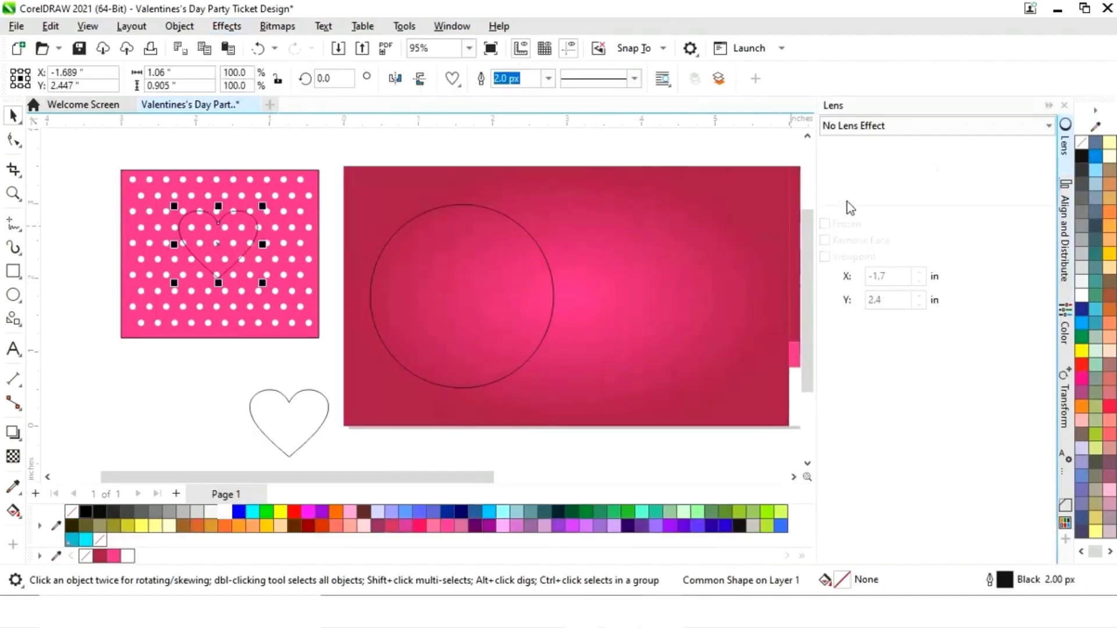
{"action": "left_click", "coordinate": [875, 128]}
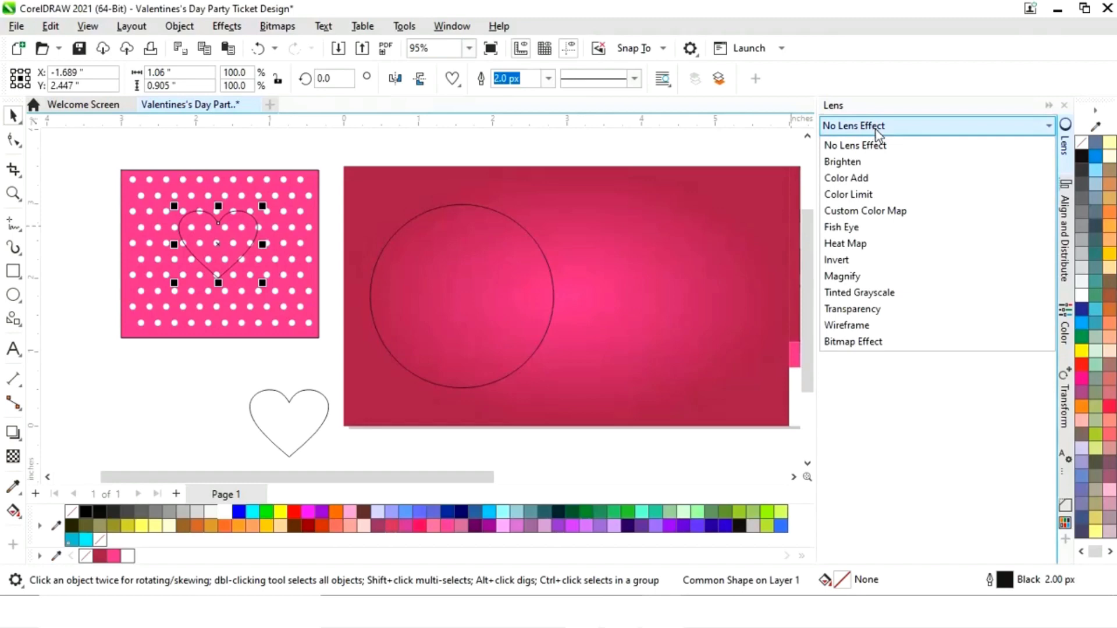
{"action": "left_click", "coordinate": [864, 231]}
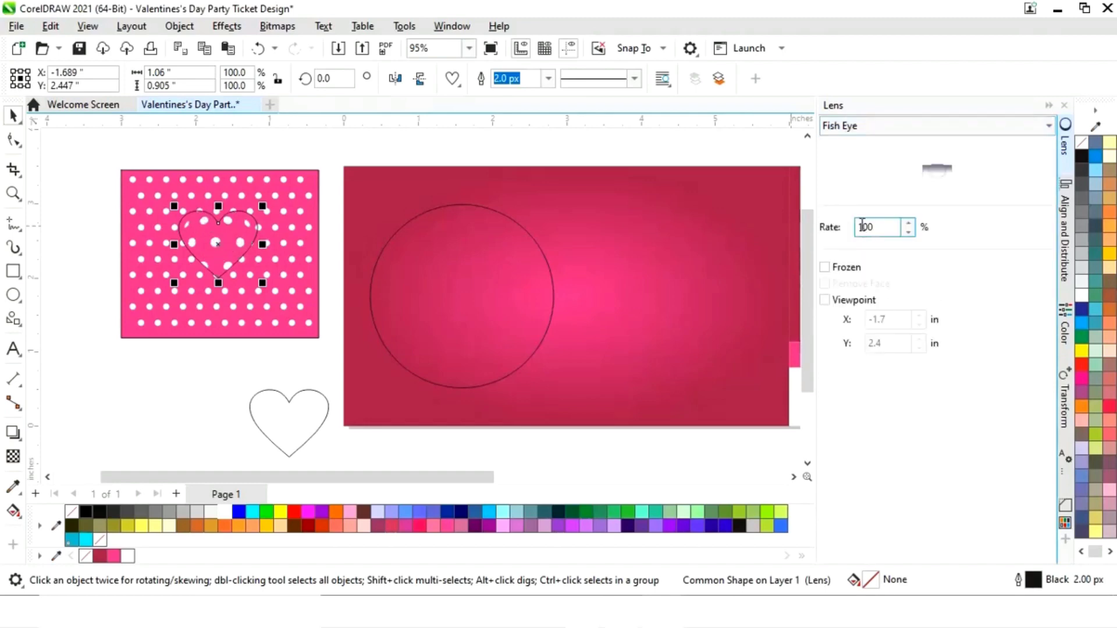
Enlarge the lens heart to about 1.64 by 1.40 inches and freeze its fish-eye effect at a rate of 100%.
{"action": "left_click", "coordinate": [908, 233]}
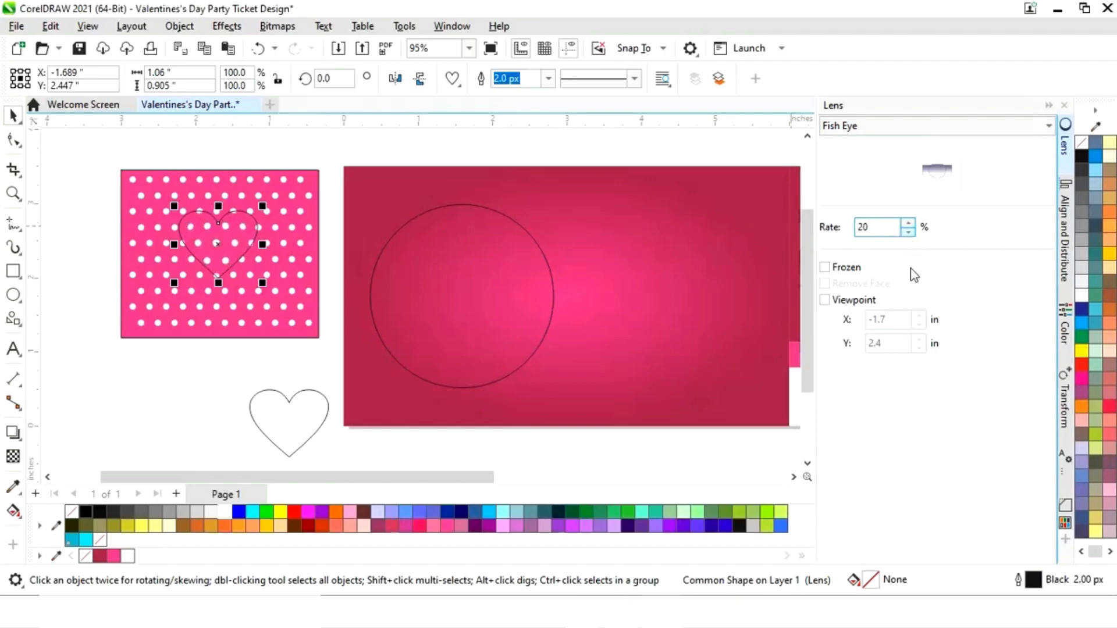
{"action": "left_click_drag", "start_coordinate": [265, 210], "coordinate": [300, 186]}
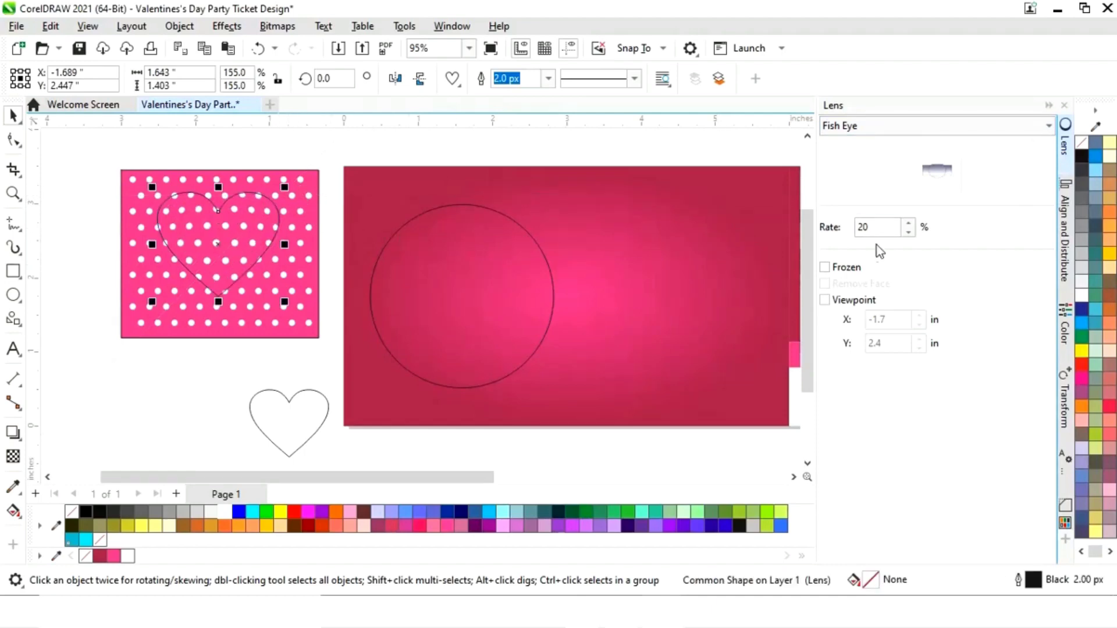
{"action": "left_click_drag", "start_coordinate": [877, 227], "coordinate": [848, 236]}
{"action": "left_click", "coordinate": [825, 269]}
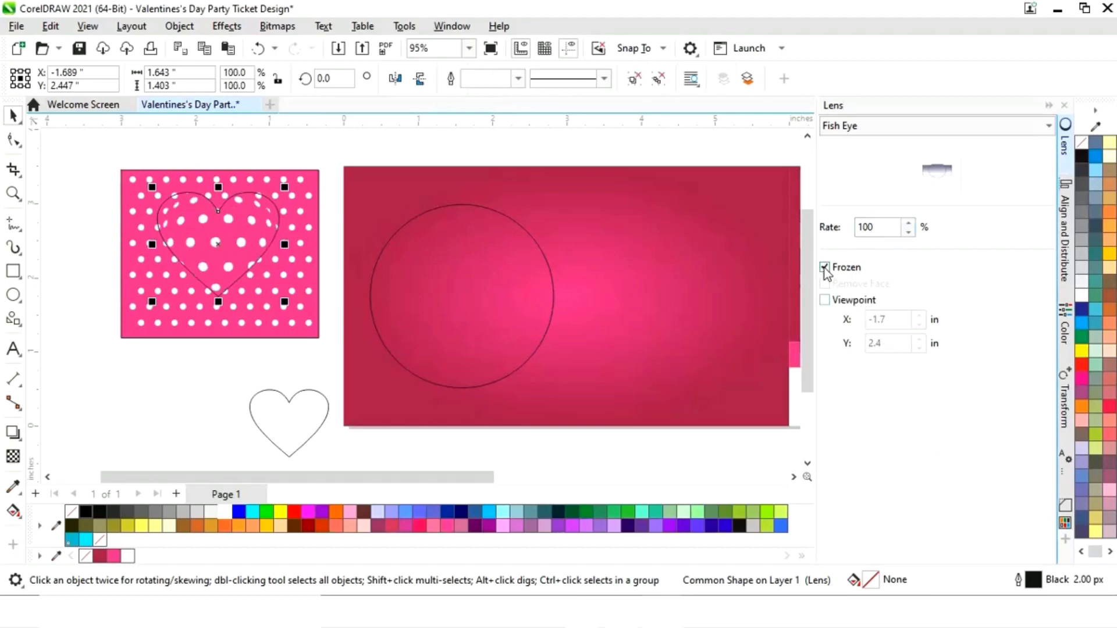
{"action": "left_click", "coordinate": [1049, 105]}
Move the frozen polka-dot heart to the left of the dotted rectangle and shrink it to about 1.17 by 1.00 inches.
{"action": "left_click_drag", "start_coordinate": [338, 257], "coordinate": [137, 373]}
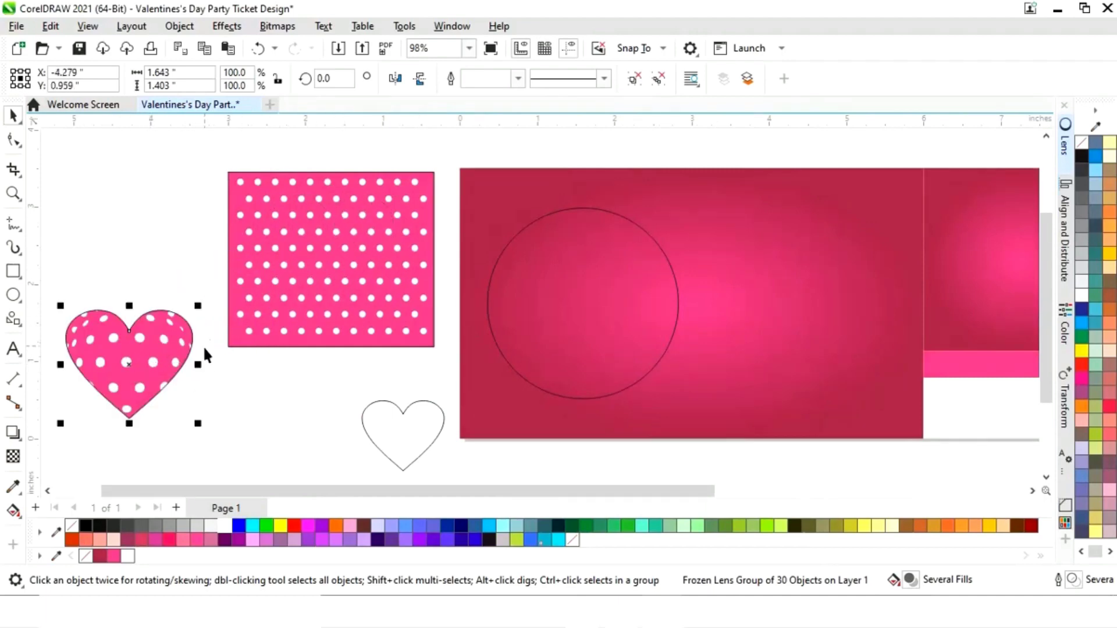
{"action": "left_click_drag", "start_coordinate": [199, 308], "coordinate": [180, 322]}
{"action": "left_click", "coordinate": [216, 395]}
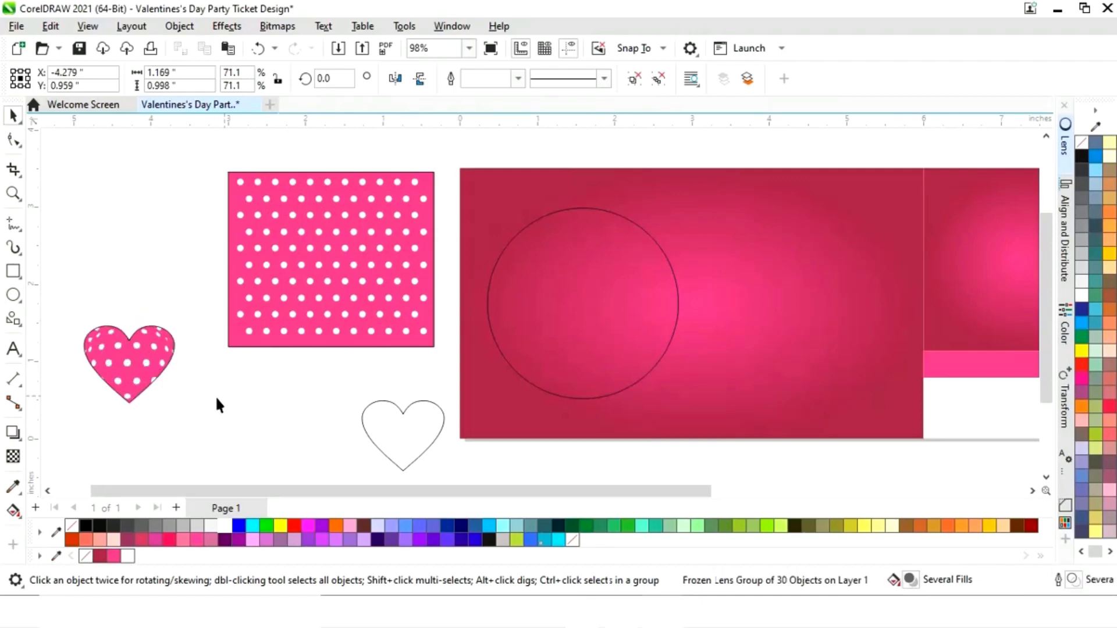
Remove the polka-dot heart's outline, then move it upward beside the dotted rectangle and shrink it further.
{"action": "left_click", "coordinate": [137, 378]}
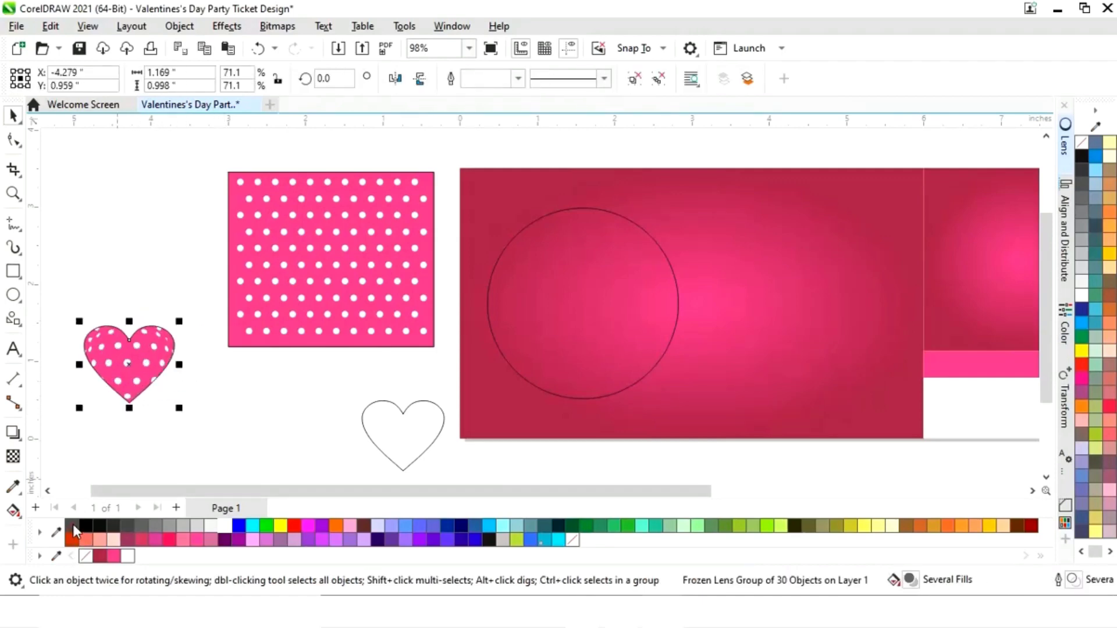
{"action": "right_click", "coordinate": [72, 525]}
{"action": "left_click_drag", "start_coordinate": [127, 370], "coordinate": [140, 244]}
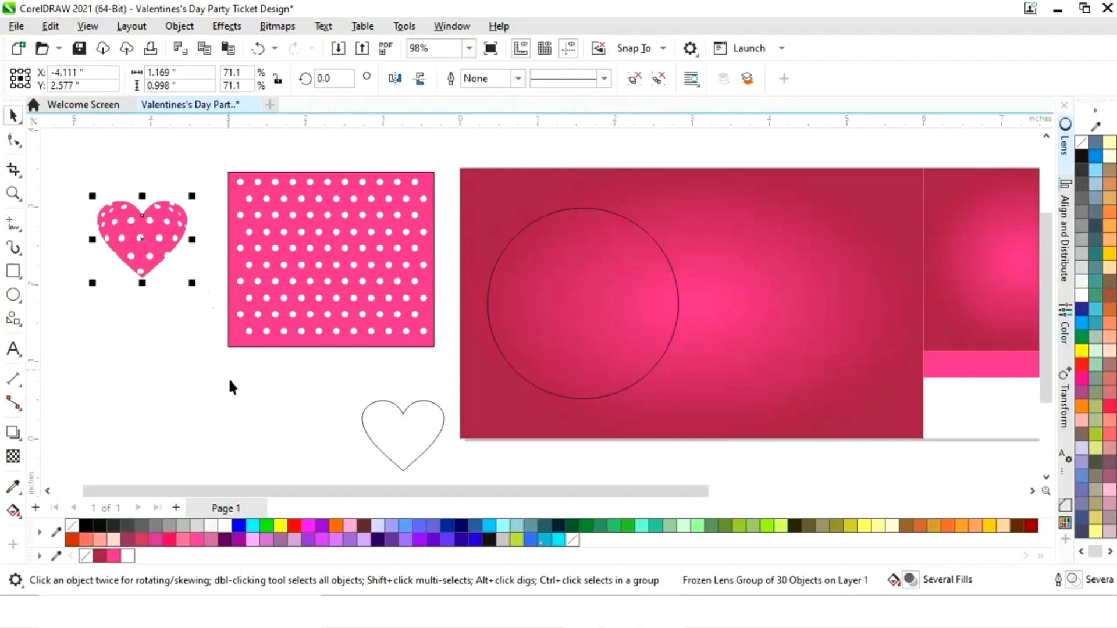
{"action": "left_click_drag", "start_coordinate": [194, 199], "coordinate": [169, 217]}
{"action": "left_click", "coordinate": [351, 425]}
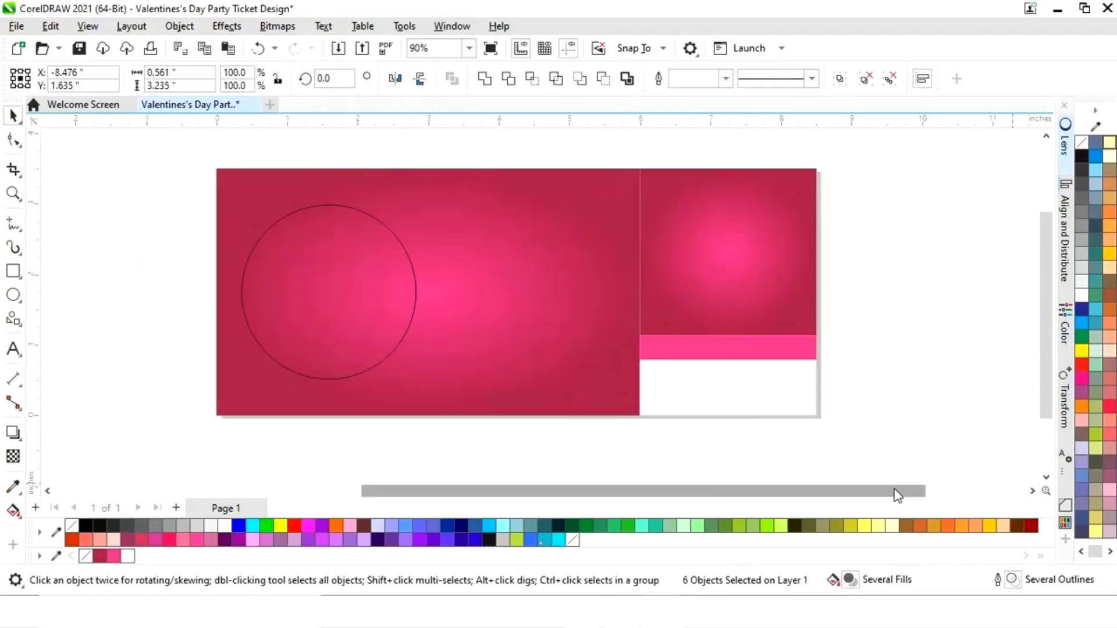
Move the column of six decorative hearts to the blank area just left of the ticket.
{"action": "left_click_drag", "start_coordinate": [898, 491], "coordinate": [863, 494]}
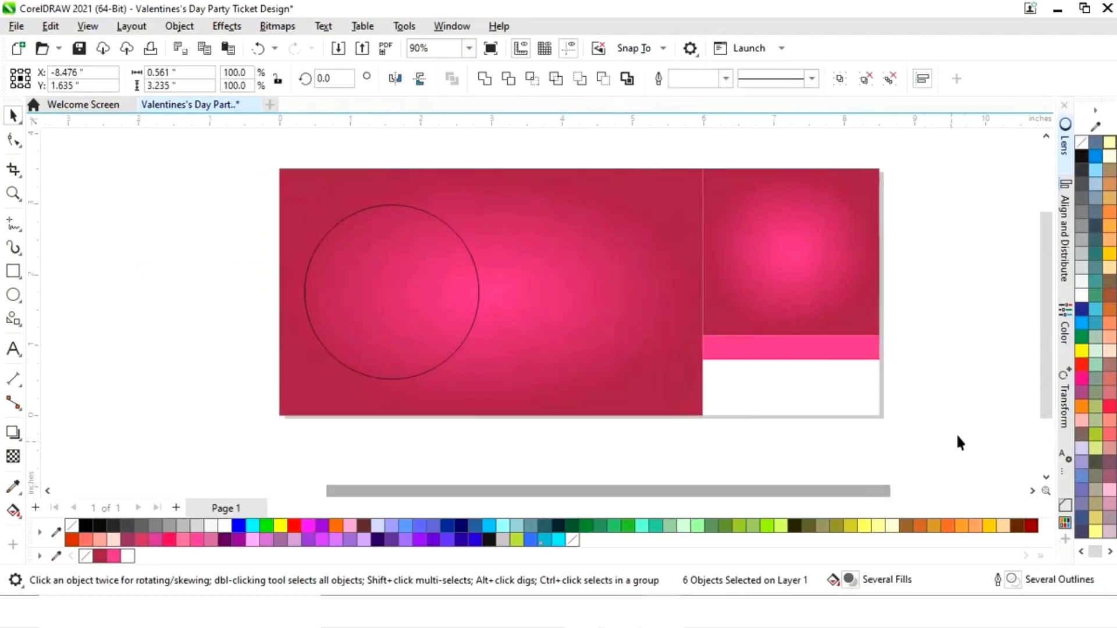
{"action": "left_click", "coordinate": [934, 413]}
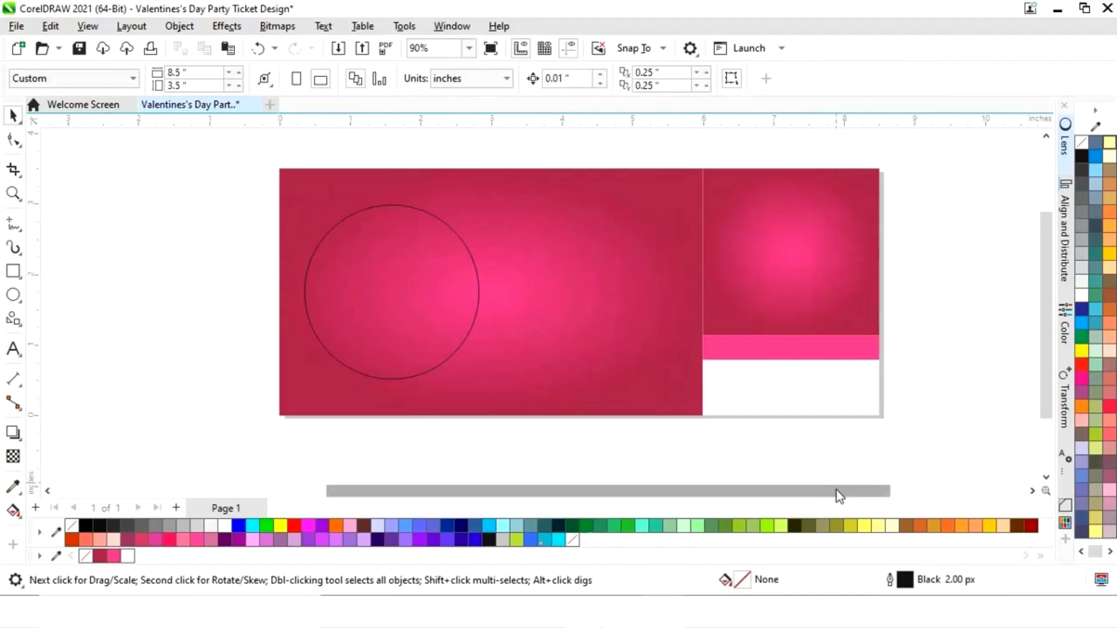
{"action": "left_click_drag", "start_coordinate": [836, 490], "coordinate": [556, 508]}
{"action": "left_click_drag", "start_coordinate": [123, 382], "coordinate": [109, 444]}
{"action": "left_click_drag", "start_coordinate": [163, 319], "coordinate": [684, 315]}
{"action": "left_click_drag", "start_coordinate": [603, 493], "coordinate": [727, 495]}
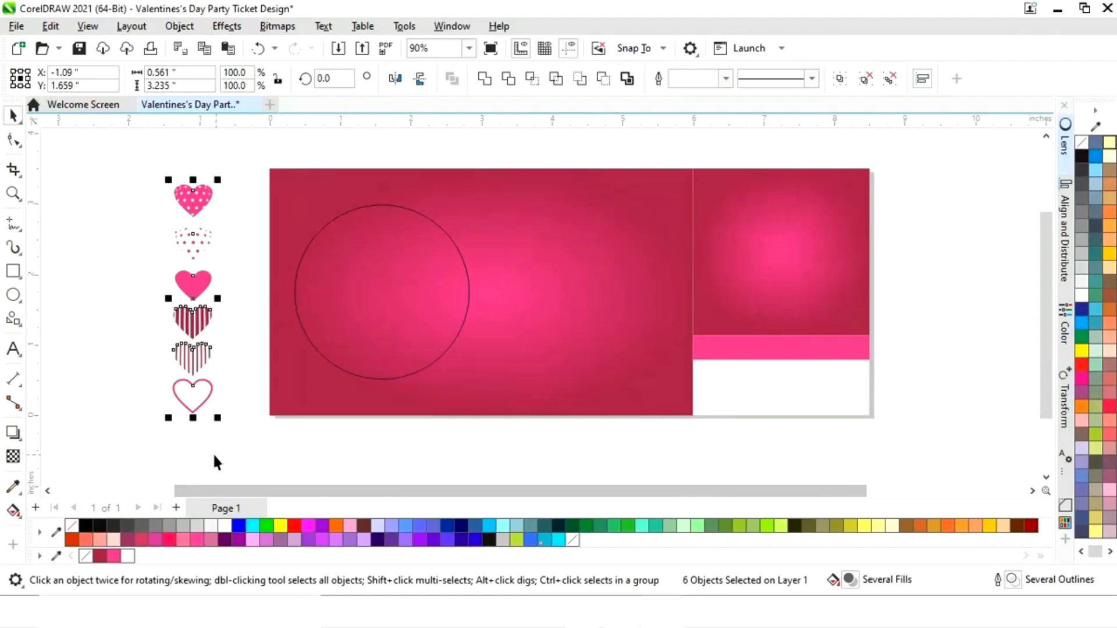
{"action": "left_click", "coordinate": [214, 457]}
Place the pink polka-dot heart at the top of the circle and centre it horizontally on the circle.
{"action": "left_click", "coordinate": [192, 199]}
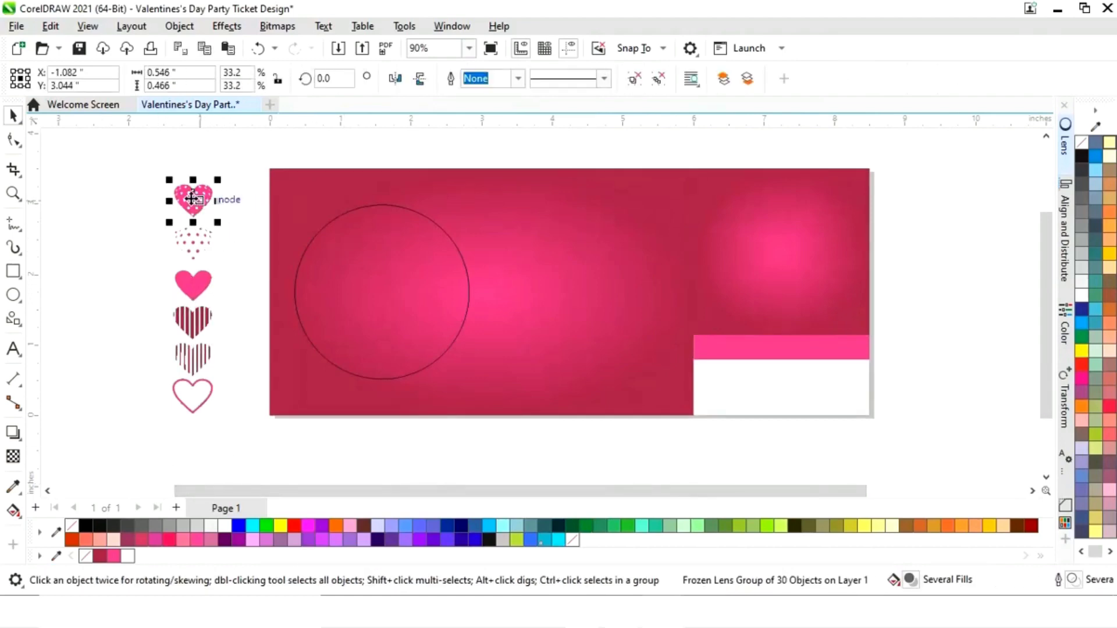
{"action": "left_click_drag", "start_coordinate": [192, 199], "coordinate": [385, 193]}
{"action": "left_click", "coordinate": [466, 266], "text": "shift"}
{"action": "left_click", "coordinate": [166, 157]}
Set the pink polka-dot heart's rotation centre to the circle's centre and rotate copies to the circle's right, bottom and left.
{"action": "left_click", "coordinate": [394, 199]}
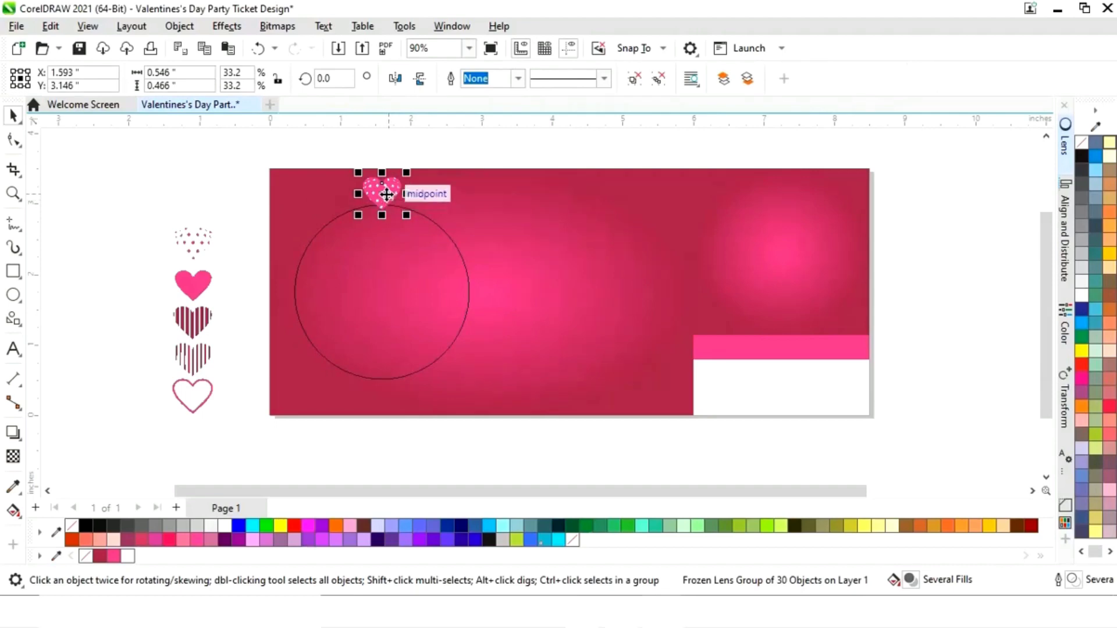
{"action": "left_click", "coordinate": [386, 194]}
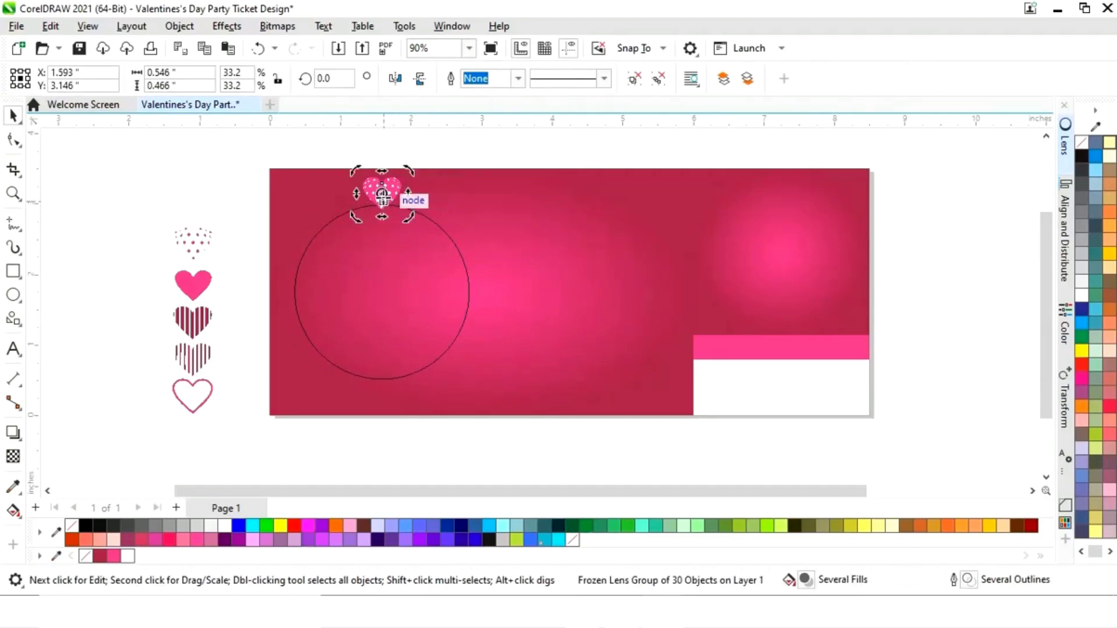
{"action": "left_click_drag", "start_coordinate": [381, 293], "coordinate": [381, 292]}
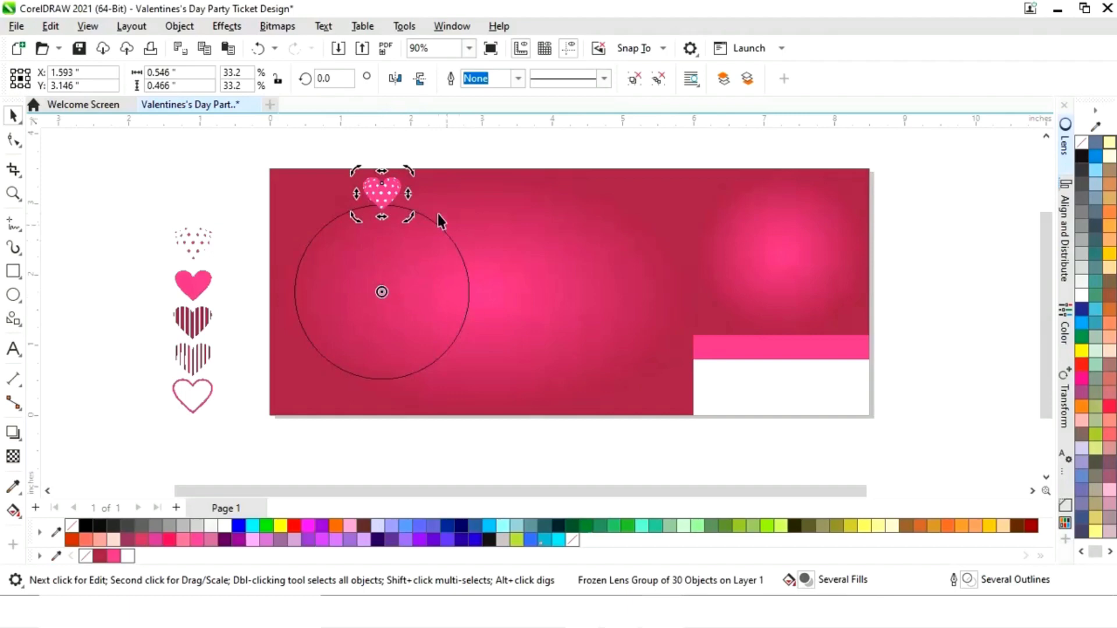
{"action": "left_click_drag", "start_coordinate": [412, 176], "coordinate": [466, 317]}
{"action": "left_click_drag", "start_coordinate": [507, 275], "coordinate": [314, 289]}
{"action": "right_click", "coordinate": [399, 381]}
{"action": "left_click", "coordinate": [217, 199]}
Place the white polka-dot heart over the circle's top heart and centre it horizontally on the circle.
{"action": "left_click", "coordinate": [382, 198]}
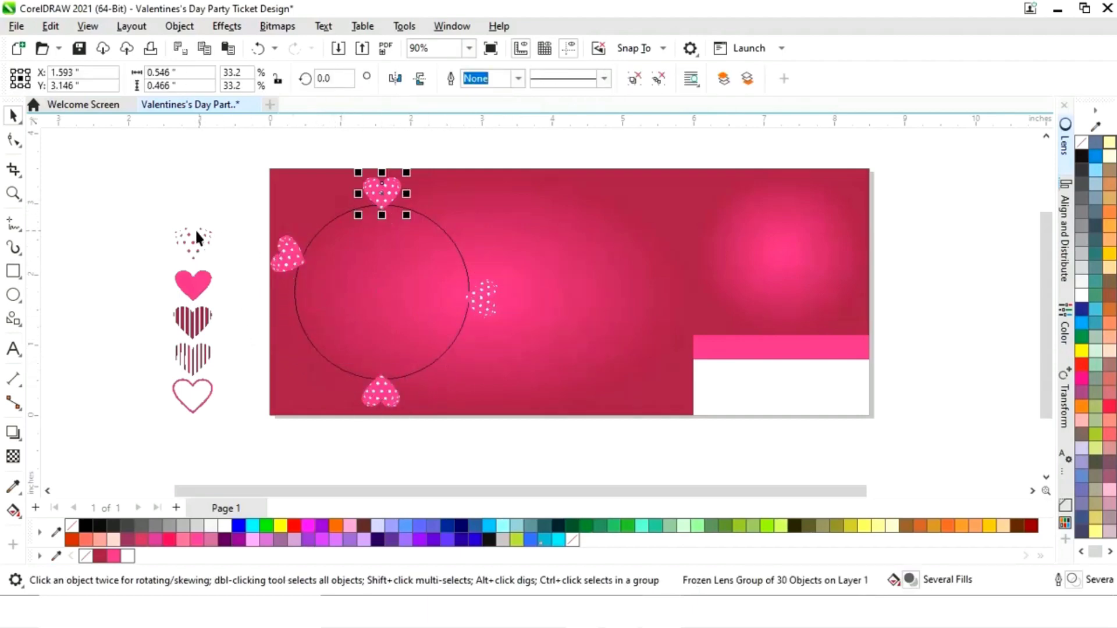
{"action": "left_click", "coordinate": [193, 247]}
{"action": "left_click_drag", "start_coordinate": [197, 249], "coordinate": [384, 198]}
{"action": "left_click", "coordinate": [453, 242], "text": "shift"}
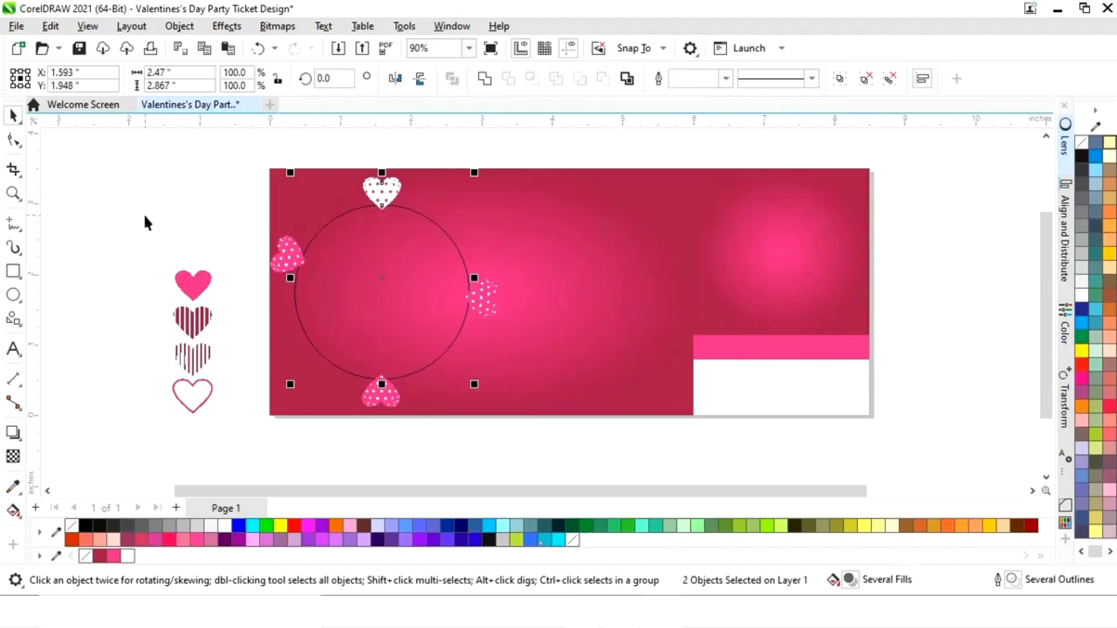
{"action": "left_click", "coordinate": [145, 222]}
Rotate copies of the white polka-dot heart about the circle's centre to the circle's bottom and upper left.
{"action": "left_click", "coordinate": [381, 195]}
{"action": "left_click", "coordinate": [383, 198]}
{"action": "left_click_drag", "start_coordinate": [383, 221], "coordinate": [383, 291]}
{"action": "left_click_drag", "start_coordinate": [409, 181], "coordinate": [339, 377]}
{"action": "right_click", "coordinate": [339, 377]}
{"action": "left_click_drag", "start_coordinate": [352, 371], "coordinate": [349, 231]}
{"action": "key", "text": "ctrl+z"}
{"action": "right_click", "coordinate": [349, 230]}
Place the solid pink heart at the top of the circle and centre it horizontally on the circle.
{"action": "left_click_drag", "start_coordinate": [192, 284], "coordinate": [385, 192]}
{"action": "key", "text": "ctrl+z"}
{"action": "left_click_drag", "start_coordinate": [153, 255], "coordinate": [221, 416]}
{"action": "left_click_drag", "start_coordinate": [193, 284], "coordinate": [382, 291]}
{"action": "left_click", "coordinate": [452, 242], "text": "shift"}
{"action": "key", "text": "c"}
Rotate copies of the solid pink heart about the circle's centre to the circle's bottom and lower left.
{"action": "double_click", "coordinate": [385, 192]}
{"action": "left_click_drag", "start_coordinate": [410, 169], "coordinate": [378, 399]}
{"action": "right_click", "coordinate": [378, 399]}
{"action": "left_click_drag", "start_coordinate": [430, 369], "coordinate": [342, 344]}
{"action": "right_click", "coordinate": [342, 344]}
Move the thick-striped heart onto the circle and centre it horizontally on the circle.
{"action": "left_click_drag", "start_coordinate": [192, 321], "coordinate": [327, 260]}
{"action": "left_click", "coordinate": [455, 339], "text": "shift"}
{"action": "key", "text": "c"}
Move the hollow pink-outlined heart to the top of the circle and align it horizontally with the circle.
{"action": "left_click", "coordinate": [192, 396]}
{"action": "left_click_drag", "start_coordinate": [193, 396], "coordinate": [382, 291]}
{"action": "left_click", "coordinate": [457, 335], "text": "shift"}
{"action": "left_click", "coordinate": [386, 193]}
{"action": "left_click", "coordinate": [163, 211]}
{"action": "left_click", "coordinate": [385, 192]}
{"action": "left_click", "coordinate": [459, 334], "text": "shift"}
{"action": "key", "text": "Escape"}
Rotate a copy of the heart at the circle's top about the circle's centre to the lower left.
{"action": "double_click", "coordinate": [385, 192]}
{"action": "left_click_drag", "start_coordinate": [353, 167], "coordinate": [345, 372]}
{"action": "right_click", "coordinate": [345, 372]}
Place the remaining striped heart at the circle's top and rotate it about the circle's centre to the right side.
{"action": "left_click_drag", "start_coordinate": [193, 355], "coordinate": [382, 192]}
{"action": "left_click", "coordinate": [384, 195]}
{"action": "key", "text": "ctrl+z"}
{"action": "key", "text": "ctrl+z"}
{"action": "left_click", "coordinate": [382, 193]}
{"action": "left_click_drag", "start_coordinate": [382, 311], "coordinate": [381, 291]}
{"action": "left_click_drag", "start_coordinate": [407, 170], "coordinate": [469, 289]}
{"action": "key", "text": "space"}
{"action": "left_click", "coordinate": [217, 304]}
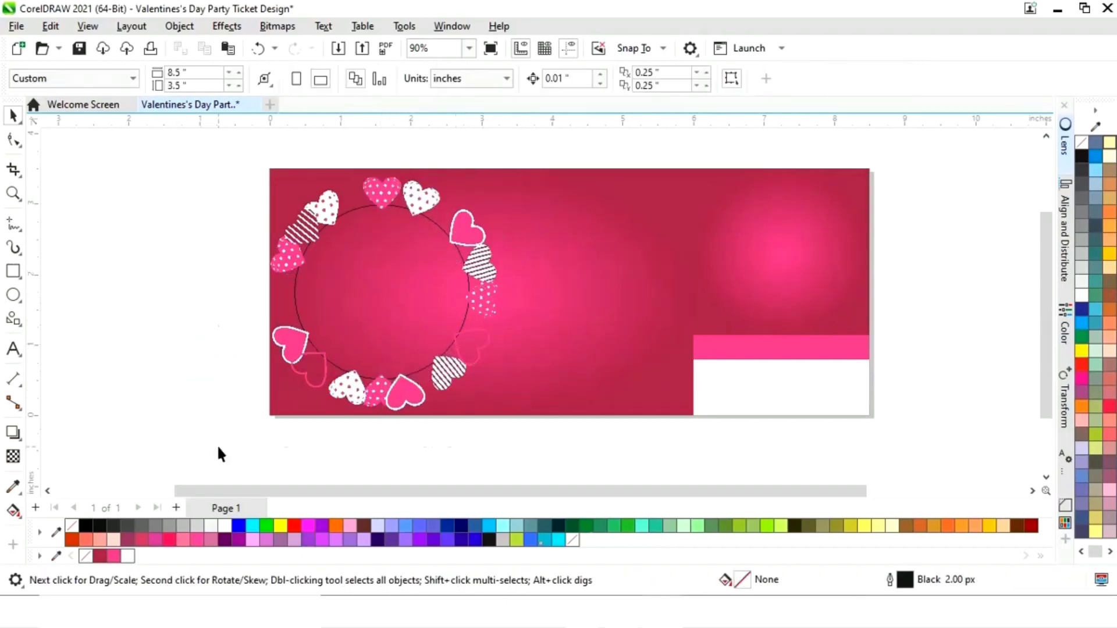
Select the whole heart ring with its circle and shift it slightly to the right.
{"action": "left_click_drag", "start_coordinate": [219, 454], "coordinate": [539, 162]}
{"action": "key", "text": "Right"}
{"action": "key", "text": "Right"}
{"action": "key", "text": "Right"}
{"action": "key", "text": "Right"}
{"action": "key", "text": "Right"}
{"action": "key", "text": "Right"}
{"action": "key", "text": "Right"}
{"action": "key", "text": "Right"}
{"action": "key", "text": "Right"}
{"action": "key", "text": "Right"}
Enlarge the ring's left pink polka-dot heart, lower-right hollow heart and right striped heart.
{"action": "left_click", "coordinate": [496, 227]}
{"action": "left_click", "coordinate": [310, 251]}
{"action": "left_click_drag", "start_coordinate": [294, 231], "coordinate": [285, 221]}
{"action": "left_click", "coordinate": [515, 344]}
{"action": "left_click_drag", "start_coordinate": [520, 367], "coordinate": [533, 381]}
{"action": "left_click", "coordinate": [509, 263]}
{"action": "left_click_drag", "start_coordinate": [528, 245], "coordinate": [560, 226]}
Enlarge the white-outlined pink heart at the ring's lower left.
{"action": "left_click", "coordinate": [308, 347]}
{"action": "key", "text": "ctrl+z"}
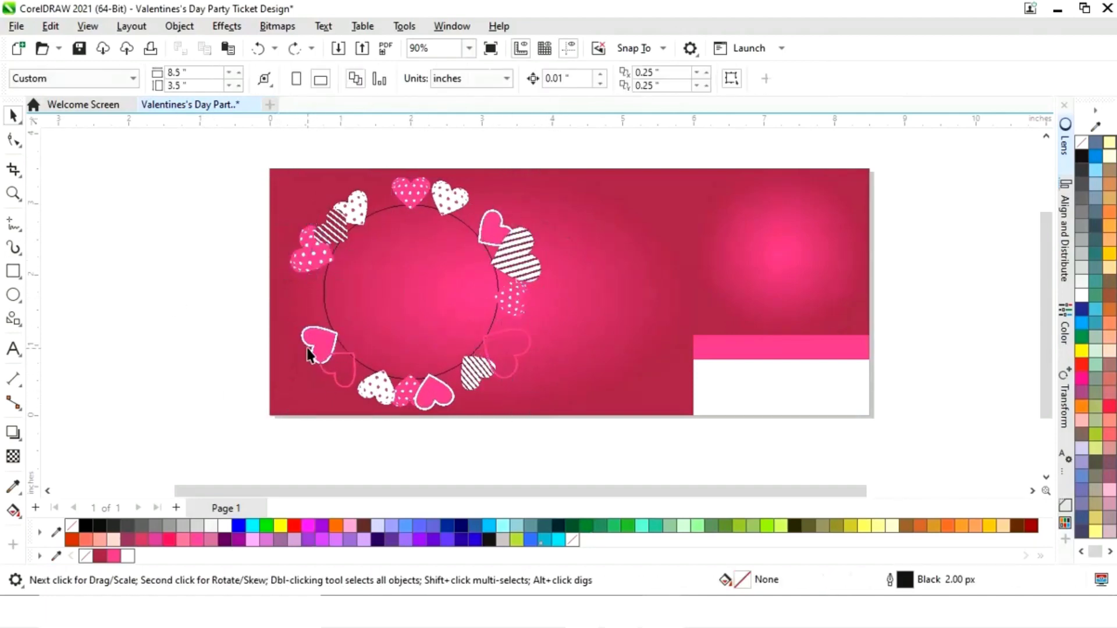
{"action": "left_click", "coordinate": [309, 347]}
{"action": "left_click_drag", "start_coordinate": [301, 366], "coordinate": [284, 382]}
{"action": "left_click", "coordinate": [238, 401]}
Rotate copies of the bottom white polka-dot and white-outlined pink hearts about the ring's centre to its left side.
{"action": "left_click", "coordinate": [516, 300]}
{"action": "left_click", "coordinate": [379, 391]}
{"action": "left_click", "coordinate": [379, 391]}
{"action": "left_click_drag", "start_coordinate": [399, 407], "coordinate": [309, 347]}
{"action": "right_click", "coordinate": [309, 347]}
{"action": "double_click", "coordinate": [446, 396]}
{"action": "left_click_drag", "start_coordinate": [464, 366], "coordinate": [327, 320]}
{"action": "right_click", "coordinate": [326, 320]}
Rotate copies of the upper-left white polka-dot heart about the ring's centre to fill its right and lower-right gaps.
{"action": "double_click", "coordinate": [355, 207]}
{"action": "left_click_drag", "start_coordinate": [374, 187], "coordinate": [506, 352]}
{"action": "right_click", "coordinate": [505, 352]}
{"action": "right_click", "coordinate": [487, 382]}
{"action": "left_click_drag", "start_coordinate": [530, 298], "coordinate": [494, 417]}
{"action": "left_click", "coordinate": [460, 385]}
{"action": "left_click", "coordinate": [439, 419]}
{"action": "left_click", "coordinate": [526, 254]}
Rotate copies of the upper-left striped heart about the ring's centre to its lower left and top.
{"action": "double_click", "coordinate": [331, 227]}
{"action": "left_click_drag", "start_coordinate": [355, 202], "coordinate": [312, 367]}
{"action": "right_click", "coordinate": [312, 367]}
{"action": "left_click", "coordinate": [552, 348]}
{"action": "left_click", "coordinate": [508, 323]}
Enlarge the white polka-dot heart at the ring's upper left to about 0.70 by 0.69 inches.
{"action": "left_click", "coordinate": [350, 195]}
{"action": "left_click", "coordinate": [356, 214]}
{"action": "left_click", "coordinate": [328, 206]}
{"action": "left_click_drag", "start_coordinate": [328, 187], "coordinate": [296, 170]}
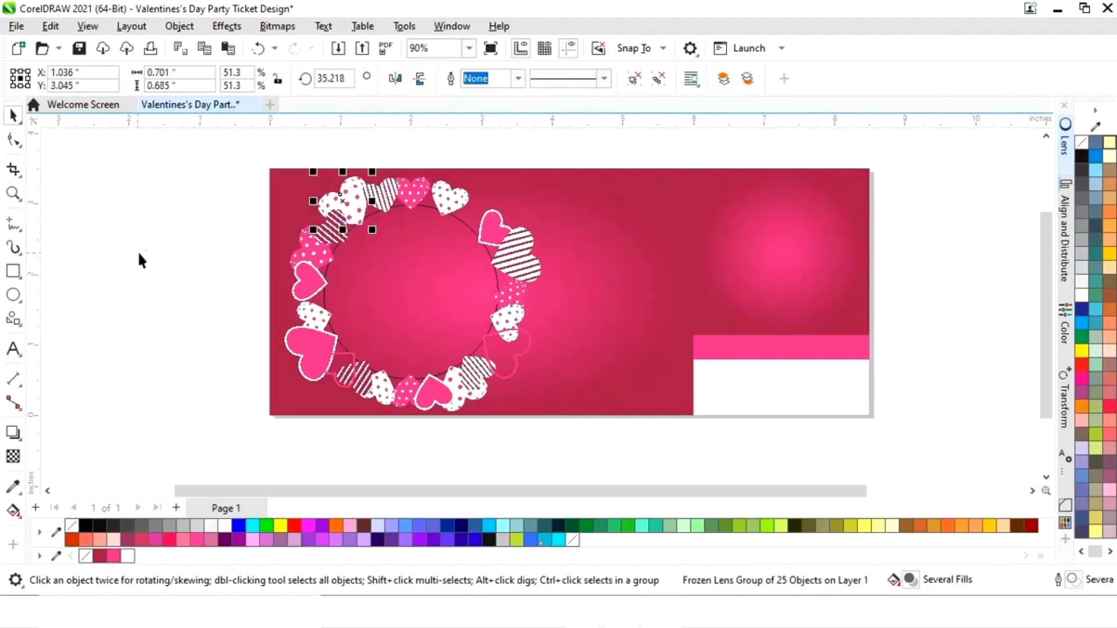
Place a copy of the bottom white-outlined pink heart outside the ring's lower right.
{"action": "left_click", "coordinate": [518, 375]}
{"action": "key", "text": "ctrl+z"}
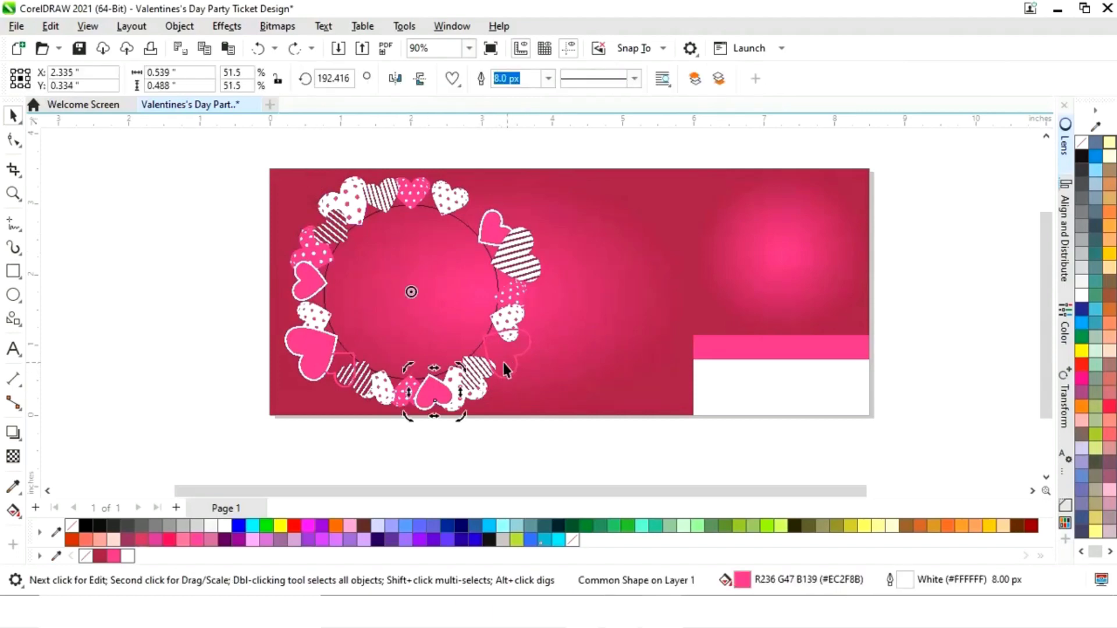
{"action": "left_click", "coordinate": [420, 447]}
{"action": "left_click", "coordinate": [436, 400]}
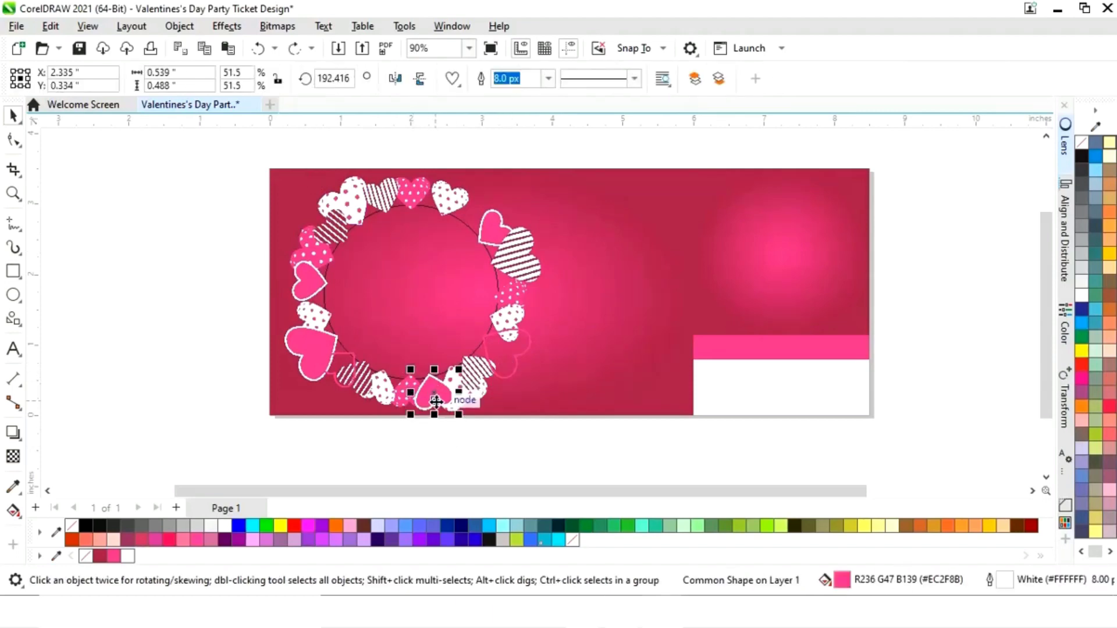
{"action": "left_click_drag", "start_coordinate": [432, 397], "coordinate": [518, 375]}
Rotate the copied white-outlined pink heart at the ring's lower right to a new angle.
{"action": "left_click", "coordinate": [532, 378]}
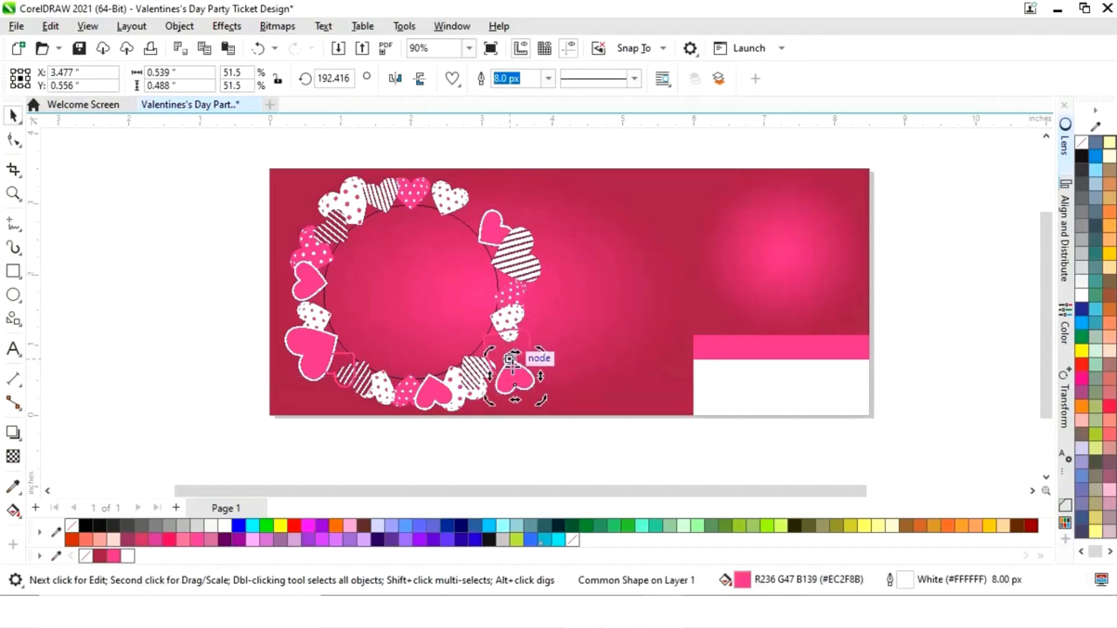
{"action": "left_click", "coordinate": [528, 432]}
{"action": "left_click", "coordinate": [514, 389]}
{"action": "key", "text": "ctrl+z"}
{"action": "left_click", "coordinate": [517, 381]}
{"action": "left_click", "coordinate": [518, 381]}
{"action": "mouse_move", "coordinate": [540, 396]}
{"action": "left_mouse_down"}
{"action": "mouse_move", "coordinate": [549, 407]}
{"action": "mouse_move", "coordinate": [561, 382]}
{"action": "mouse_move", "coordinate": [516, 387]}
{"action": "mouse_move", "coordinate": [544, 417]}
{"action": "left_mouse_up"}
{"action": "left_click", "coordinate": [537, 459]}
{"action": "left_click", "coordinate": [551, 441]}
Place a copy of the hollow pink heart around the lower-right white-outlined heart, send it back one level and shift it slightly outward.
{"action": "left_click", "coordinate": [519, 354]}
{"action": "left_click", "coordinate": [556, 463]}
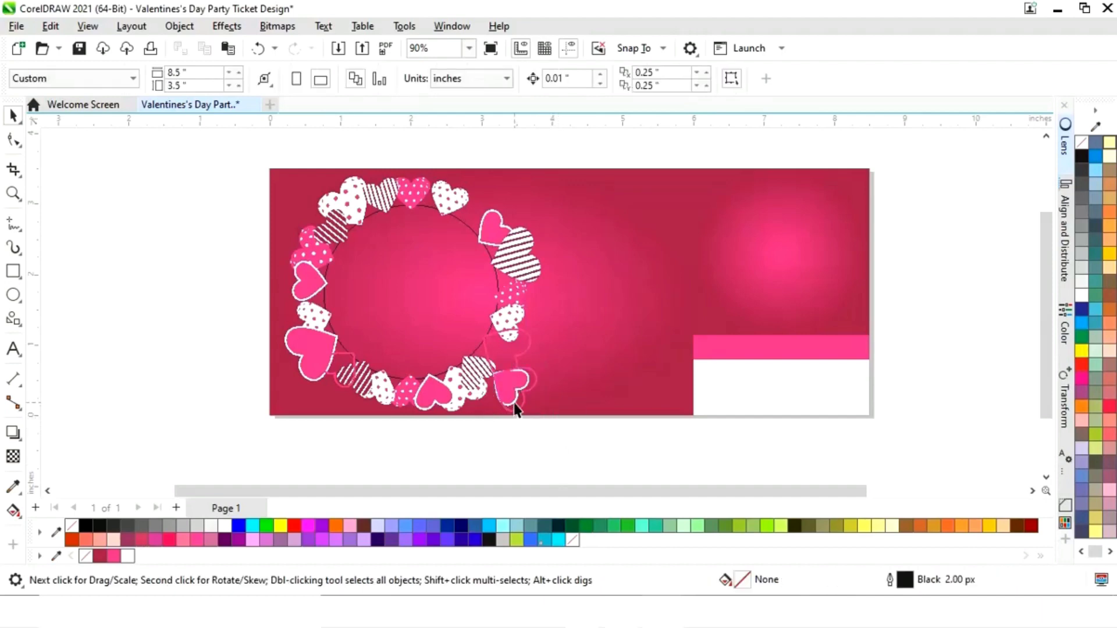
{"action": "left_click", "coordinate": [522, 392]}
{"action": "key", "text": "Escape"}
{"action": "left_click", "coordinate": [528, 399]}
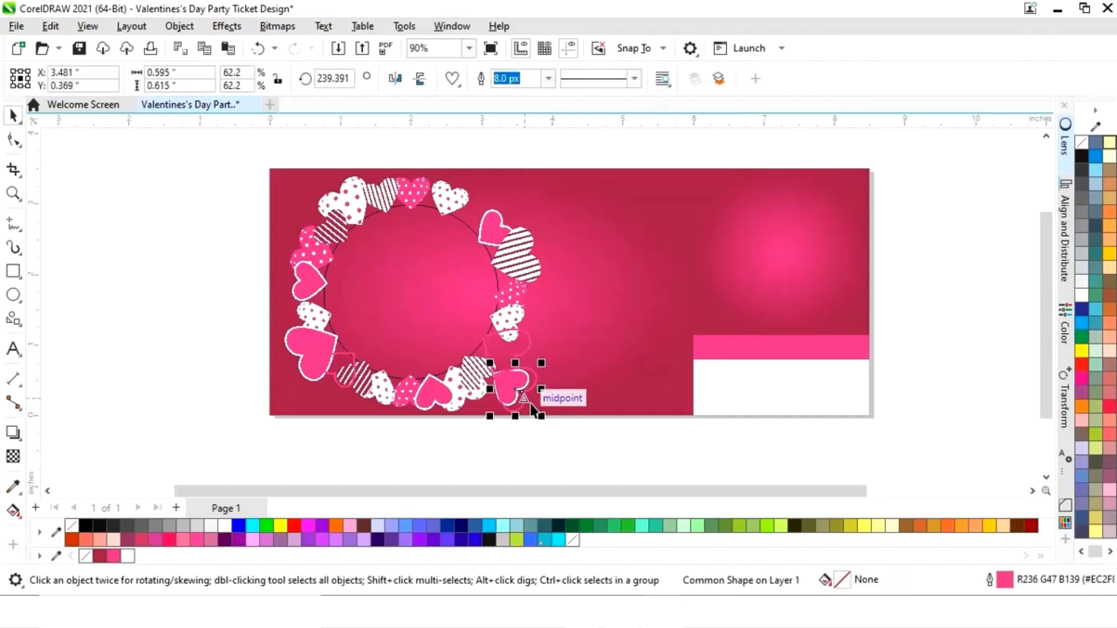
{"action": "key", "text": "ctrl+Page_Down"}
{"action": "left_click", "coordinate": [561, 458]}
{"action": "left_click", "coordinate": [524, 392]}
{"action": "left_click_drag", "start_coordinate": [532, 397], "coordinate": [534, 400]}
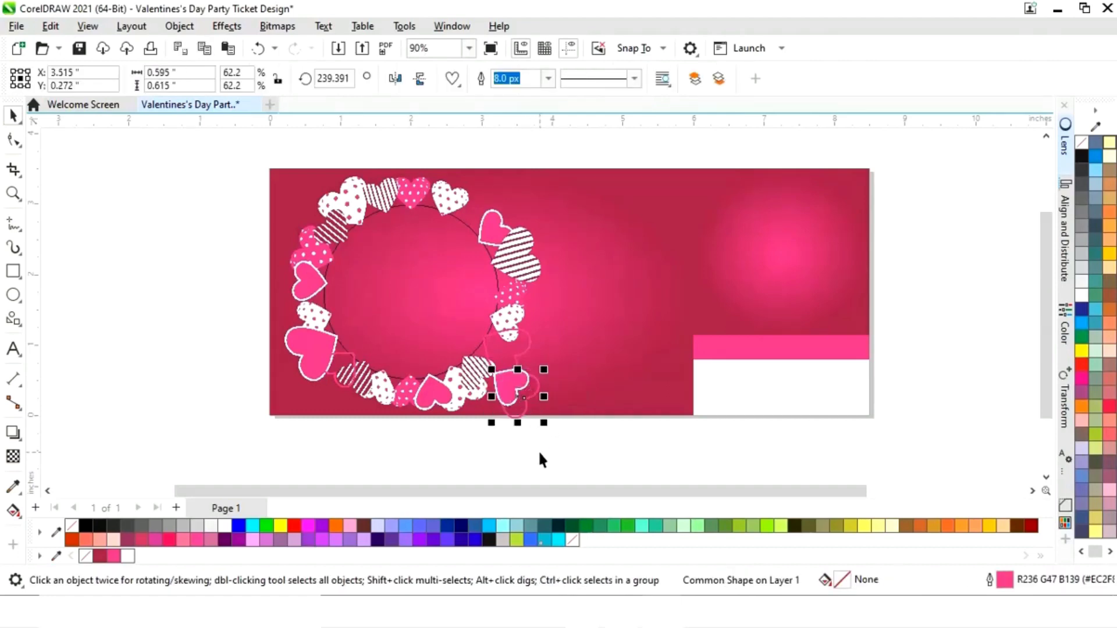
Select the whole heart ring with its circle and shrink it proportionally to about 3.28 by 3.06 inches.
{"action": "left_click", "coordinate": [501, 464]}
{"action": "left_click_drag", "start_coordinate": [259, 461], "coordinate": [535, 183]}
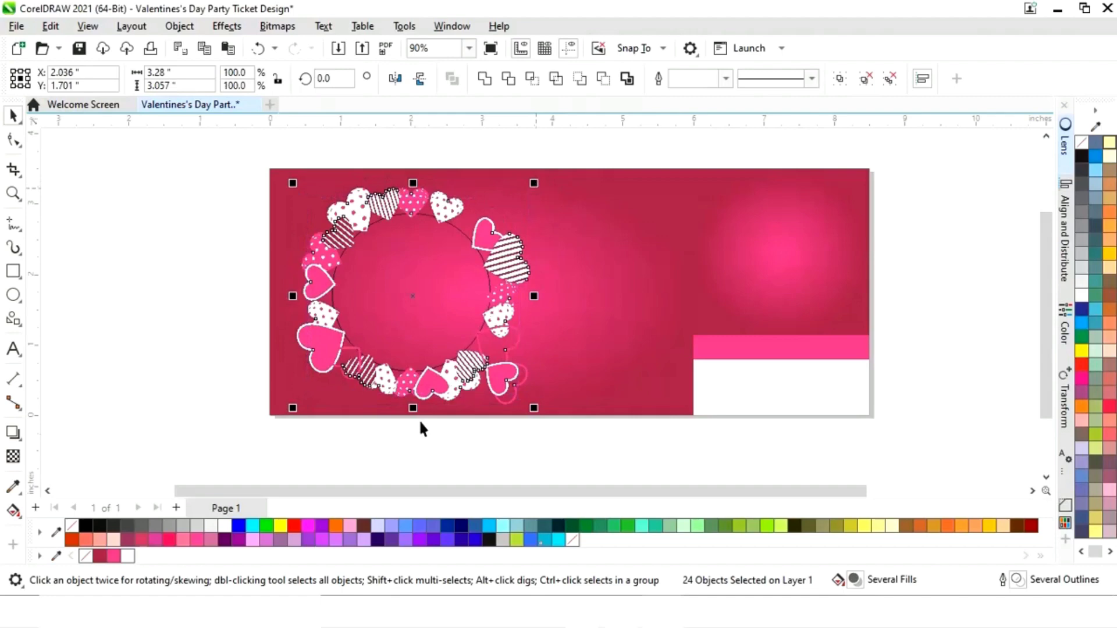
{"action": "left_click", "coordinate": [421, 466]}
Shift the lower-right hollow heart slightly outward and rotate a copy of it about the circle's centre to the ring's upper right.
{"action": "left_click", "coordinate": [512, 383]}
{"action": "left_click_drag", "start_coordinate": [512, 384], "coordinate": [525, 388]}
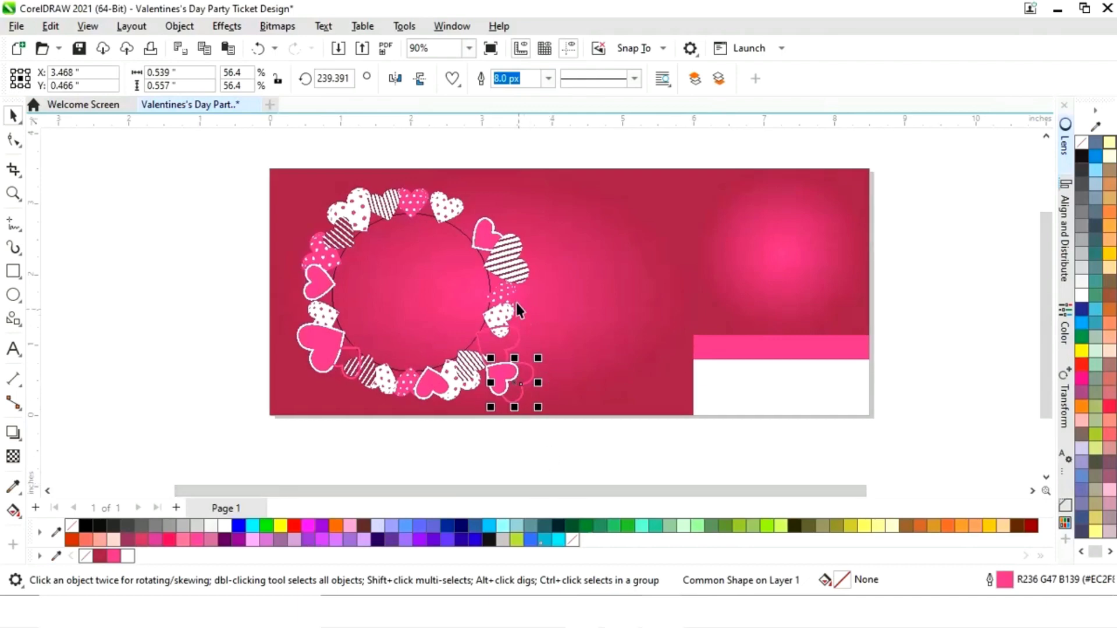
{"action": "left_click", "coordinate": [519, 402]}
{"action": "left_click_drag", "start_coordinate": [417, 322], "coordinate": [411, 293]}
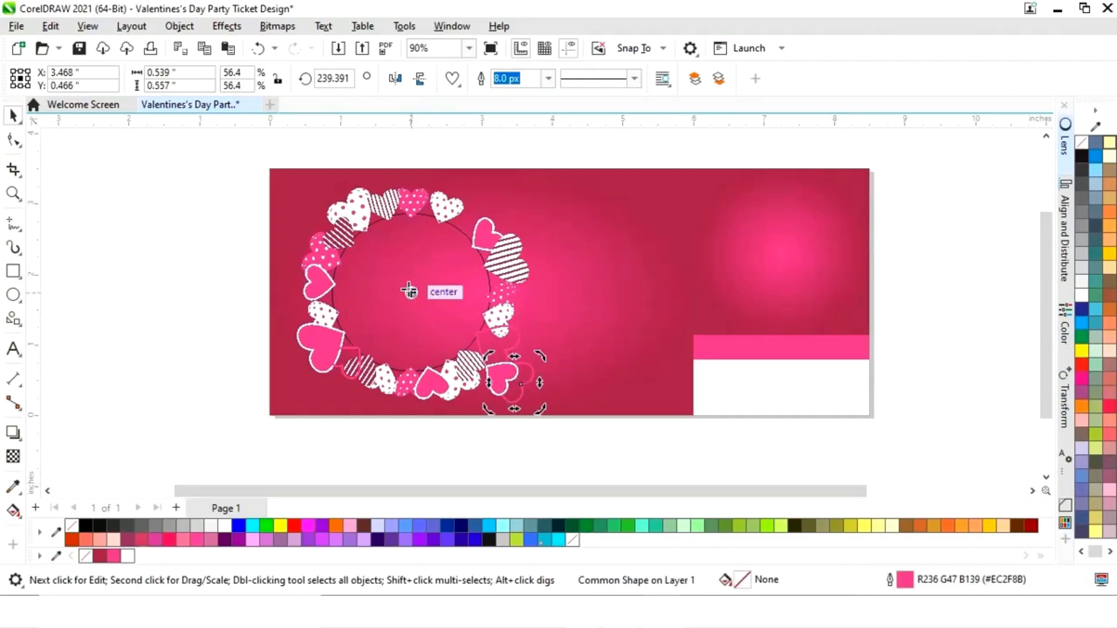
{"action": "left_click_drag", "start_coordinate": [543, 363], "coordinate": [507, 212]}
{"action": "left_click", "coordinate": [522, 460]}
{"action": "left_click", "coordinate": [525, 217]}
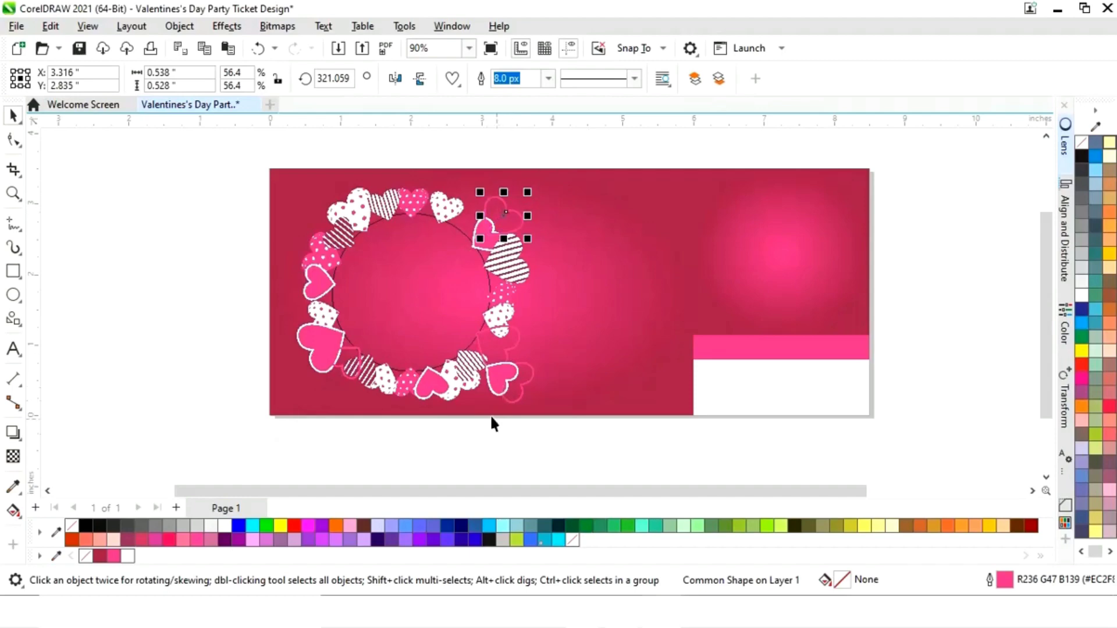
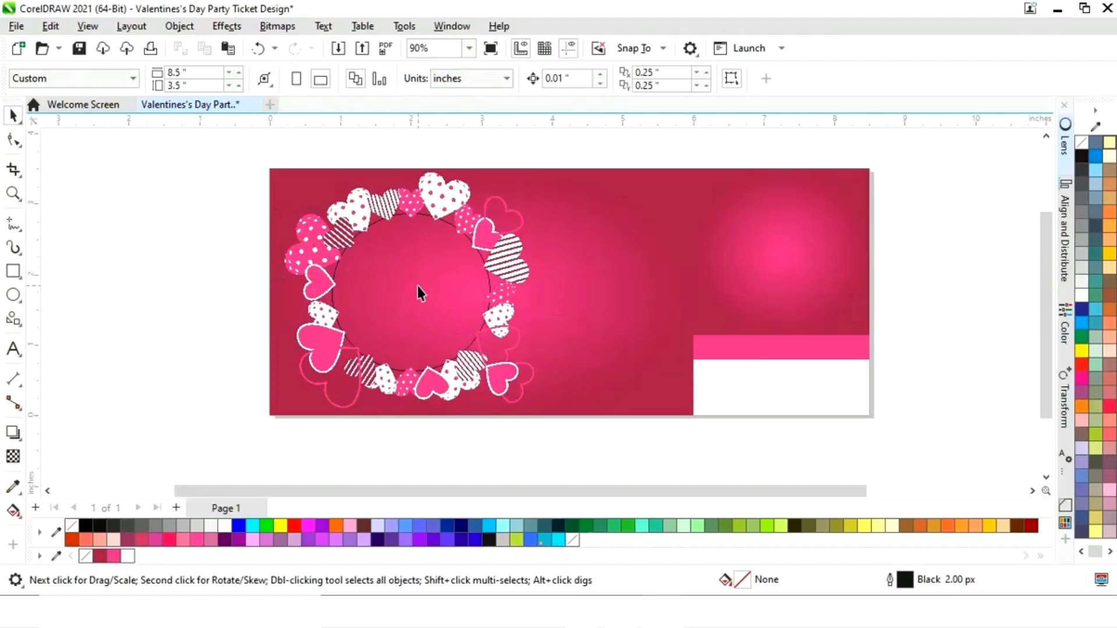
Fill the circle inside the heart ring with dark crimson #A4224E and remove its outline.
{"action": "left_click", "coordinate": [418, 286]}
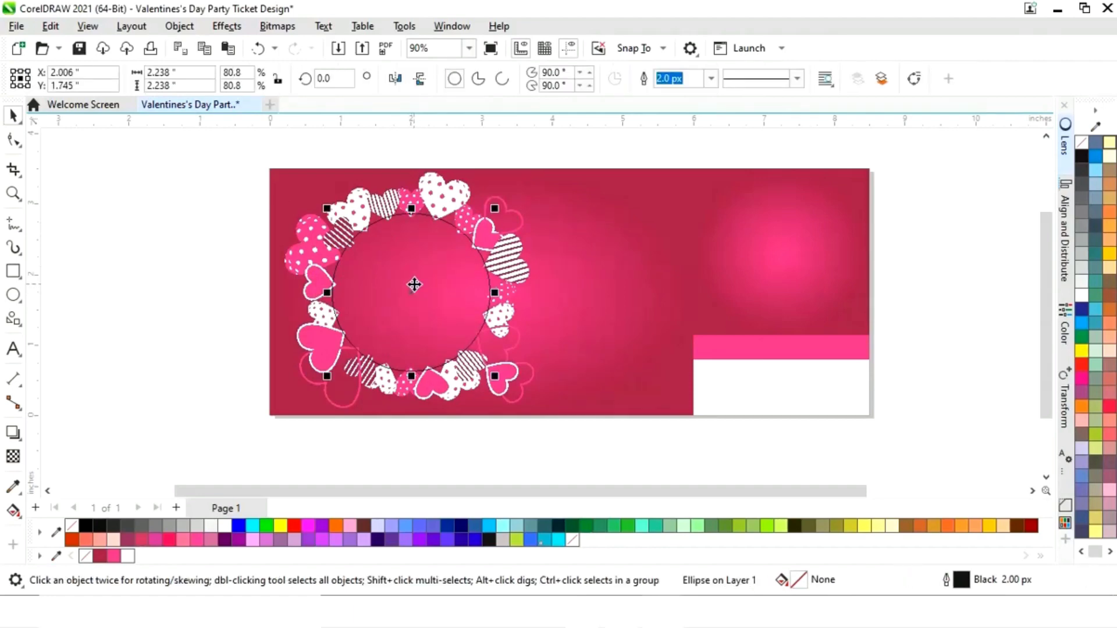
{"action": "left_click", "coordinate": [100, 556]}
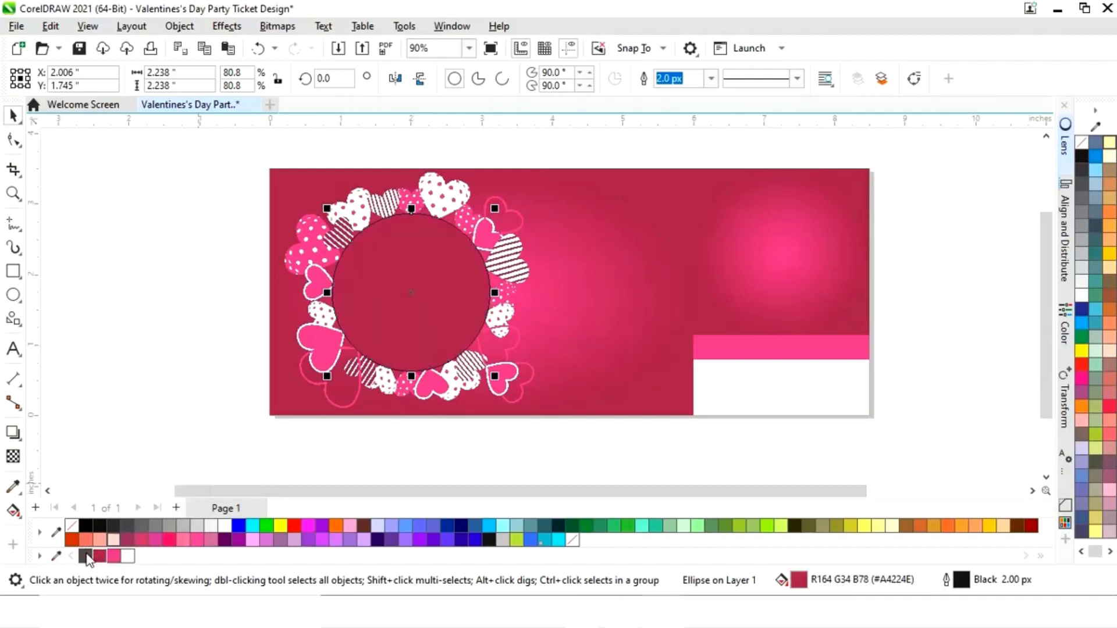
{"action": "right_click", "coordinate": [85, 557]}
{"action": "left_click", "coordinate": [106, 370]}
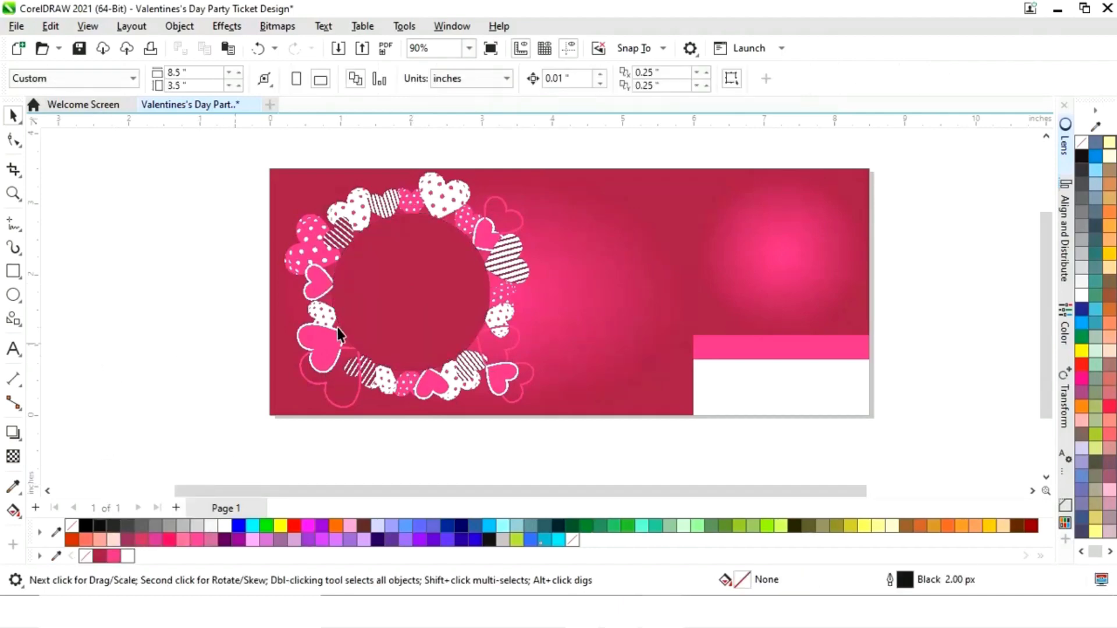
Enlarge the crimson circle slightly and add a concentric copy about 2.09 inches wide with a 10 px pink #EC2F8B outline.
{"action": "left_click", "coordinate": [414, 316]}
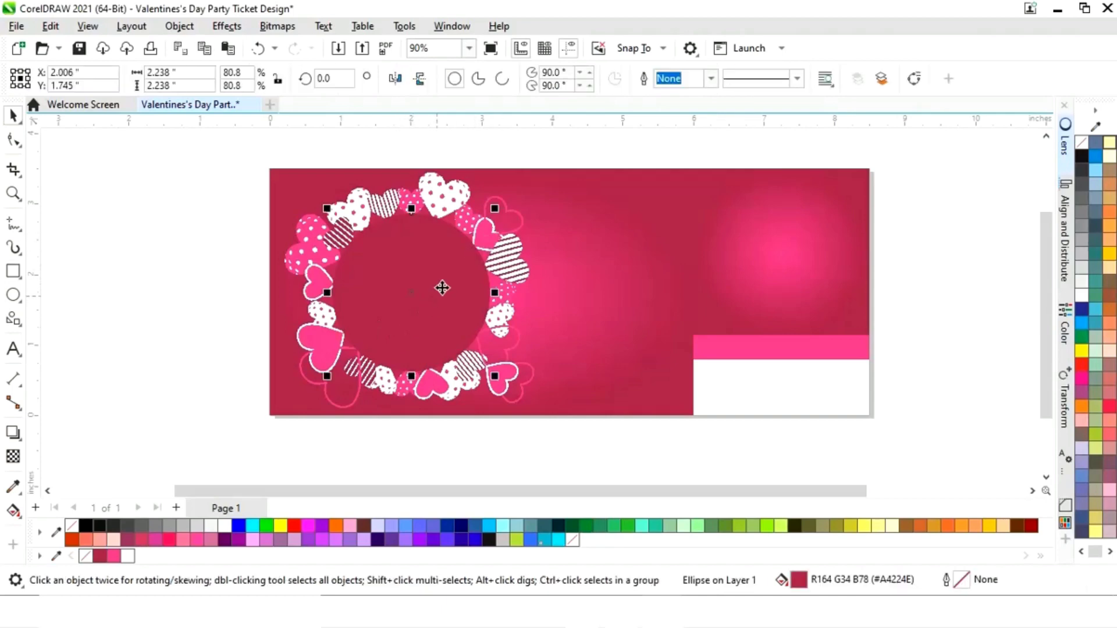
{"action": "mouse_move", "coordinate": [494, 209]}
{"action": "left_mouse_down"}
{"action": "mouse_move", "coordinate": [515, 209]}
{"action": "mouse_move", "coordinate": [498, 214]}
{"action": "left_mouse_up"}
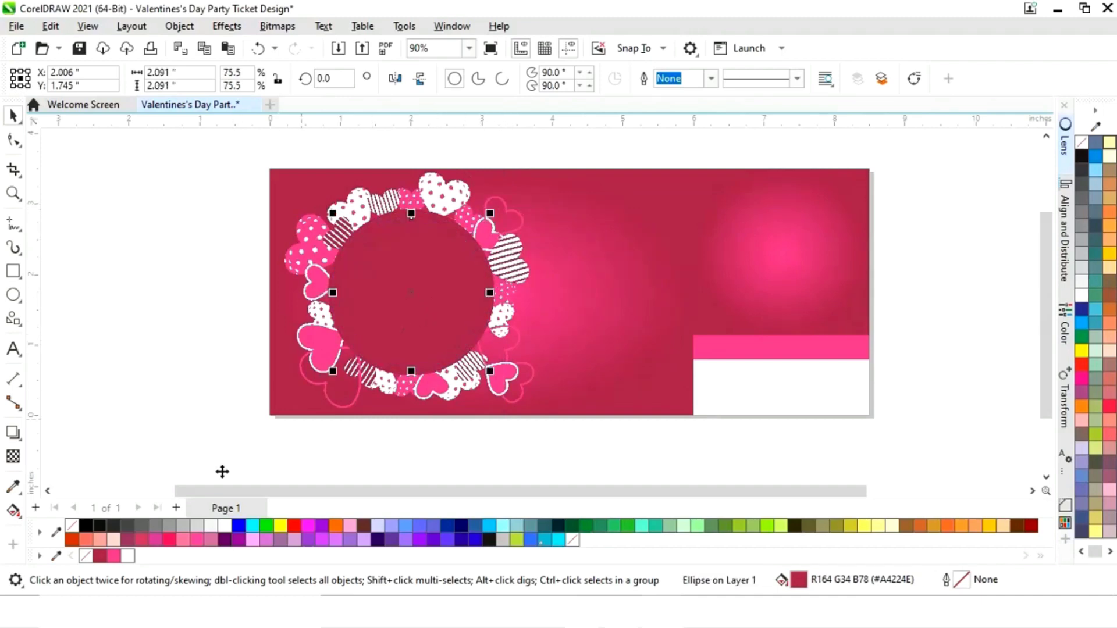
{"action": "right_click", "coordinate": [116, 558]}
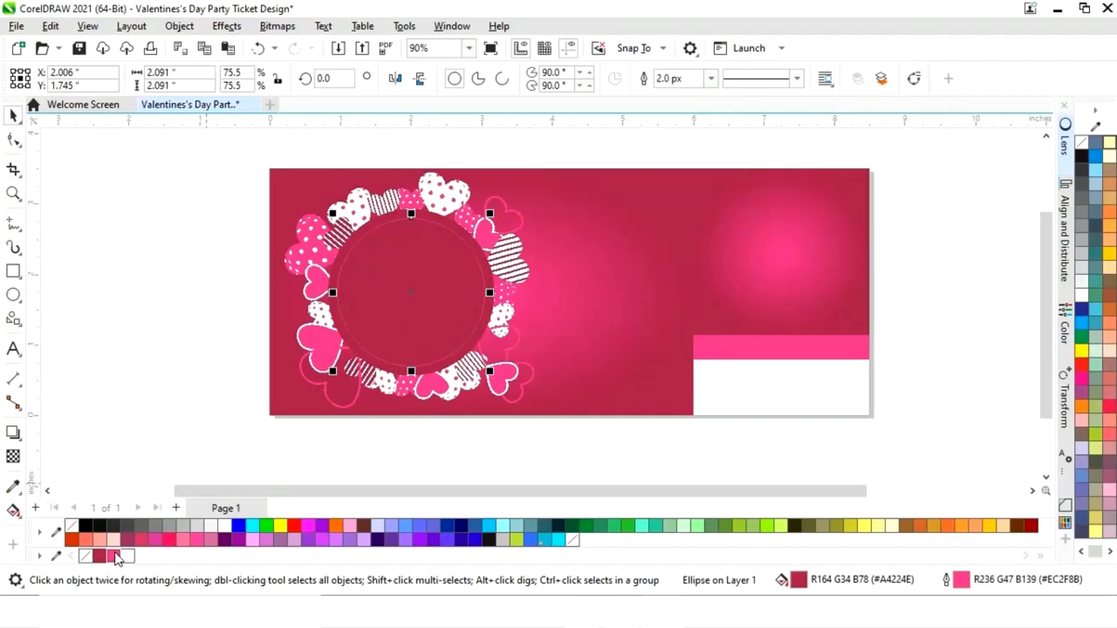
{"action": "left_click", "coordinate": [710, 78]}
{"action": "left_click", "coordinate": [675, 190]}
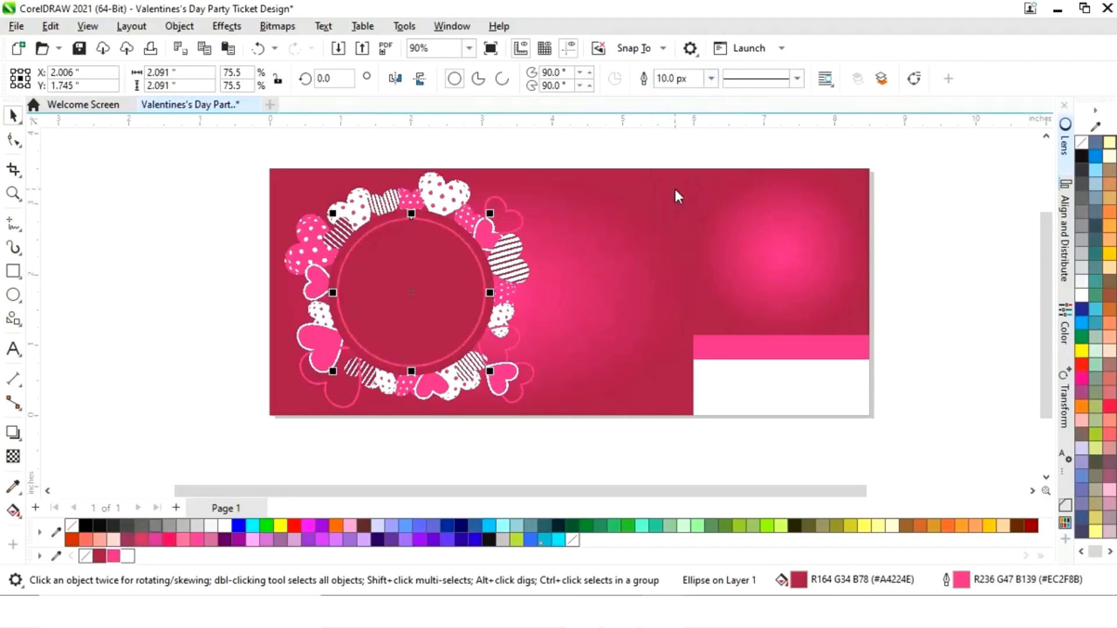
{"action": "left_click", "coordinate": [490, 453]}
Scale the whole heart ring with its circles to about 3.14 by 2.96 inches and shift it slightly down and left.
{"action": "key", "text": "shift+F4"}
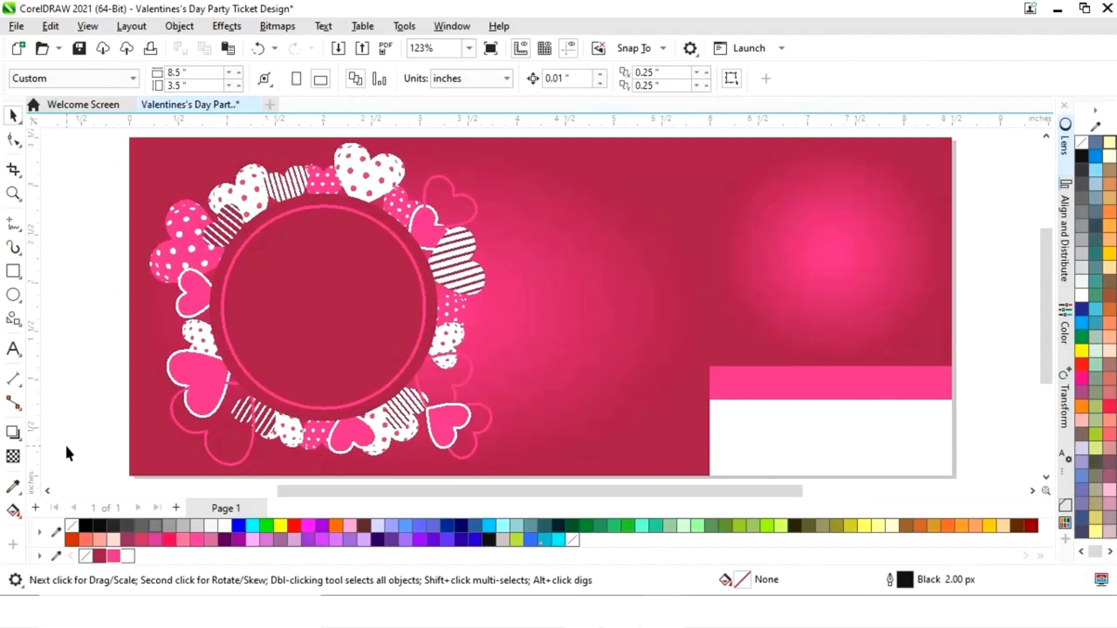
{"action": "scroll", "coordinate": [65, 443], "scroll_direction": "down", "scroll_amount": 2}
{"action": "left_click_drag", "start_coordinate": [90, 309], "coordinate": [302, 470]}
{"action": "key", "text": "F2"}
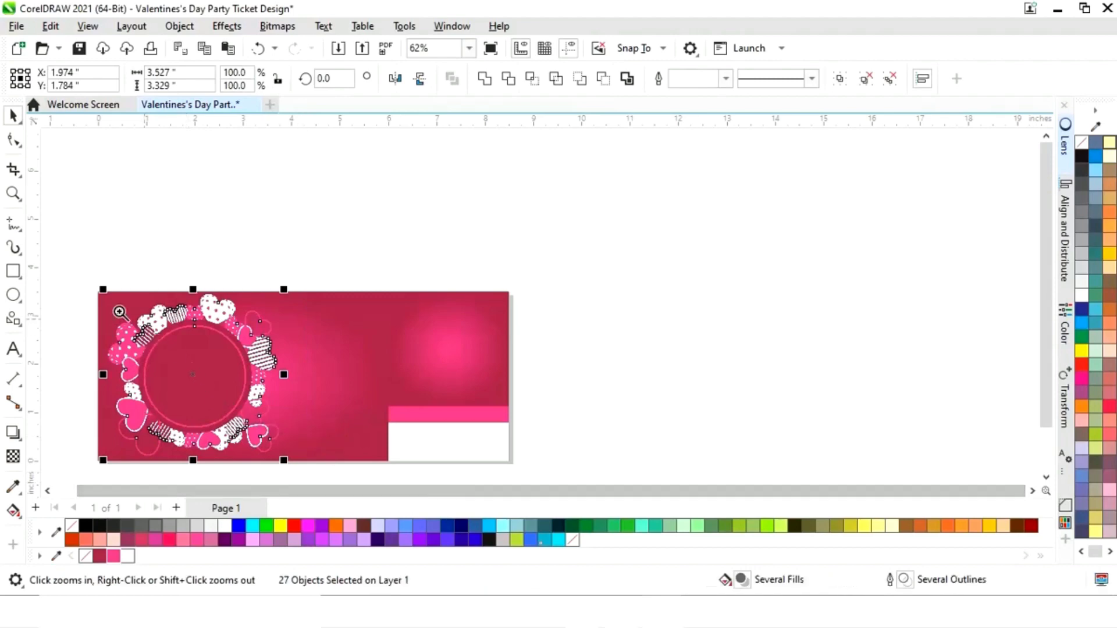
{"action": "left_click_drag", "start_coordinate": [71, 225], "coordinate": [593, 488]}
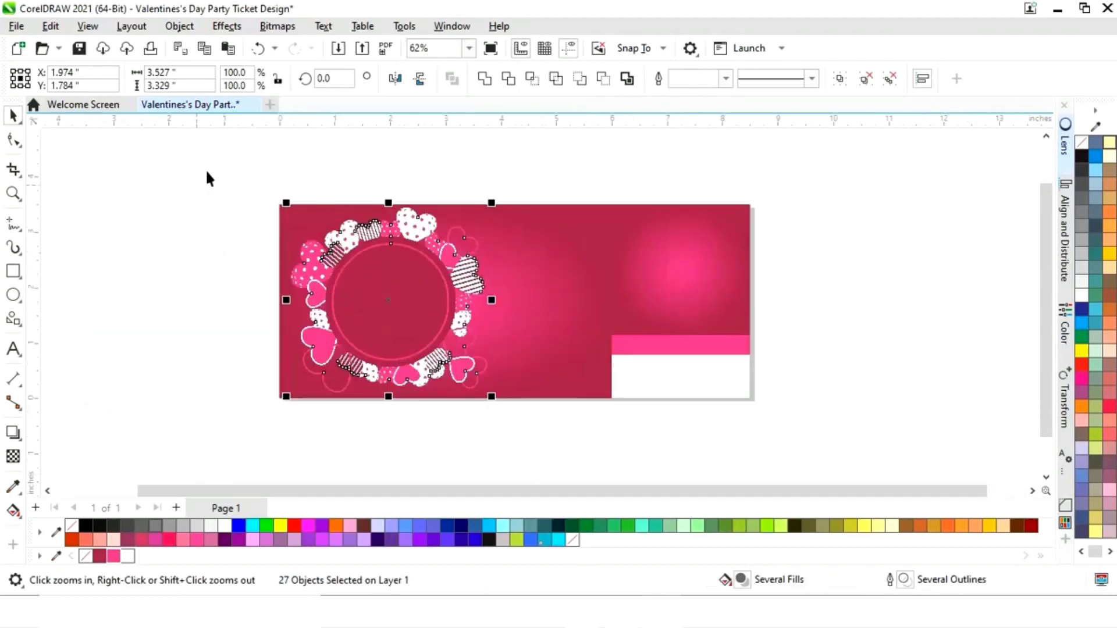
{"action": "left_click_drag", "start_coordinate": [219, 160], "coordinate": [535, 442]}
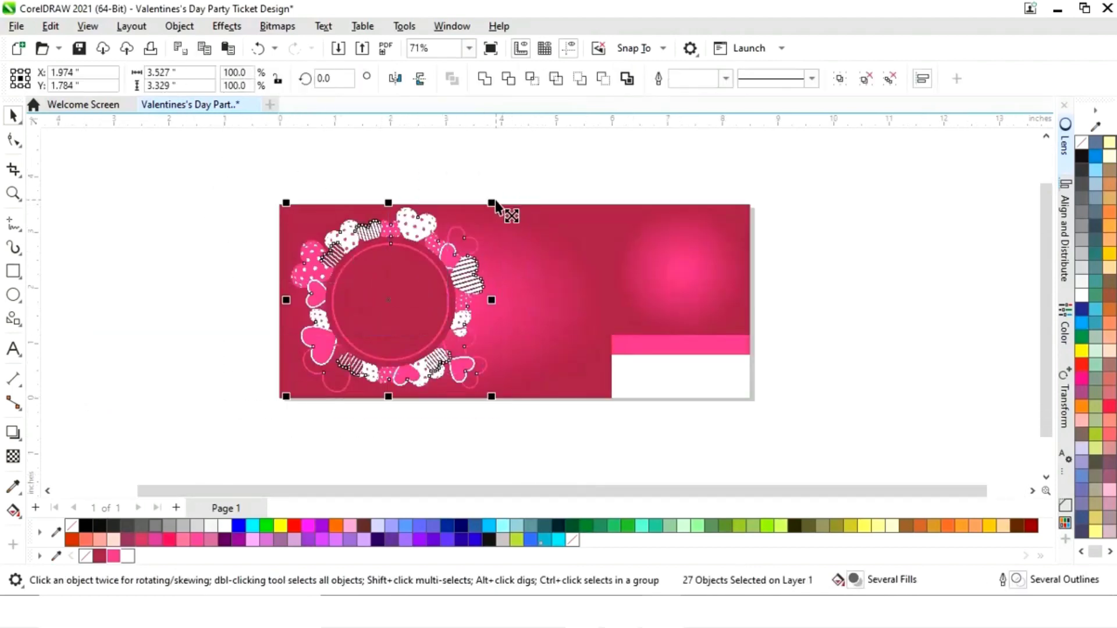
{"action": "left_click_drag", "start_coordinate": [492, 203], "coordinate": [478, 216]}
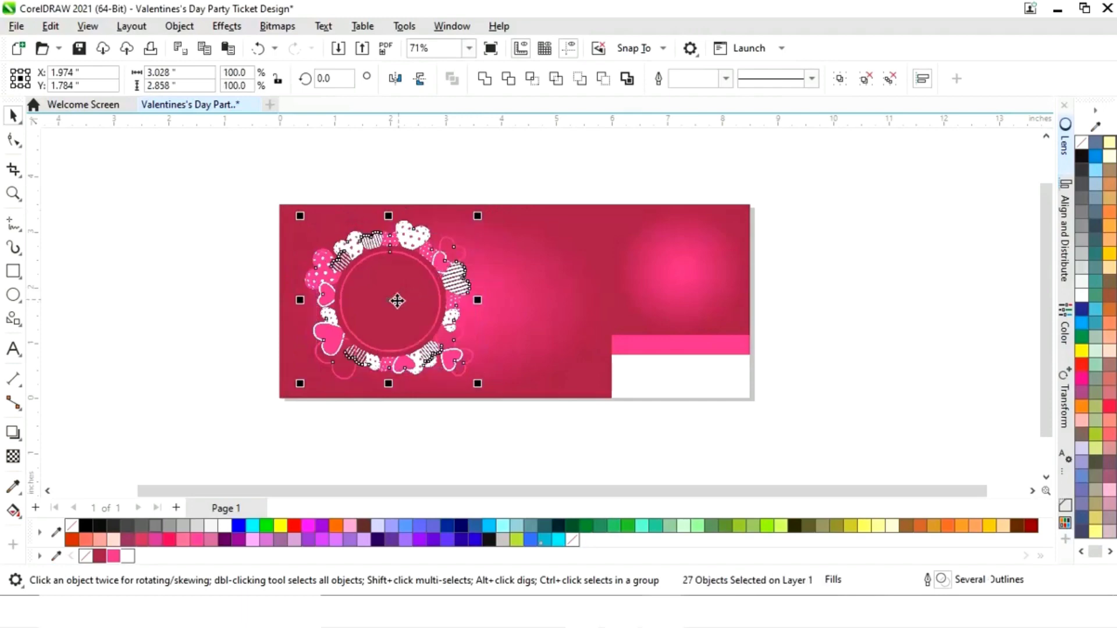
{"action": "mouse_move", "coordinate": [397, 300]}
{"action": "left_mouse_down"}
{"action": "mouse_move", "coordinate": [379, 294]}
{"action": "mouse_move", "coordinate": [379, 309]}
{"action": "left_mouse_up"}
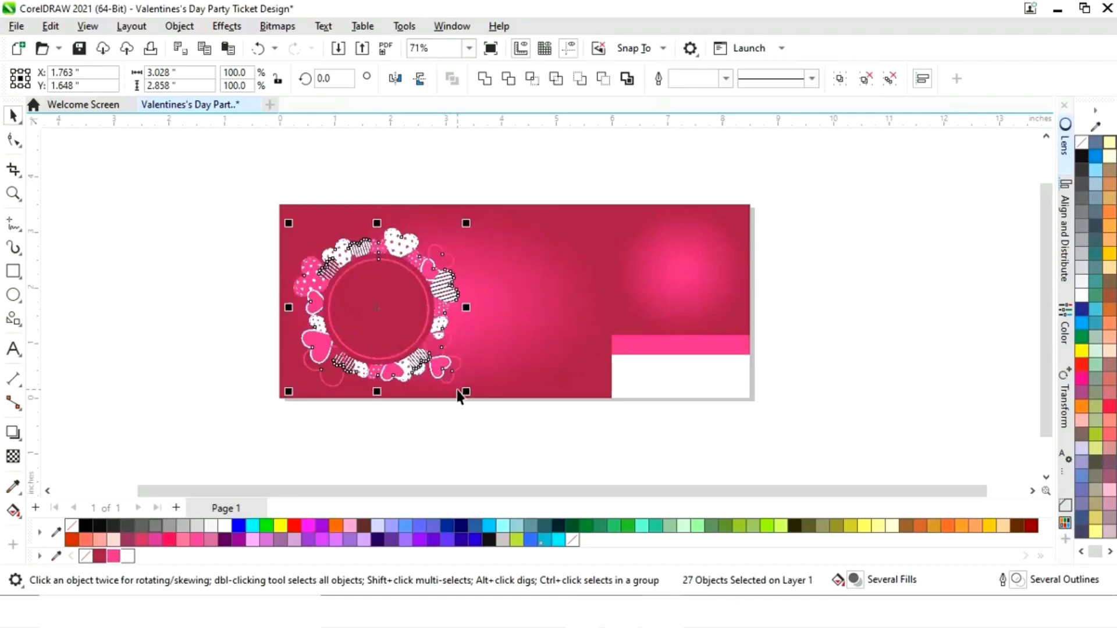
{"action": "left_click_drag", "start_coordinate": [466, 393], "coordinate": [474, 402]}
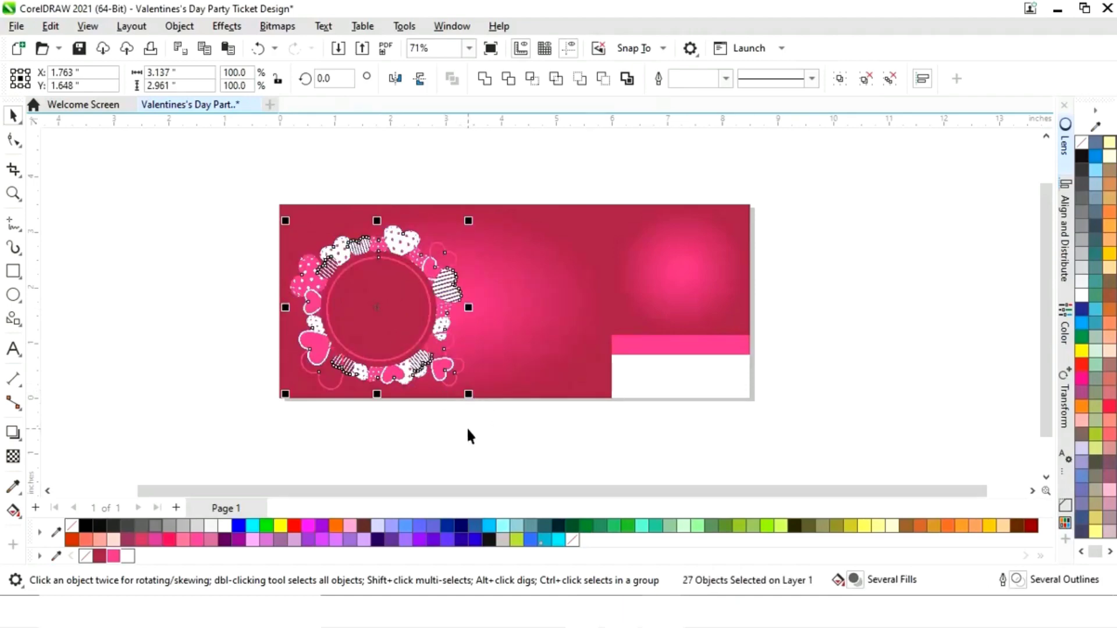
{"action": "left_click", "coordinate": [460, 443]}
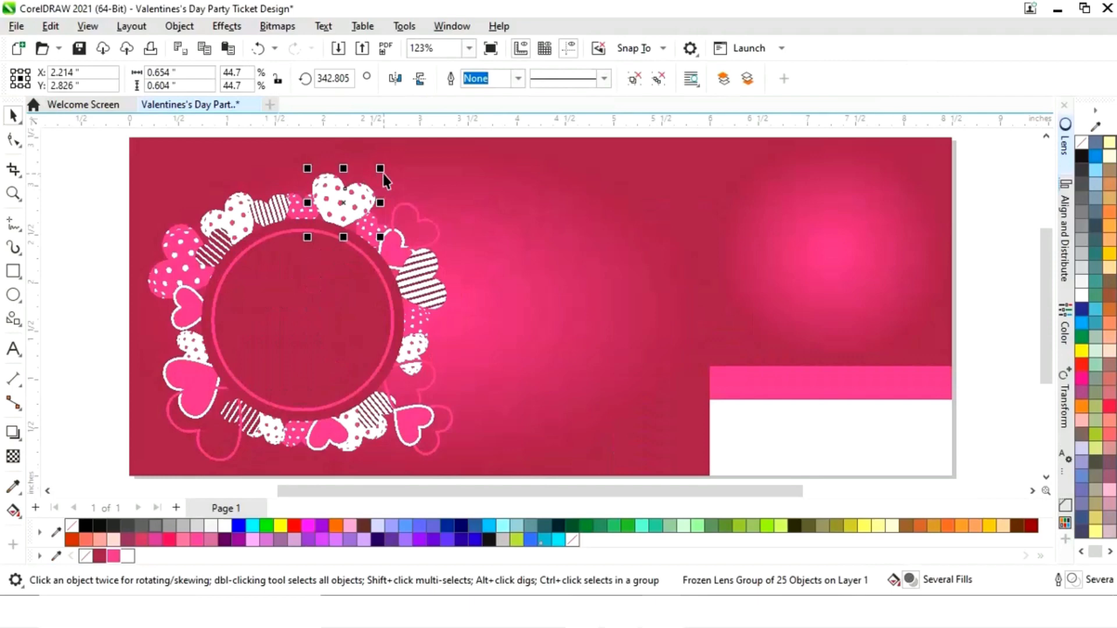
Shrink the white dotted heart at the ring's top to about 0.54 by 0.5 inches and shift it slightly toward the circle.
{"action": "left_click_drag", "start_coordinate": [381, 170], "coordinate": [374, 186]}
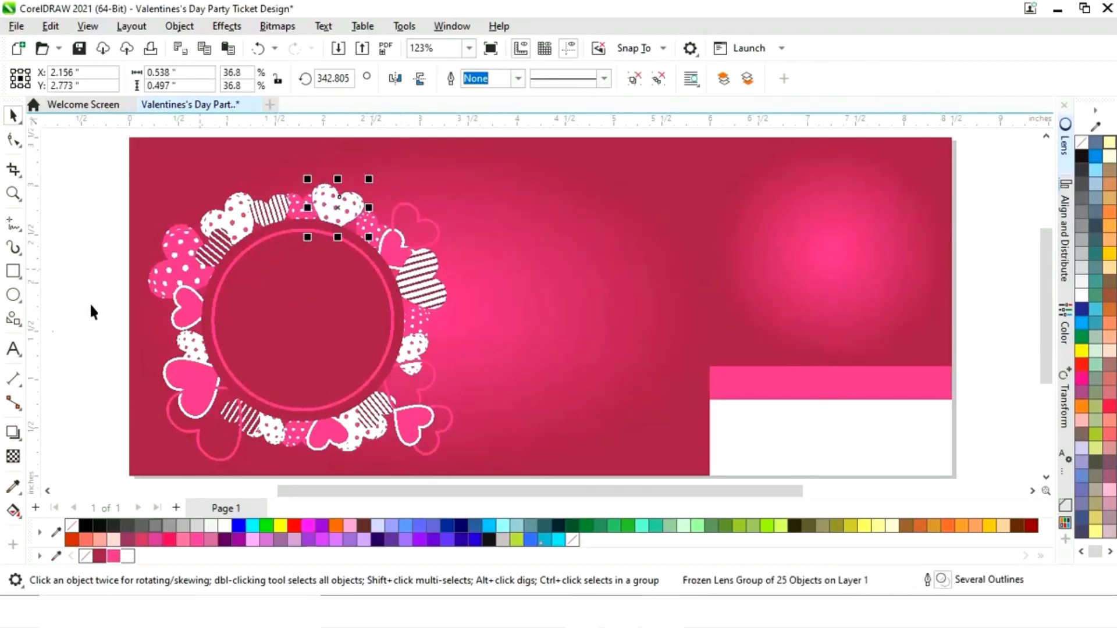
{"action": "left_click", "coordinate": [122, 309]}
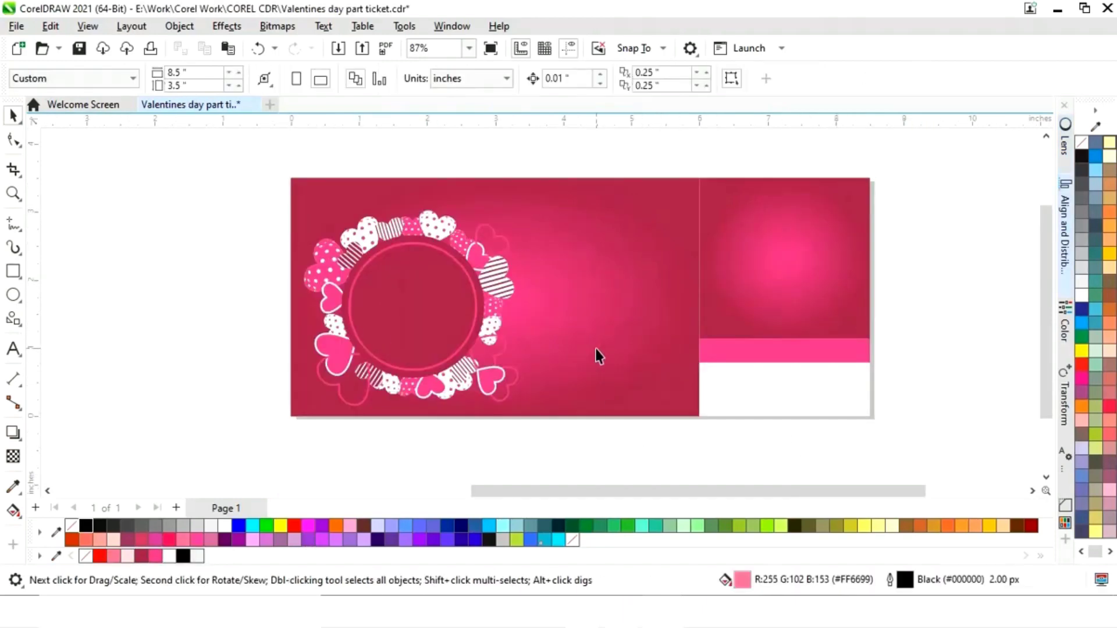
Recentre the main rectangle's elliptical gradient behind the heart ring and shorten its spread so it ends before the stub.
{"action": "left_click", "coordinate": [599, 356]}
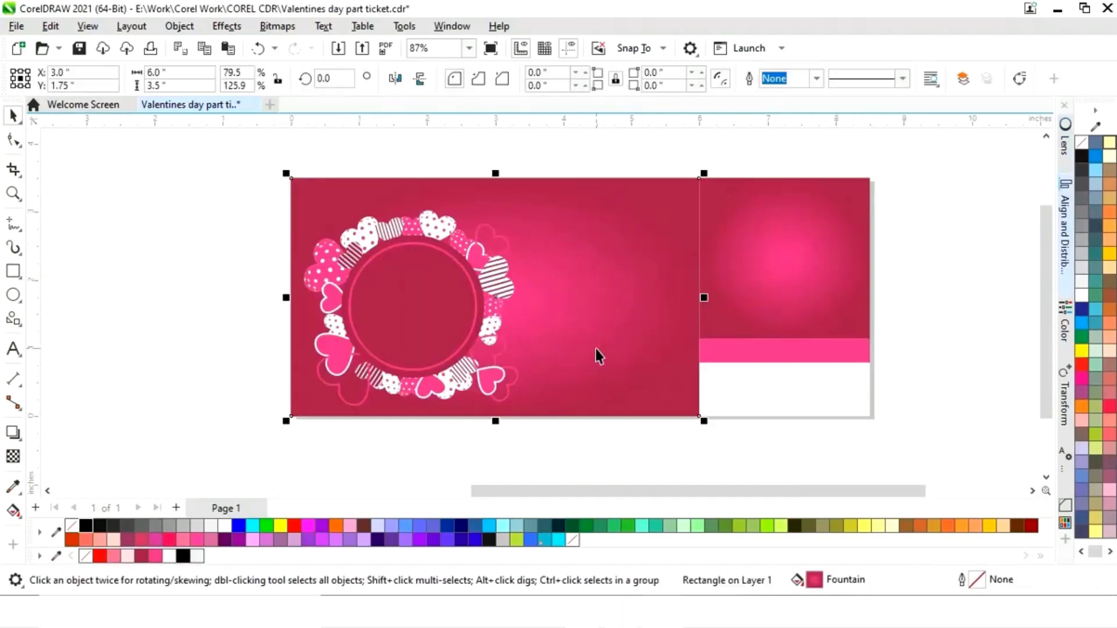
{"action": "left_click", "coordinate": [13, 511]}
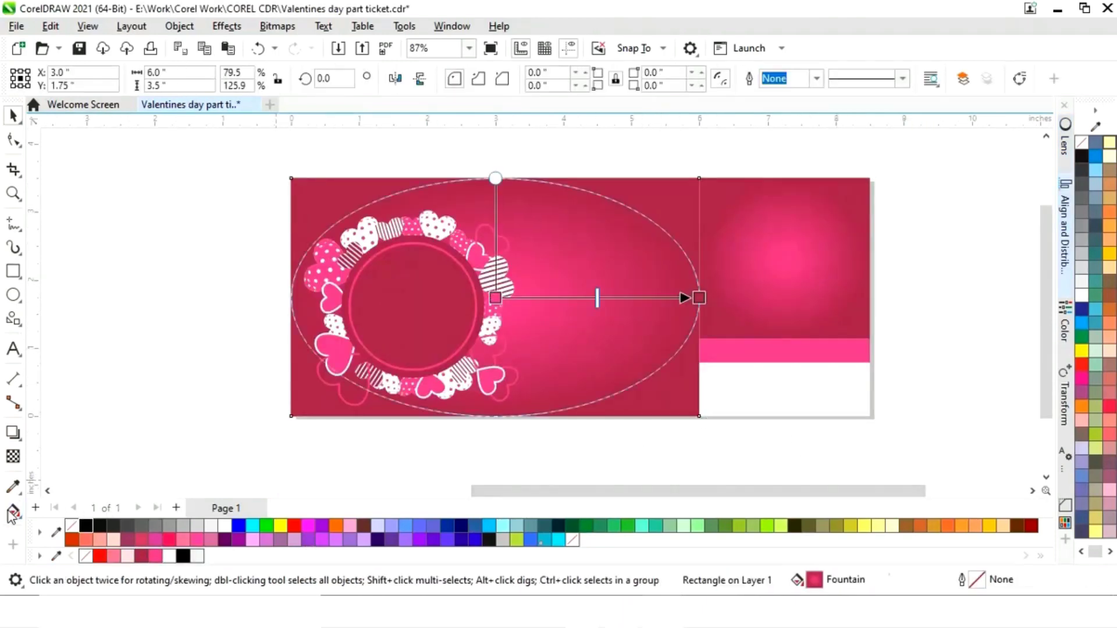
{"action": "left_click_drag", "start_coordinate": [495, 298], "coordinate": [401, 311]}
{"action": "left_click_drag", "start_coordinate": [698, 298], "coordinate": [618, 310]}
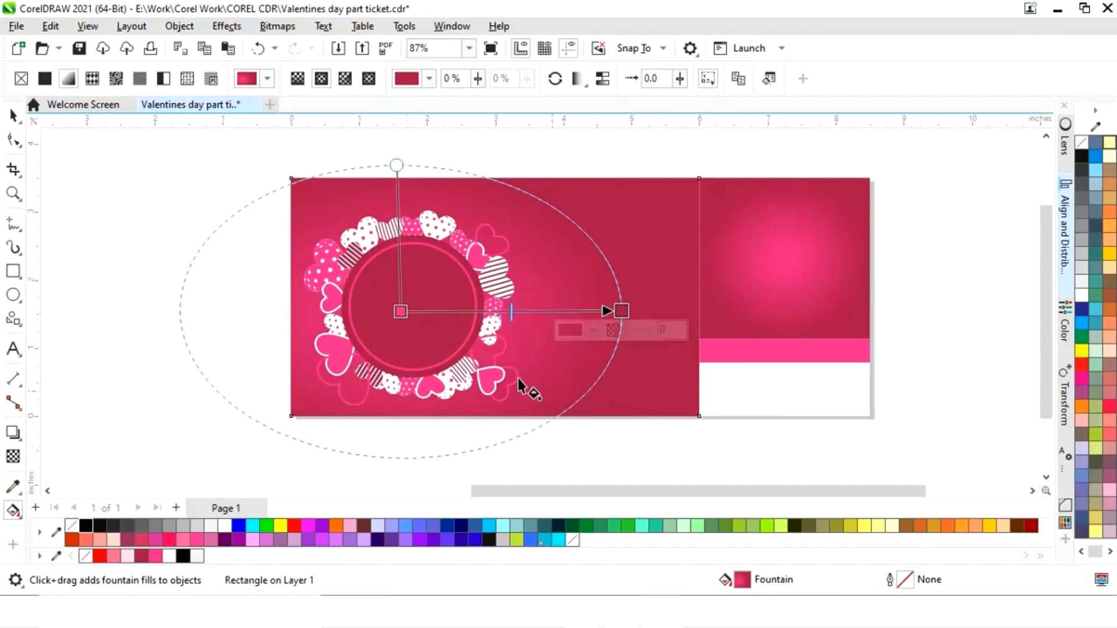
{"action": "left_click_drag", "start_coordinate": [400, 311], "coordinate": [413, 307]}
{"action": "left_click_drag", "start_coordinate": [619, 311], "coordinate": [604, 309]}
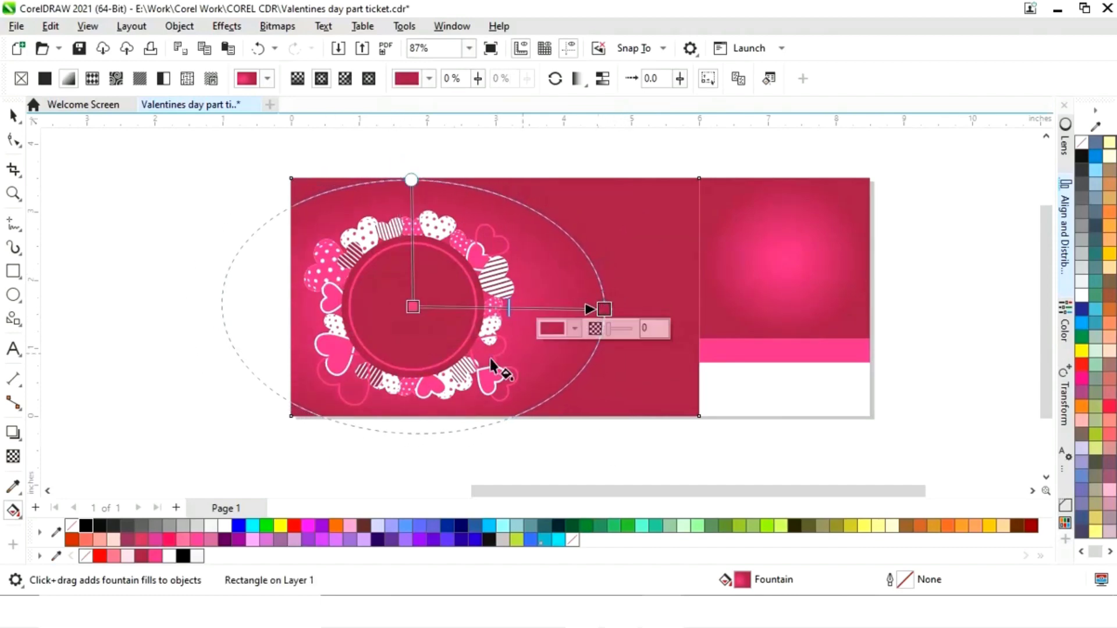
{"action": "left_click", "coordinate": [167, 220]}
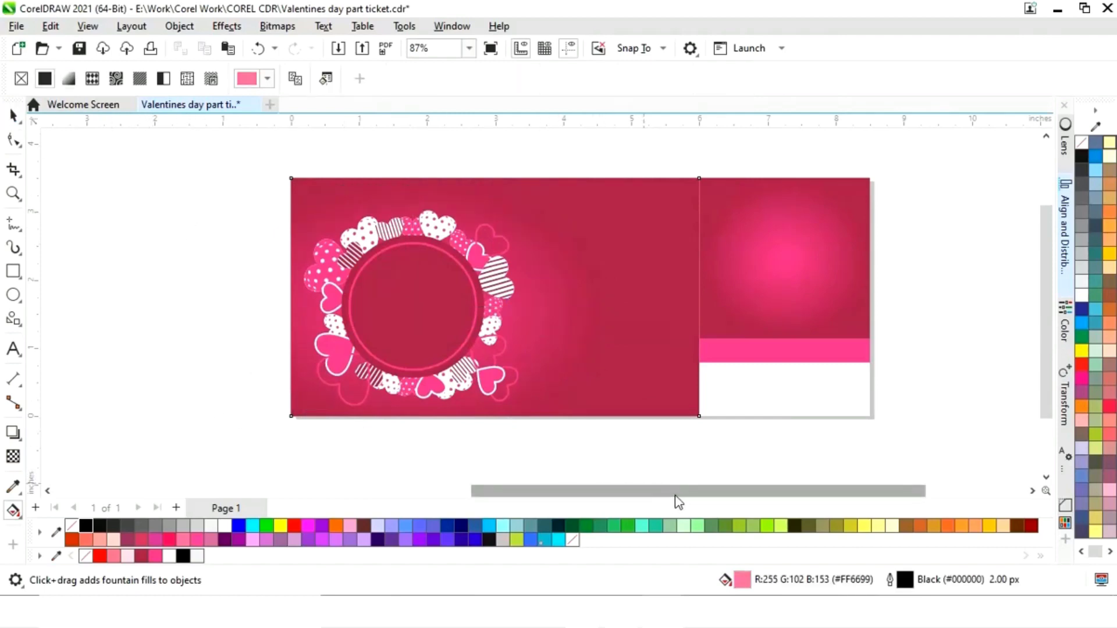
Move the prepared ticket texts and barcode together to just beside the ticket's left edge.
{"action": "left_click_drag", "start_coordinate": [675, 494], "coordinate": [282, 494]}
{"action": "scroll", "coordinate": [245, 445], "scroll_direction": "down", "scroll_amount": 2}
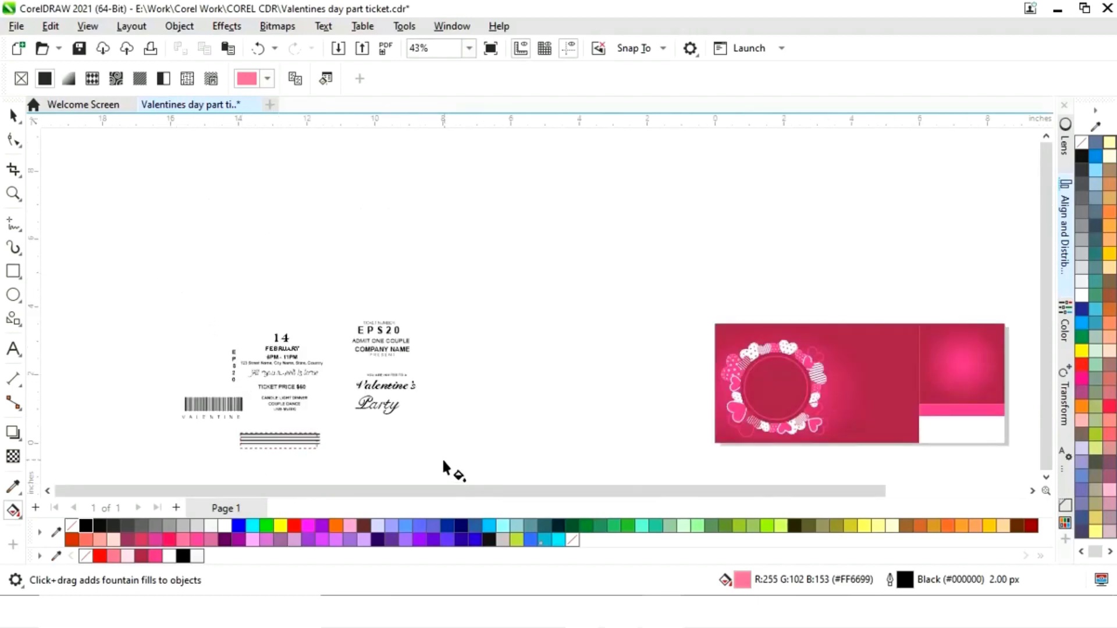
{"action": "left_click", "coordinate": [12, 115]}
{"action": "scroll", "coordinate": [475, 483], "scroll_direction": "down", "scroll_amount": 1}
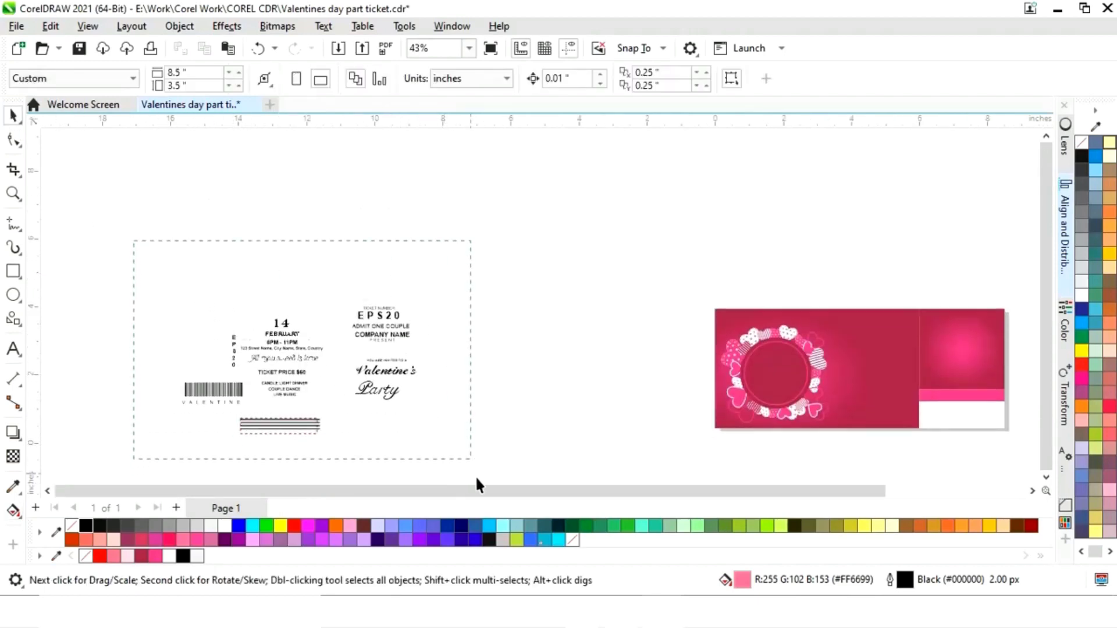
{"action": "left_click_drag", "start_coordinate": [476, 486], "coordinate": [171, 273]}
{"action": "left_click_drag", "start_coordinate": [298, 362], "coordinate": [580, 364]}
{"action": "scroll", "coordinate": [566, 382], "scroll_direction": "up", "scroll_amount": 2}
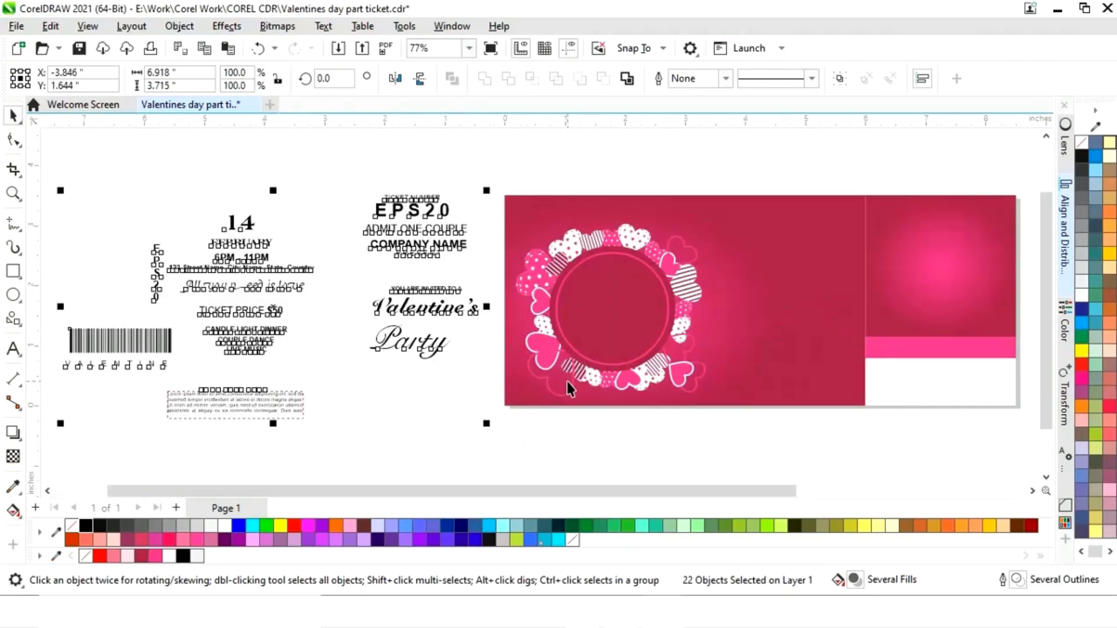
{"action": "left_click", "coordinate": [544, 455]}
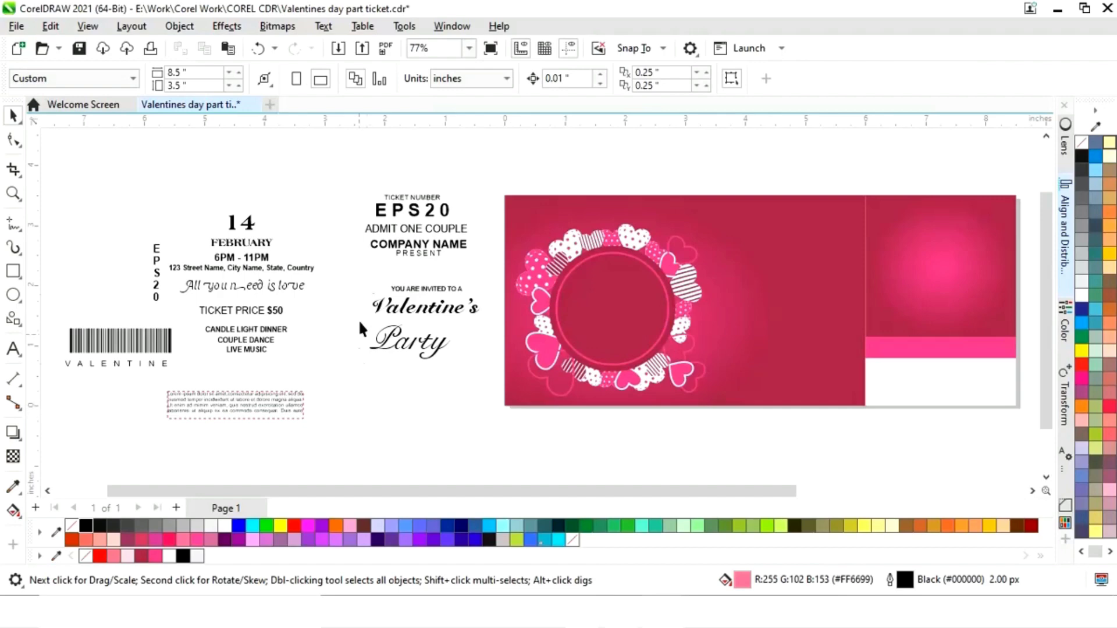
Place the COMPANY NAME and PRESENT texts above the heart ring in white, centred on the circle and shifted slightly down.
{"action": "left_click_drag", "start_coordinate": [480, 235], "coordinate": [483, 231]}
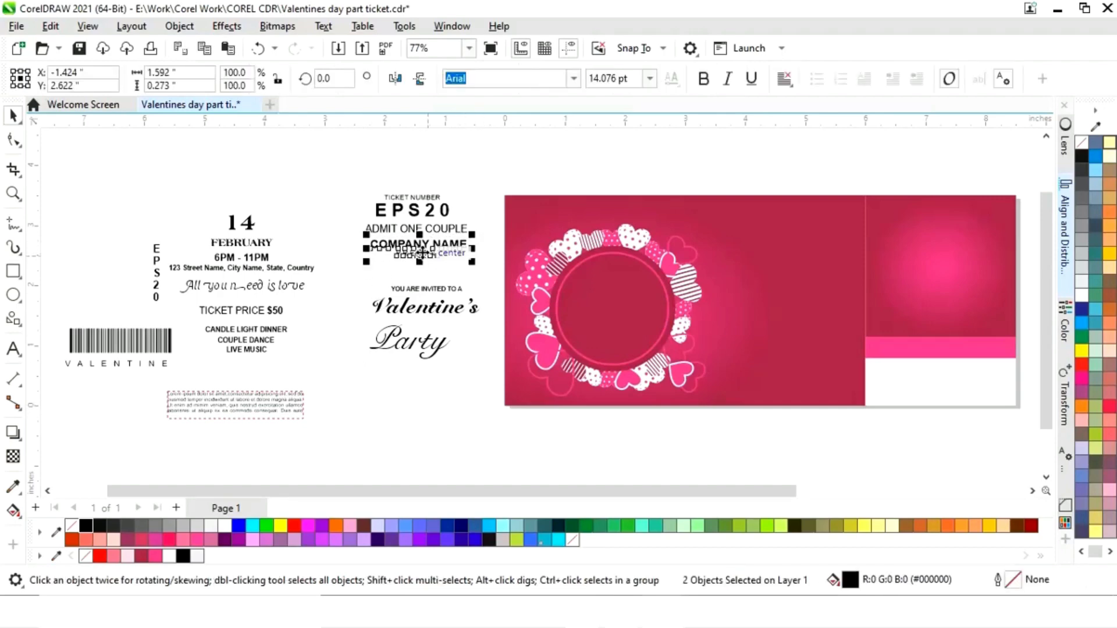
{"action": "left_click_drag", "start_coordinate": [414, 249], "coordinate": [609, 208]}
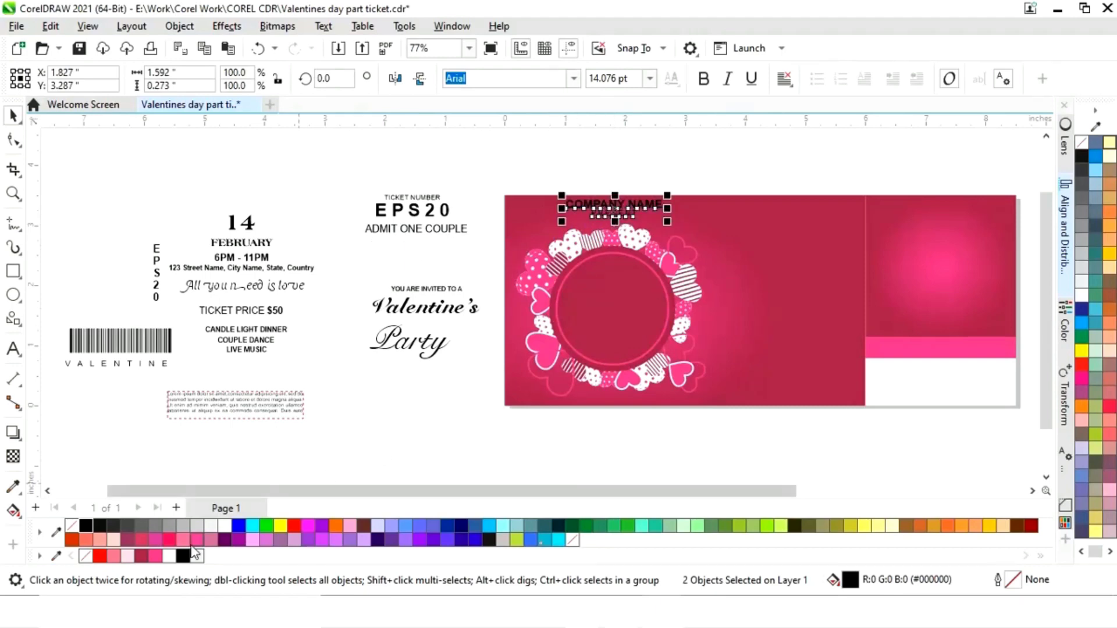
{"action": "left_click", "coordinate": [224, 526]}
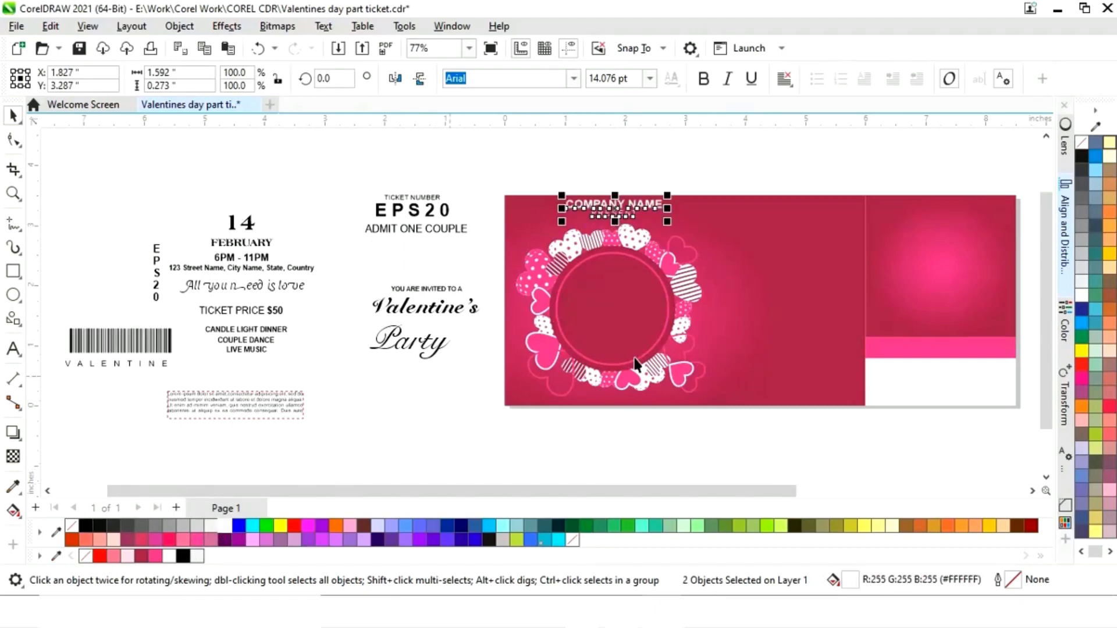
{"action": "left_click", "coordinate": [626, 305], "text": "shift"}
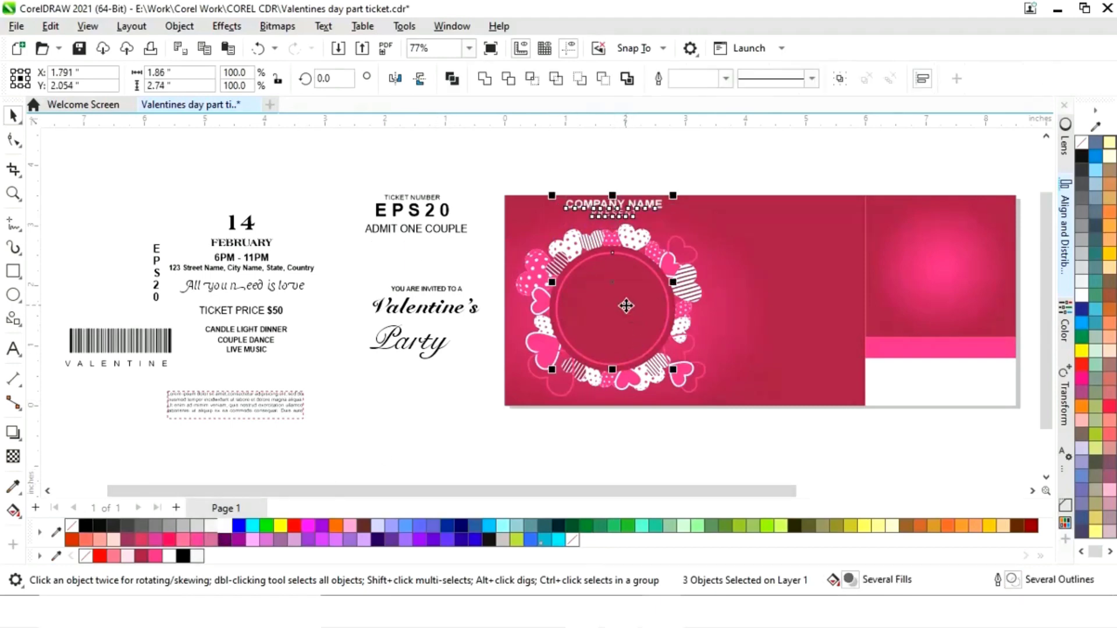
{"action": "left_click", "coordinate": [622, 442]}
{"action": "left_click_drag", "start_coordinate": [684, 230], "coordinate": [684, 231]}
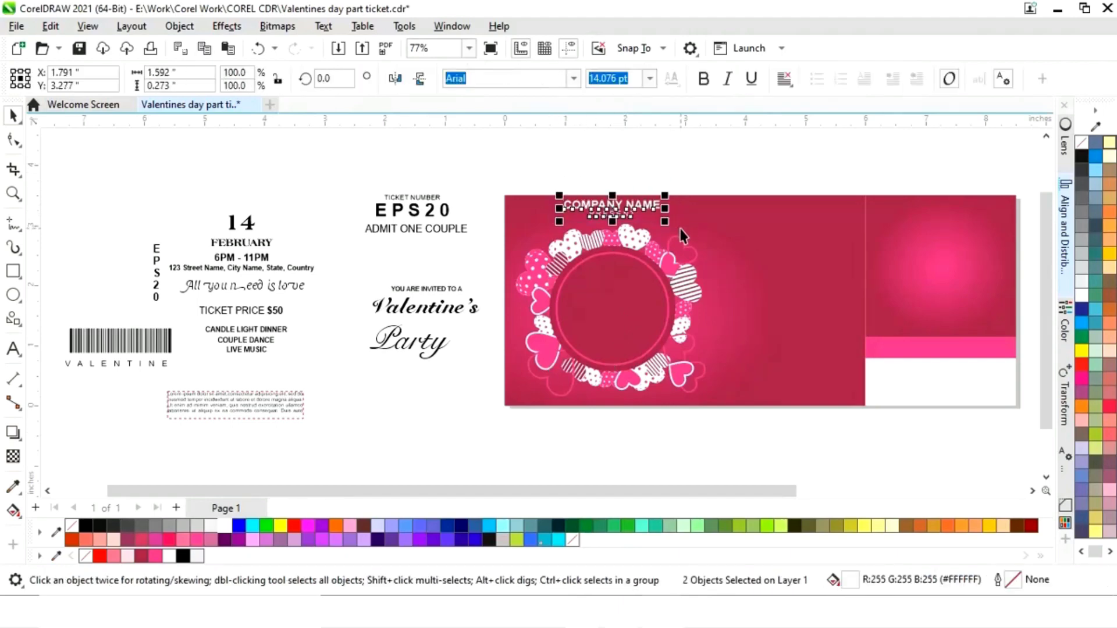
{"action": "left_click", "coordinate": [592, 459]}
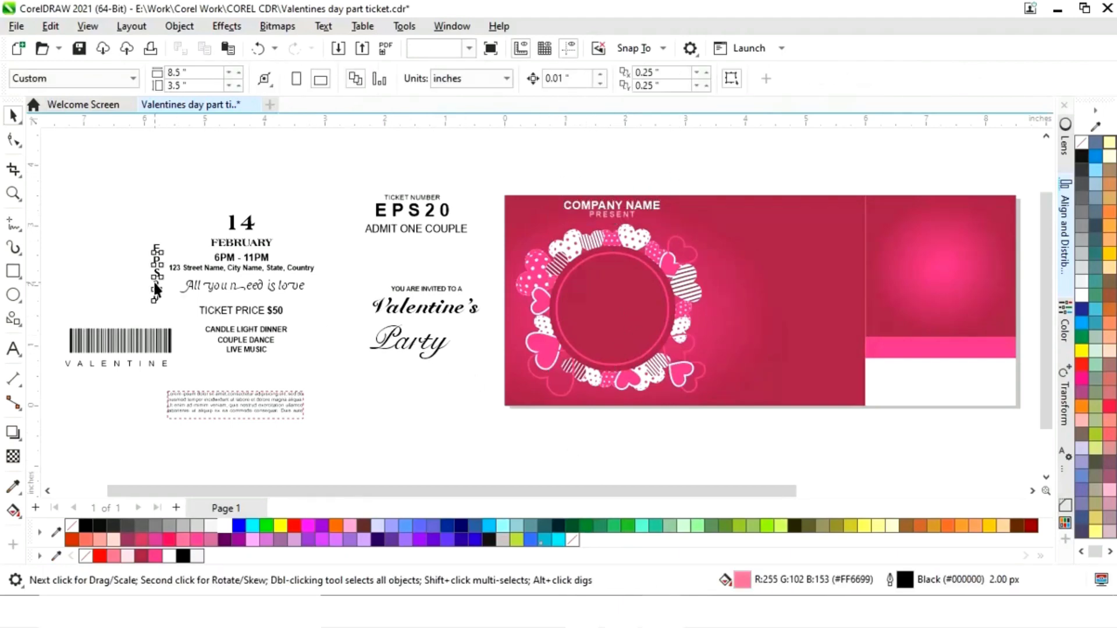
Place the vertical EPS20 text in the ticket's upper-left corner and colour it white.
{"action": "left_click_drag", "start_coordinate": [156, 289], "coordinate": [508, 243]}
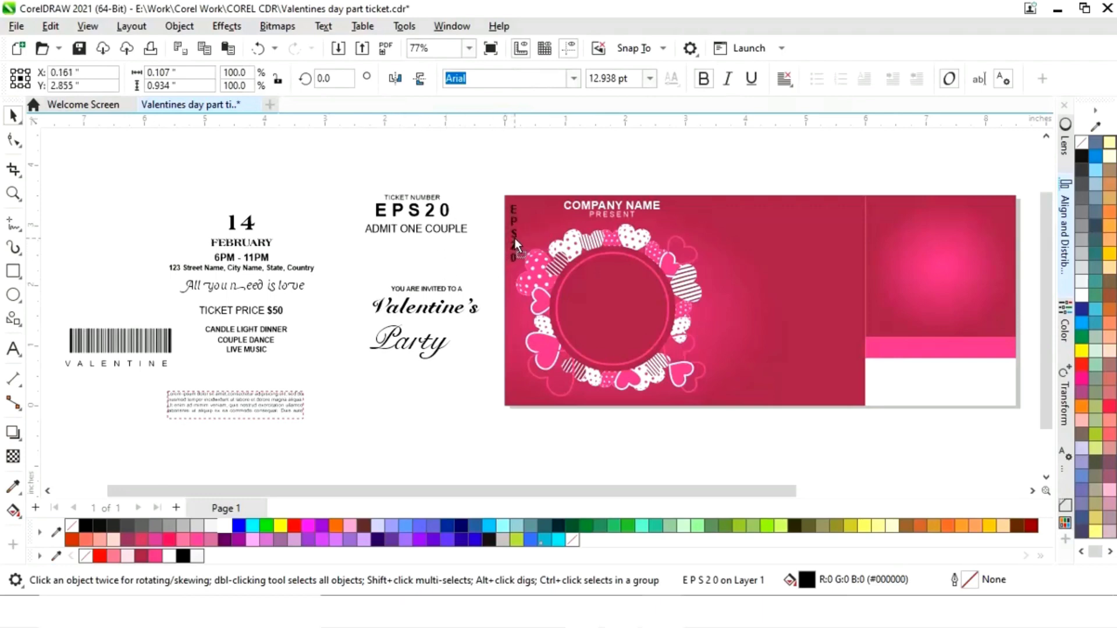
{"action": "left_click", "coordinate": [225, 525]}
{"action": "left_click", "coordinate": [545, 433]}
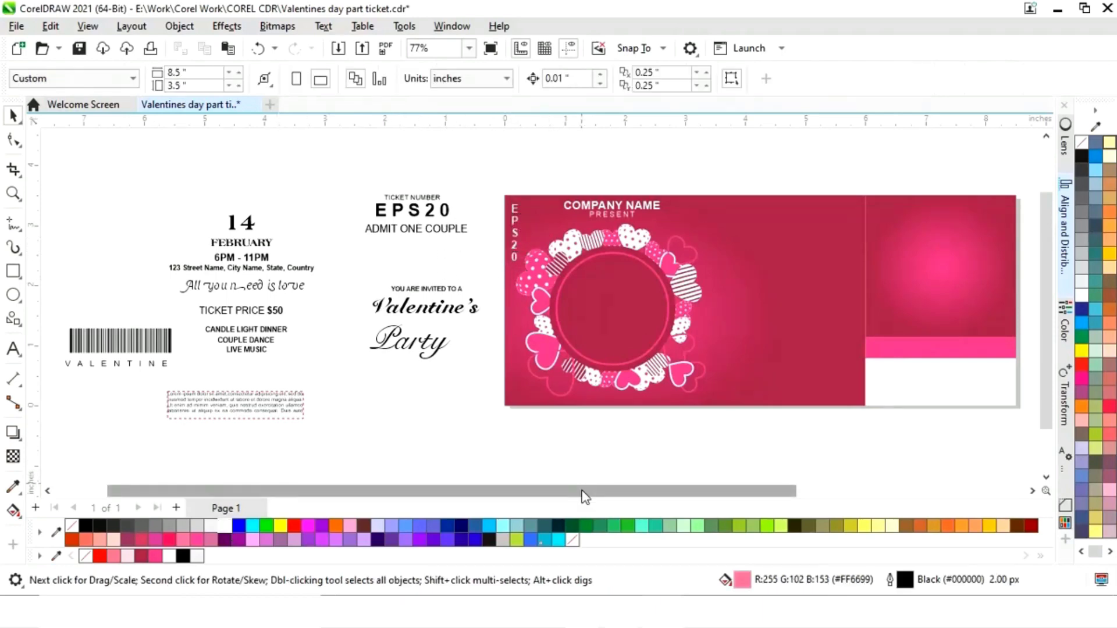
{"action": "left_click_drag", "start_coordinate": [584, 491], "coordinate": [589, 491]}
{"action": "left_click", "coordinate": [508, 252]}
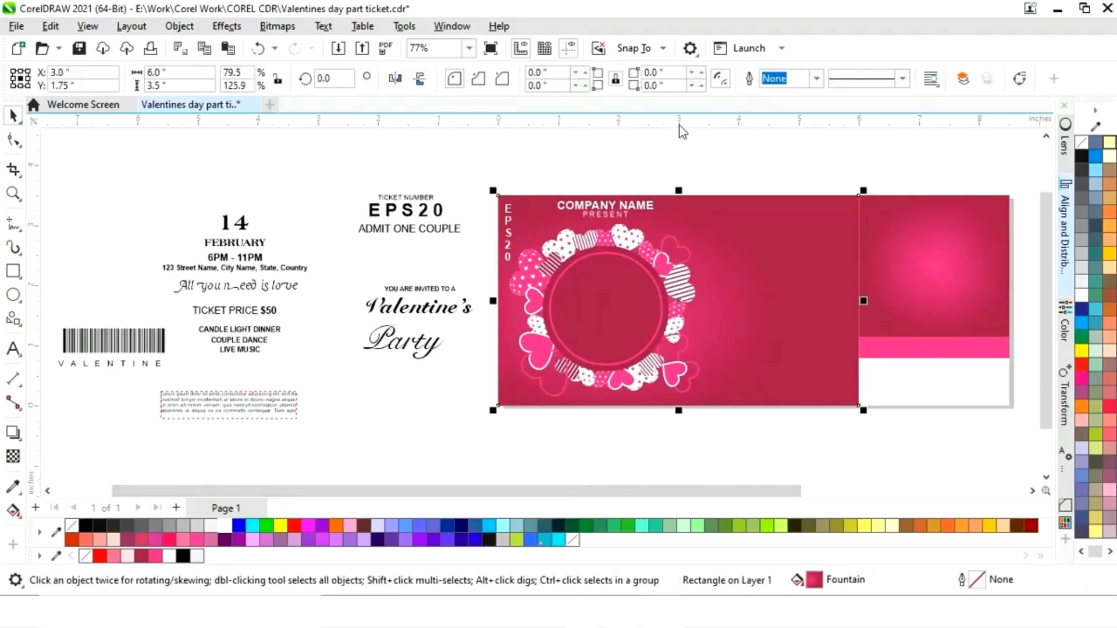
{"action": "left_click", "coordinate": [469, 287]}
{"action": "left_click_drag", "start_coordinate": [487, 491], "coordinate": [502, 492]}
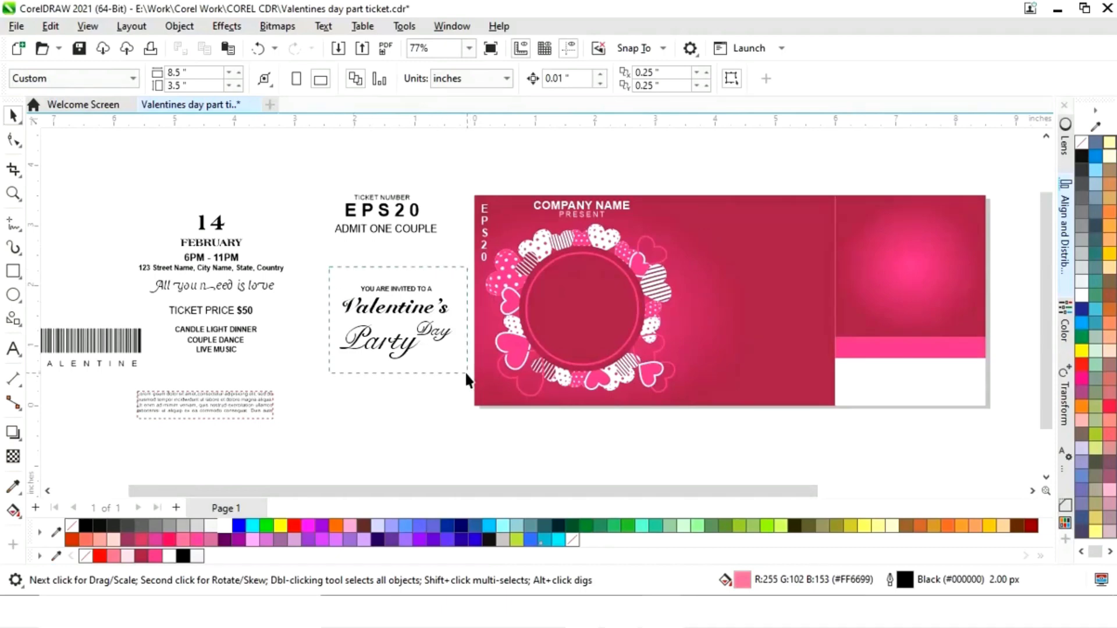
Check the fonts used for the Valentine's, Day and Party texts beside the ticket.
{"action": "left_click_drag", "start_coordinate": [466, 373], "coordinate": [462, 372]}
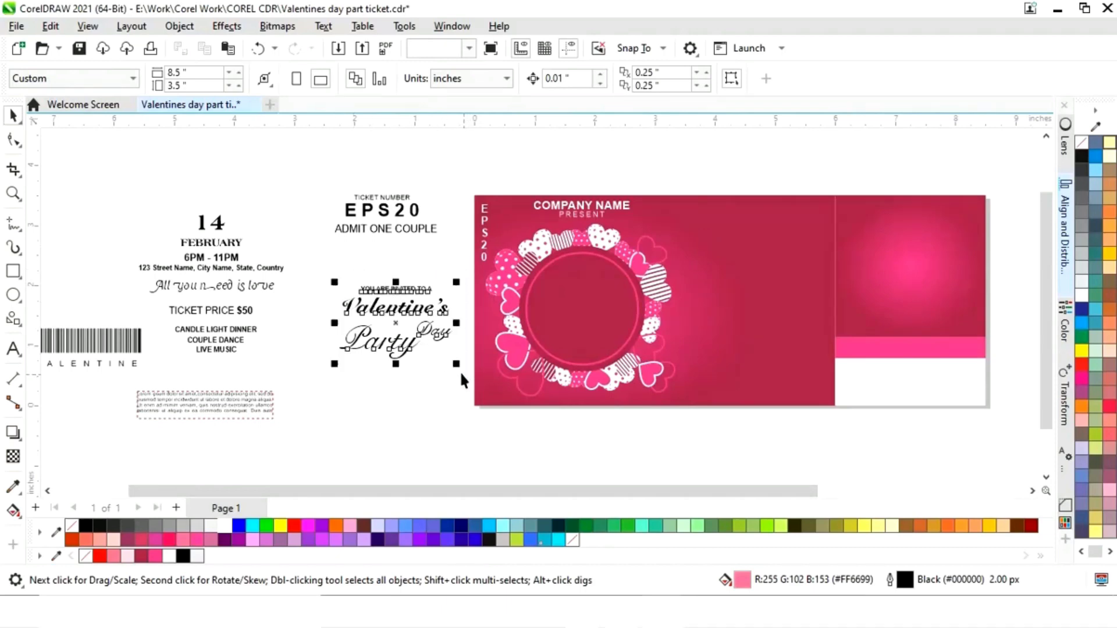
{"action": "left_click", "coordinate": [393, 375]}
{"action": "left_click", "coordinate": [401, 314]}
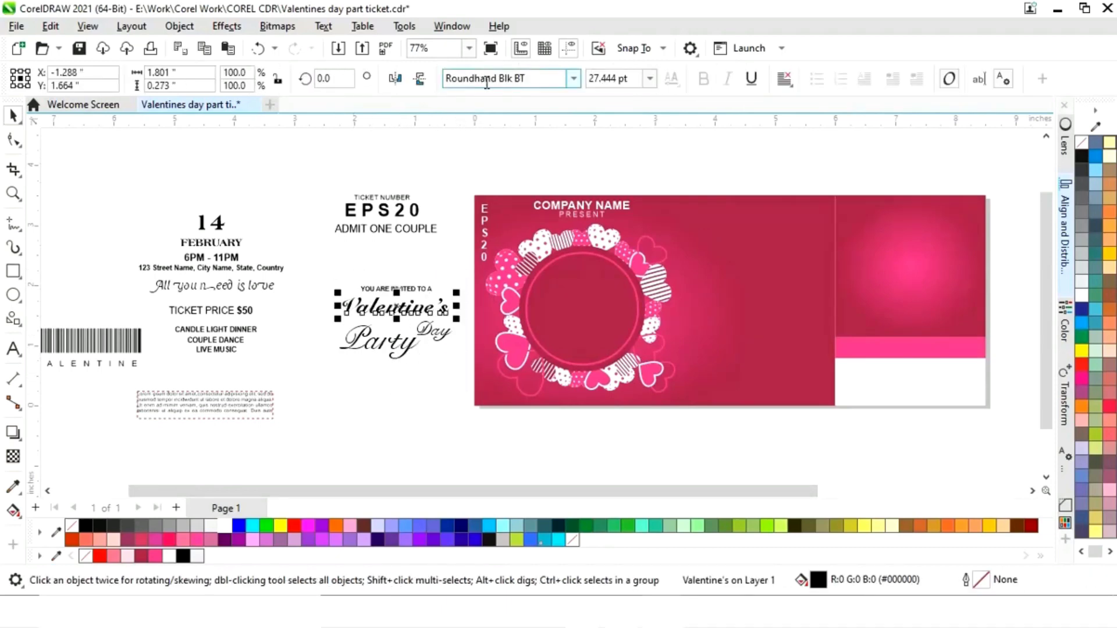
{"action": "left_click", "coordinate": [429, 336]}
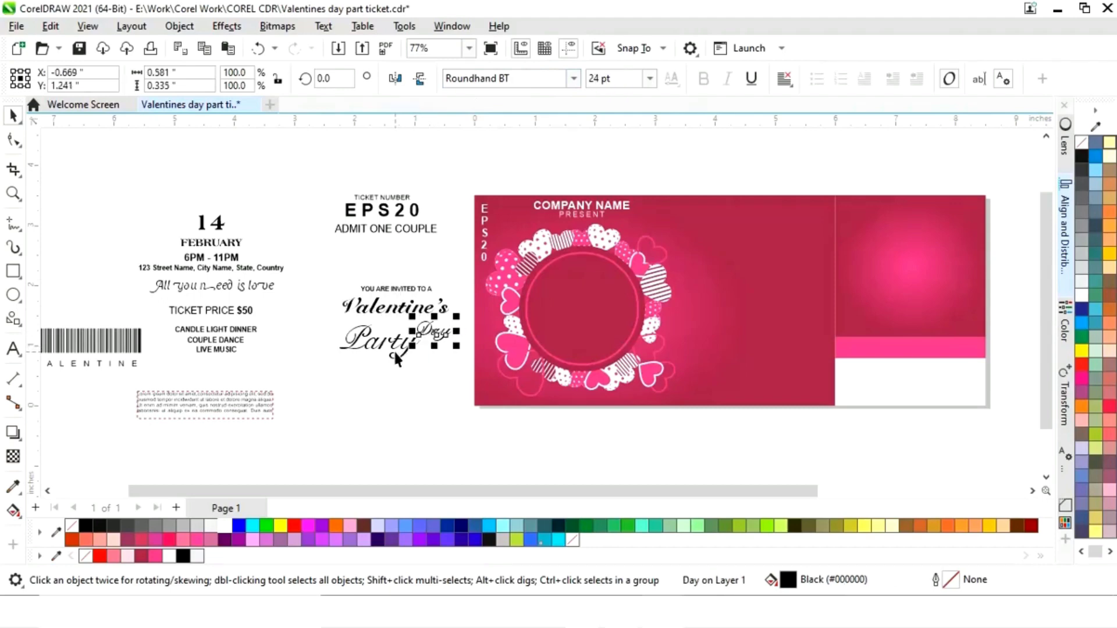
{"action": "left_click", "coordinate": [394, 349]}
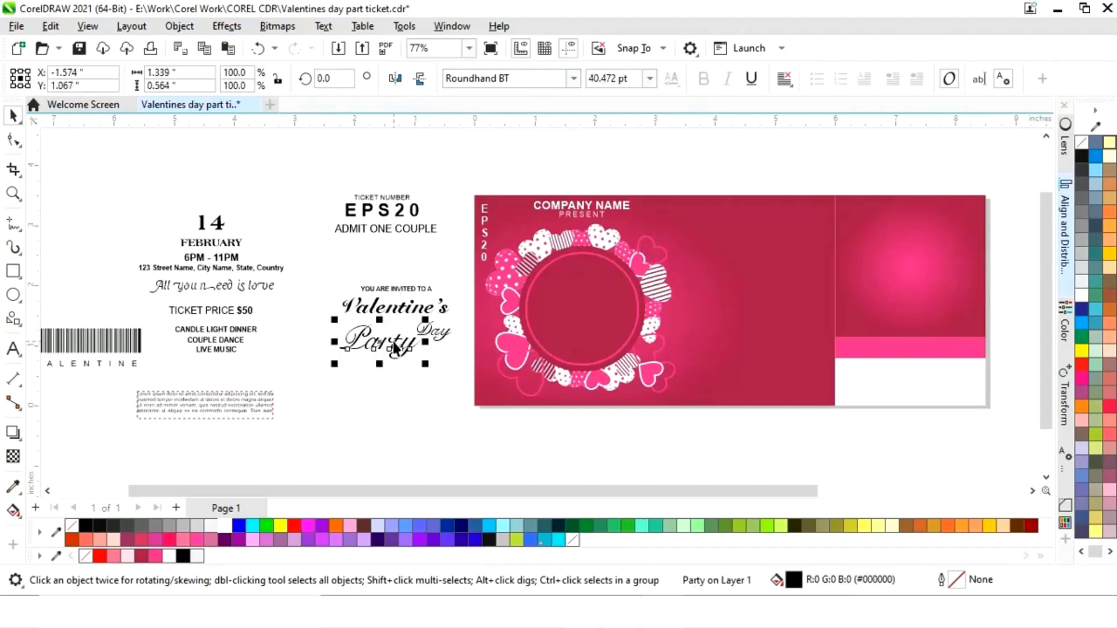
{"action": "left_click", "coordinate": [433, 334]}
{"action": "left_click", "coordinate": [399, 306]}
Place the four invitation texts inside the heart ring's circle, scale them to about 89% and colour them white.
{"action": "left_click_drag", "start_coordinate": [322, 378], "coordinate": [460, 279]}
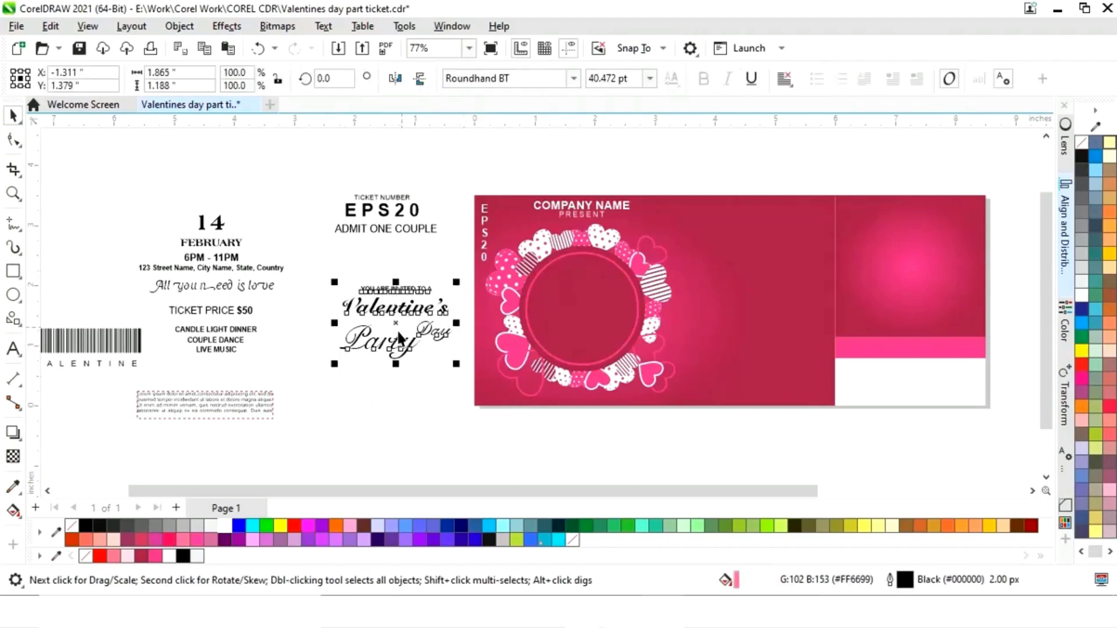
{"action": "left_click_drag", "start_coordinate": [399, 337], "coordinate": [583, 309]}
{"action": "key", "text": "z"}
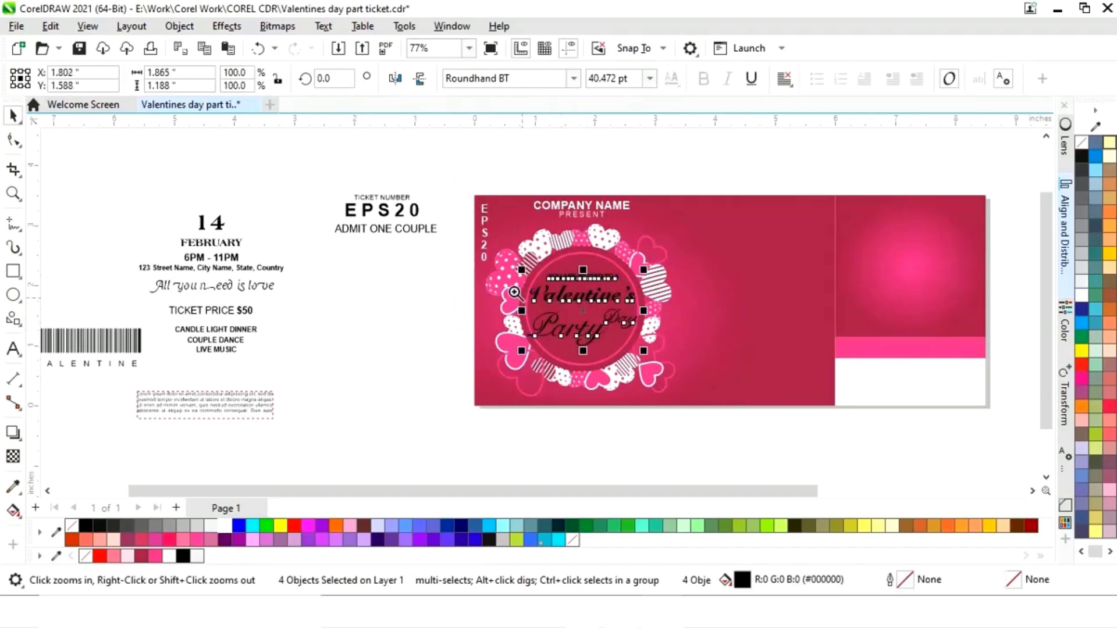
{"action": "left_click", "coordinate": [515, 292]}
{"action": "left_click_drag", "start_coordinate": [662, 246], "coordinate": [646, 253]}
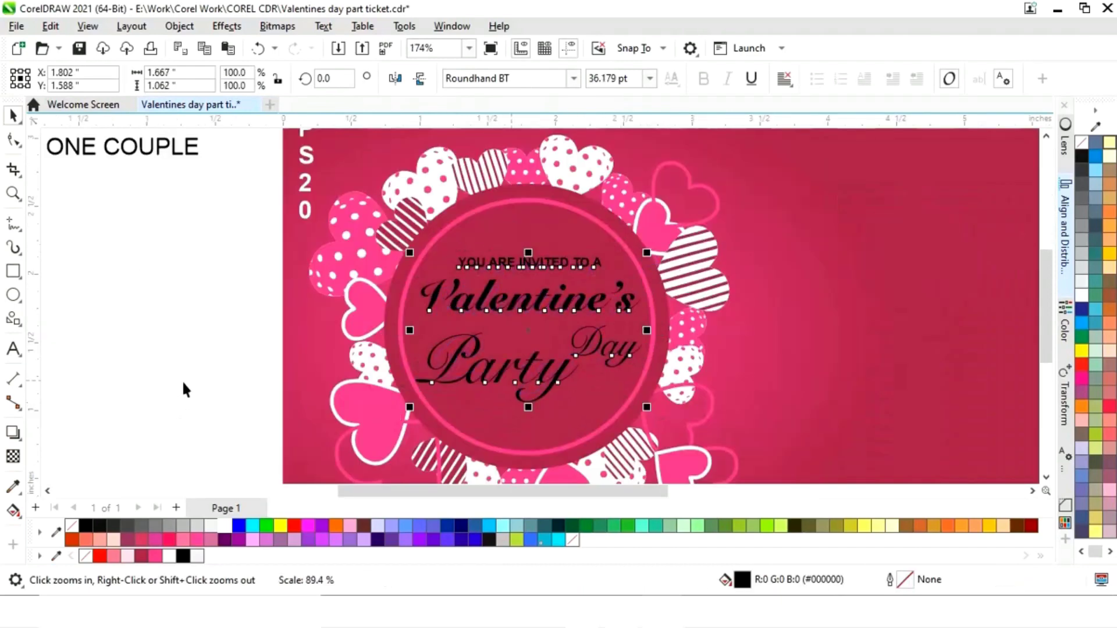
{"action": "left_click", "coordinate": [226, 529]}
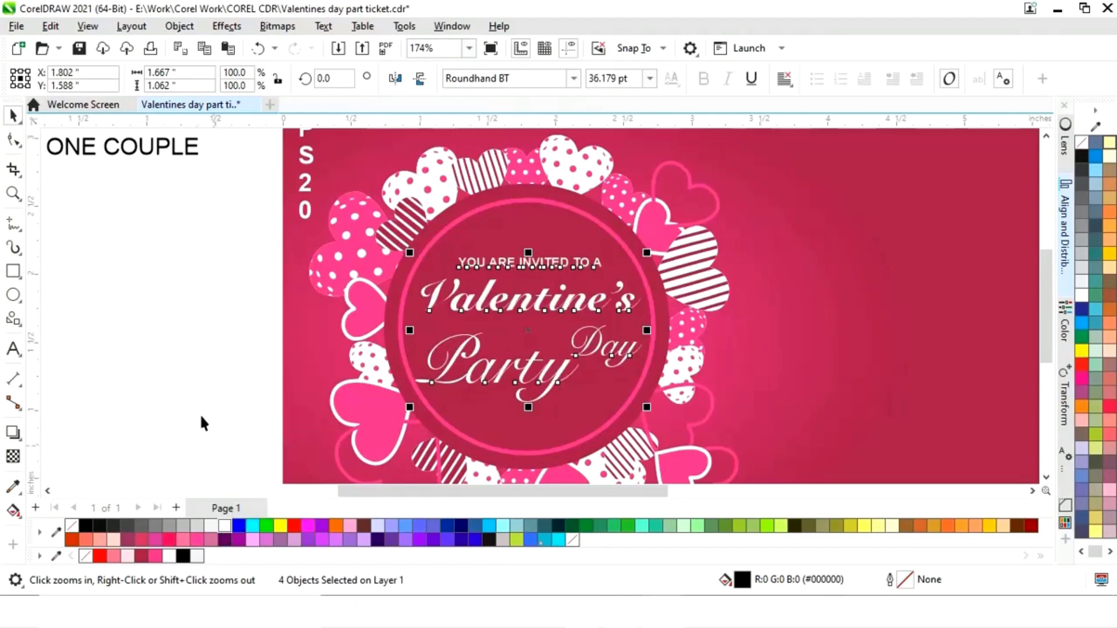
{"action": "left_click", "coordinate": [200, 413]}
Rearrange the circle texts: raise YOU ARE INVITED TO A, Valentine's and Day, and shift Party slightly down towards the centre.
{"action": "left_click", "coordinate": [530, 262]}
{"action": "left_click_drag", "start_coordinate": [529, 262], "coordinate": [528, 243]}
{"action": "left_click", "coordinate": [541, 308]}
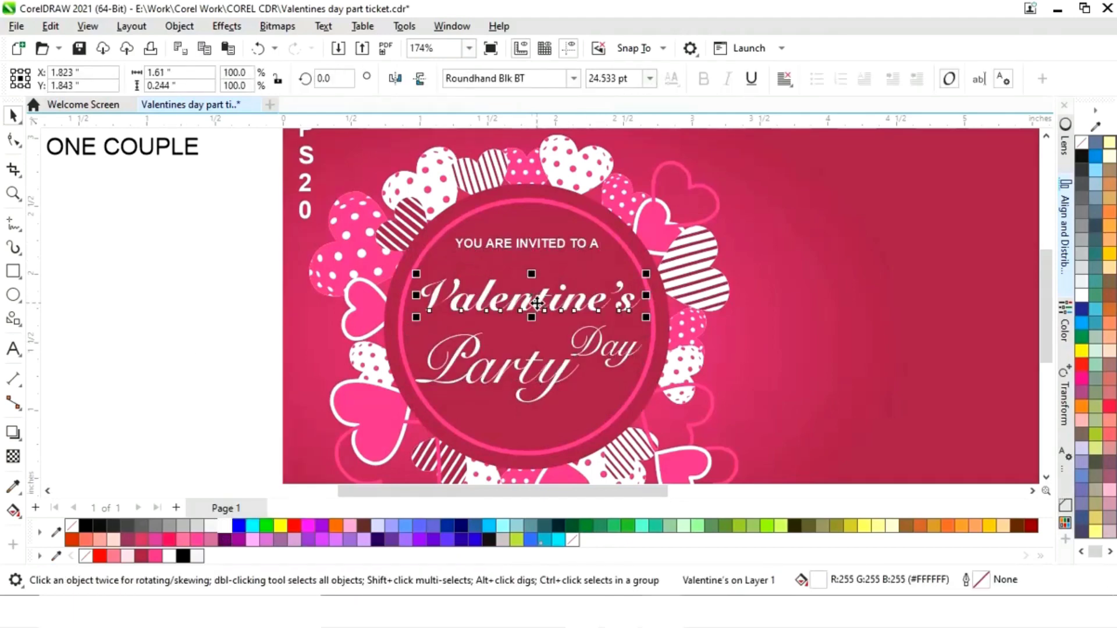
{"action": "left_click_drag", "start_coordinate": [540, 309], "coordinate": [533, 285]}
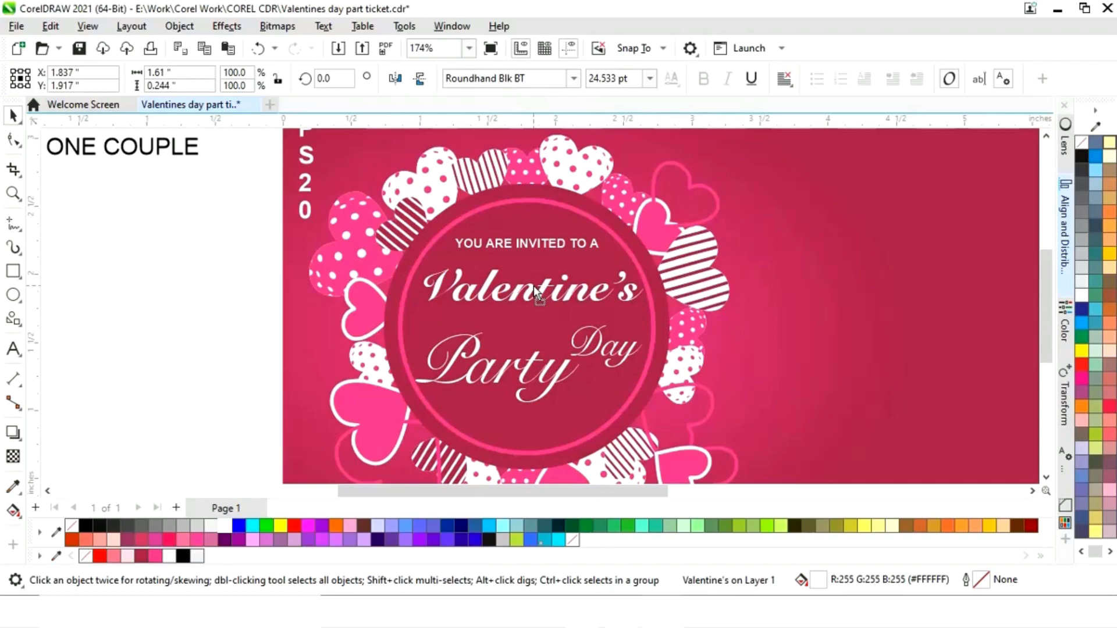
{"action": "left_click", "coordinate": [609, 347]}
{"action": "left_click", "coordinate": [605, 348]}
{"action": "left_click_drag", "start_coordinate": [605, 348], "coordinate": [611, 336]}
{"action": "mouse_move", "coordinate": [498, 369]}
{"action": "left_mouse_down"}
{"action": "mouse_move", "coordinate": [529, 373]}
{"action": "mouse_move", "coordinate": [518, 377]}
{"action": "left_mouse_up"}
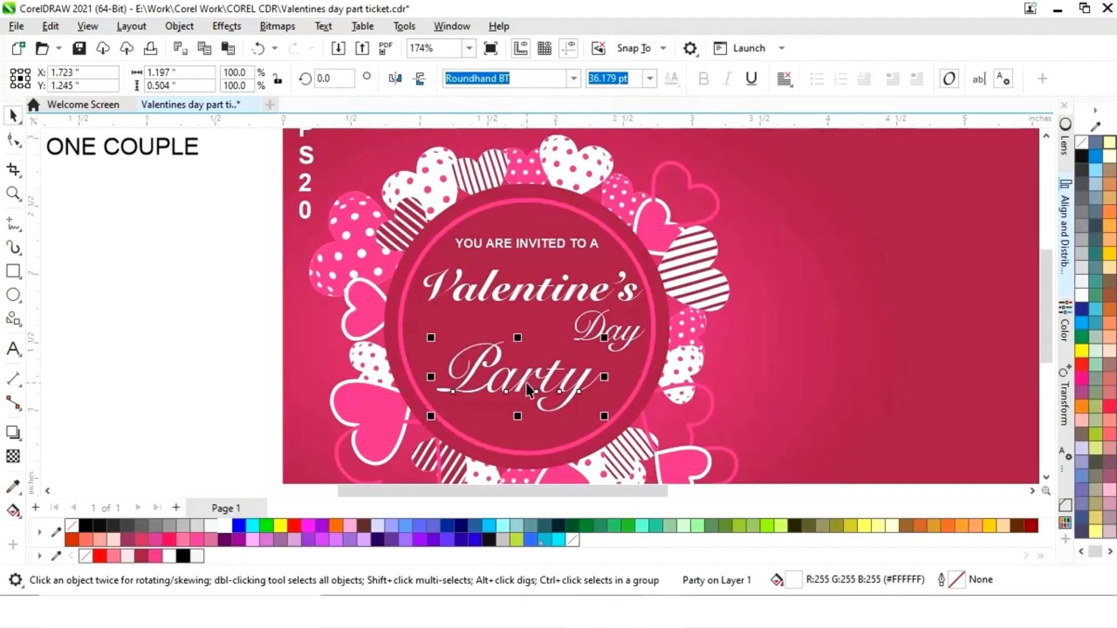
Add a one-step outside contour to the Party text with an offset of about 0.027 inches.
{"action": "key", "text": "z"}
{"action": "left_click_drag", "start_coordinate": [358, 258], "coordinate": [737, 460]}
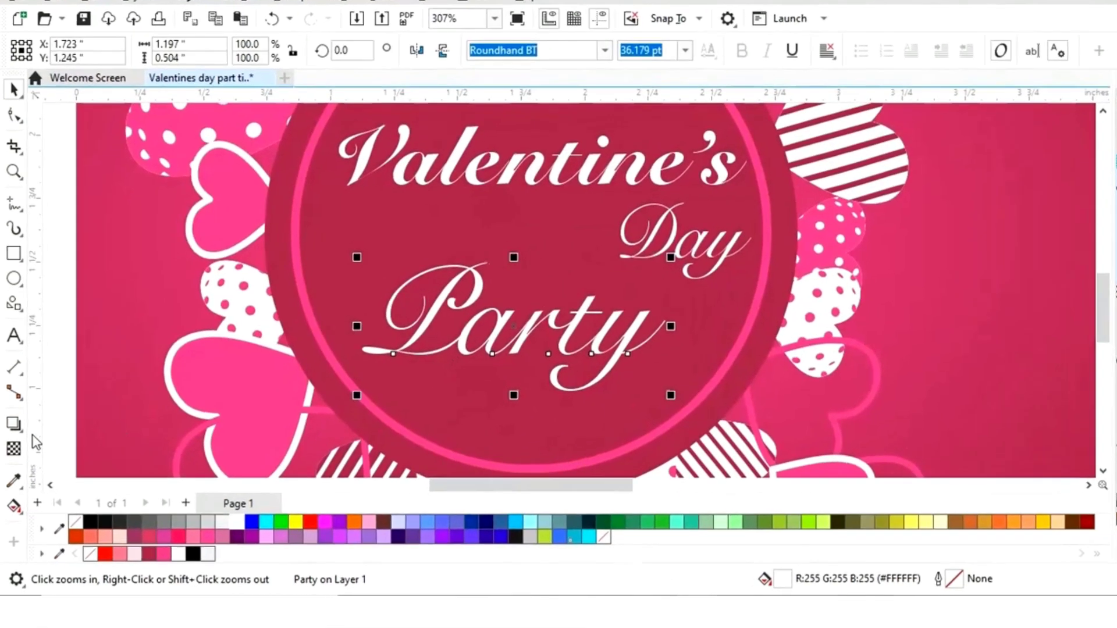
{"action": "left_click", "coordinate": [14, 434]}
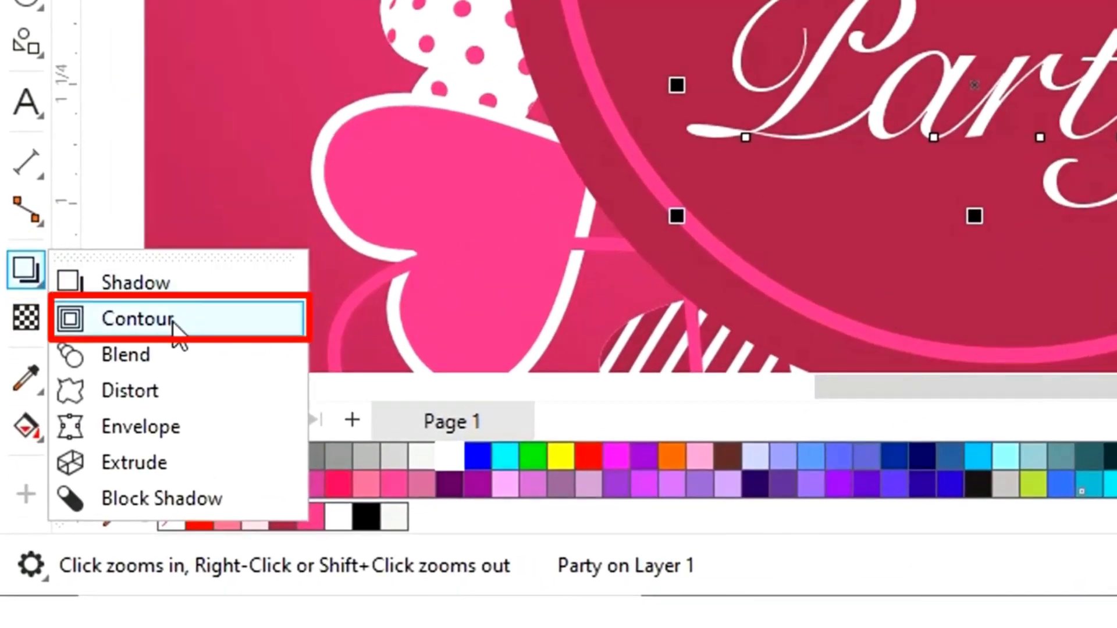
{"action": "left_click", "coordinate": [173, 326]}
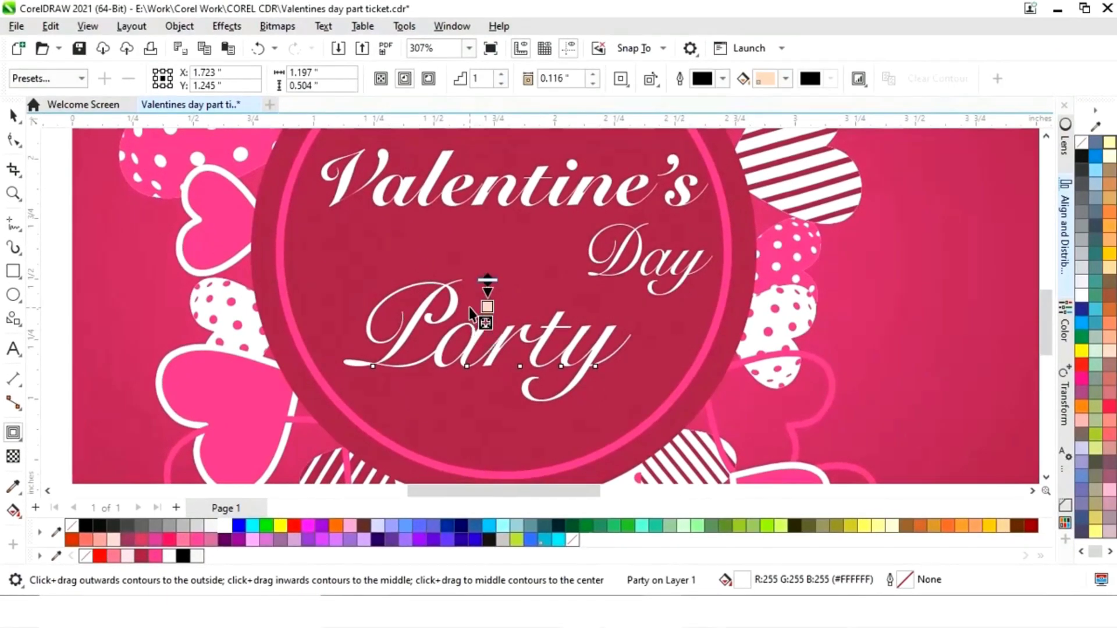
{"action": "left_click_drag", "start_coordinate": [468, 307], "coordinate": [469, 273]}
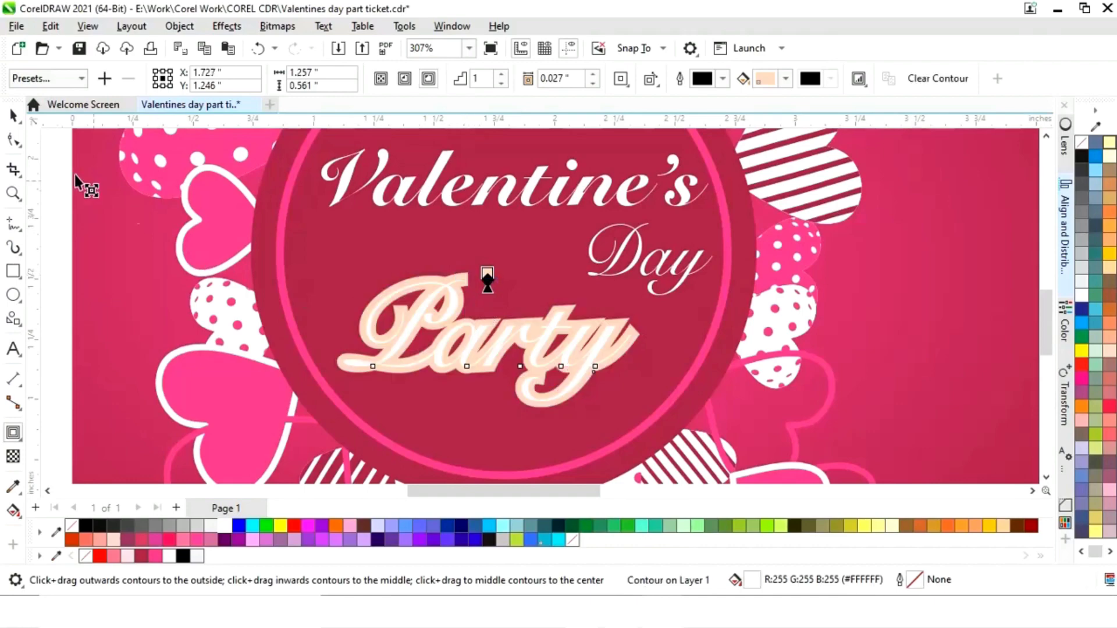
Break the contour apart from the Party text.
{"action": "left_click", "coordinate": [13, 115]}
{"action": "right_click", "coordinate": [491, 342]}
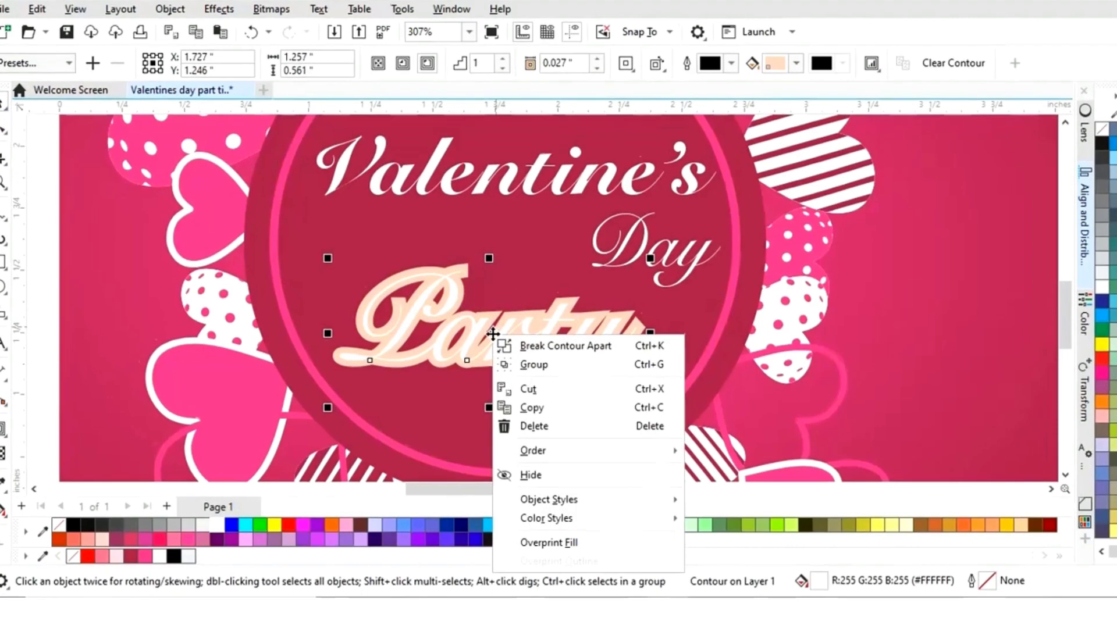
{"action": "left_click", "coordinate": [655, 164]}
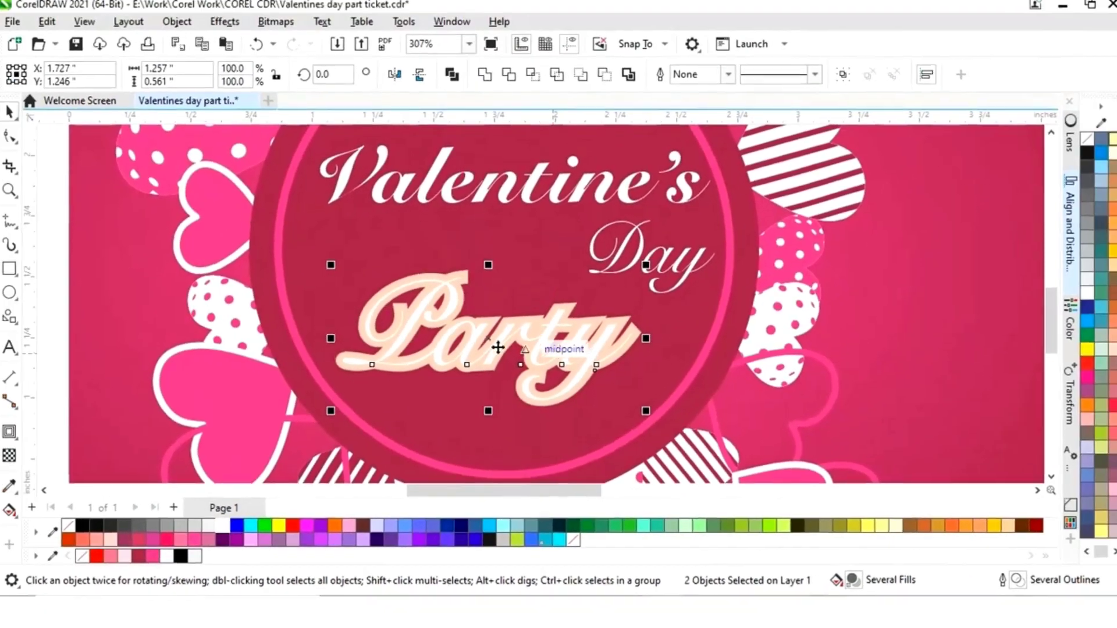
{"action": "left_click", "coordinate": [56, 343]}
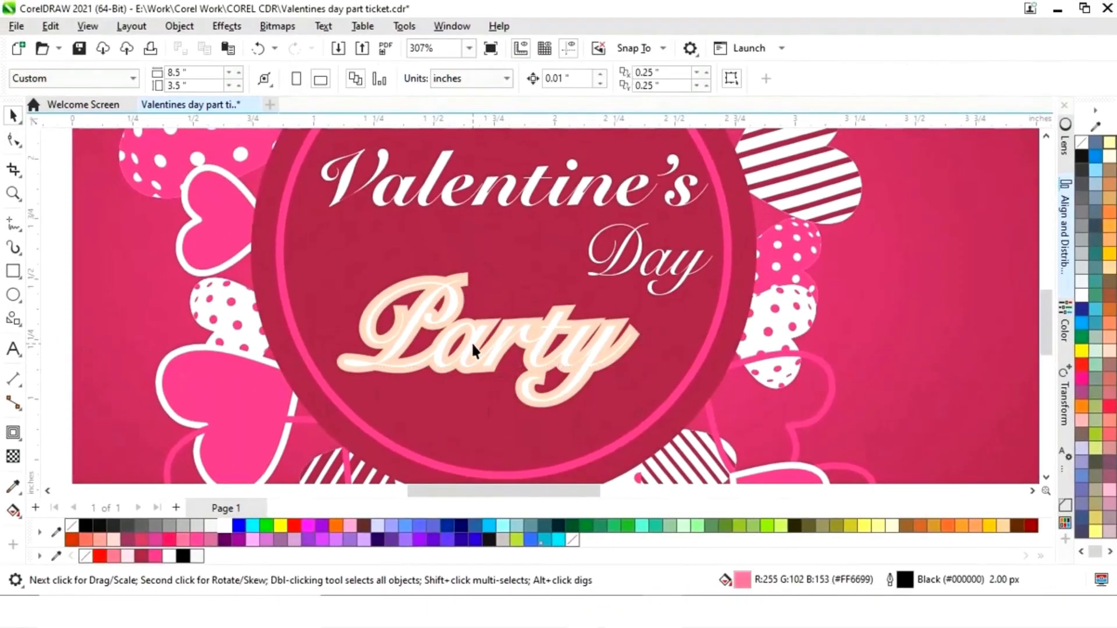
Fill the Party text with bright pink and its separated contour shape with white.
{"action": "left_click", "coordinate": [471, 341]}
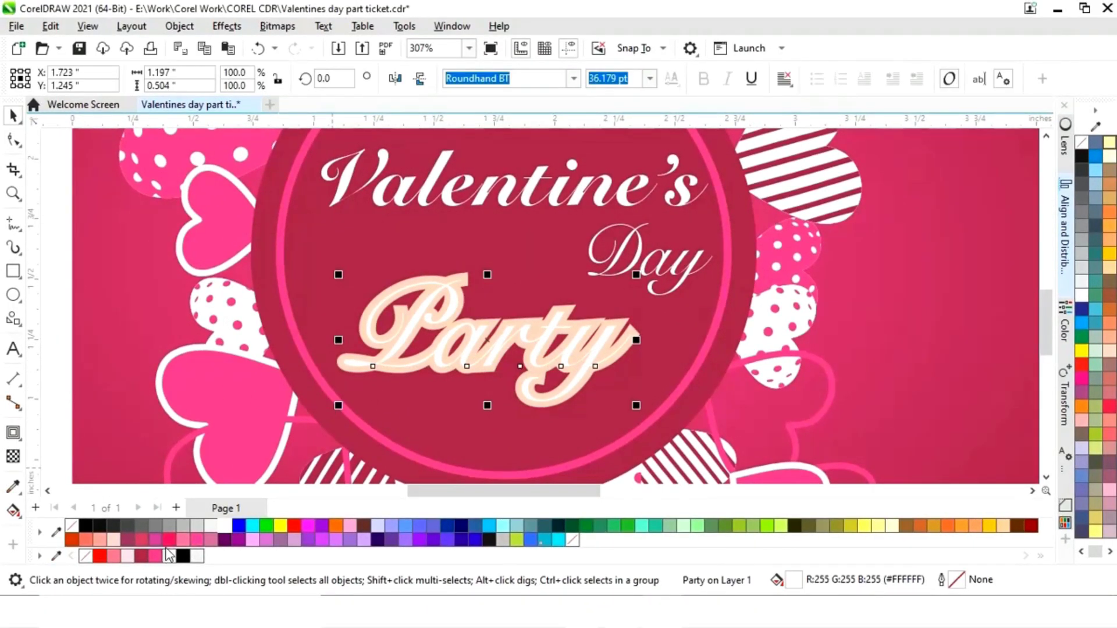
{"action": "left_click", "coordinate": [156, 556]}
{"action": "left_click", "coordinate": [53, 425]}
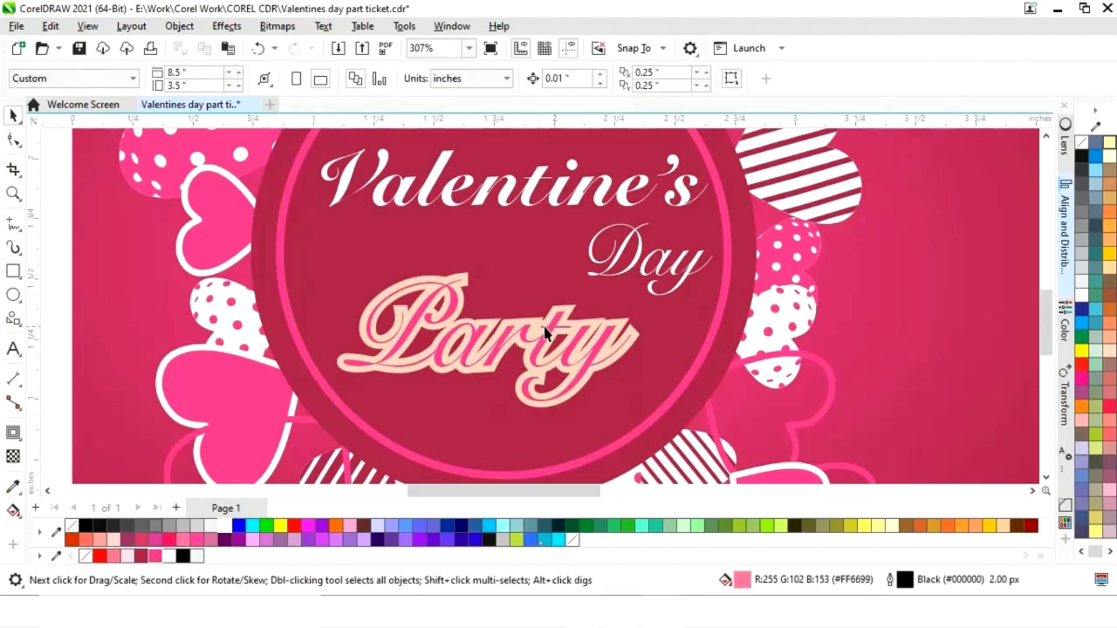
{"action": "left_click", "coordinate": [623, 321]}
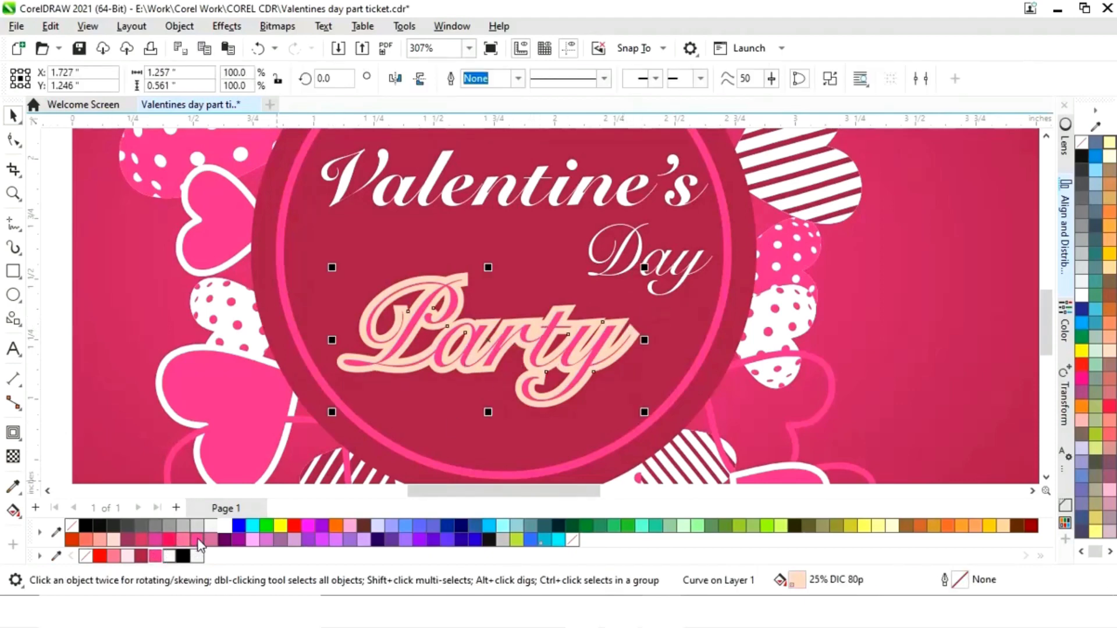
{"action": "left_click", "coordinate": [222, 526]}
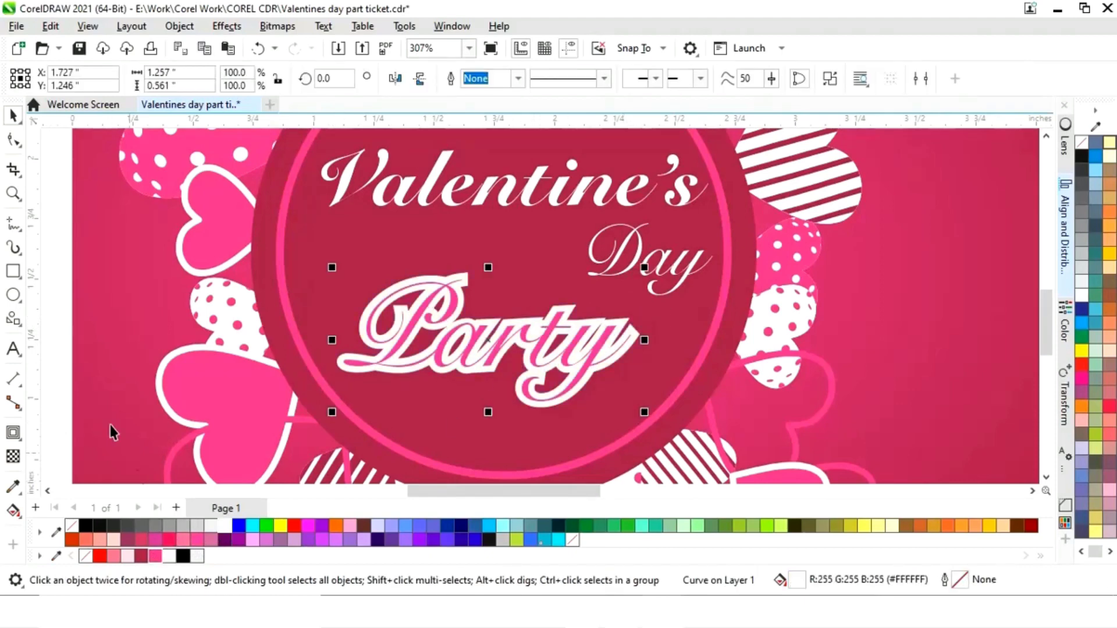
{"action": "left_click", "coordinate": [54, 372]}
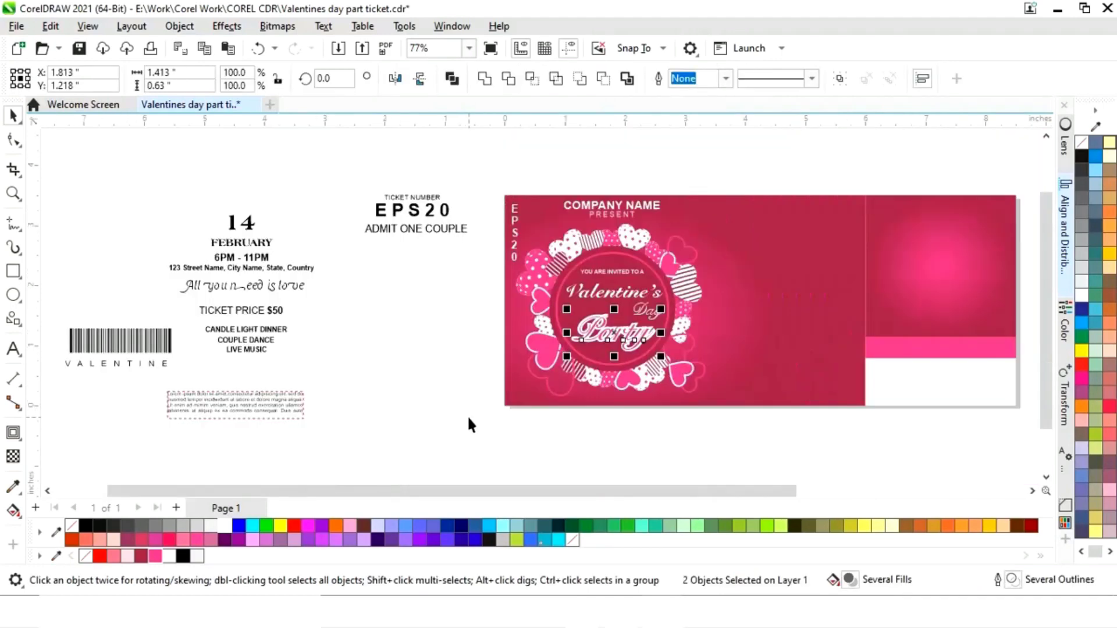
Place the date text 14 near the main section's upper edge, between the heart ring and the stub, and colour it white.
{"action": "left_click", "coordinate": [467, 416]}
{"action": "left_click_drag", "start_coordinate": [722, 493], "coordinate": [780, 497]}
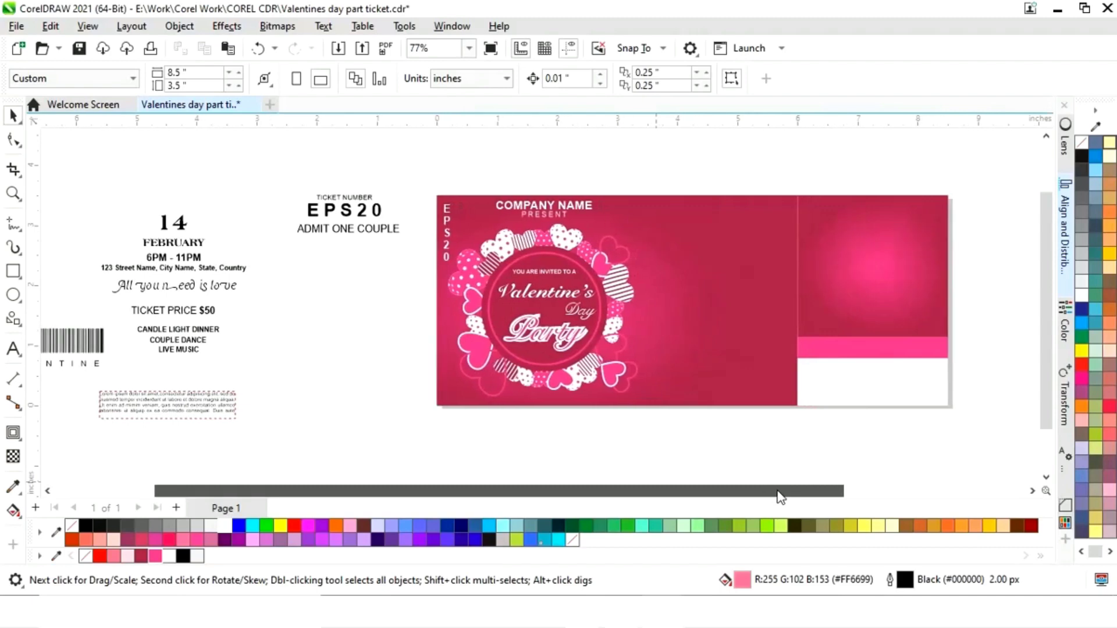
{"action": "left_click", "coordinate": [177, 228]}
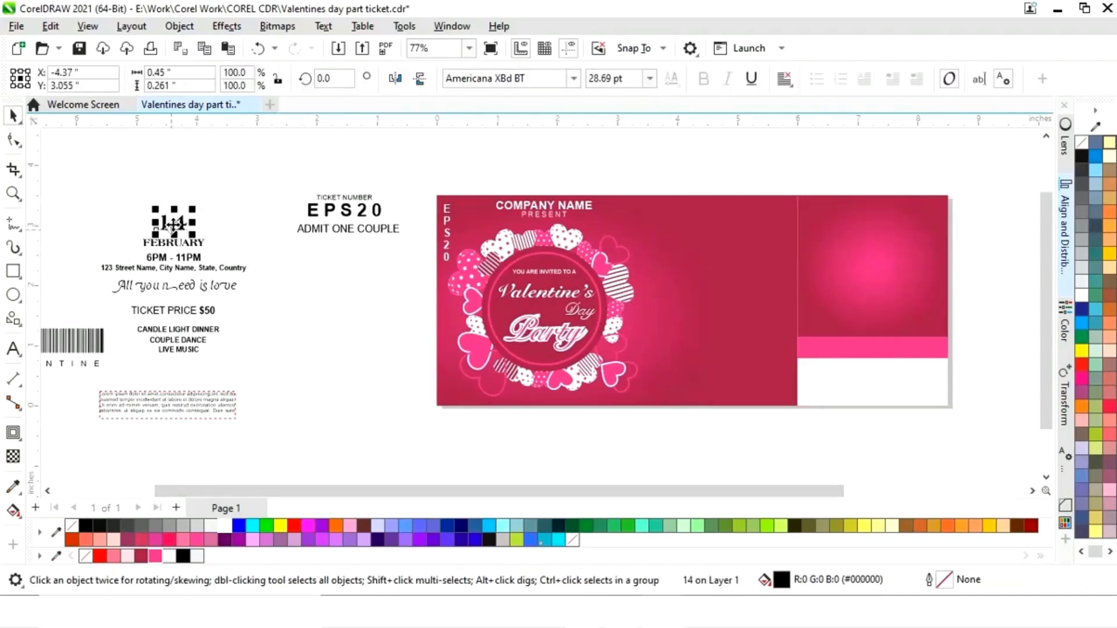
{"action": "left_click_drag", "start_coordinate": [173, 224], "coordinate": [734, 220]}
{"action": "left_click", "coordinate": [221, 526]}
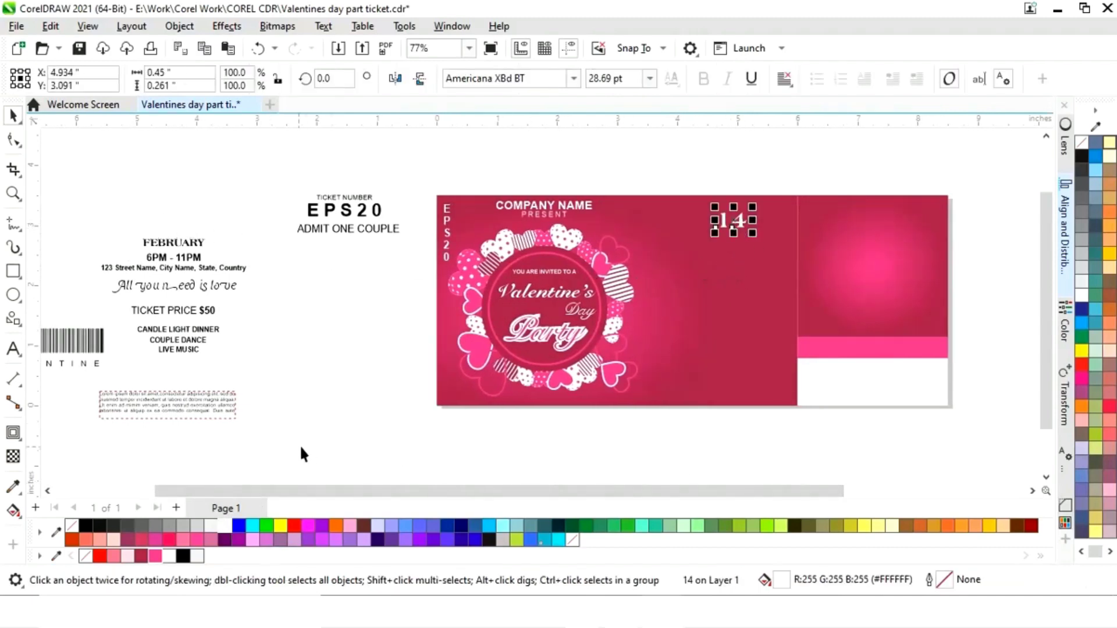
{"action": "left_click", "coordinate": [321, 426]}
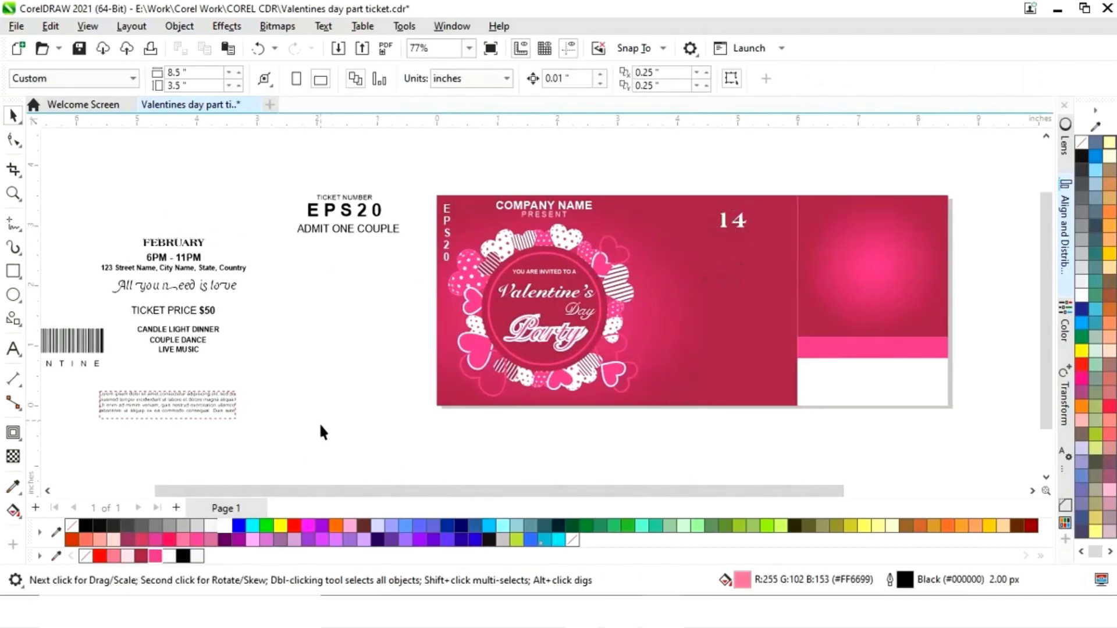
Draw a flat ellipse about 1.65 x 0.35 inches below the 14, filled bright pink without an outline.
{"action": "left_click", "coordinate": [13, 294]}
{"action": "left_click_drag", "start_coordinate": [679, 240], "coordinate": [780, 261]}
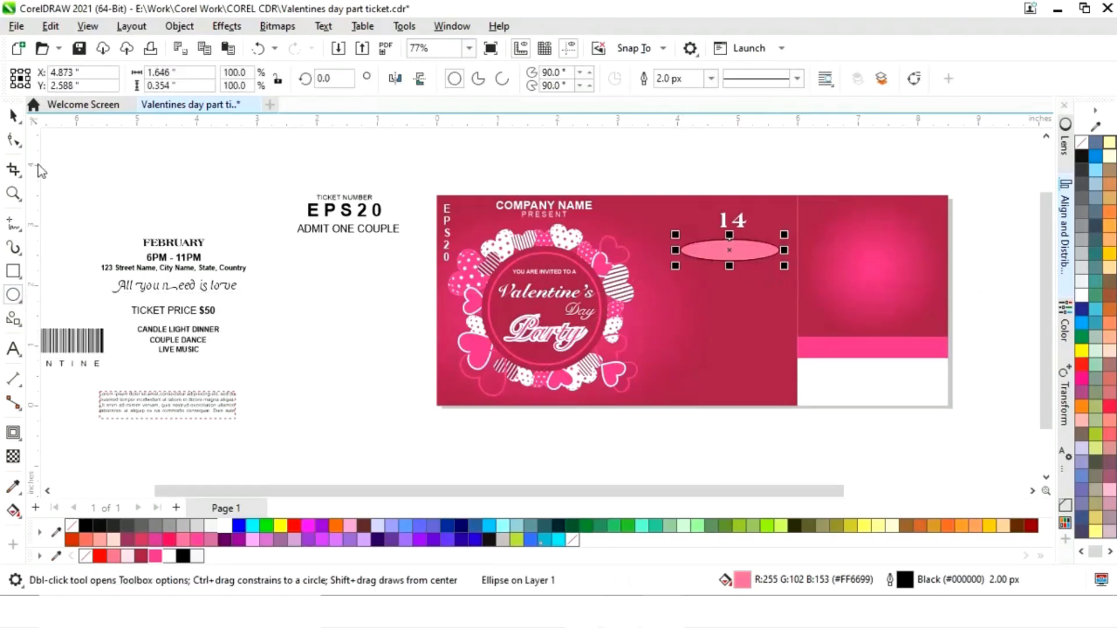
{"action": "left_click", "coordinate": [13, 115]}
{"action": "left_click", "coordinate": [155, 556]}
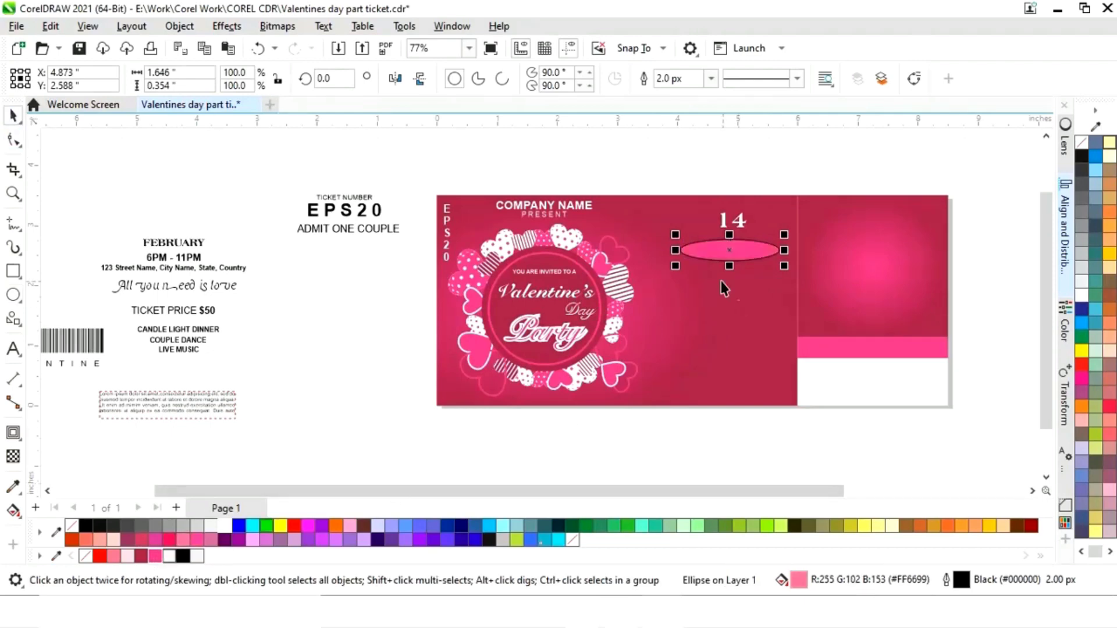
{"action": "right_click", "coordinate": [85, 556]}
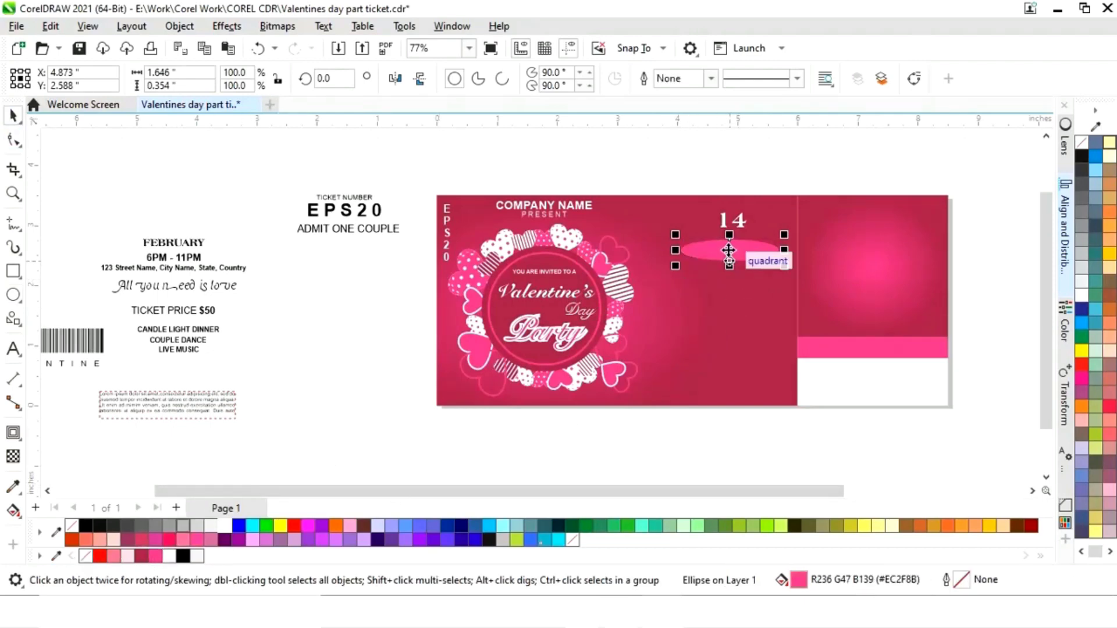
{"action": "left_click_drag", "start_coordinate": [729, 251], "coordinate": [729, 249]}
Place the FEBRUARY text centred on the pink ellipse and colour it white.
{"action": "left_click", "coordinate": [181, 245]}
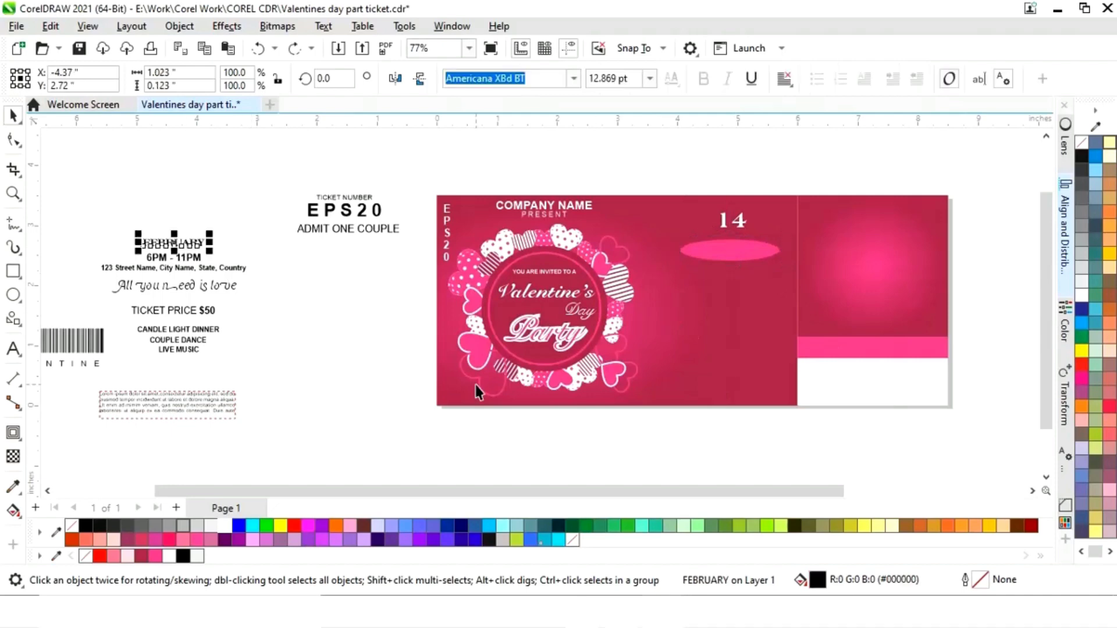
{"action": "left_click_drag", "start_coordinate": [174, 241], "coordinate": [729, 249]}
{"action": "left_click", "coordinate": [224, 525]}
{"action": "left_click", "coordinate": [761, 452]}
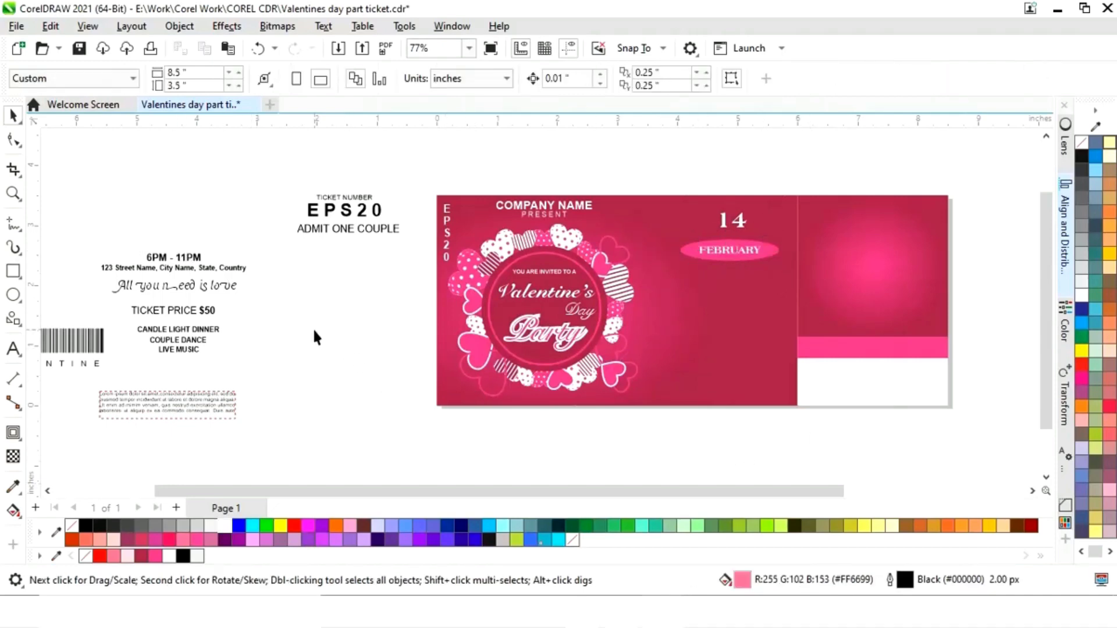
Place the time, address, slogan, ticket price and three programme texts together below the FEBRUARY ellipse and colour them white.
{"action": "left_click", "coordinate": [164, 262]}
{"action": "left_click", "coordinate": [168, 268], "text": "shift"}
{"action": "left_click", "coordinate": [175, 286], "text": "shift"}
{"action": "left_click", "coordinate": [179, 312], "text": "shift"}
{"action": "left_click", "coordinate": [185, 329], "text": "shift"}
{"action": "left_click", "coordinate": [187, 340], "text": "shift"}
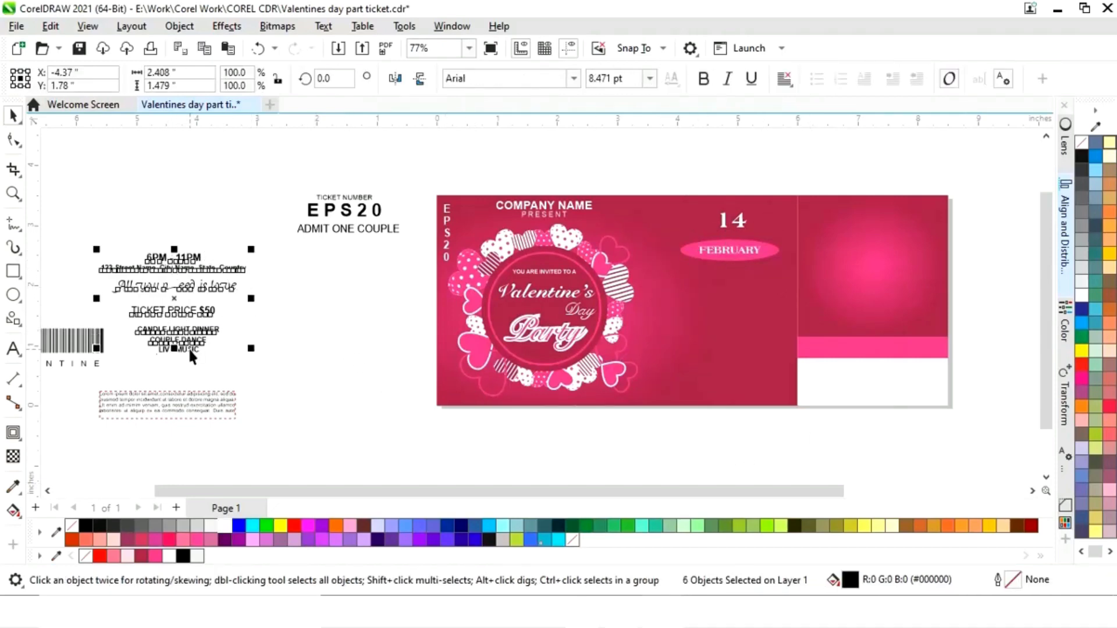
{"action": "left_click", "coordinate": [187, 349], "text": "shift"}
{"action": "left_click_drag", "start_coordinate": [174, 311], "coordinate": [721, 327]}
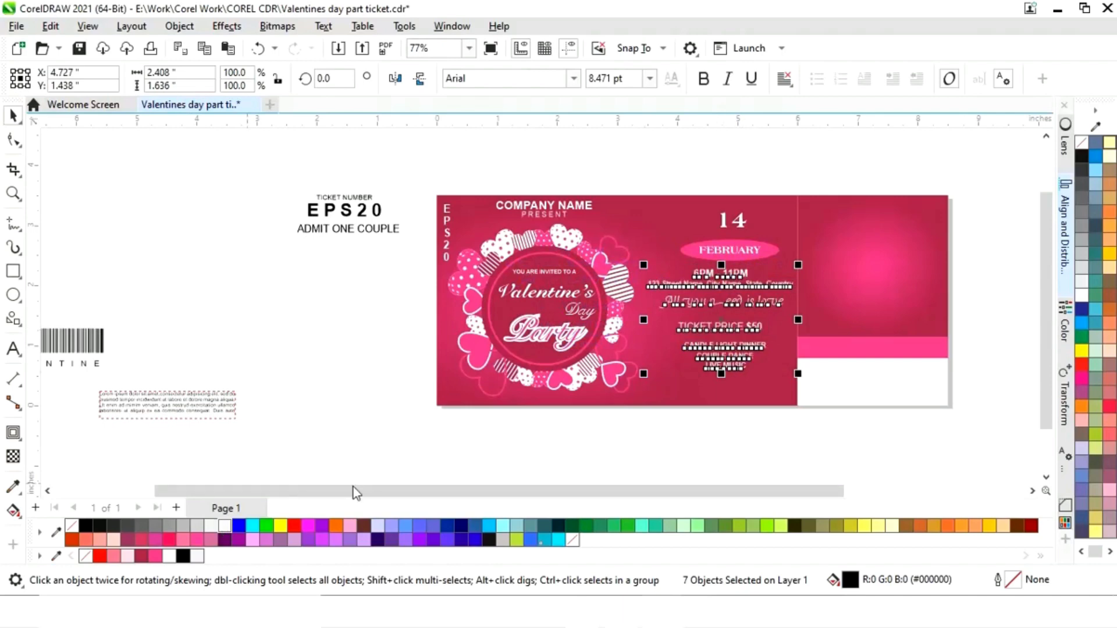
Shrink the pink ellipse and move it with the FEBRUARY text up directly beneath the 14.
{"action": "key", "text": "z"}
{"action": "left_click_drag", "start_coordinate": [595, 177], "coordinate": [851, 445]}
{"action": "left_click", "coordinate": [620, 242]}
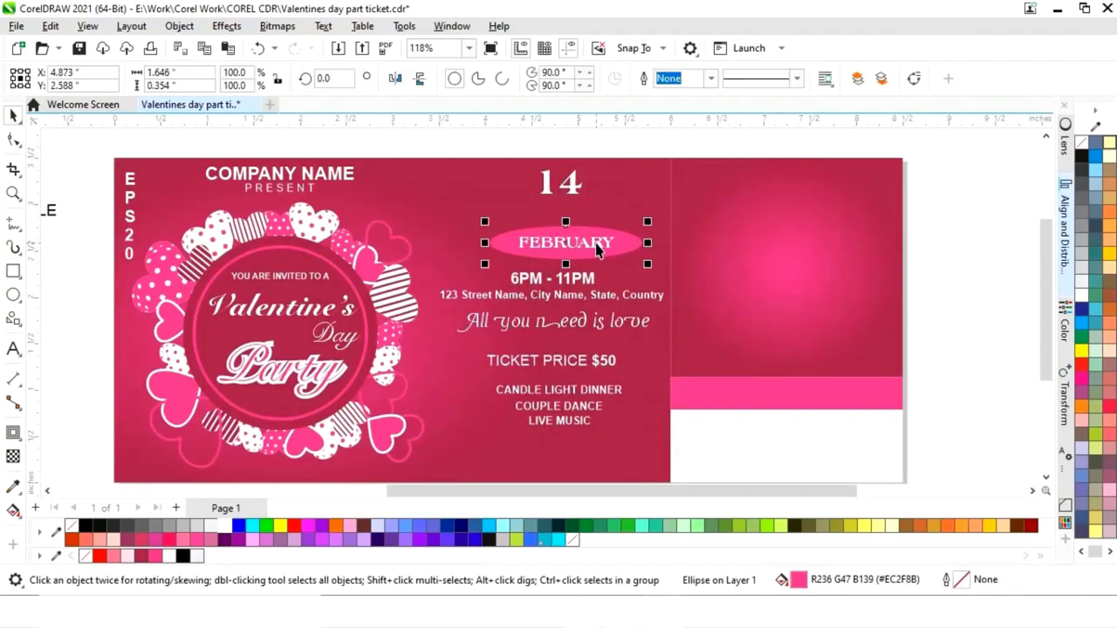
{"action": "left_click", "coordinate": [597, 243], "text": "shift"}
{"action": "key", "text": "Escape"}
{"action": "left_click", "coordinate": [610, 241]}
{"action": "left_click_drag", "start_coordinate": [618, 232], "coordinate": [595, 223]}
{"action": "left_click", "coordinate": [598, 251], "text": "shift"}
{"action": "left_click_drag", "start_coordinate": [642, 195], "coordinate": [633, 198]}
Fill the 14 with bright pink and give it a white 4.0 px outline.
{"action": "left_click", "coordinate": [560, 183]}
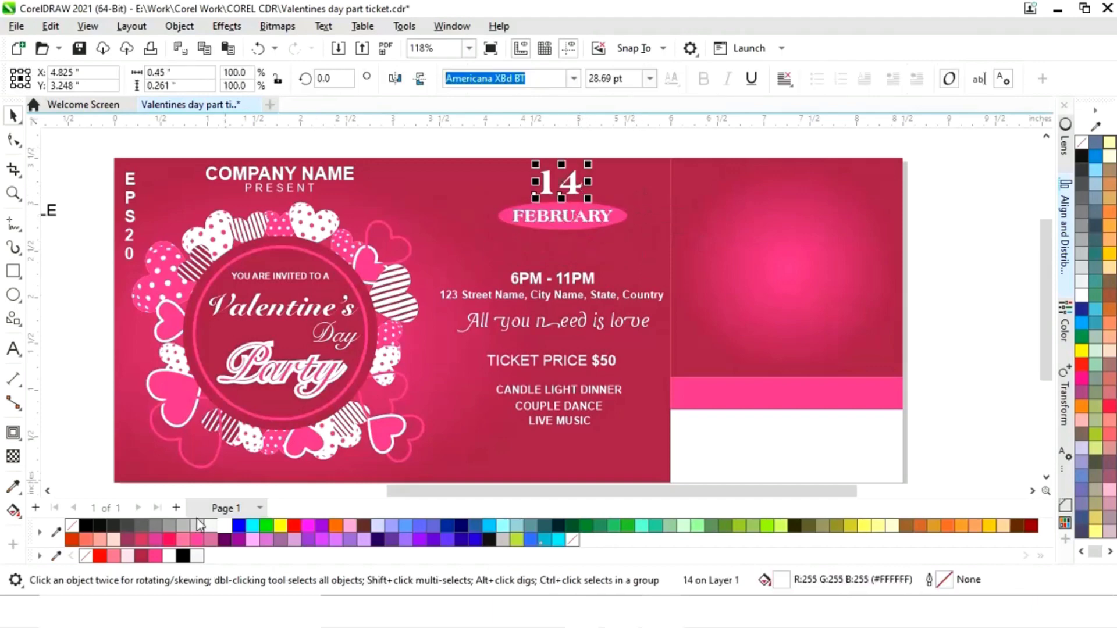
{"action": "left_click", "coordinate": [156, 556]}
{"action": "right_click", "coordinate": [197, 556]}
{"action": "key", "text": "ctrl+t"}
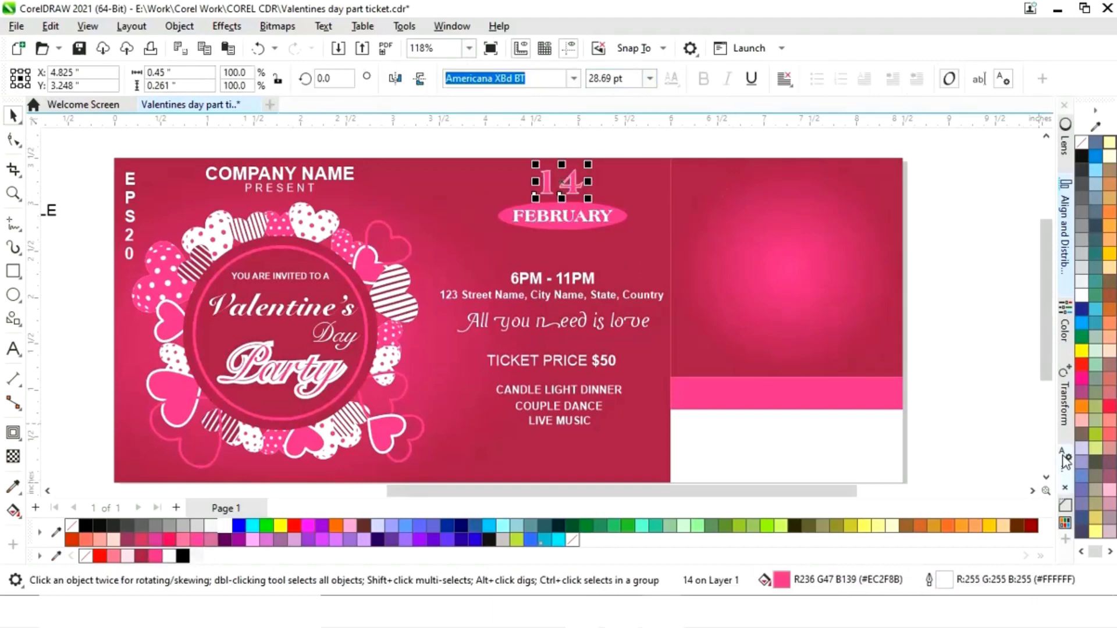
{"action": "left_click", "coordinate": [948, 296]}
{"action": "left_click", "coordinate": [875, 377]}
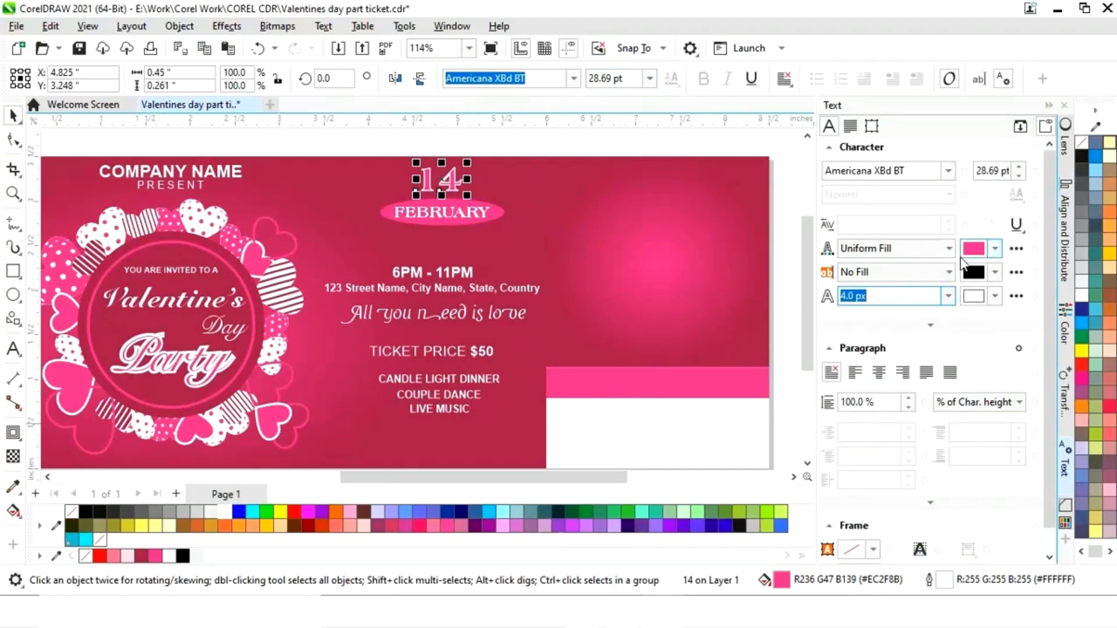
{"action": "left_click", "coordinate": [1049, 105]}
{"action": "left_click", "coordinate": [910, 198]}
Move the time and address texts up beneath the FEBRUARY ellipse, and nudge the date elements slightly left.
{"action": "left_click", "coordinate": [560, 280]}
{"action": "left_click", "coordinate": [554, 295], "text": "shift"}
{"action": "left_click_drag", "start_coordinate": [555, 295], "coordinate": [556, 254]}
{"action": "left_click_drag", "start_coordinate": [637, 136], "coordinate": [488, 250]}
{"action": "key", "text": "Left"}
{"action": "key", "text": "Left"}
{"action": "key", "text": "Left"}
{"action": "key", "text": "Left"}
{"action": "left_click", "coordinate": [588, 249]}
{"action": "left_click", "coordinate": [573, 238], "text": "shift"}
{"action": "left_click_drag", "start_coordinate": [571, 238], "coordinate": [569, 243]}
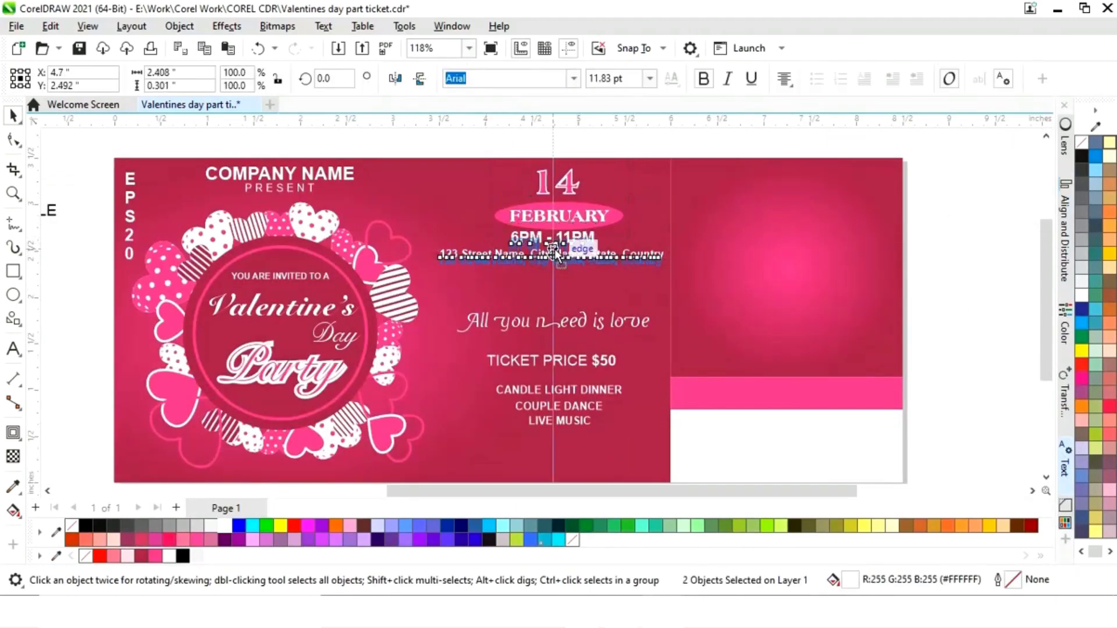
Move the slogan, ticket price and three programme texts up so they follow closely beneath the address.
{"action": "left_click_drag", "start_coordinate": [556, 327], "coordinate": [553, 289]}
{"action": "left_click", "coordinate": [569, 364]}
{"action": "left_click_drag", "start_coordinate": [569, 365], "coordinate": [567, 320]}
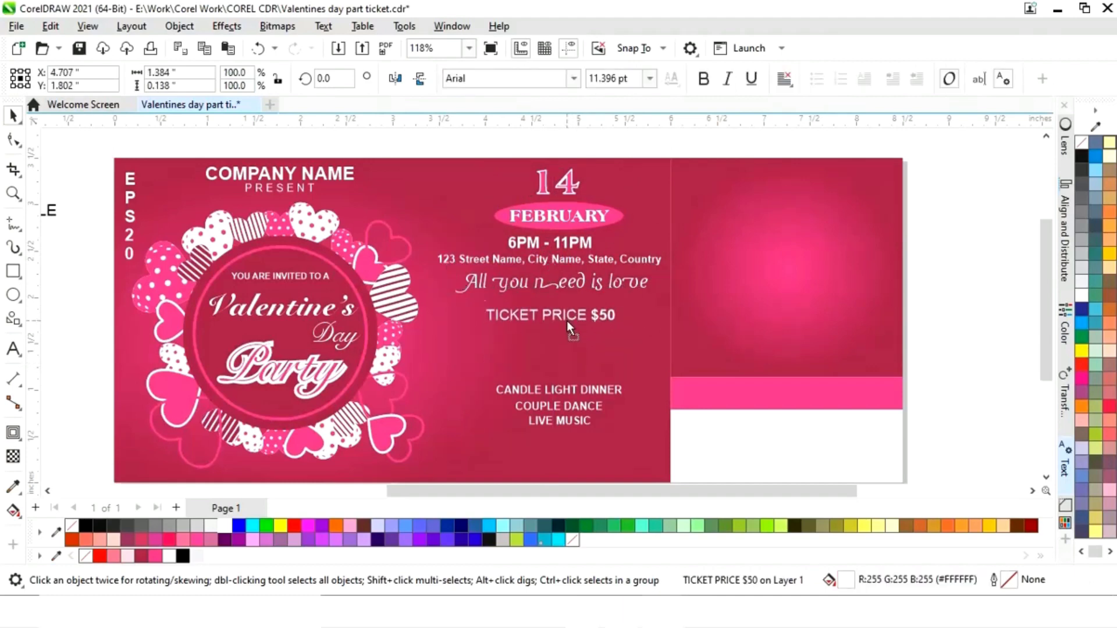
{"action": "left_click", "coordinate": [558, 389]}
{"action": "left_click", "coordinate": [571, 408], "text": "shift"}
{"action": "left_click", "coordinate": [559, 420], "text": "shift"}
{"action": "left_click_drag", "start_coordinate": [557, 406], "coordinate": [557, 354]}
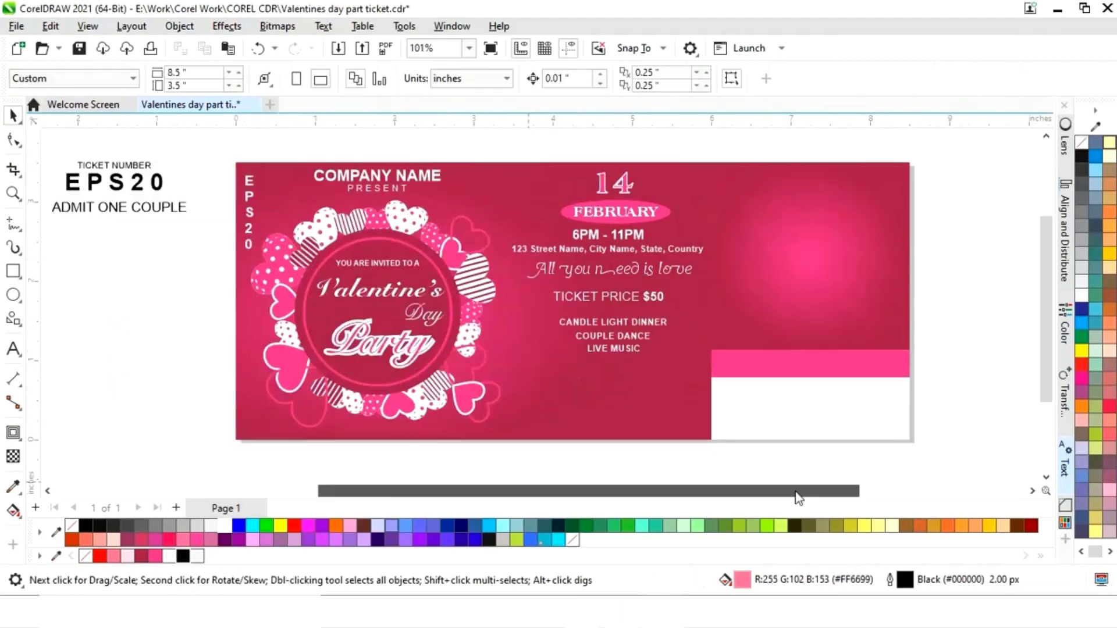
Place the YOUR TEXT HERE heading and its paragraph below the programme texts and colour them white.
{"action": "left_click_drag", "start_coordinate": [753, 493], "coordinate": [529, 493]}
{"action": "left_click_drag", "start_coordinate": [456, 385], "coordinate": [197, 462]}
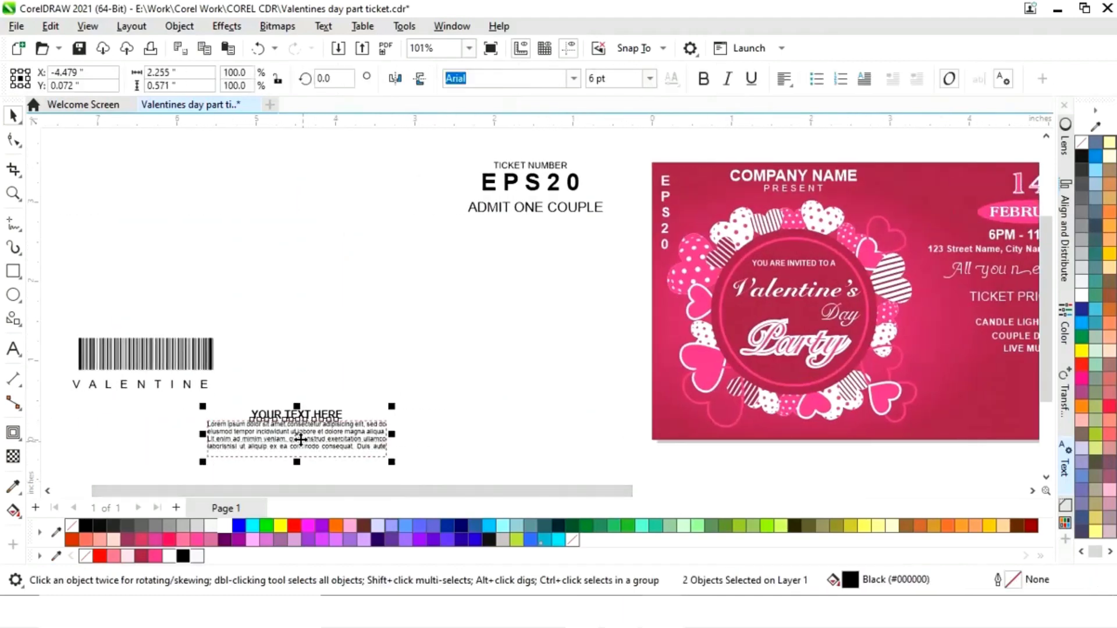
{"action": "left_click_drag", "start_coordinate": [299, 439], "coordinate": [956, 405]}
{"action": "left_click_drag", "start_coordinate": [615, 492], "coordinate": [792, 493]}
{"action": "left_click_drag", "start_coordinate": [639, 404], "coordinate": [704, 403]}
{"action": "left_click_drag", "start_coordinate": [700, 492], "coordinate": [765, 493]}
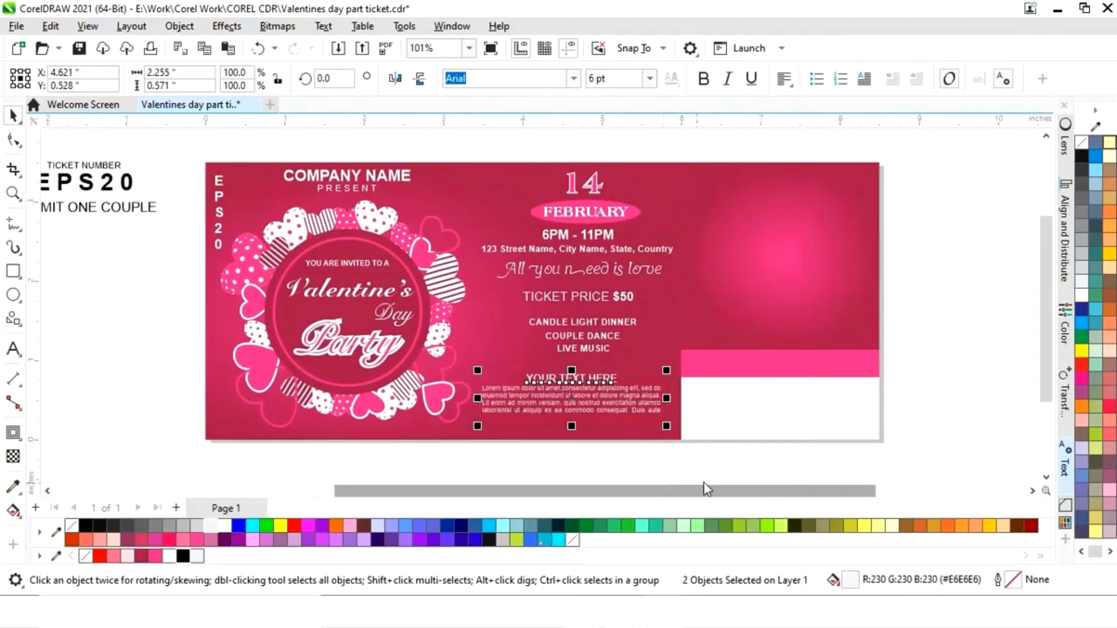
{"action": "left_click", "coordinate": [701, 473]}
Move the barcode and its VALENTINE caption onto the white block at the bottom of the stub.
{"action": "left_click_drag", "start_coordinate": [621, 492], "coordinate": [367, 492]}
{"action": "left_click", "coordinate": [153, 366]}
{"action": "left_click_drag", "start_coordinate": [153, 366], "coordinate": [595, 399]}
{"action": "left_click_drag", "start_coordinate": [586, 493], "coordinate": [695, 493]}
{"action": "left_click", "coordinate": [319, 454]}
{"action": "key", "text": "F4"}
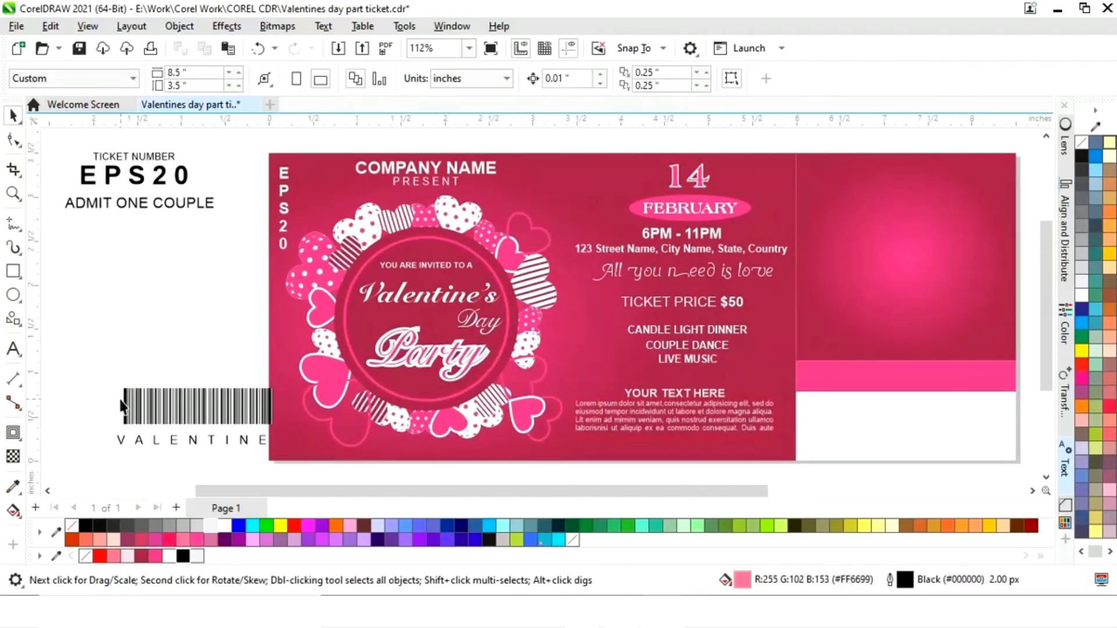
{"action": "left_click_drag", "start_coordinate": [289, 460], "coordinate": [289, 457]}
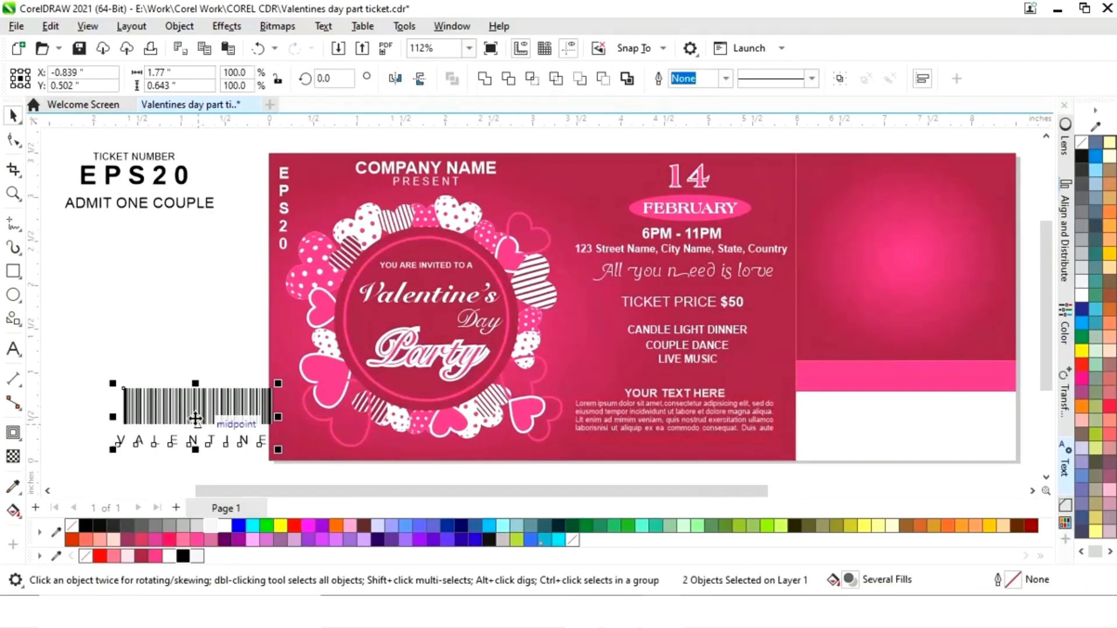
{"action": "left_click_drag", "start_coordinate": [197, 429], "coordinate": [907, 439]}
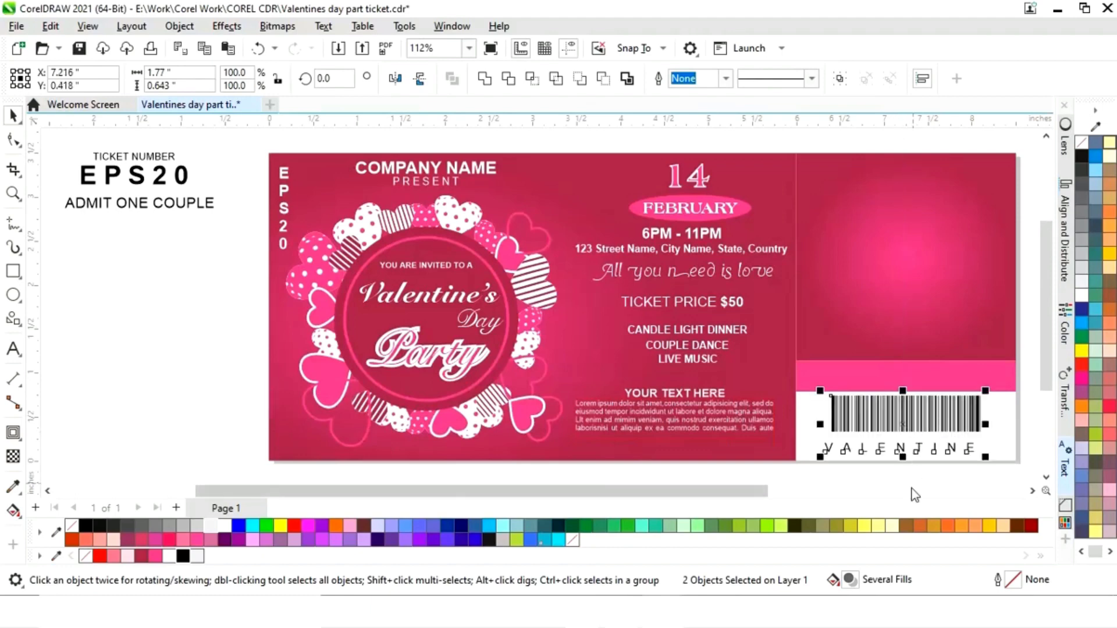
{"action": "left_click", "coordinate": [909, 491]}
{"action": "left_click", "coordinate": [609, 442]}
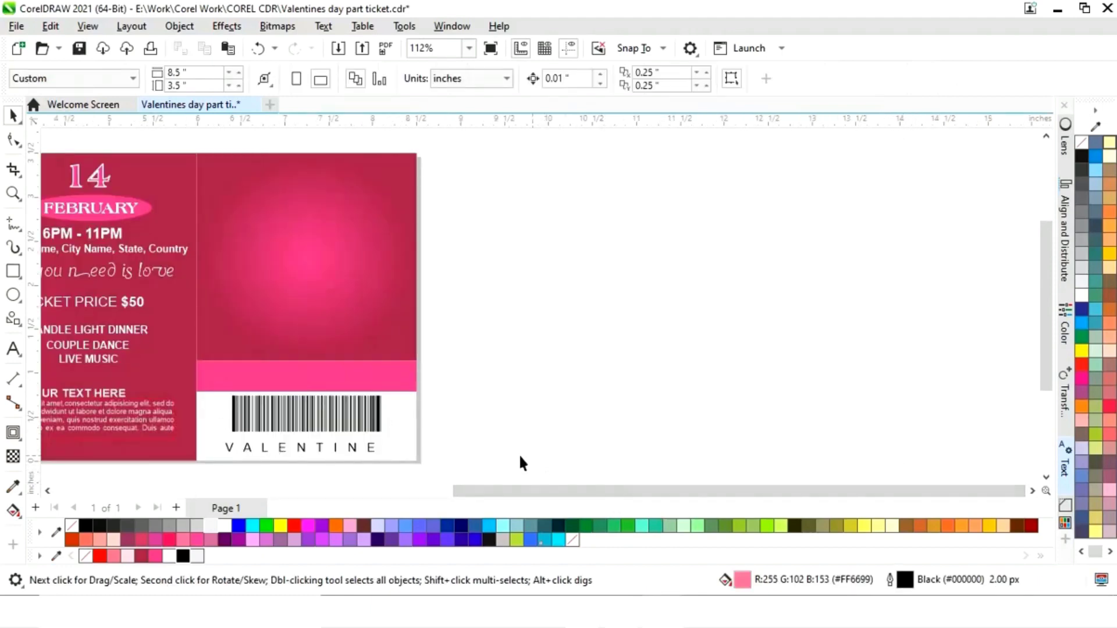
Centre the barcode and VALENTINE caption horizontally on the stub's white block, and nudge the barcode down towards its caption.
{"action": "left_click_drag", "start_coordinate": [509, 492], "coordinate": [473, 497]}
{"action": "left_click", "coordinate": [532, 420]}
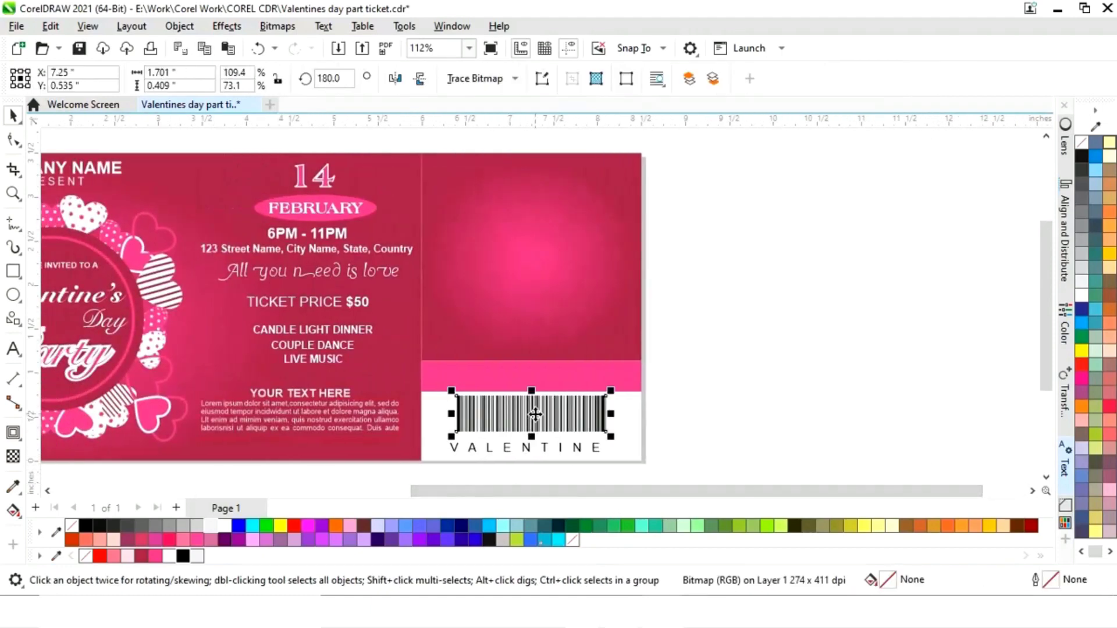
{"action": "left_click", "coordinate": [526, 447]}
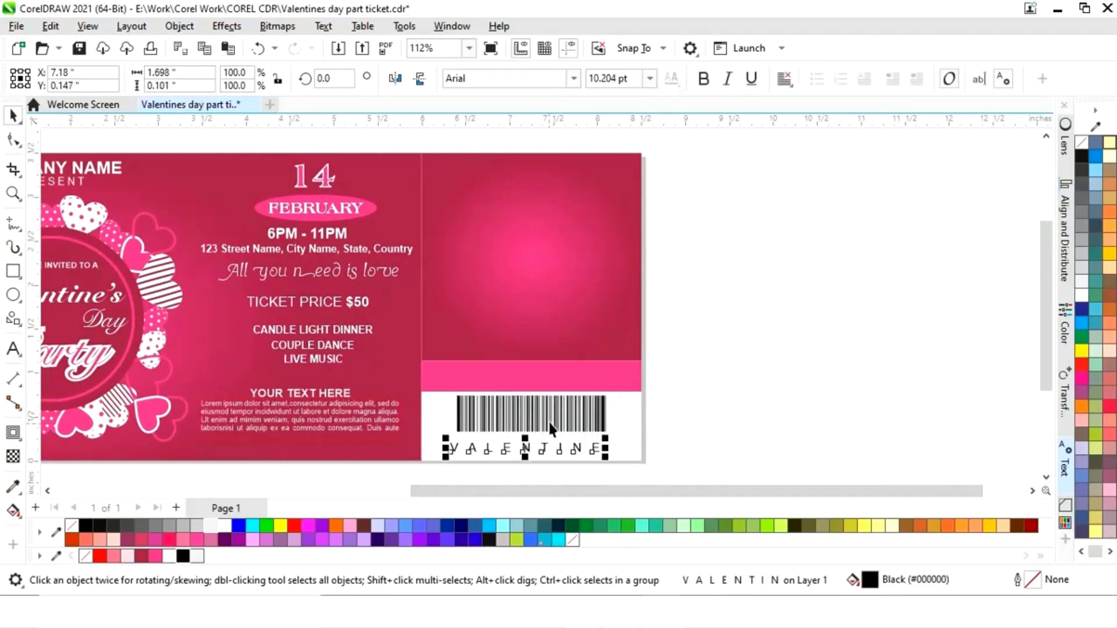
{"action": "left_click", "coordinate": [551, 422], "text": "shift"}
{"action": "left_click", "coordinate": [759, 391]}
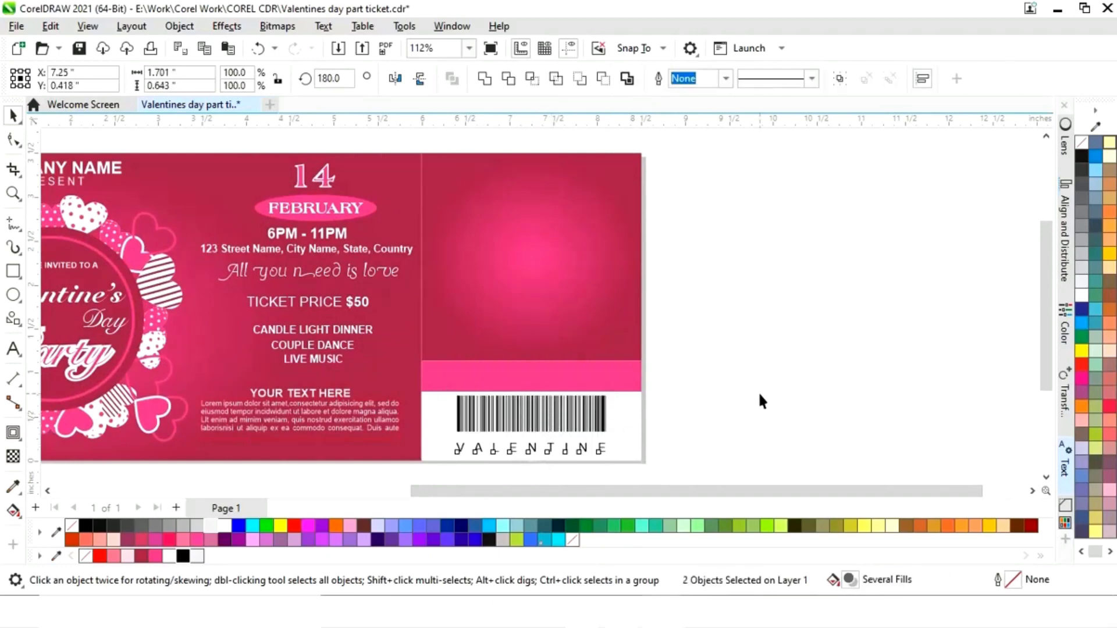
{"action": "left_click", "coordinate": [546, 427]}
{"action": "key", "text": "Down"}
{"action": "key", "text": "Down"}
{"action": "key", "text": "Down"}
{"action": "key", "text": "Down"}
{"action": "key", "text": "Down"}
{"action": "left_click", "coordinate": [668, 448]}
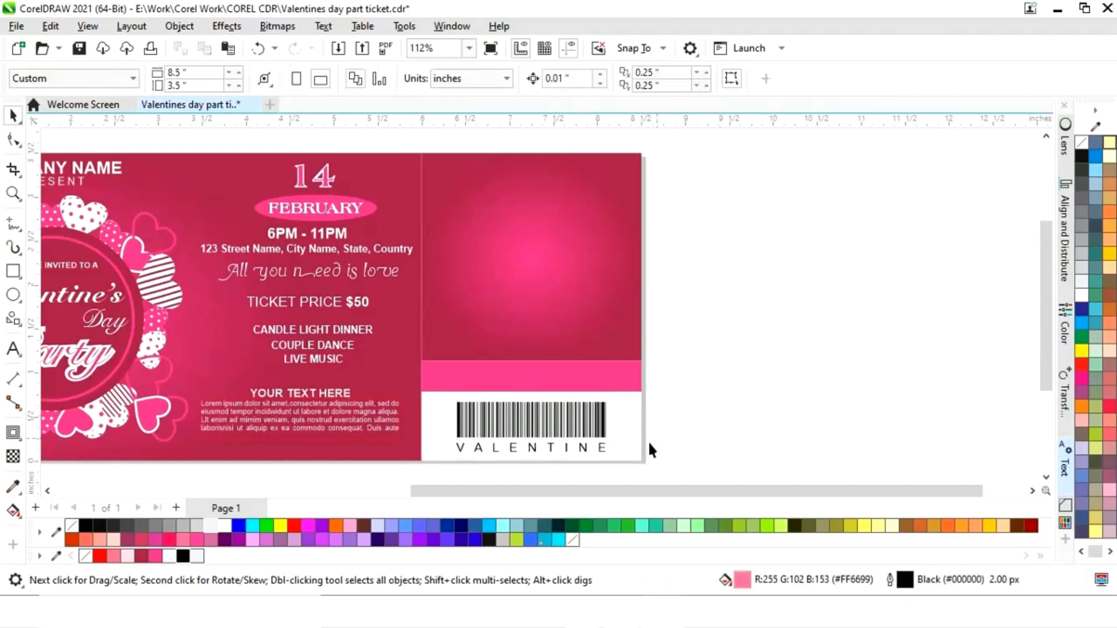
Enlarge the barcode and caption together to about 1.94 inches wide, and nudge the barcode down closer to the caption.
{"action": "left_click_drag", "start_coordinate": [487, 406], "coordinate": [448, 396]}
{"action": "mouse_move", "coordinate": [621, 397]}
{"action": "left_mouse_down"}
{"action": "mouse_move", "coordinate": [638, 404]}
{"action": "mouse_move", "coordinate": [625, 391]}
{"action": "left_mouse_up"}
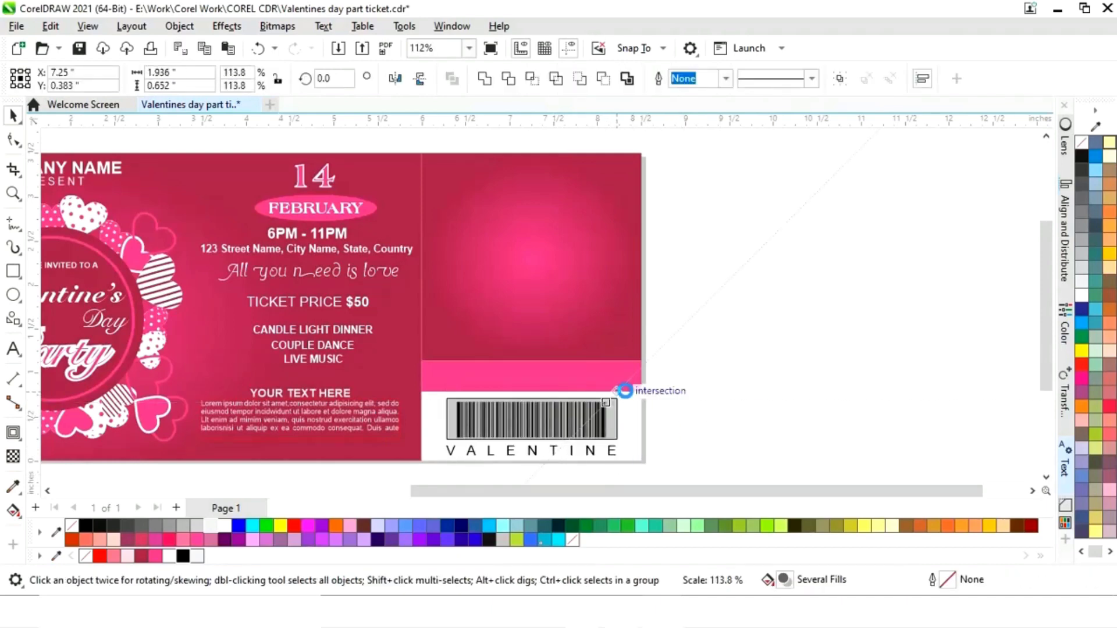
{"action": "left_click", "coordinate": [704, 404]}
{"action": "left_click", "coordinate": [538, 441]}
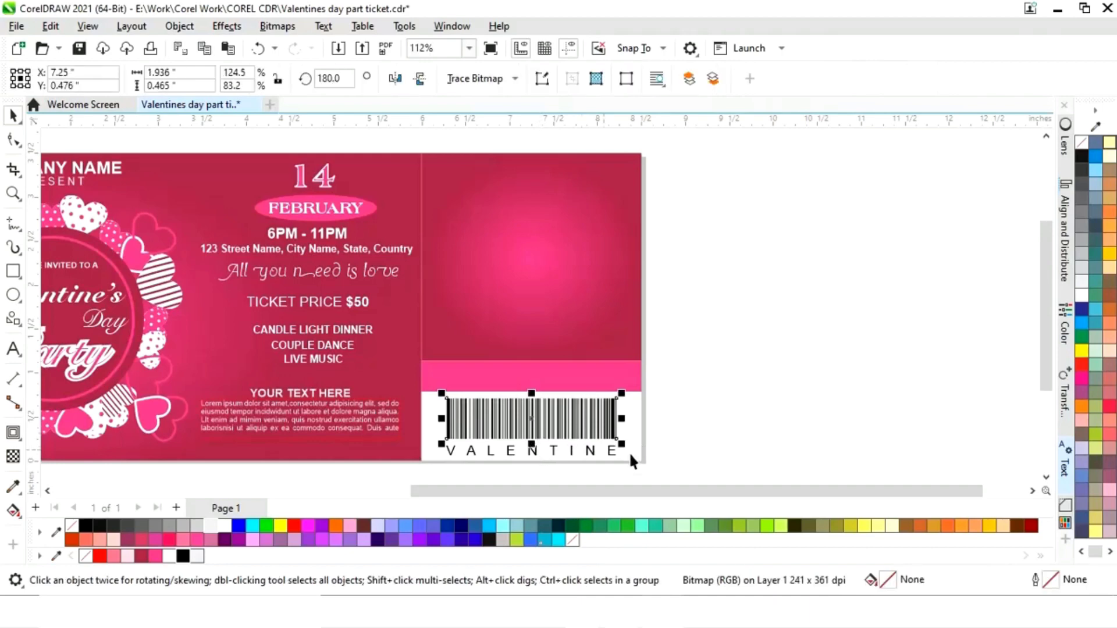
{"action": "key", "text": "Down"}
{"action": "key", "text": "Down"}
{"action": "key", "text": "Down"}
{"action": "key", "text": "Escape"}
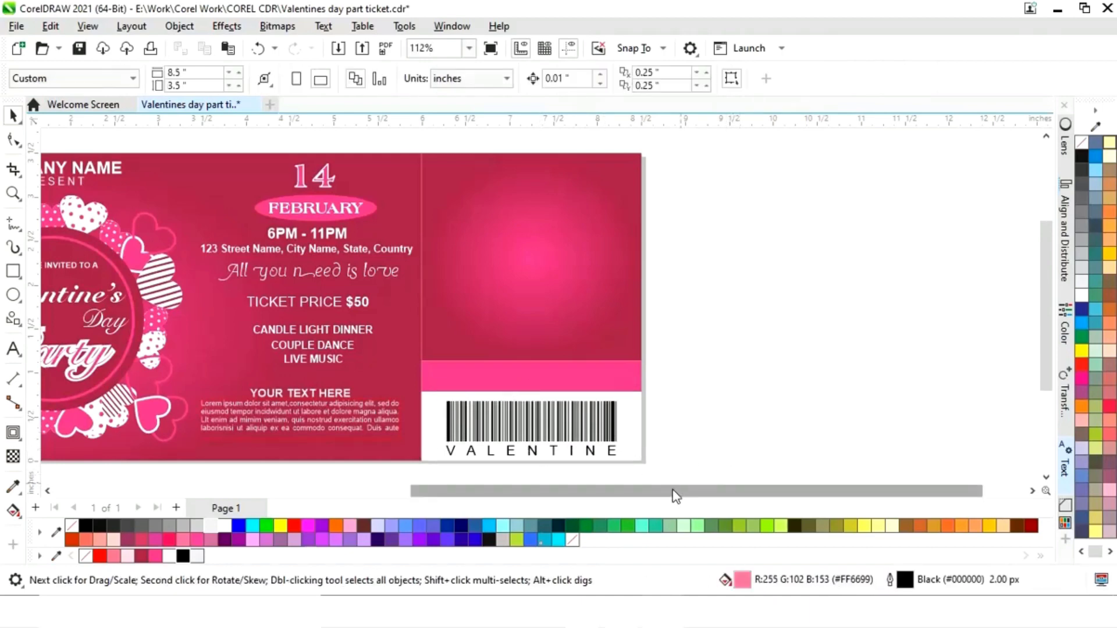
Move the ticket number label, its code and the ADMIT ONE COUPLE text onto the upper part of the stub.
{"action": "left_click_drag", "start_coordinate": [673, 494], "coordinate": [321, 493]}
{"action": "left_click_drag", "start_coordinate": [258, 269], "coordinate": [483, 131]}
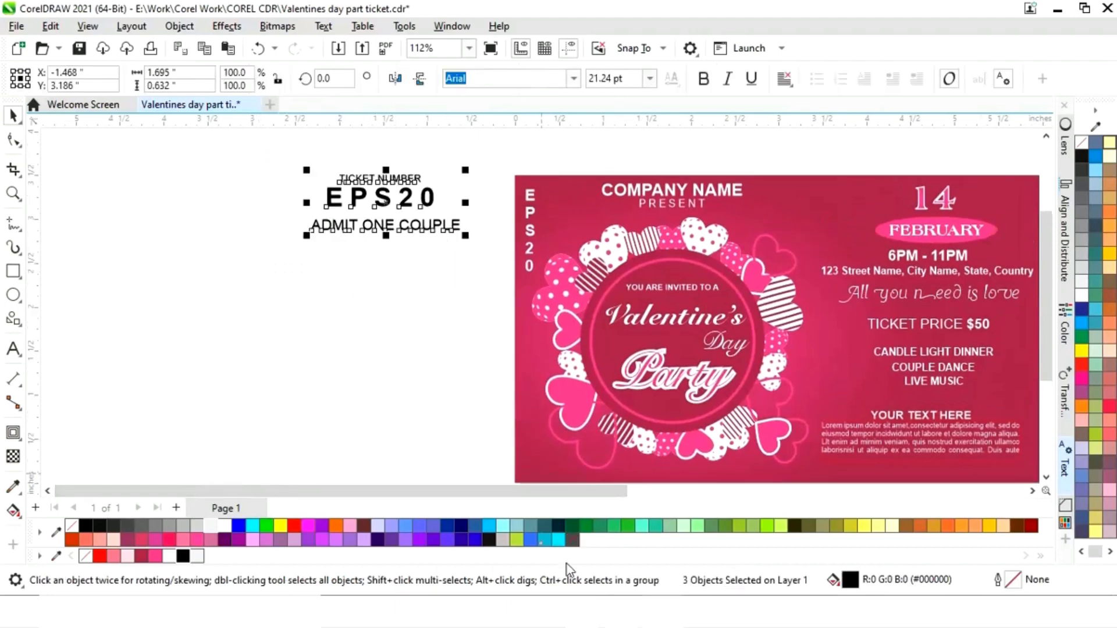
{"action": "left_click_drag", "start_coordinate": [559, 494], "coordinate": [731, 496]}
{"action": "left_click_drag", "start_coordinate": [61, 199], "coordinate": [844, 235]}
{"action": "scroll", "coordinate": [879, 442], "scroll_direction": "right", "scroll_amount": 3}
{"action": "left_click", "coordinate": [879, 442]}
Place the ADMIT ONE COUPLE text on the stub's pink band and colour it white.
{"action": "left_click_drag", "start_coordinate": [754, 253], "coordinate": [754, 398]}
{"action": "left_click", "coordinate": [222, 525]}
{"action": "left_click", "coordinate": [913, 380]}
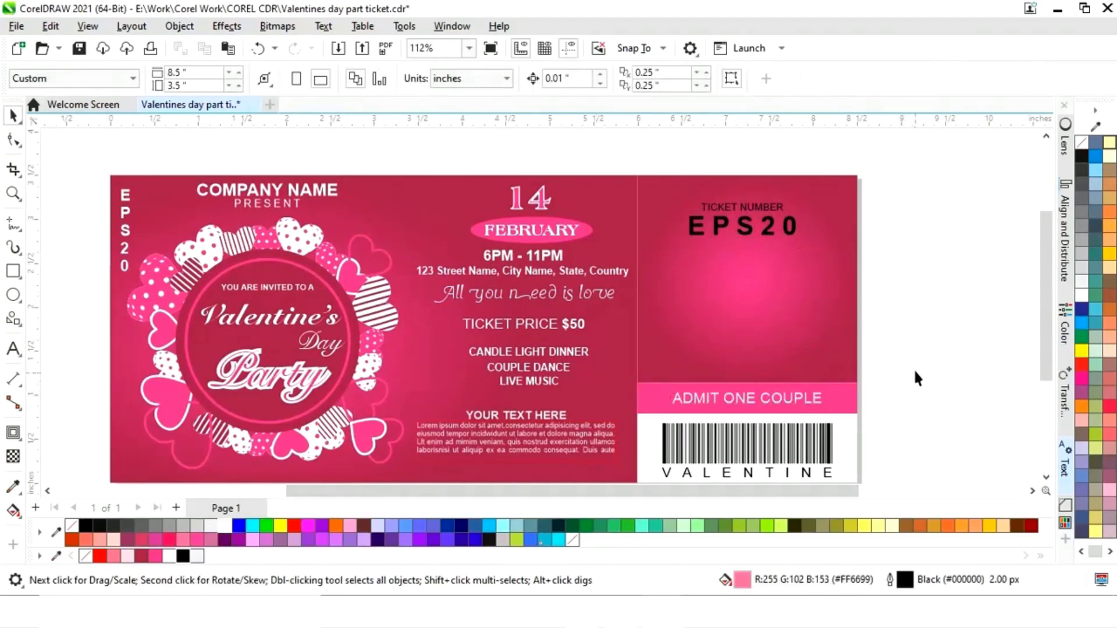
Colour the ticket number label and code white and position them centred near the stub's upper edge.
{"action": "left_click", "coordinate": [770, 228]}
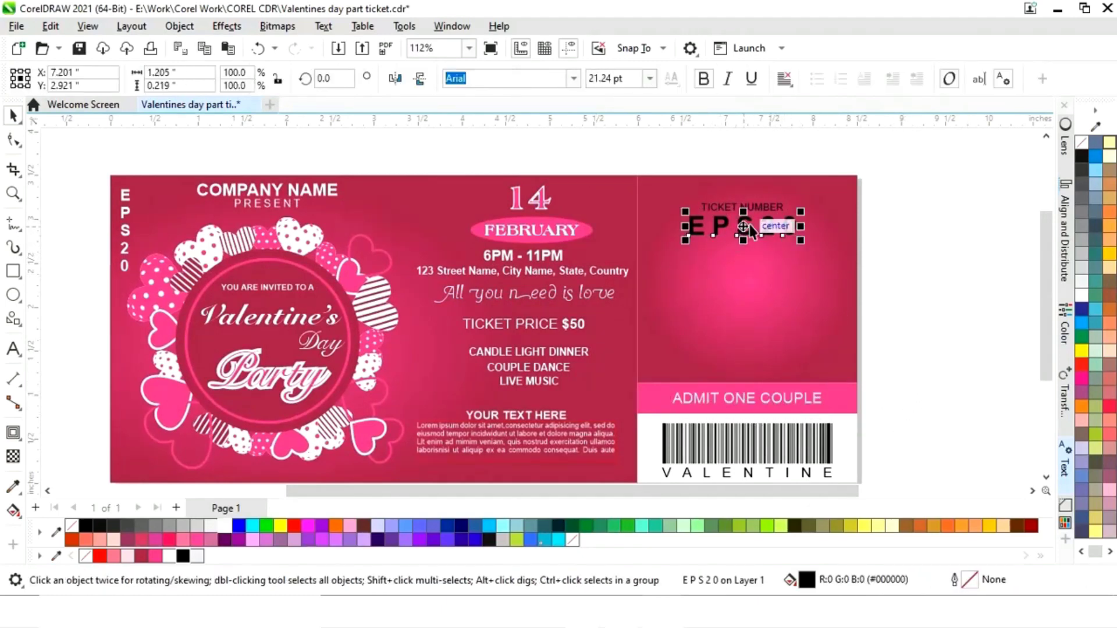
{"action": "left_click", "coordinate": [766, 206], "text": "shift"}
{"action": "left_click", "coordinate": [222, 526]}
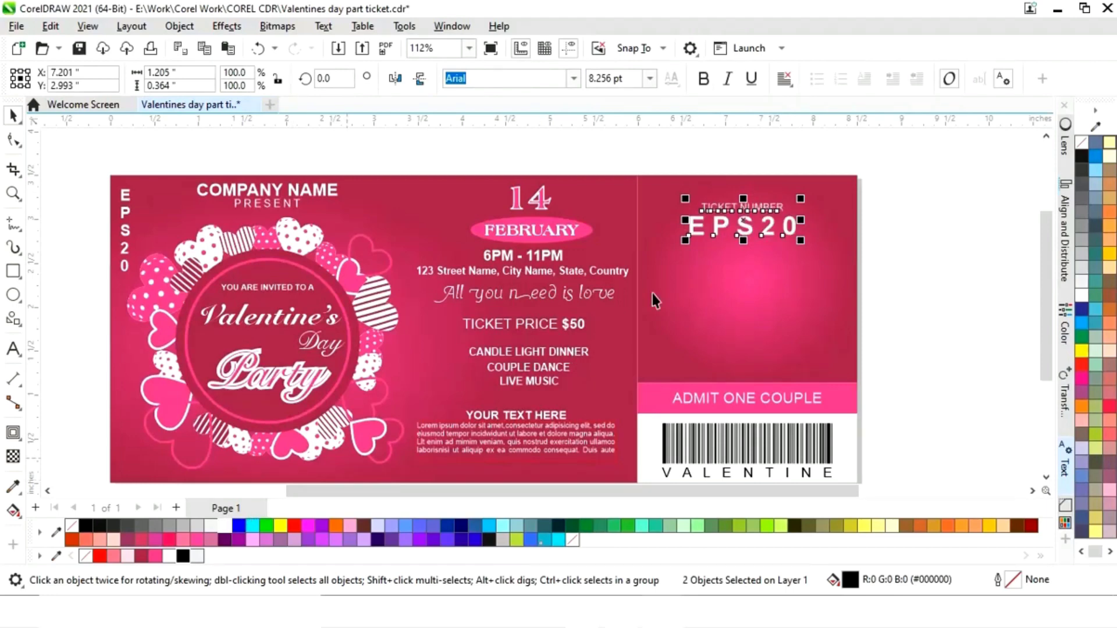
{"action": "left_click_drag", "start_coordinate": [744, 215], "coordinate": [744, 203]}
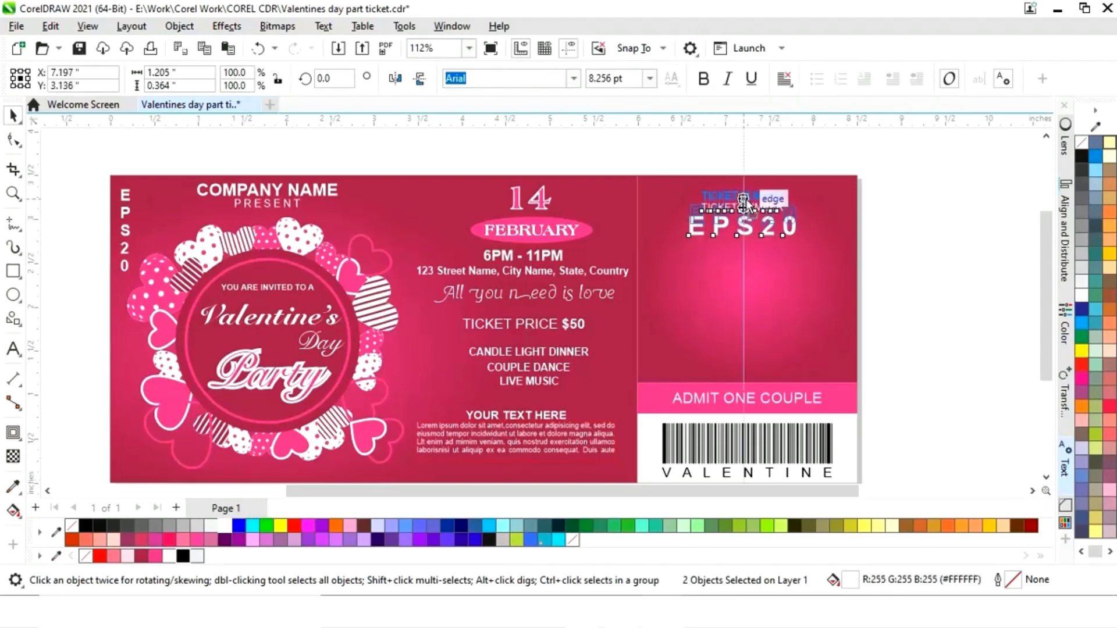
{"action": "left_click", "coordinate": [845, 257], "text": "shift"}
{"action": "left_click", "coordinate": [929, 214]}
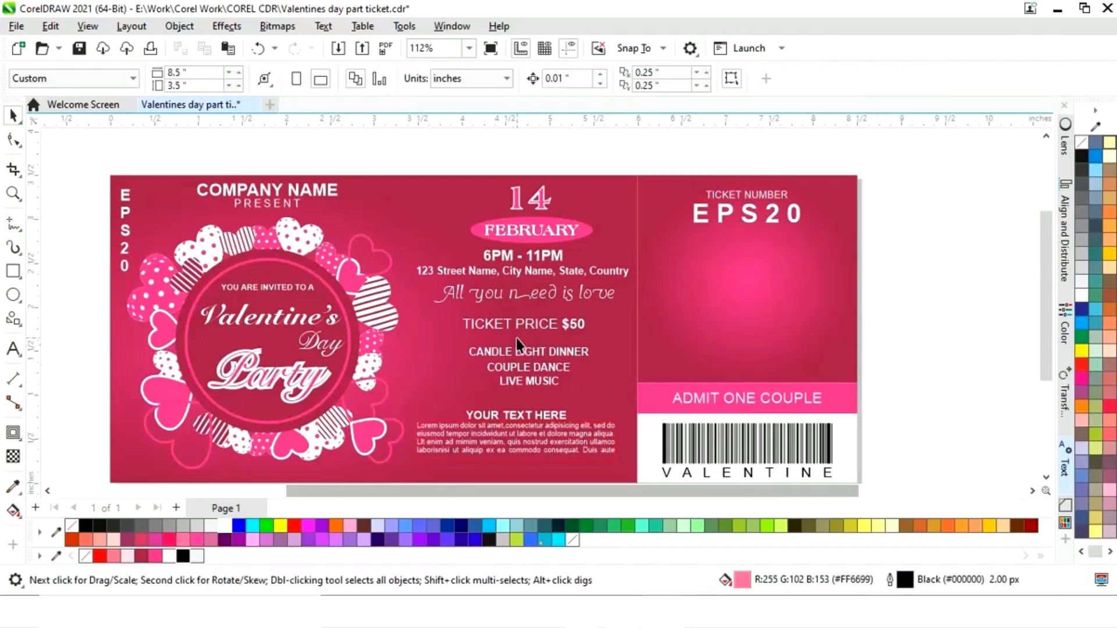
Move the YOUR TEXT HERE heading, its paragraph and the three programme texts down to open space below the ticket price.
{"action": "left_click_drag", "start_coordinate": [533, 443], "coordinate": [539, 458]}
{"action": "left_click", "coordinate": [520, 419]}
{"action": "left_click_drag", "start_coordinate": [520, 421], "coordinate": [520, 431]}
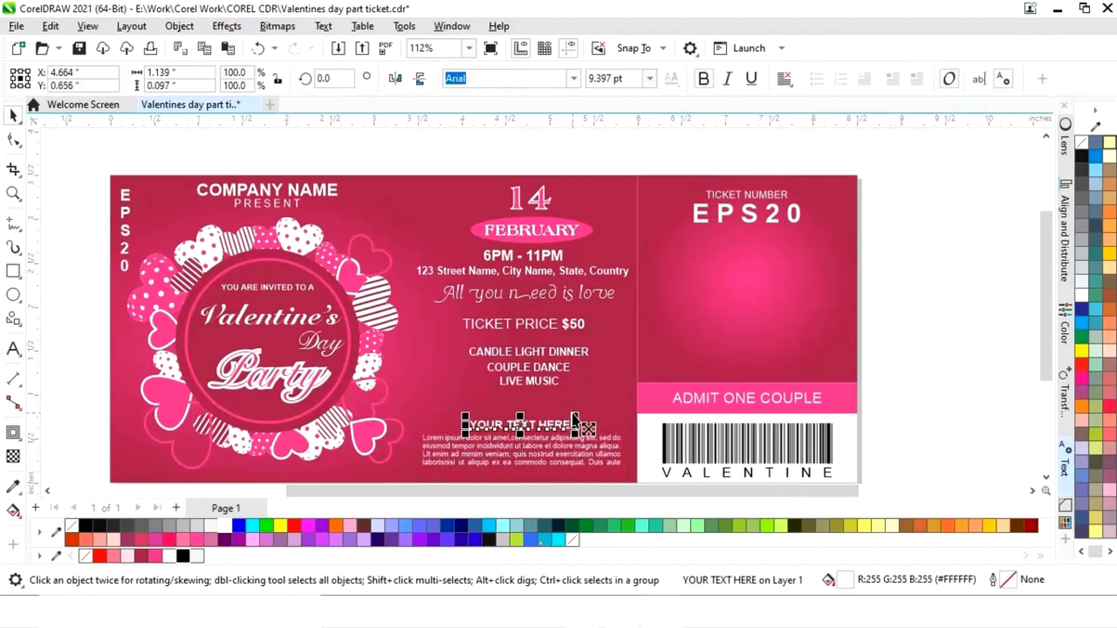
{"action": "left_click", "coordinate": [528, 381]}
{"action": "left_click", "coordinate": [529, 367], "text": "shift"}
{"action": "left_click", "coordinate": [528, 352], "text": "shift"}
{"action": "left_click_drag", "start_coordinate": [532, 371], "coordinate": [546, 386]}
Enlarge the TICKET PRICE $50 text and position it between the slogan and the programme texts.
{"action": "left_click", "coordinate": [551, 328]}
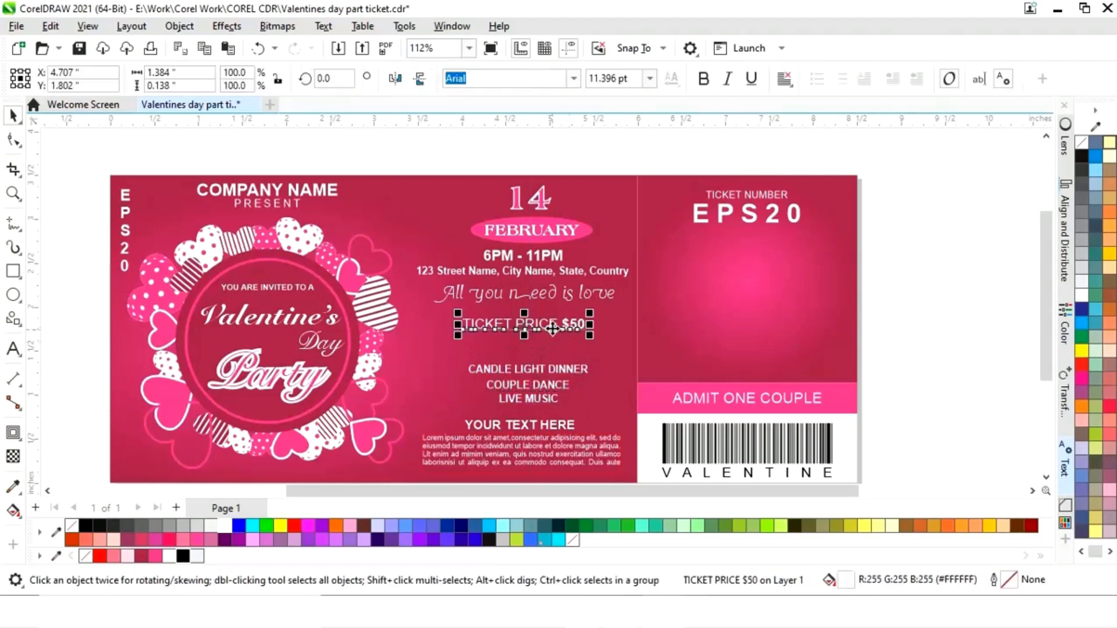
{"action": "left_click_drag", "start_coordinate": [591, 315], "coordinate": [609, 307]}
{"action": "left_click_drag", "start_coordinate": [524, 325], "coordinate": [525, 331]}
{"action": "left_click", "coordinate": [661, 166]}
{"action": "scroll", "coordinate": [660, 165], "scroll_direction": "down", "scroll_amount": 1}
Centre-align the date, ellipse, time, address, slogan, programme, heading and paragraph on one vertical axis, shifted slightly left.
{"action": "left_click", "coordinate": [573, 415]}
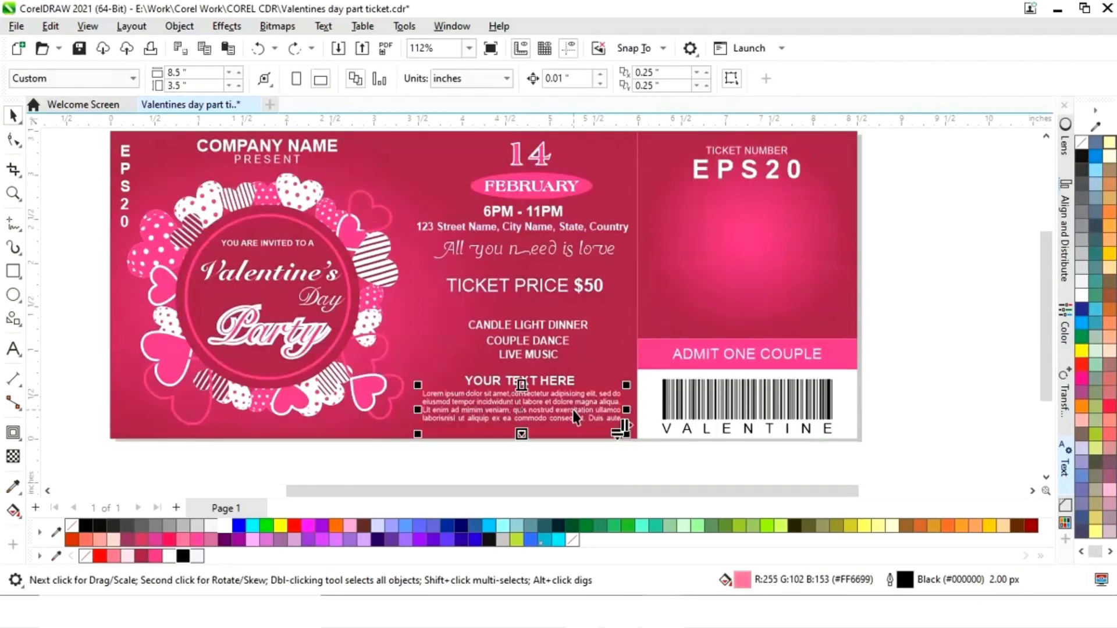
{"action": "left_click", "coordinate": [557, 380], "text": "shift"}
{"action": "left_click", "coordinate": [548, 354], "text": "shift"}
{"action": "left_click", "coordinate": [553, 341], "text": "shift"}
{"action": "left_click", "coordinate": [567, 324], "text": "shift"}
{"action": "left_click", "coordinate": [558, 269], "text": "shift"}
{"action": "left_click", "coordinate": [556, 212], "text": "shift"}
{"action": "left_click", "coordinate": [564, 191], "text": "shift"}
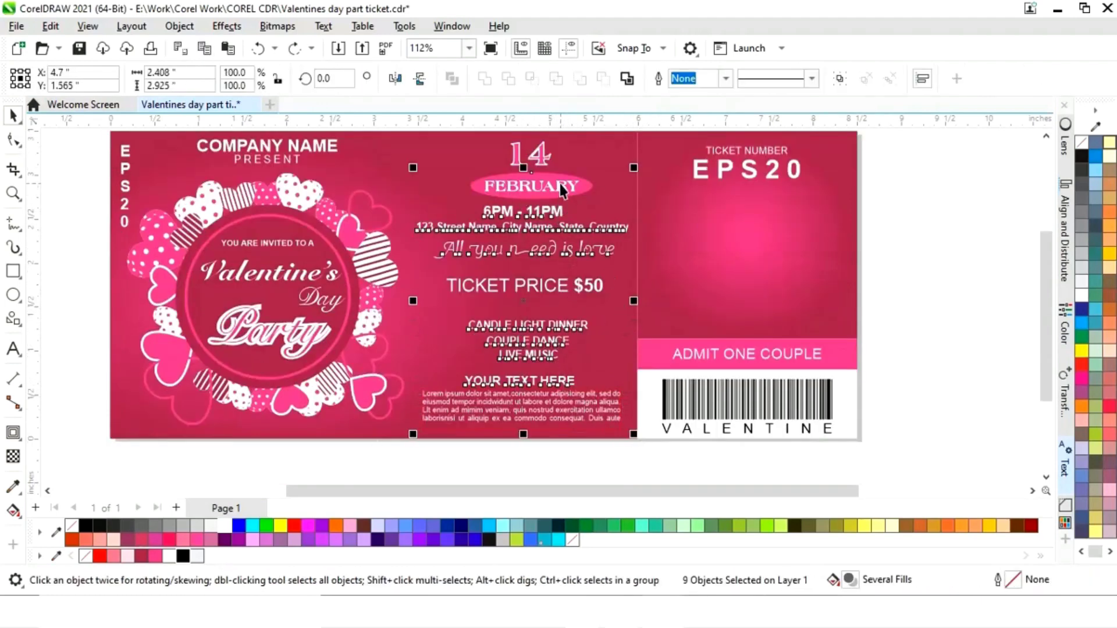
{"action": "left_click", "coordinate": [543, 154], "text": "shift"}
{"action": "left_click", "coordinate": [493, 183], "text": "shift"}
{"action": "key", "text": "c"}
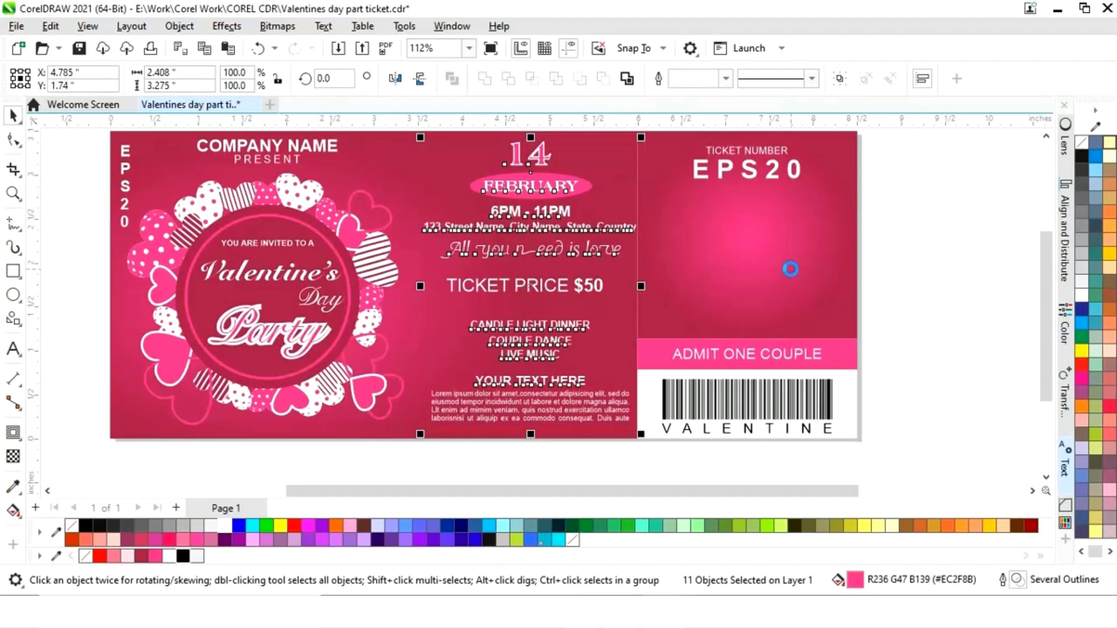
{"action": "left_click", "coordinate": [917, 256]}
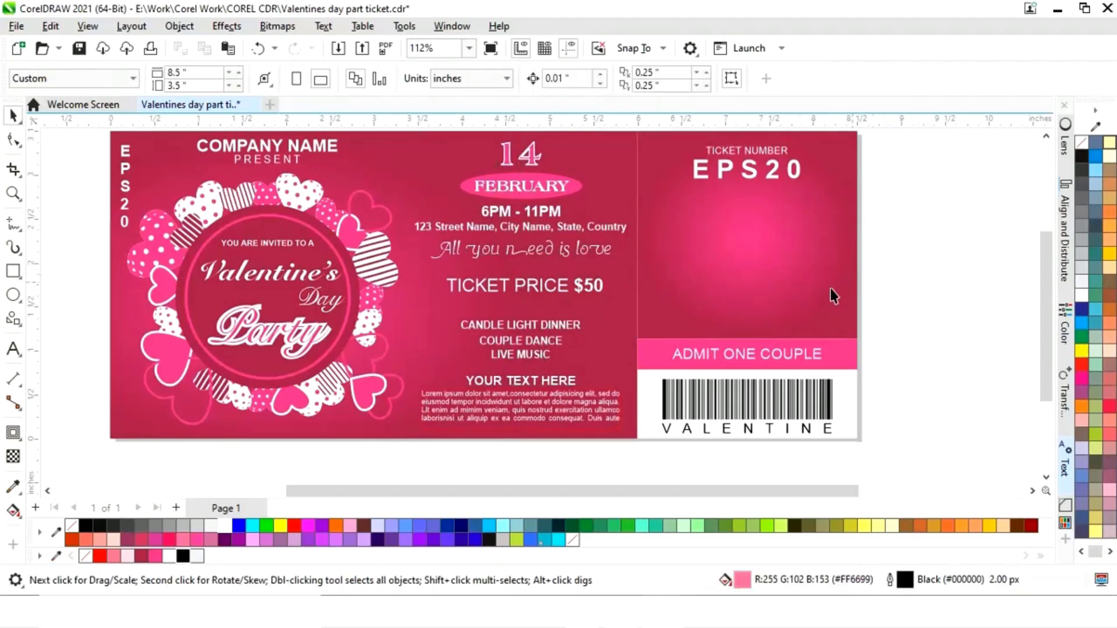
Draw a circle about 0.46 inches in diameter over the $50 in the ticket price text.
{"action": "left_click", "coordinate": [14, 295]}
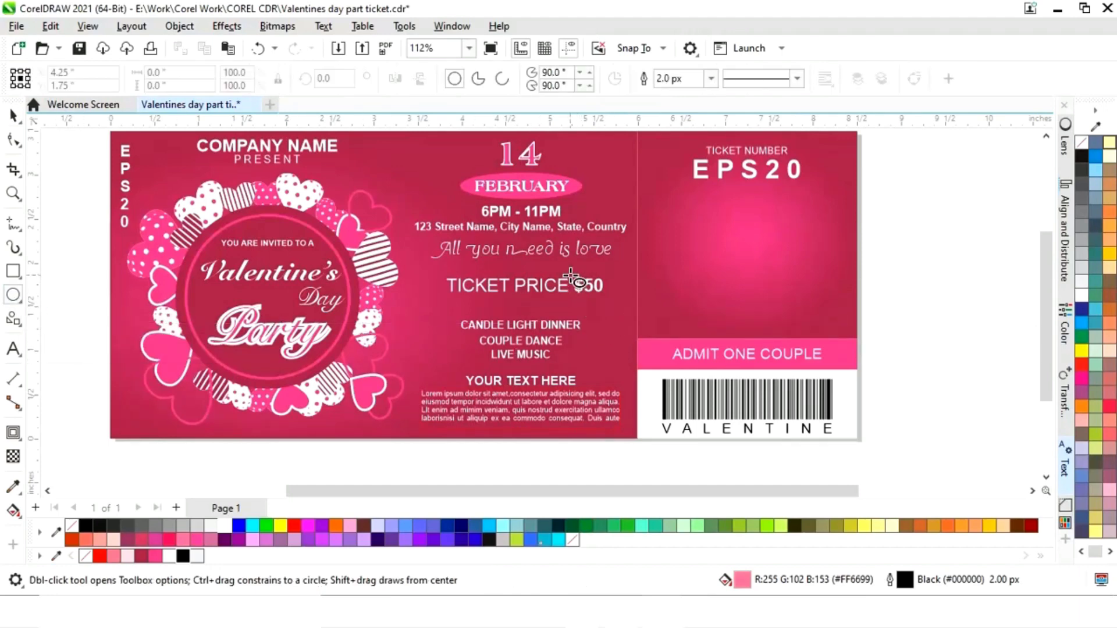
{"action": "left_click_drag", "start_coordinate": [571, 273], "coordinate": [609, 299]}
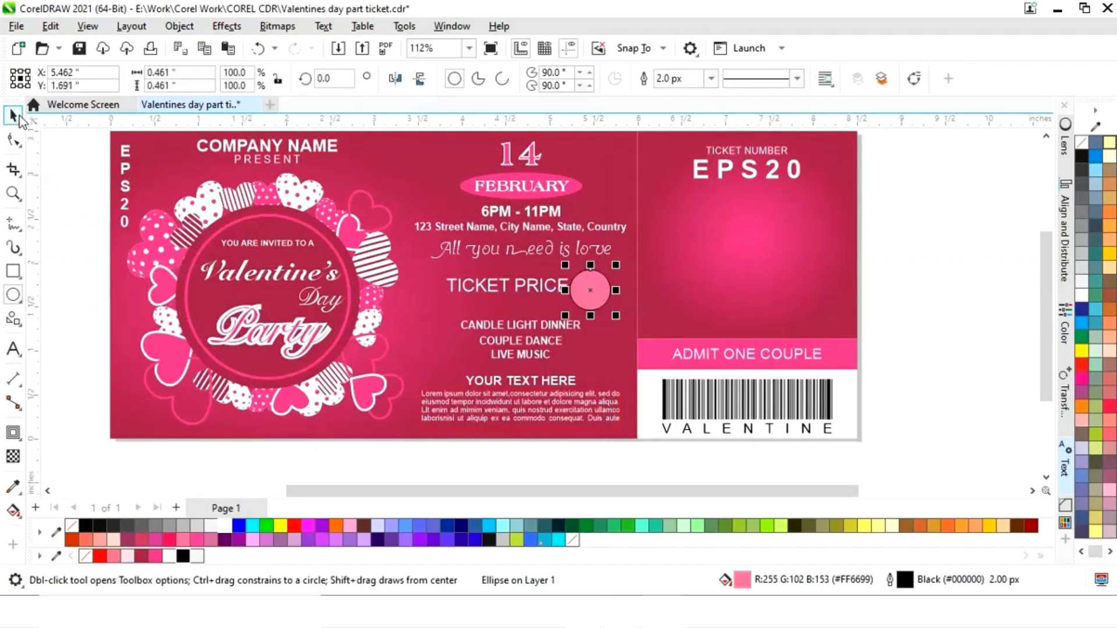
{"action": "left_click", "coordinate": [15, 117]}
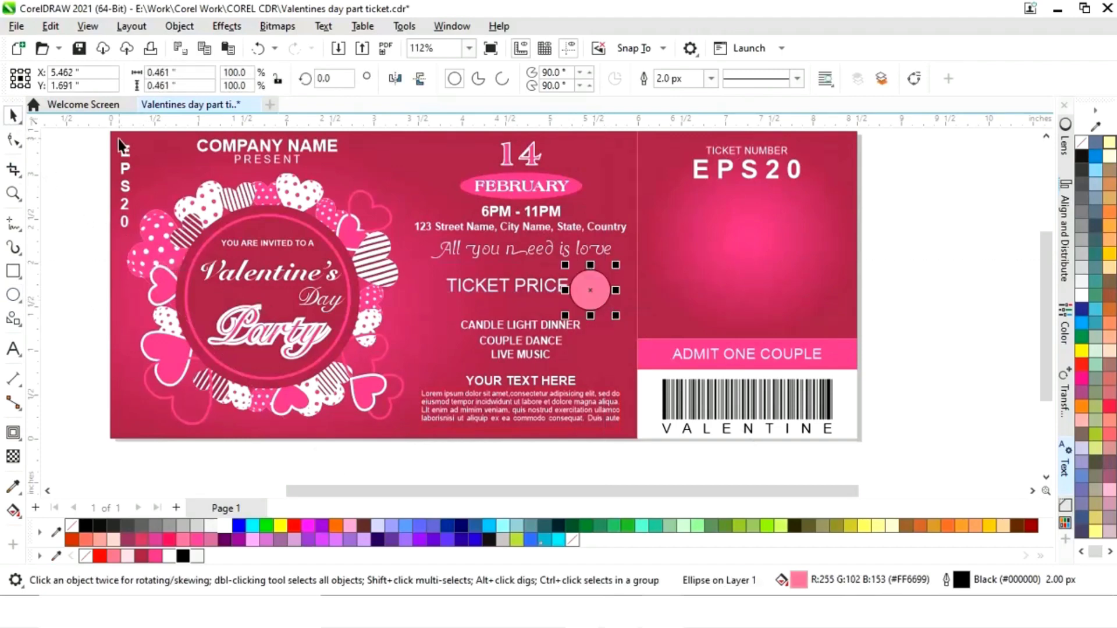
Fill the circle over the $50 with white and give it a 5 px pink #EC2F8B outline.
{"action": "left_click", "coordinate": [227, 528]}
{"action": "right_click", "coordinate": [159, 555]}
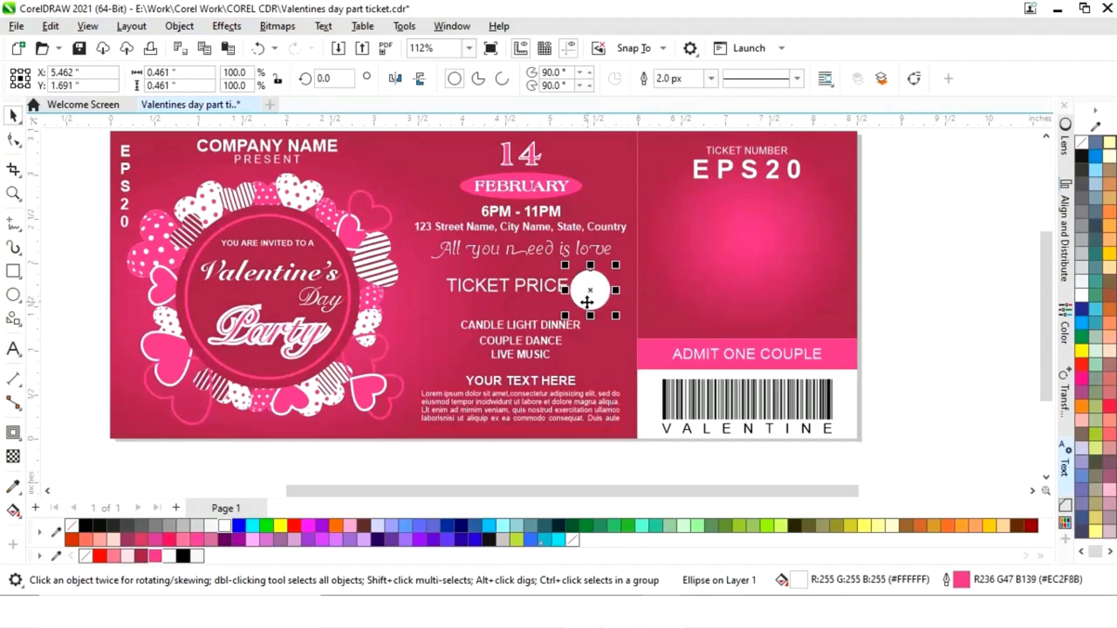
{"action": "left_click", "coordinate": [711, 78]}
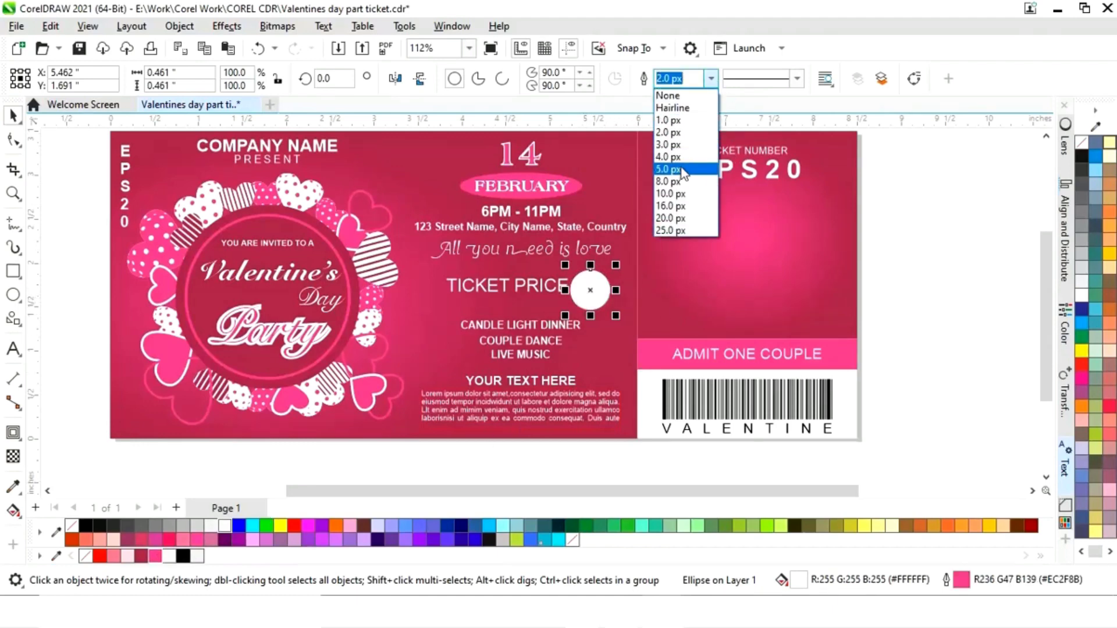
{"action": "left_click", "coordinate": [669, 169]}
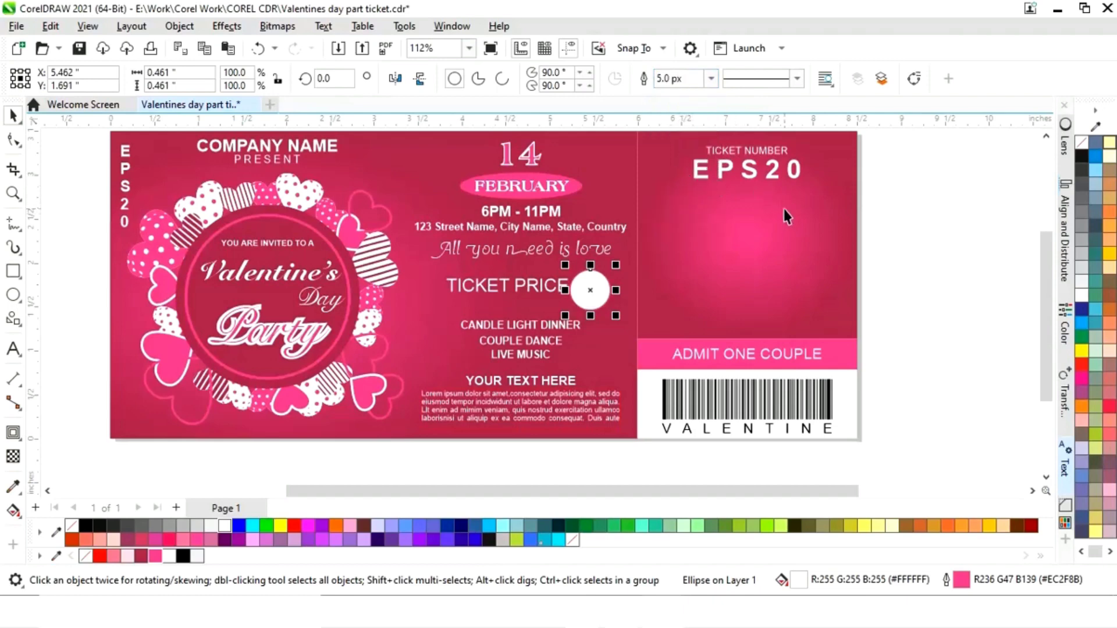
{"action": "key", "text": "ctrl+z"}
Recolour only the $50 characters in the ticket price text to the pink #EC2F8B.
{"action": "left_click", "coordinate": [567, 294]}
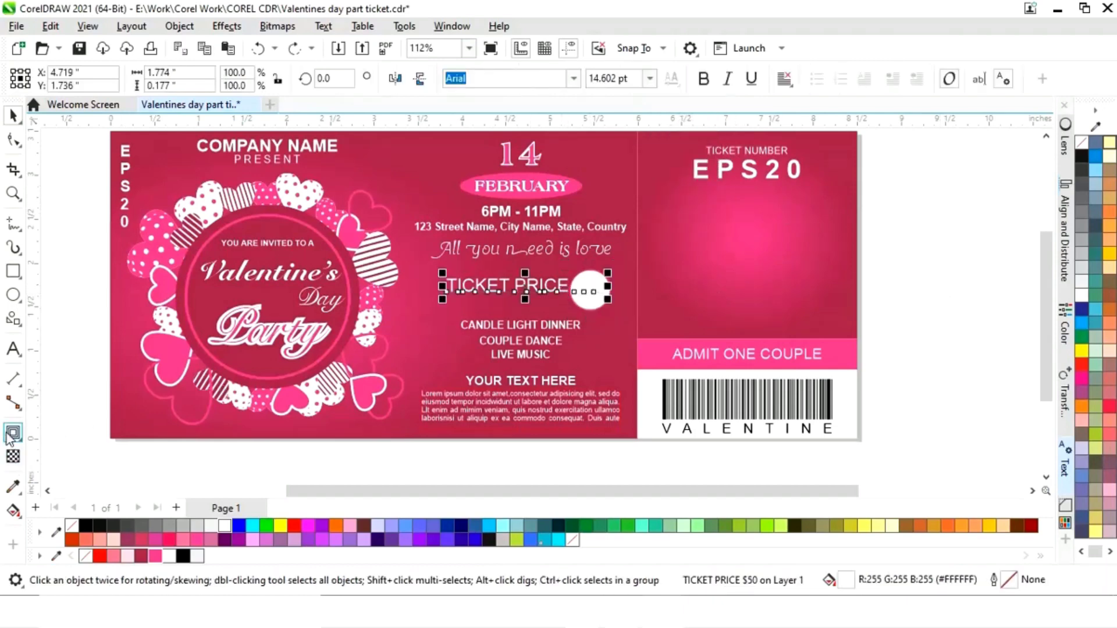
{"action": "left_click", "coordinate": [13, 349]}
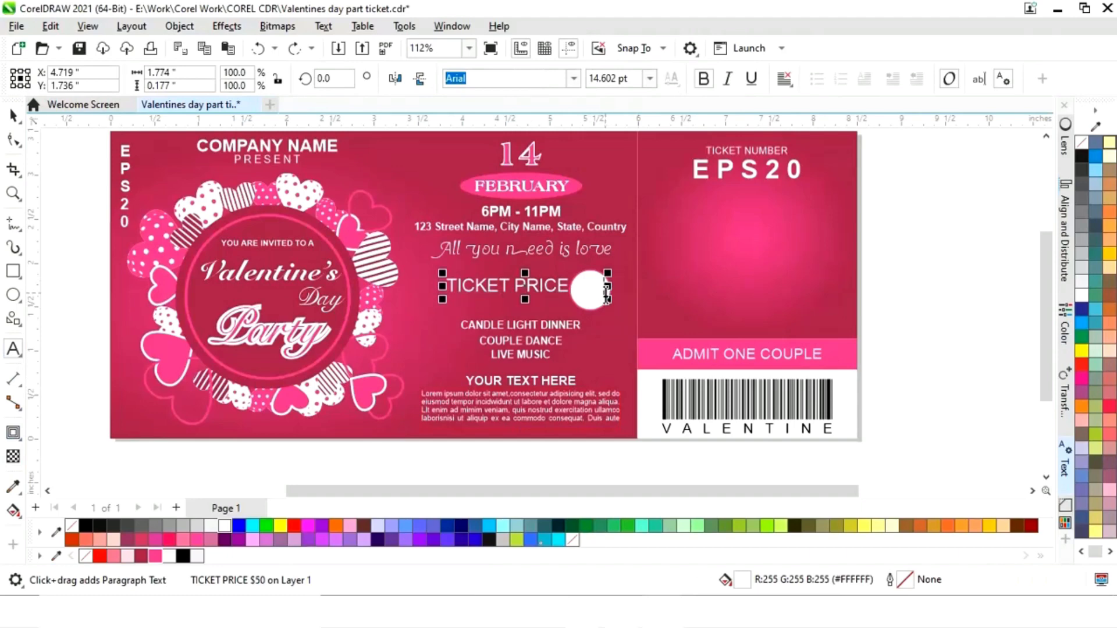
{"action": "left_click_drag", "start_coordinate": [607, 294], "coordinate": [571, 295]}
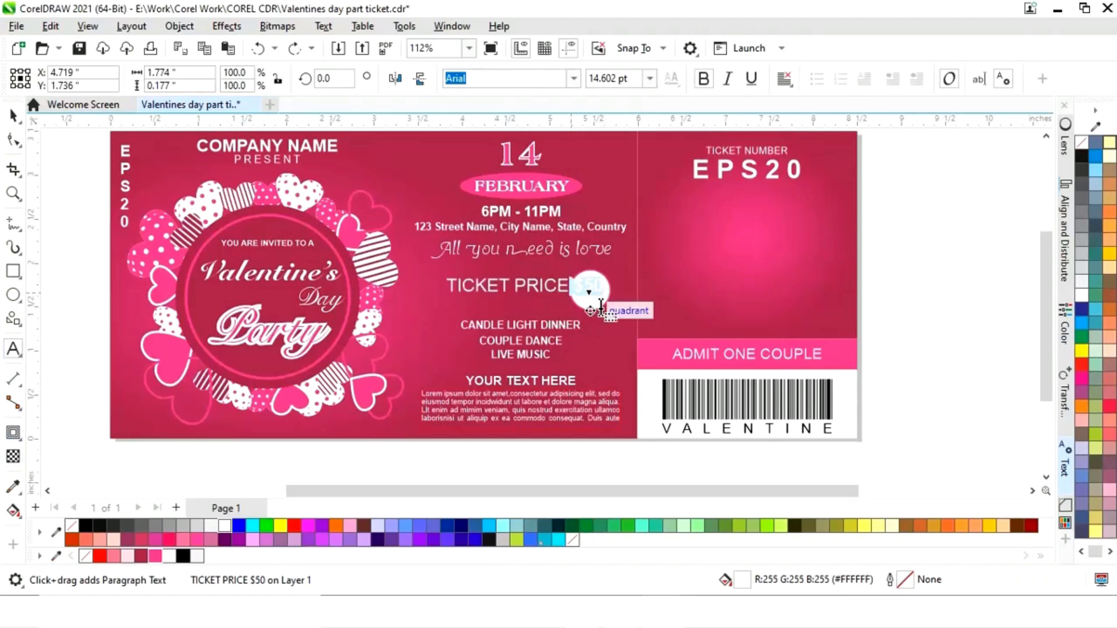
{"action": "left_click", "coordinate": [157, 555]}
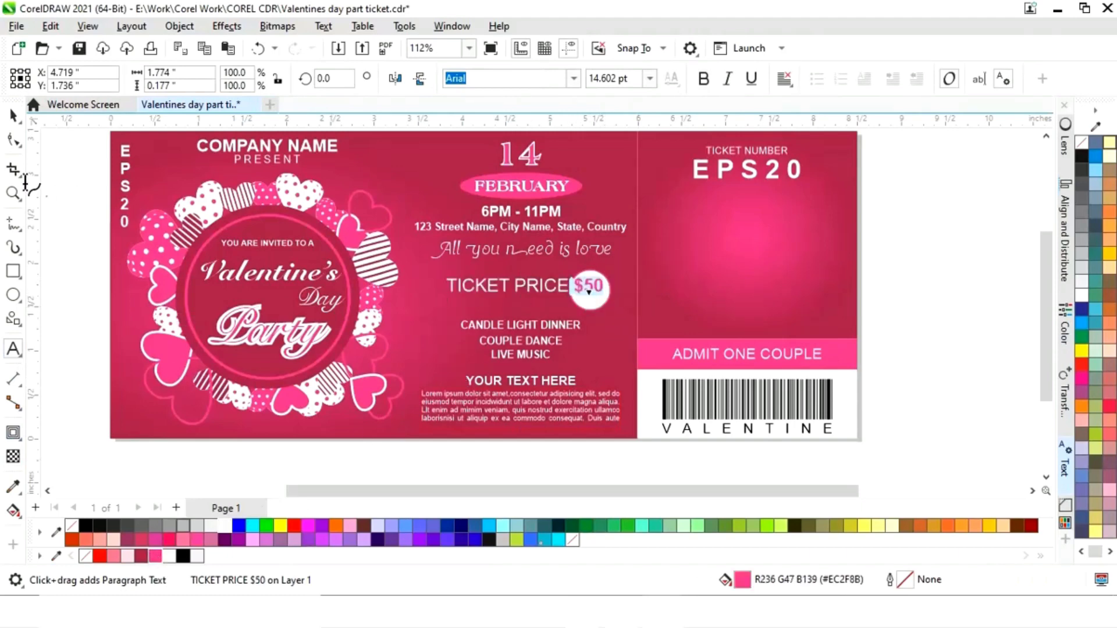
{"action": "left_click", "coordinate": [13, 116]}
{"action": "left_click", "coordinate": [1031, 271]}
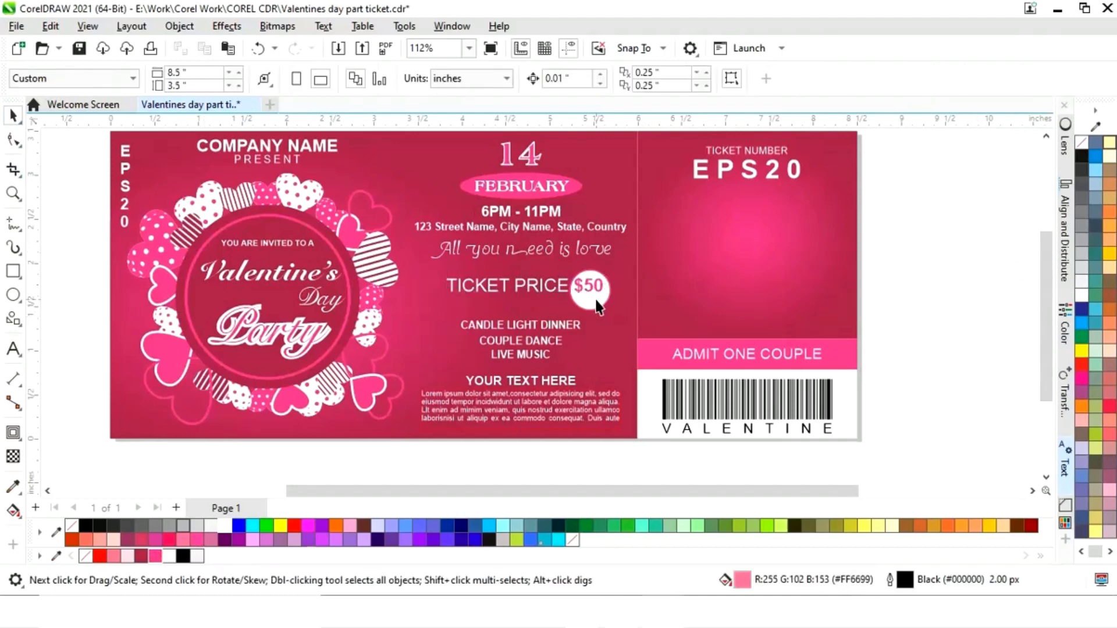
Align the ticket price text and its white circle on one shared horizontal centre line at Y 1.75 inches.
{"action": "left_click", "coordinate": [562, 289]}
{"action": "left_click", "coordinate": [555, 294], "text": "shift"}
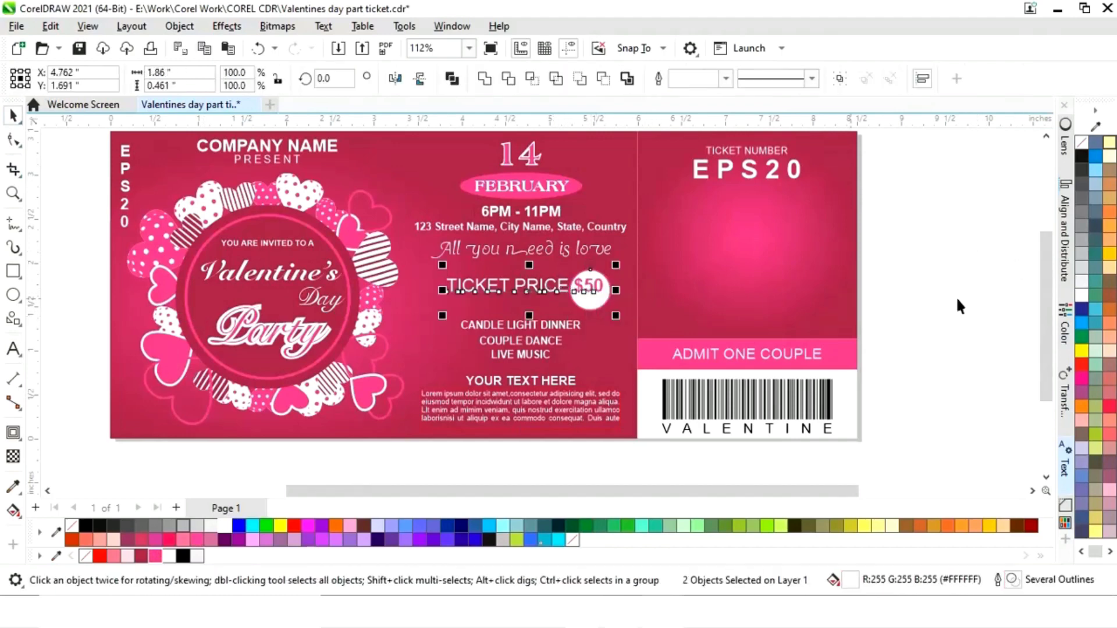
{"action": "left_click", "coordinate": [1066, 239]}
{"action": "left_click", "coordinate": [952, 153]}
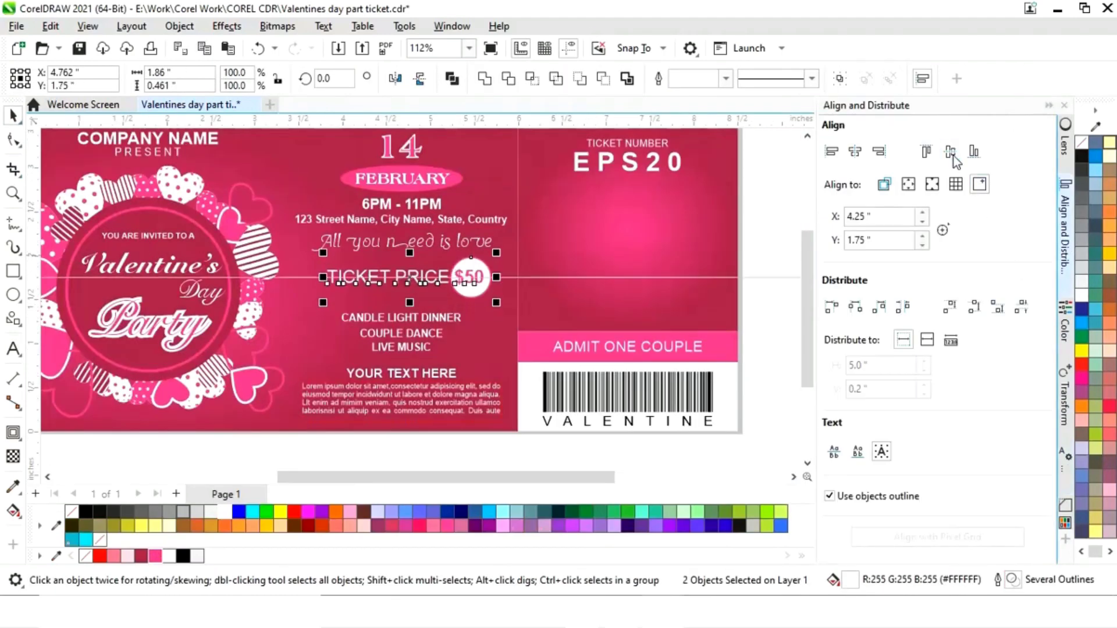
{"action": "left_click", "coordinate": [1049, 106]}
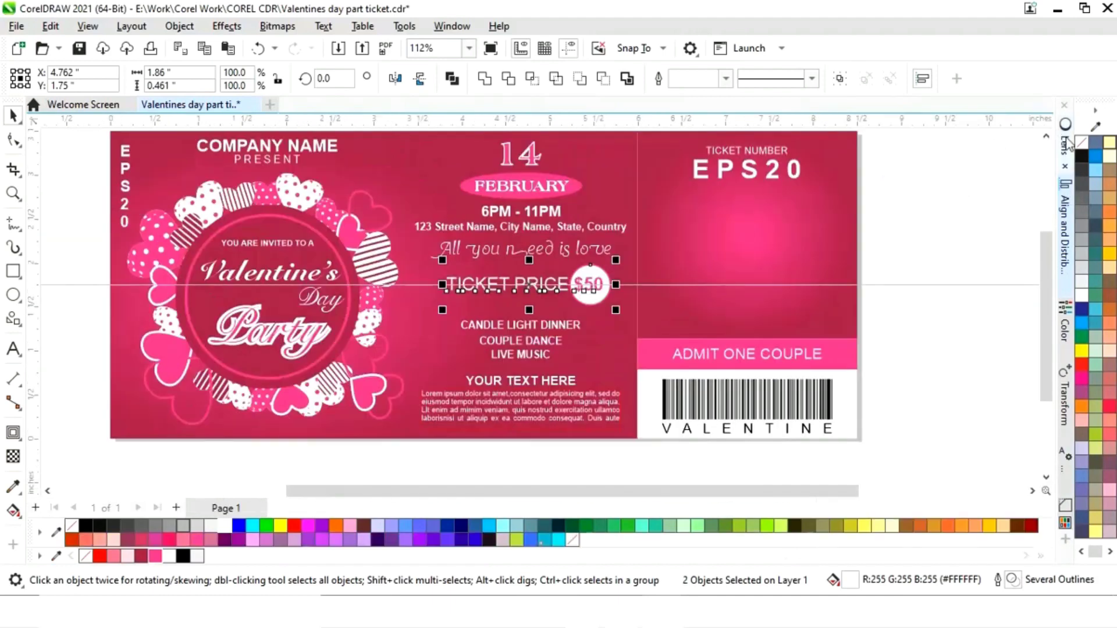
{"action": "left_click", "coordinate": [958, 203]}
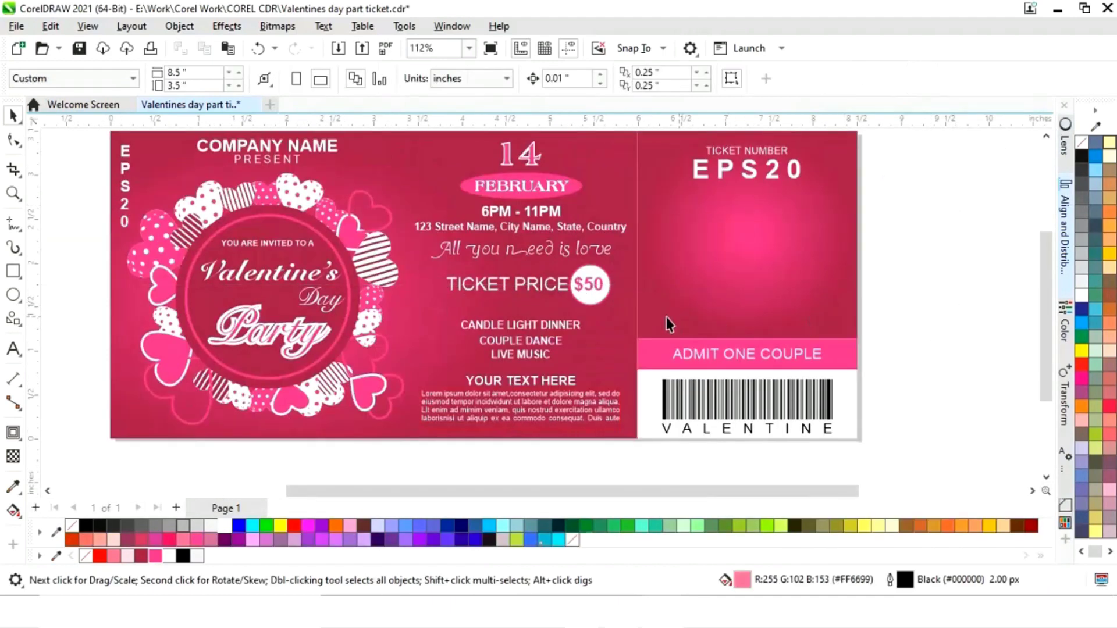
Place a copy of the pink outline heart beside CANDLE LIGHT DINNER, shrunk to about 0.11 inches wide, with a 3 px outline.
{"action": "left_click", "coordinate": [402, 387]}
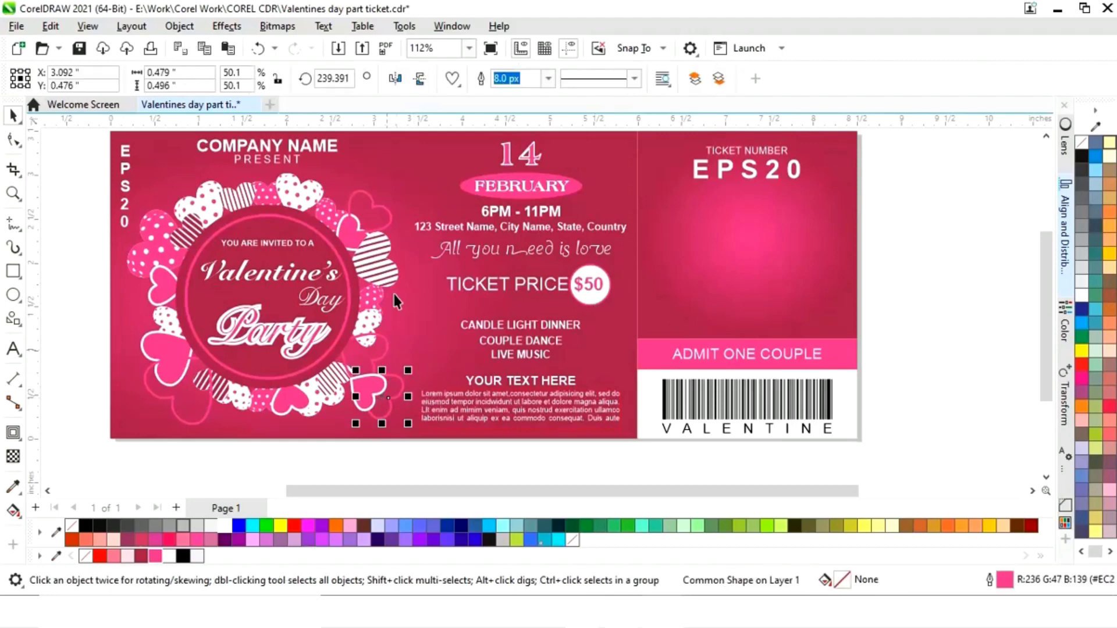
{"action": "left_click_drag", "start_coordinate": [389, 223], "coordinate": [431, 315]}
{"action": "key", "text": "z"}
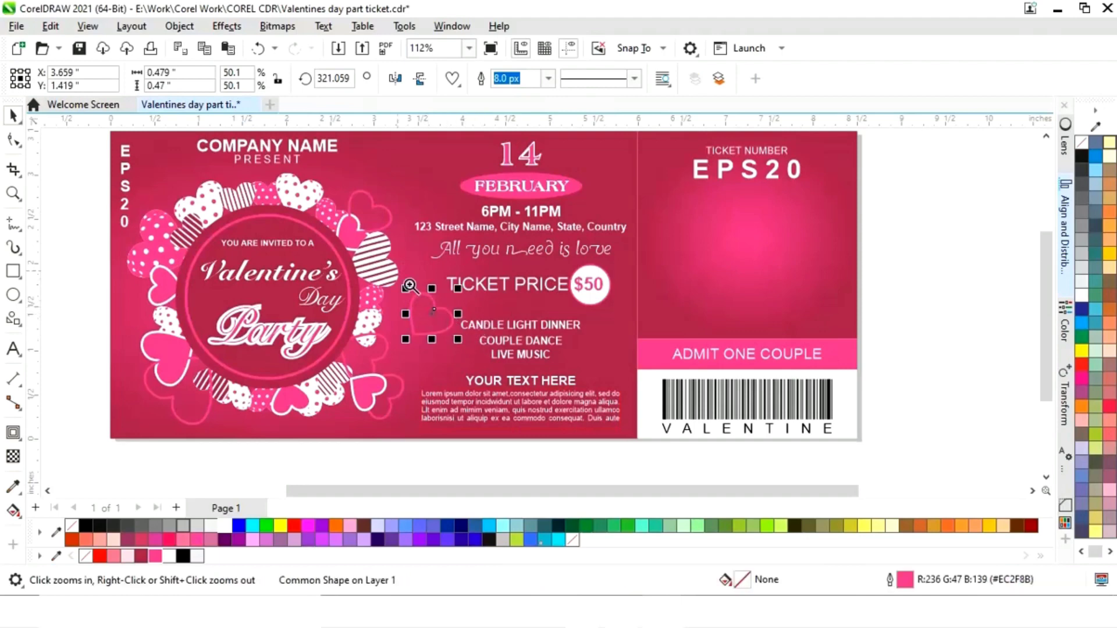
{"action": "left_click_drag", "start_coordinate": [392, 269], "coordinate": [503, 365]}
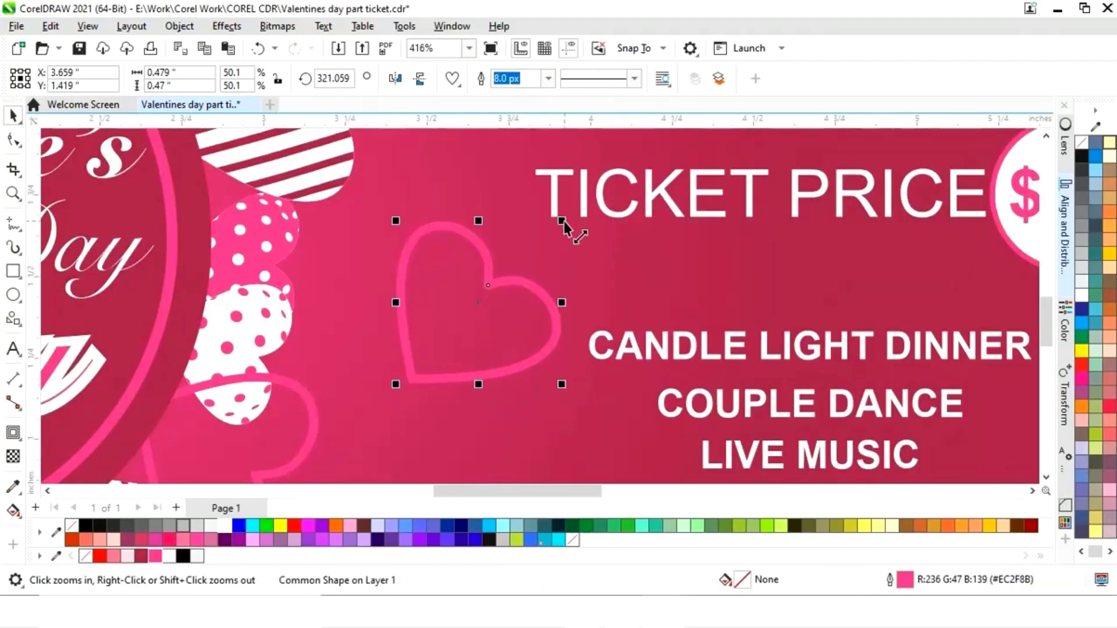
{"action": "left_click_drag", "start_coordinate": [562, 221], "coordinate": [548, 346]}
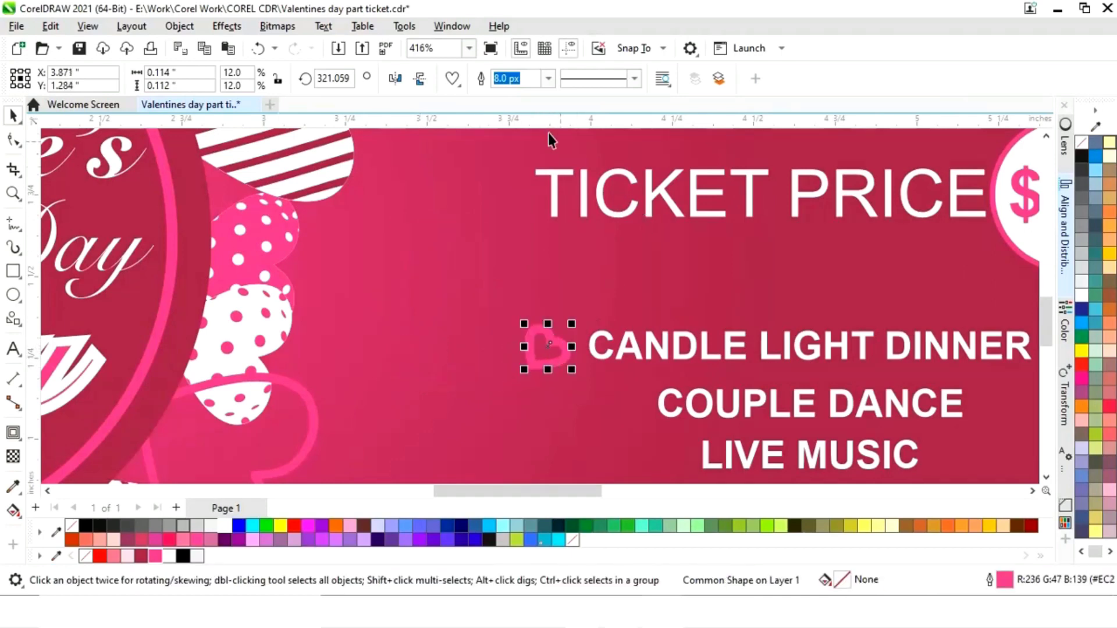
{"action": "left_click", "coordinate": [547, 78]}
{"action": "left_click", "coordinate": [524, 143]}
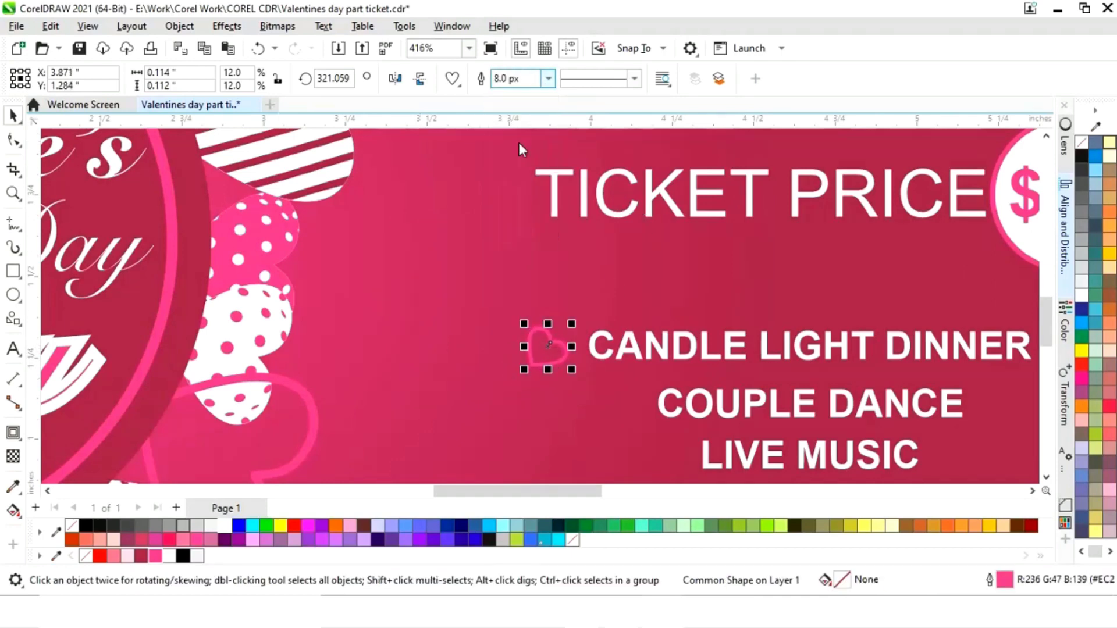
Add a white-filled copy about 0.07 inches wide inside the small heart and group the two hearts.
{"action": "left_click_drag", "start_coordinate": [548, 347], "coordinate": [572, 325]}
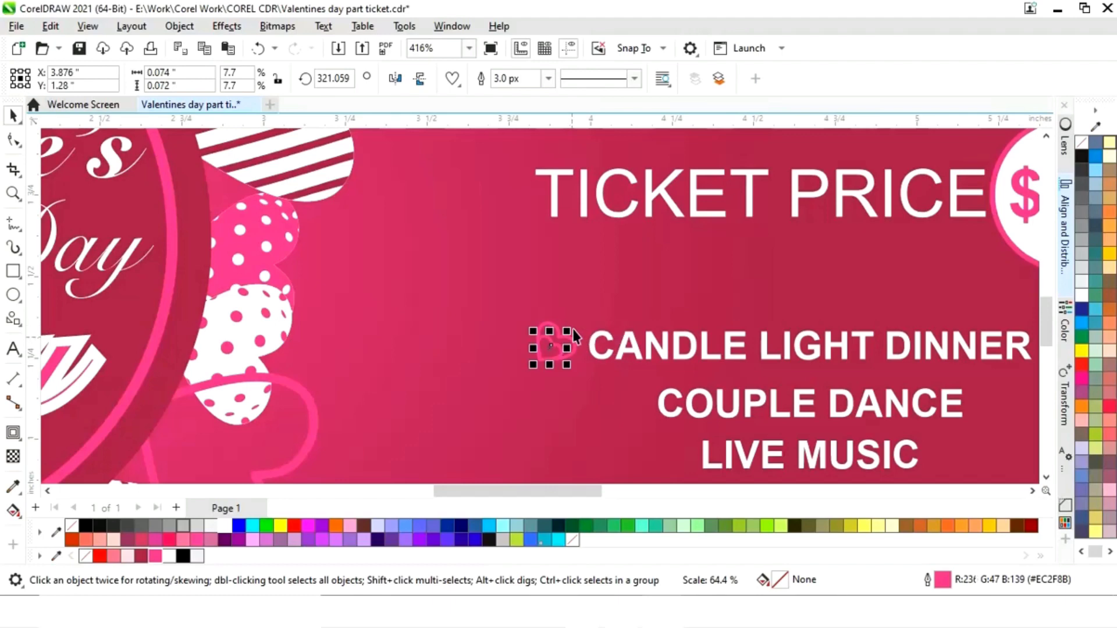
{"action": "left_click", "coordinate": [229, 526]}
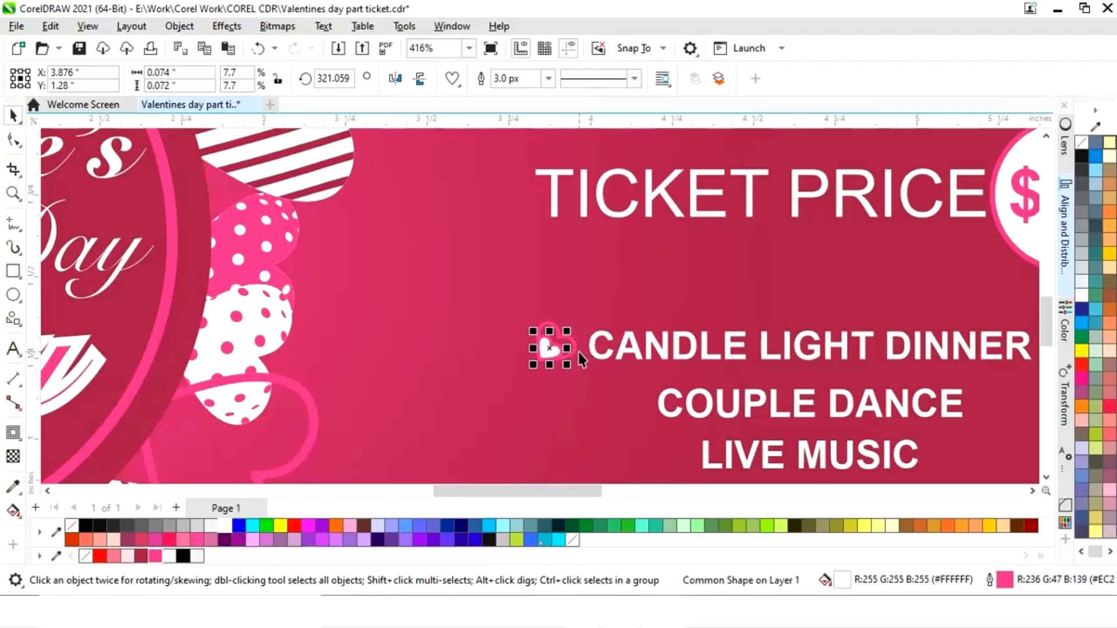
{"action": "left_click", "coordinate": [576, 355], "text": "shift"}
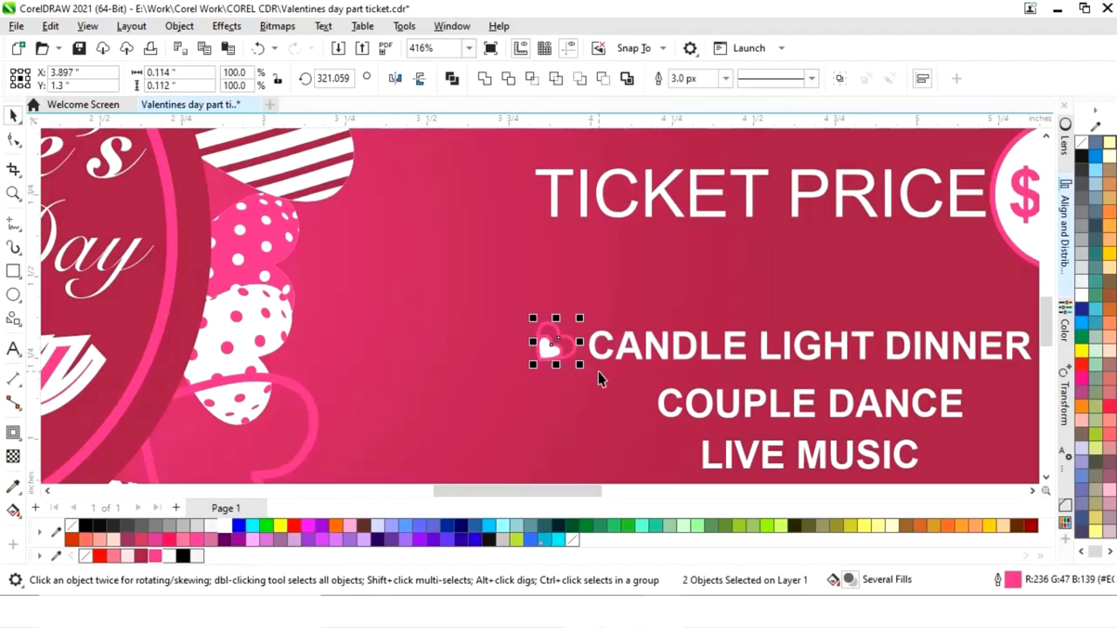
{"action": "key", "text": "ctrl+g"}
Shrink the heart group to about 0.07 inches as a bullet for CANDLE LIGHT DINNER and copy it beside COUPLE DANCE and LIVE MUSIC.
{"action": "left_click_drag", "start_coordinate": [584, 320], "coordinate": [563, 372]}
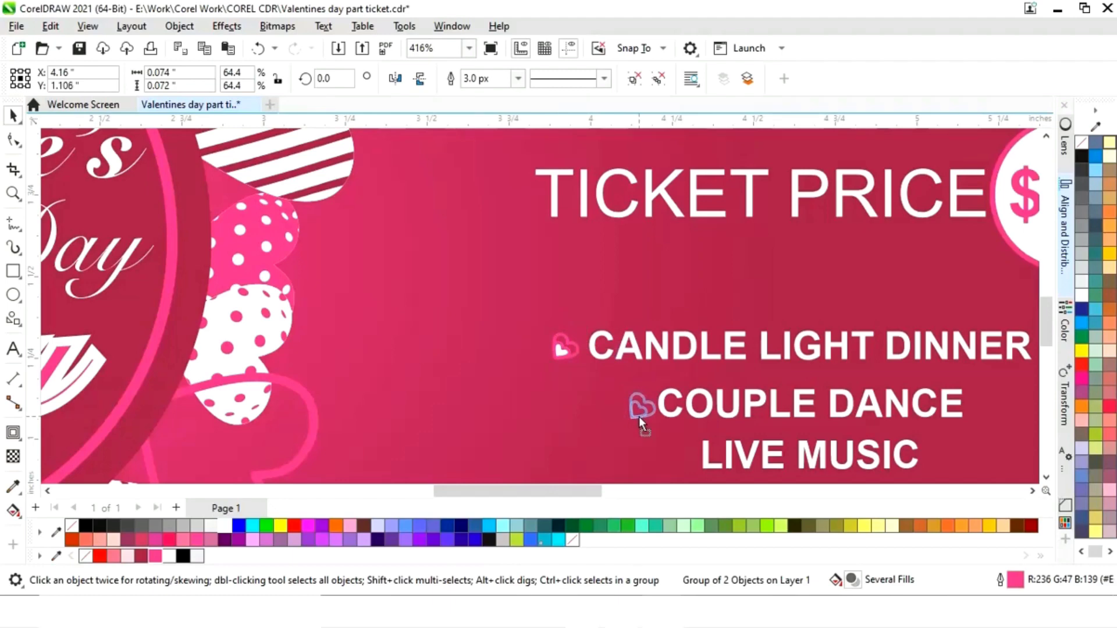
{"action": "left_click_drag", "start_coordinate": [633, 416], "coordinate": [633, 416]}
{"action": "right_click", "coordinate": [633, 415]}
{"action": "left_click_drag", "start_coordinate": [589, 491], "coordinate": [625, 502]}
{"action": "left_click_drag", "start_coordinate": [416, 406], "coordinate": [453, 456]}
{"action": "key", "text": "shift+F4"}
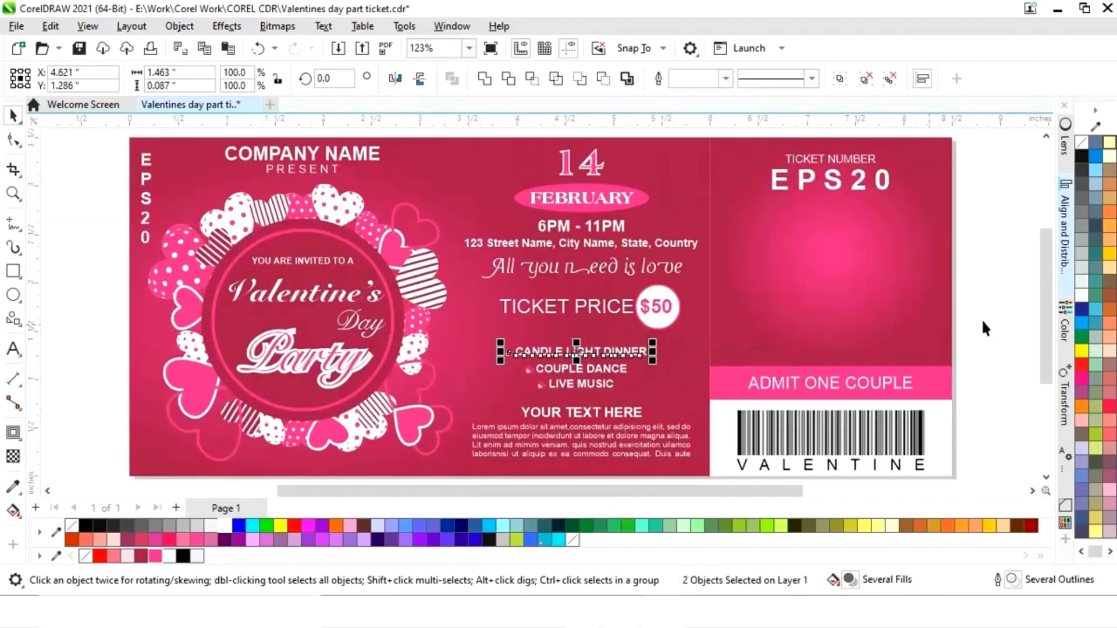
{"action": "left_click", "coordinate": [986, 291]}
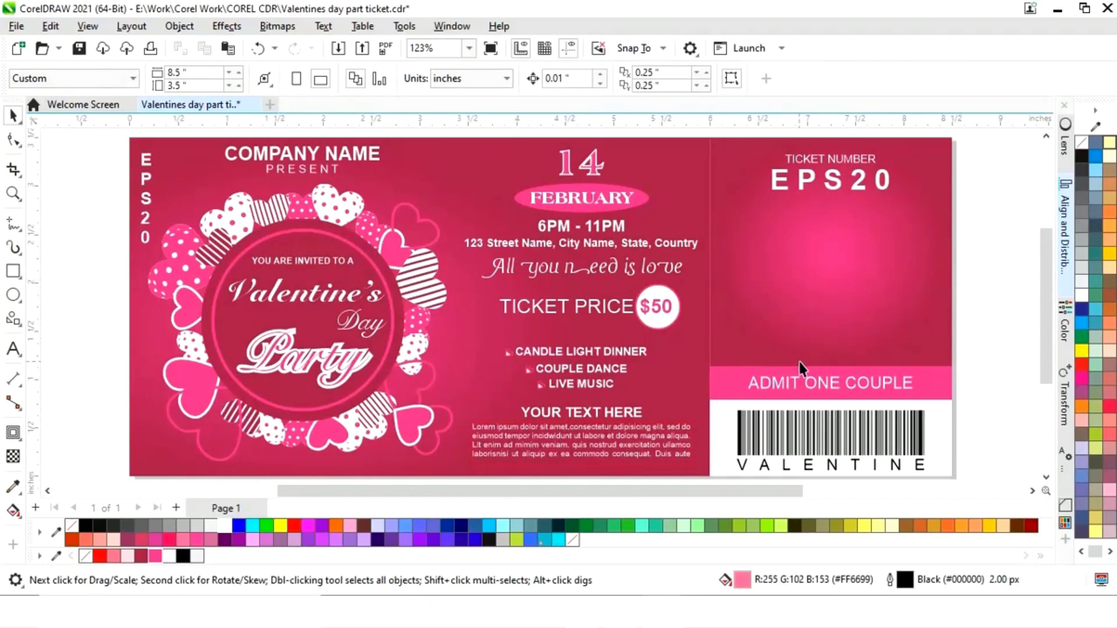
Apply a black Multiply drop shadow with opacity 50 and feather 15 to the Party lettering.
{"action": "left_click", "coordinate": [297, 339]}
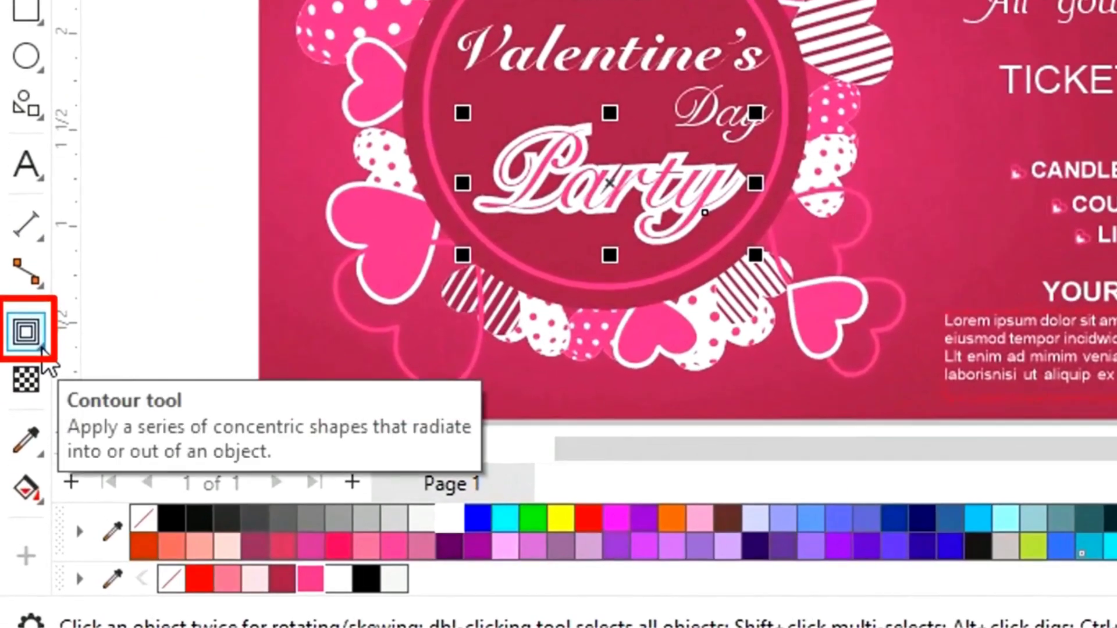
{"action": "left_click", "coordinate": [26, 420]}
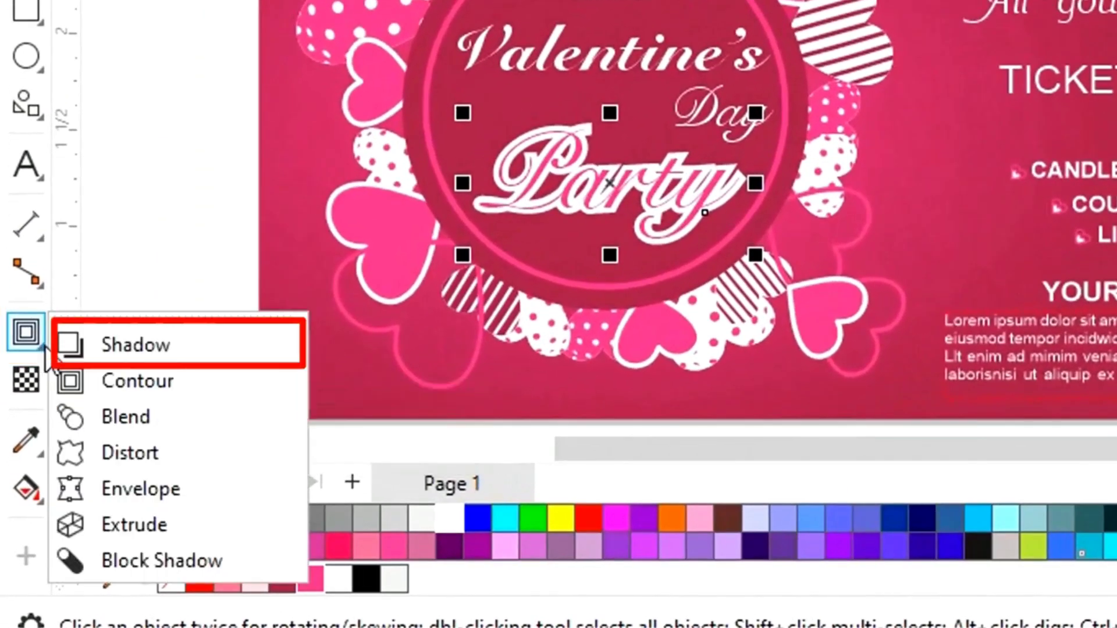
{"action": "left_click", "coordinate": [149, 352]}
{"action": "left_click_drag", "start_coordinate": [609, 183], "coordinate": [605, 220]}
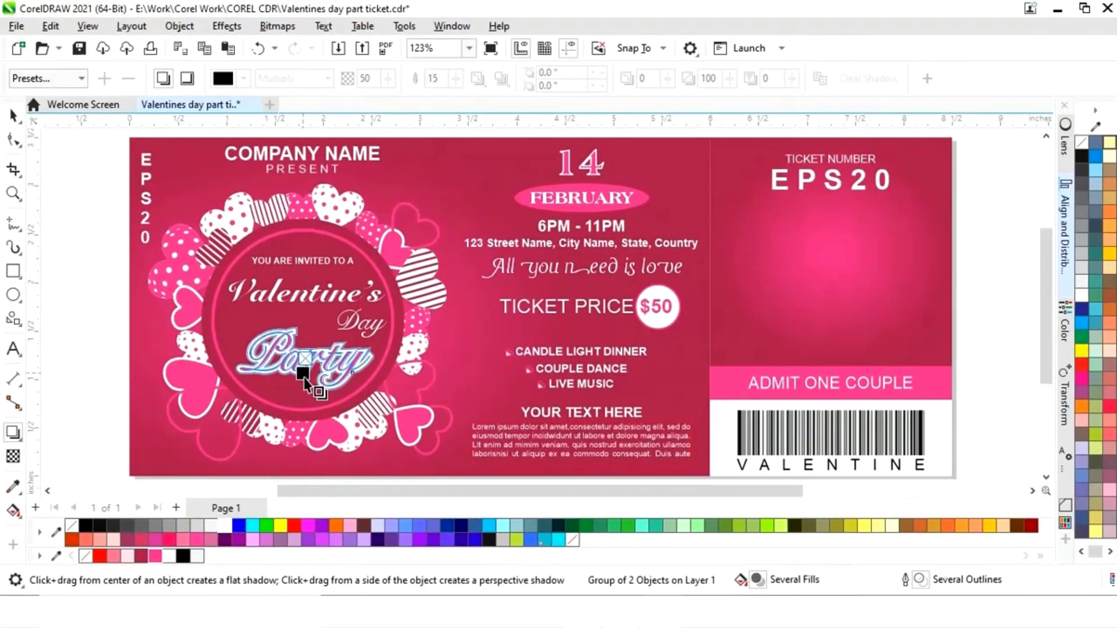
{"action": "left_click_drag", "start_coordinate": [305, 386], "coordinate": [306, 389]}
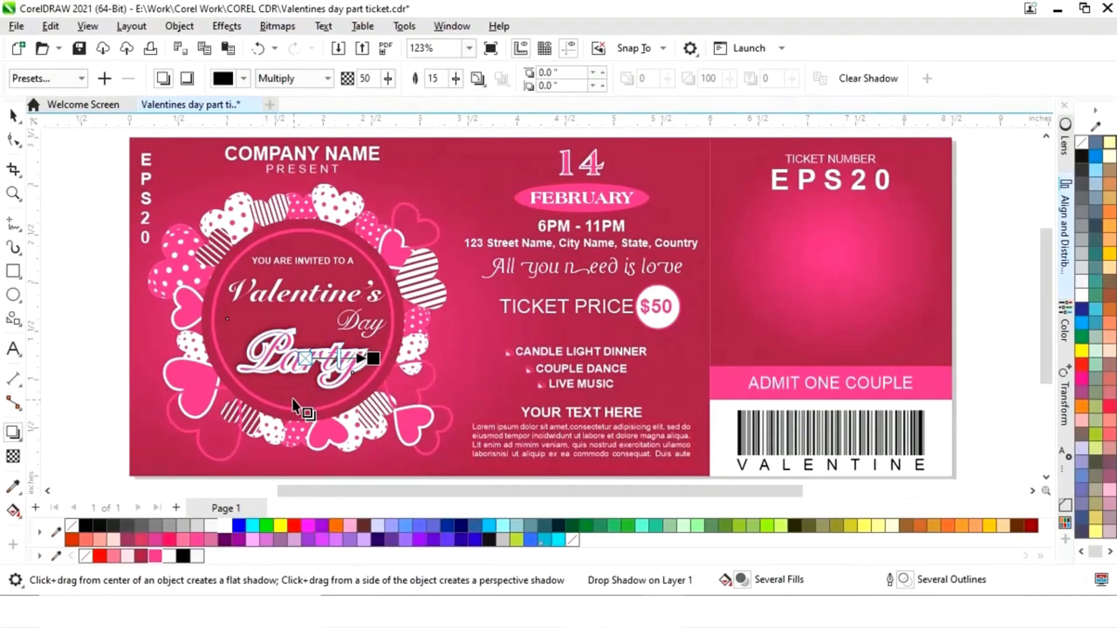
{"action": "key", "text": "z"}
{"action": "left_click_drag", "start_coordinate": [213, 285], "coordinate": [420, 420]}
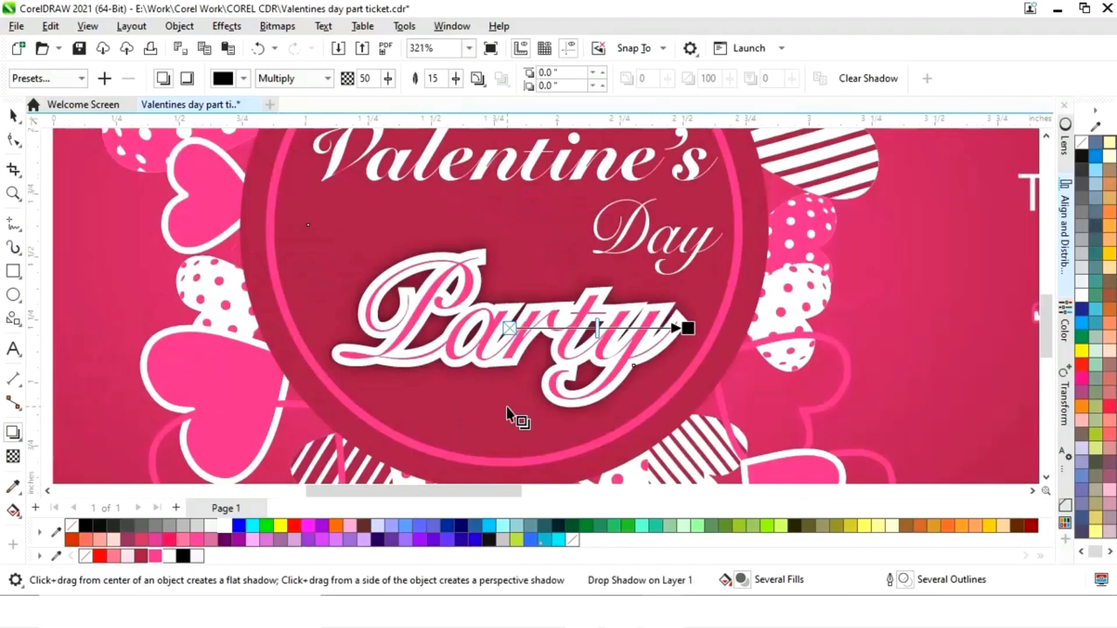
{"action": "key", "text": "F3"}
Apply matching black Multiply drop shadows to the Valentine's and Day texts inside the heart ring.
{"action": "key", "text": "z"}
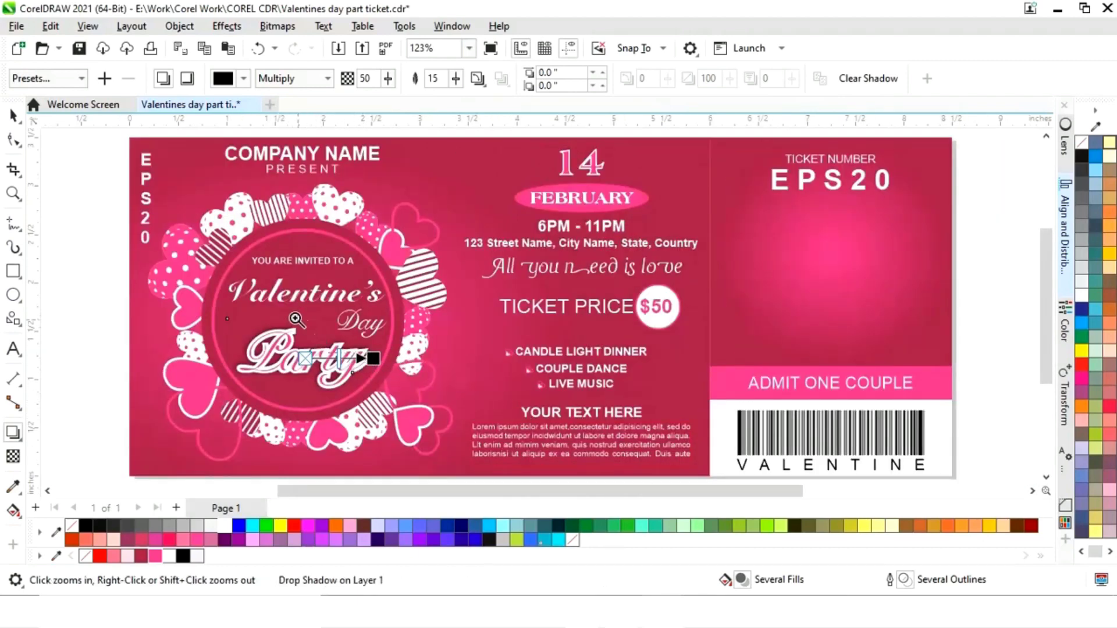
{"action": "left_click_drag", "start_coordinate": [198, 238], "coordinate": [454, 356]}
{"action": "left_click", "coordinate": [497, 312]}
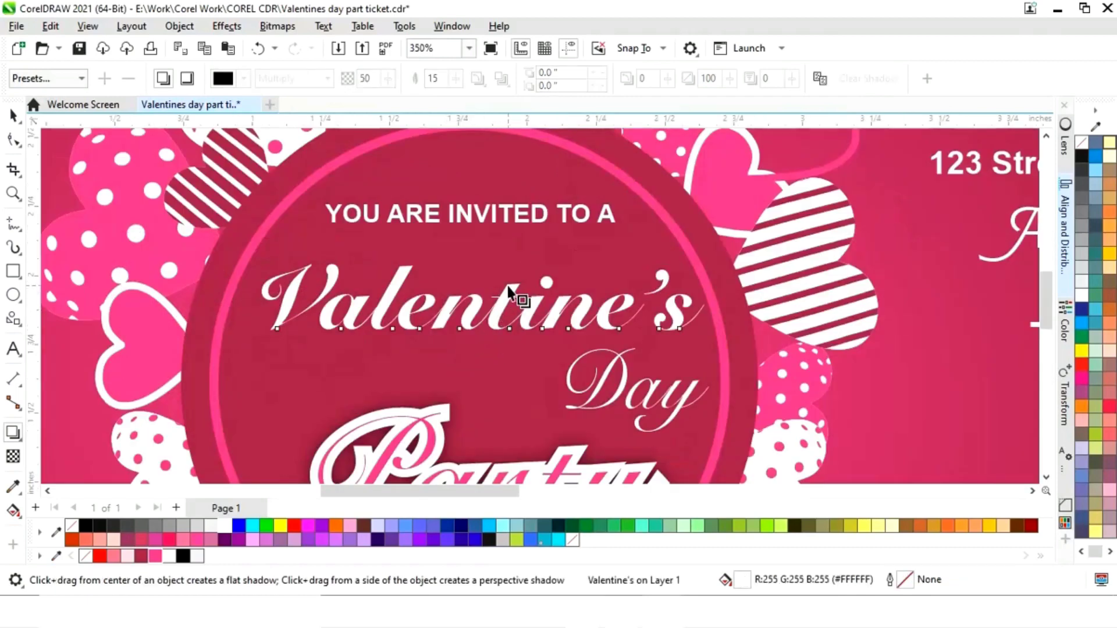
{"action": "left_click_drag", "start_coordinate": [482, 298], "coordinate": [480, 330]}
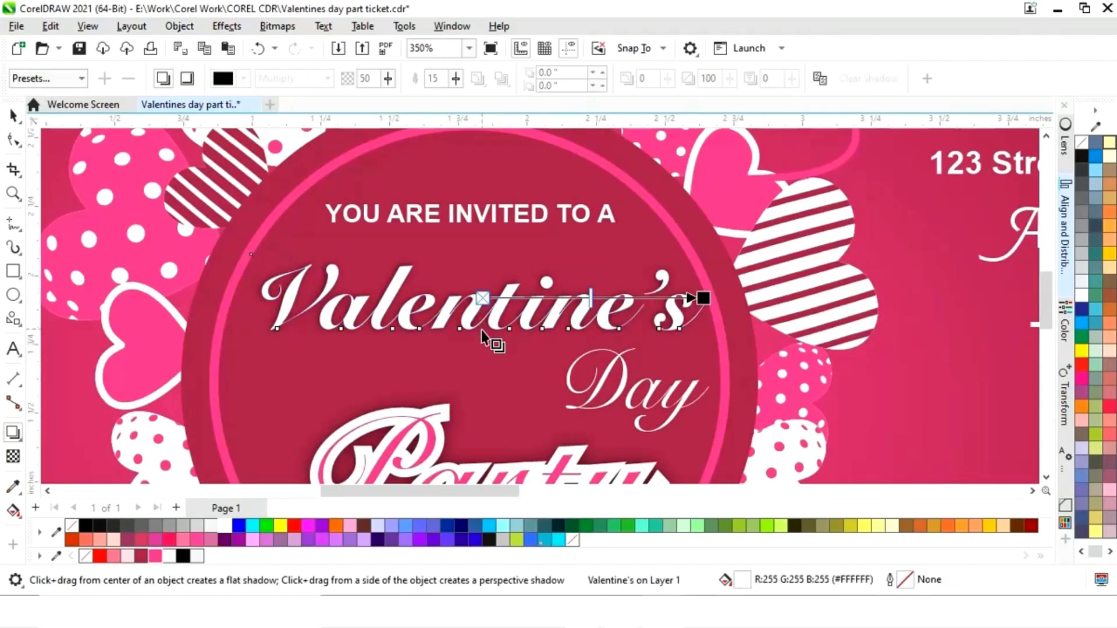
{"action": "left_click", "coordinate": [622, 383]}
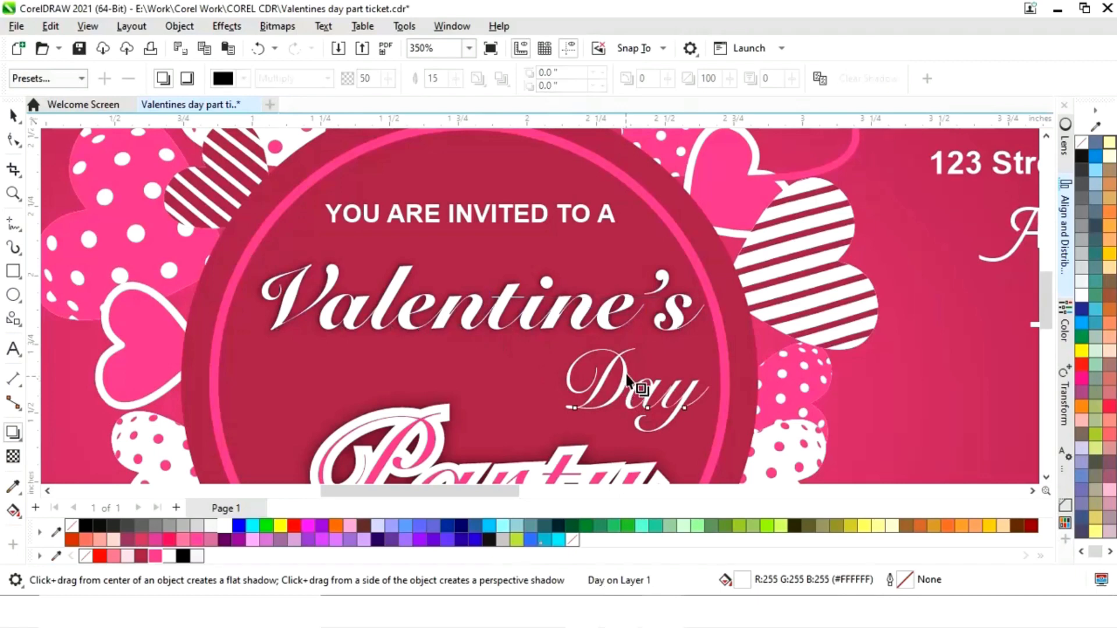
{"action": "left_click_drag", "start_coordinate": [638, 390], "coordinate": [706, 393]}
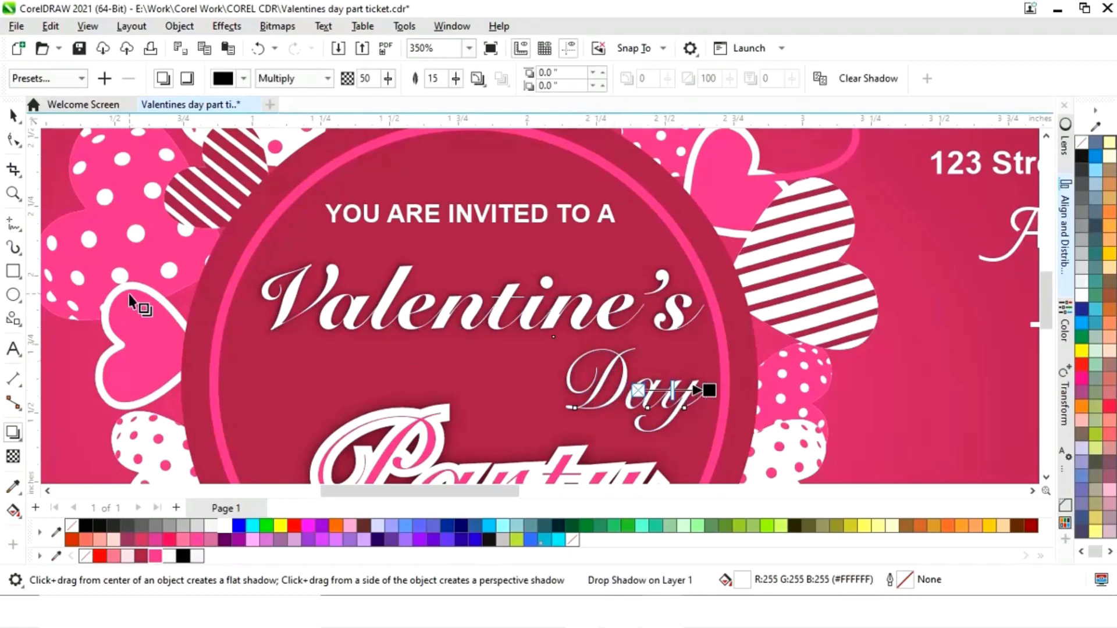
{"action": "key", "text": "space"}
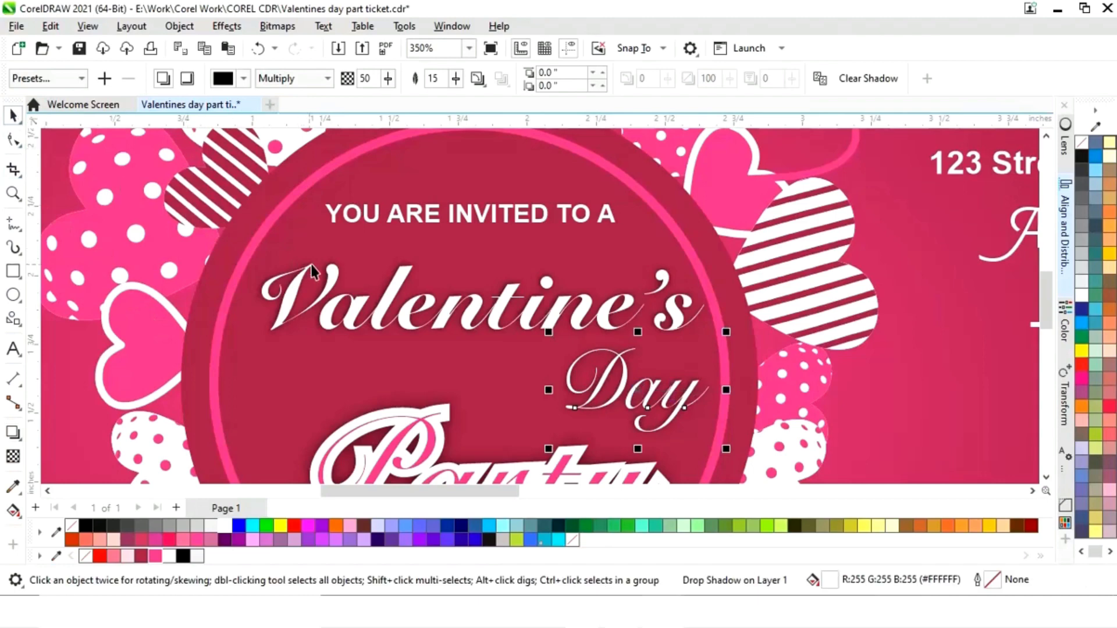
{"action": "key", "text": "shift+F4"}
{"action": "left_click", "coordinate": [976, 304]}
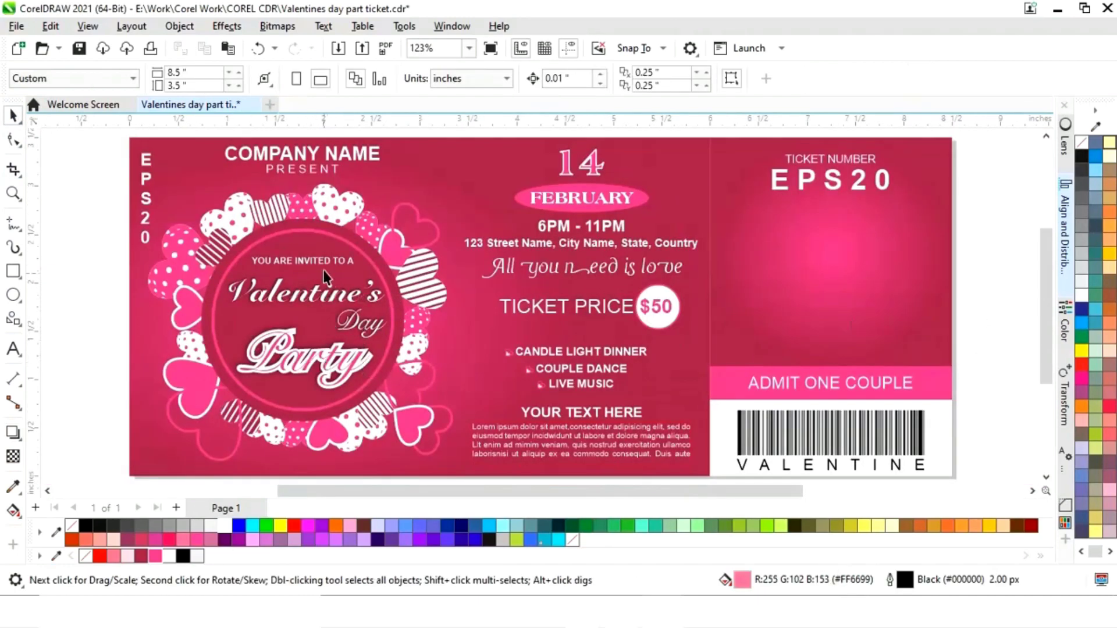
Copy the invitation line with the Valentine's, Day and Party lettering from the heart ring onto the ticket stub below EPS20.
{"action": "left_click", "coordinate": [323, 259]}
{"action": "left_click", "coordinate": [324, 297], "text": "shift"}
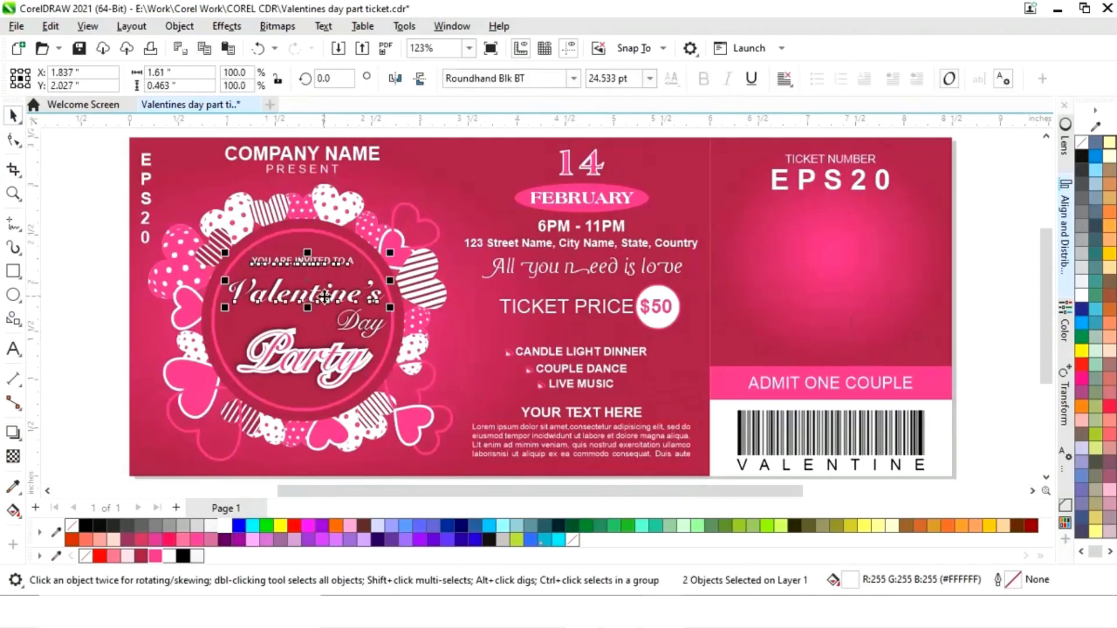
{"action": "left_click", "coordinate": [360, 333], "text": "shift"}
{"action": "left_click", "coordinate": [349, 372], "text": "shift"}
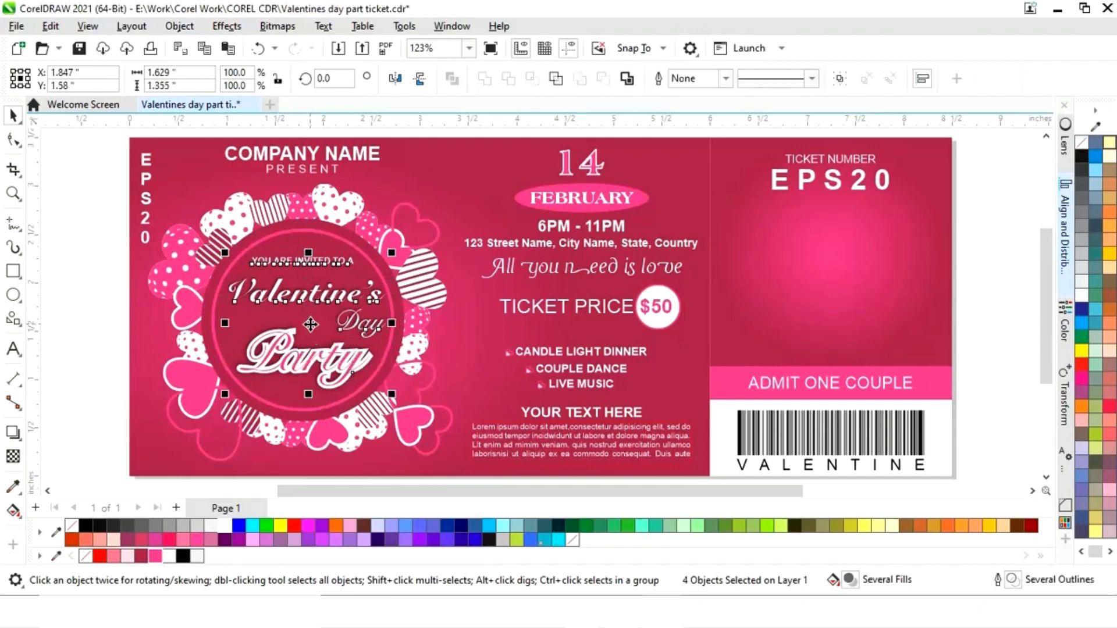
{"action": "left_click_drag", "start_coordinate": [310, 324], "coordinate": [841, 274]}
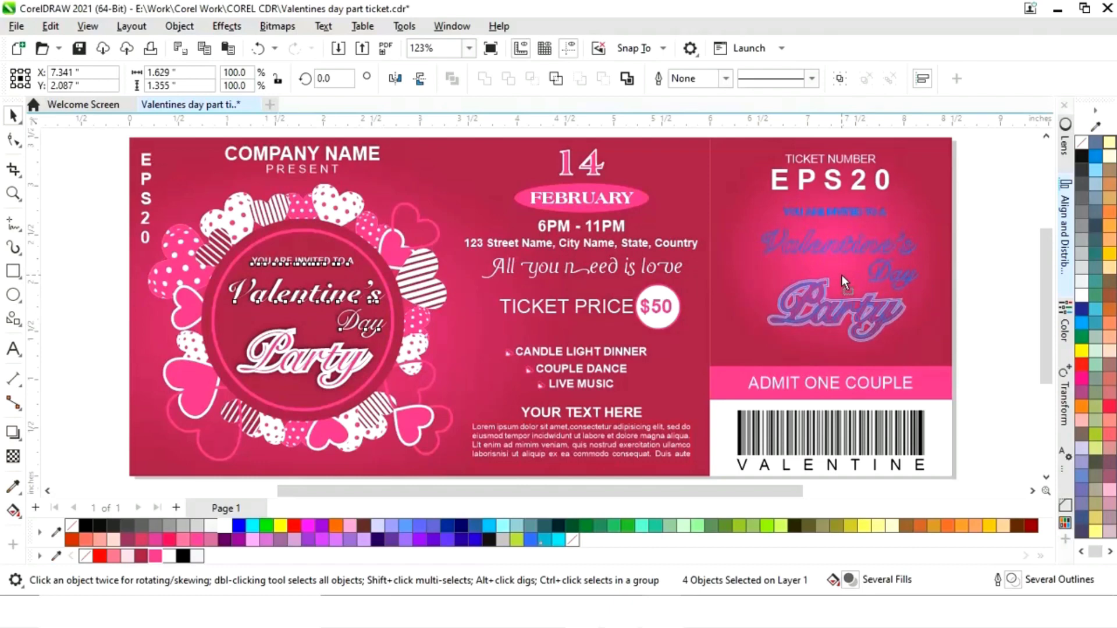
{"action": "left_click_drag", "start_coordinate": [841, 274], "coordinate": [841, 274]}
{"action": "left_click", "coordinate": [768, 477]}
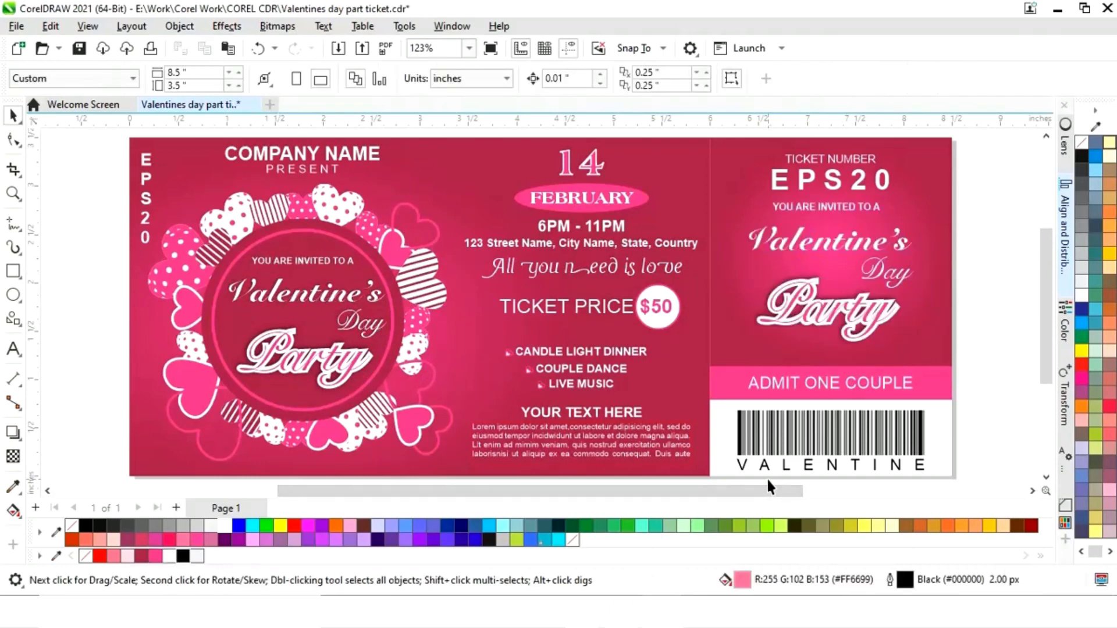
Copy the All you need is love text onto the stub, just above the ADMIT ONE COUPLE band.
{"action": "left_click_drag", "start_coordinate": [734, 492], "coordinate": [738, 497]}
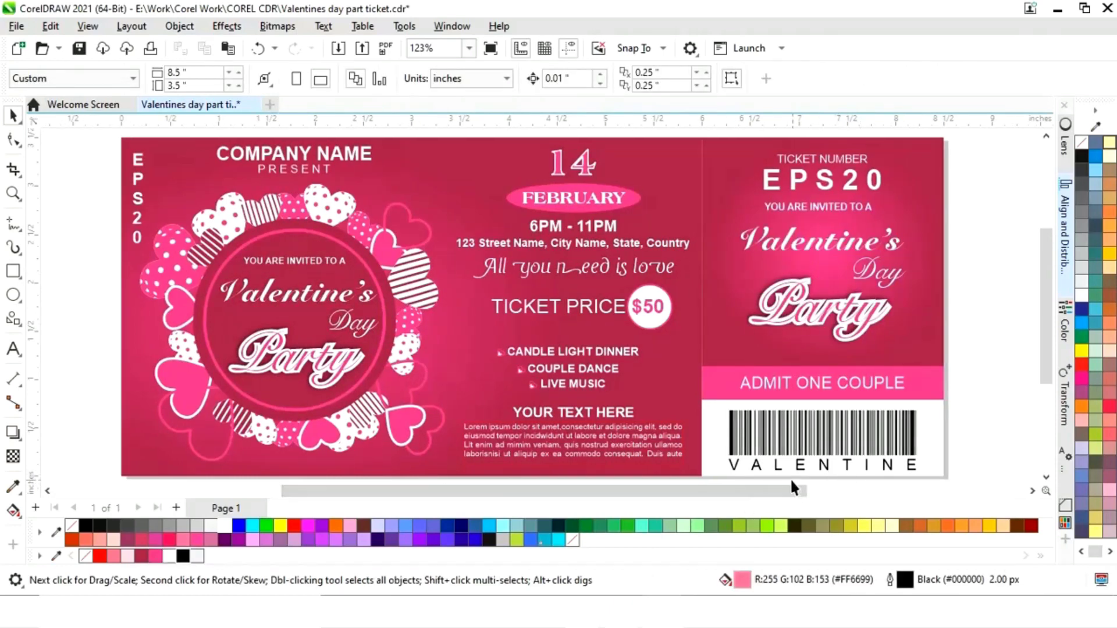
{"action": "left_click", "coordinate": [584, 267]}
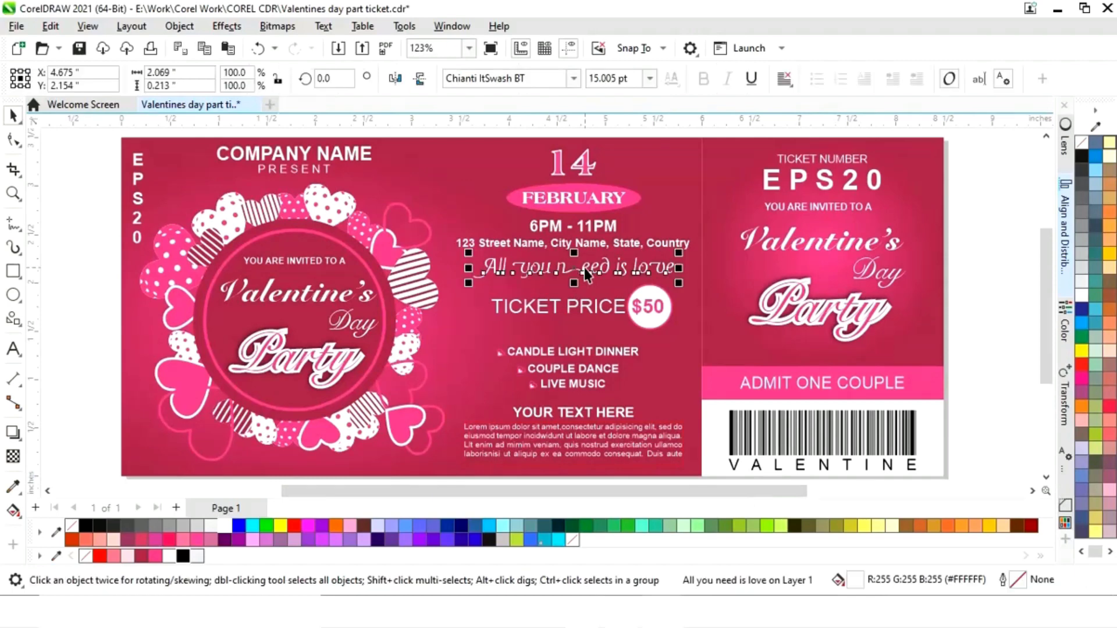
{"action": "left_click_drag", "start_coordinate": [584, 267], "coordinate": [823, 349]}
{"action": "right_click", "coordinate": [822, 349]}
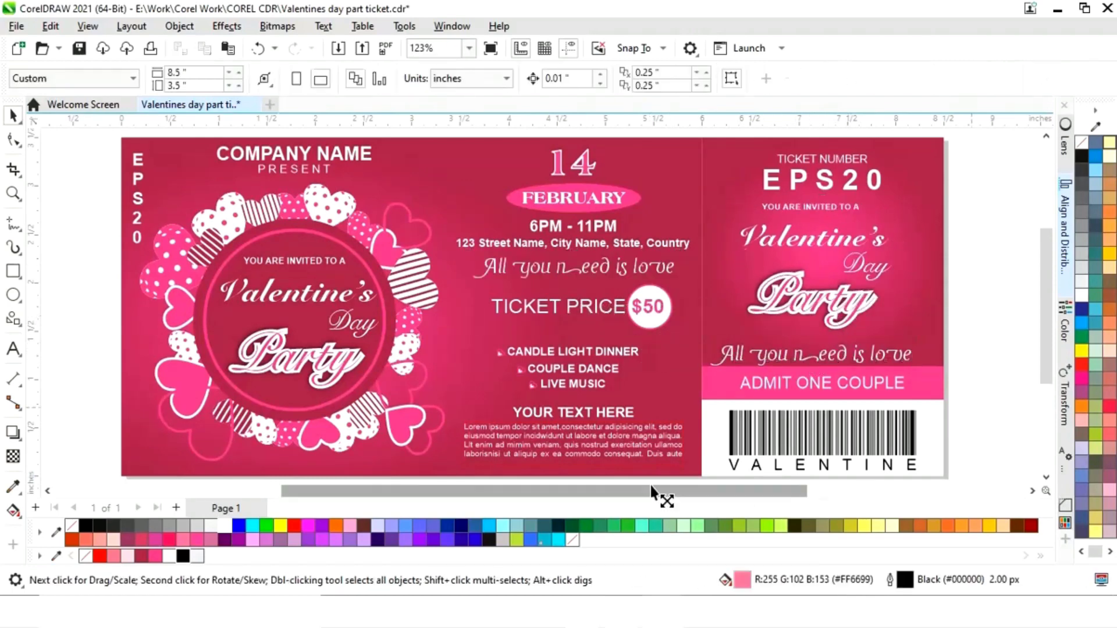
Center the copied invitation lettering and the All you need is love line horizontally on the stub's gradient panel.
{"action": "left_click_drag", "start_coordinate": [669, 494], "coordinate": [702, 501]}
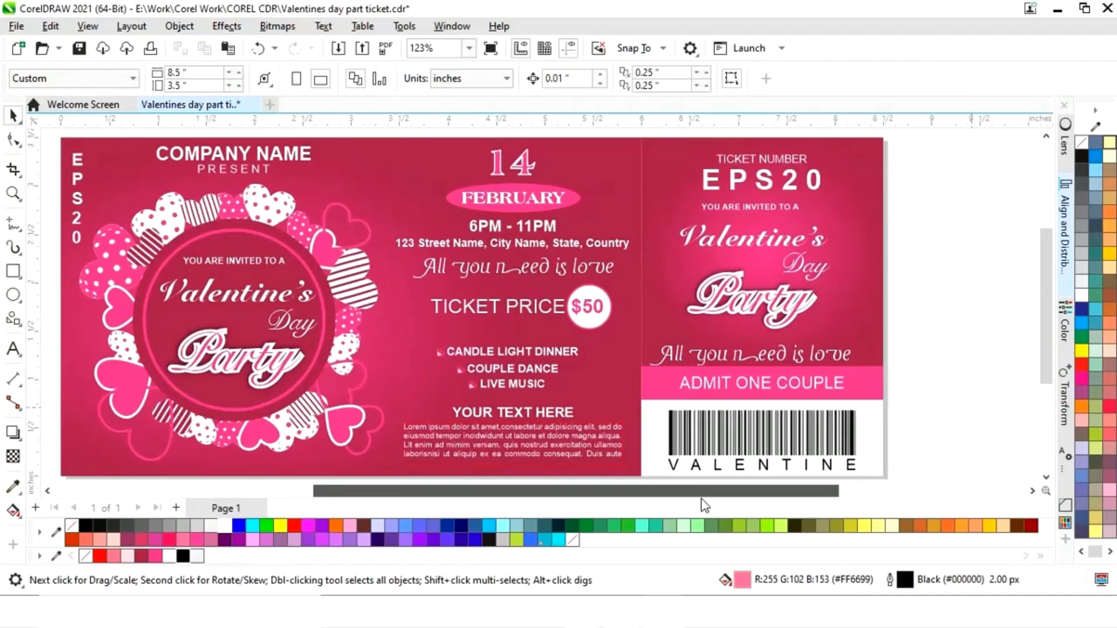
{"action": "left_click", "coordinate": [780, 290]}
{"action": "left_click", "coordinate": [865, 235], "text": "shift"}
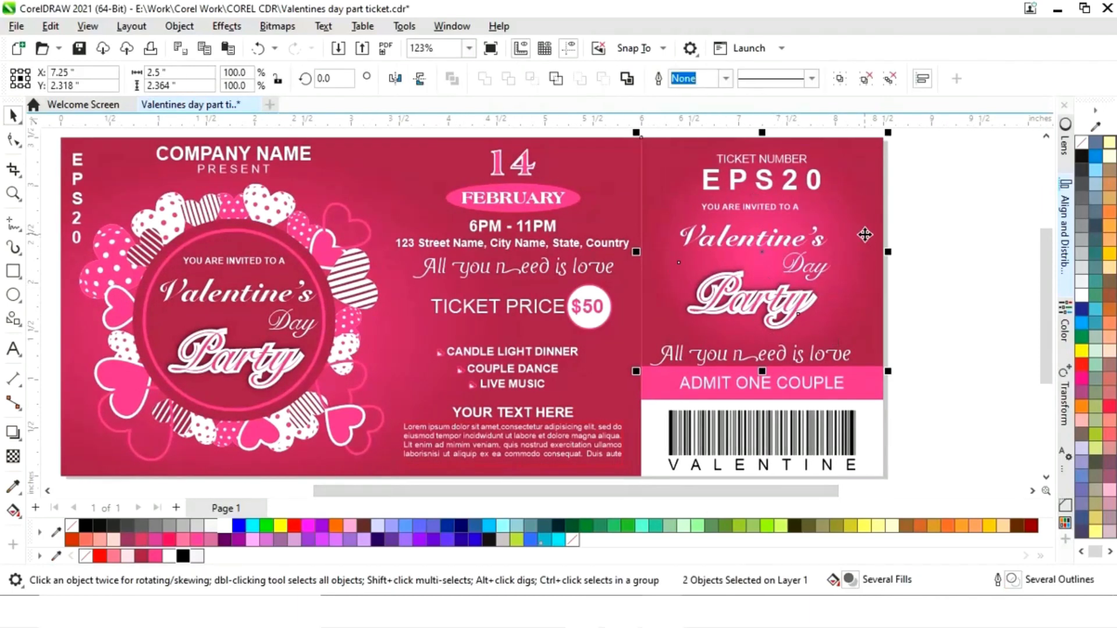
{"action": "left_click_drag", "start_coordinate": [867, 239], "coordinate": [874, 238]}
{"action": "left_click", "coordinate": [923, 240]}
{"action": "left_click", "coordinate": [788, 356]}
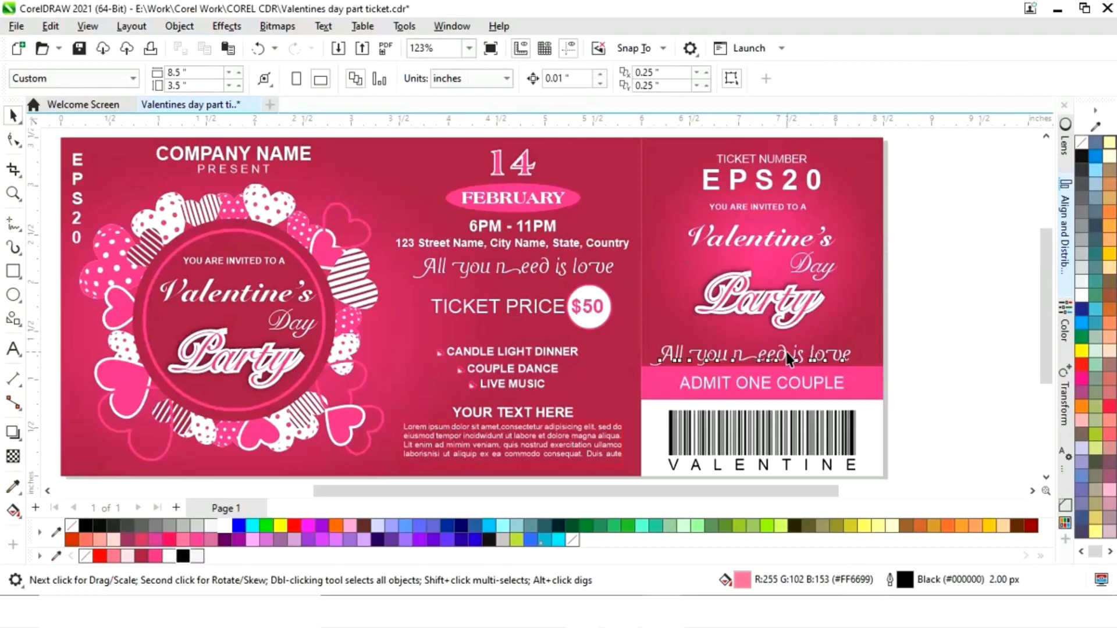
{"action": "left_click_drag", "start_coordinate": [788, 356], "coordinate": [763, 347]}
{"action": "left_click", "coordinate": [877, 287], "text": "shift"}
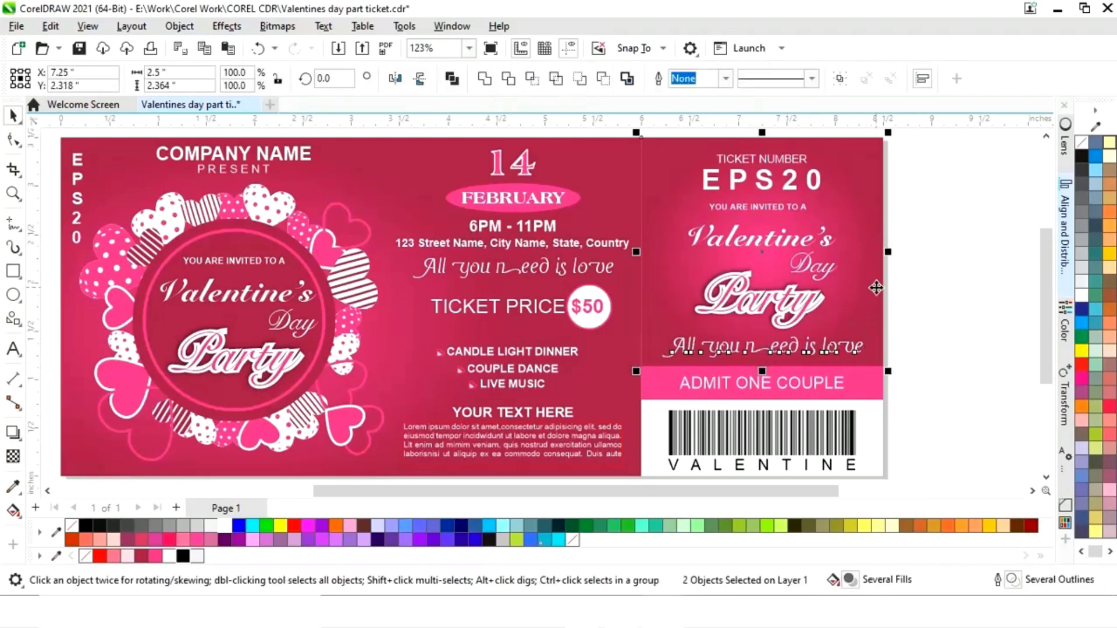
{"action": "left_click", "coordinate": [964, 277]}
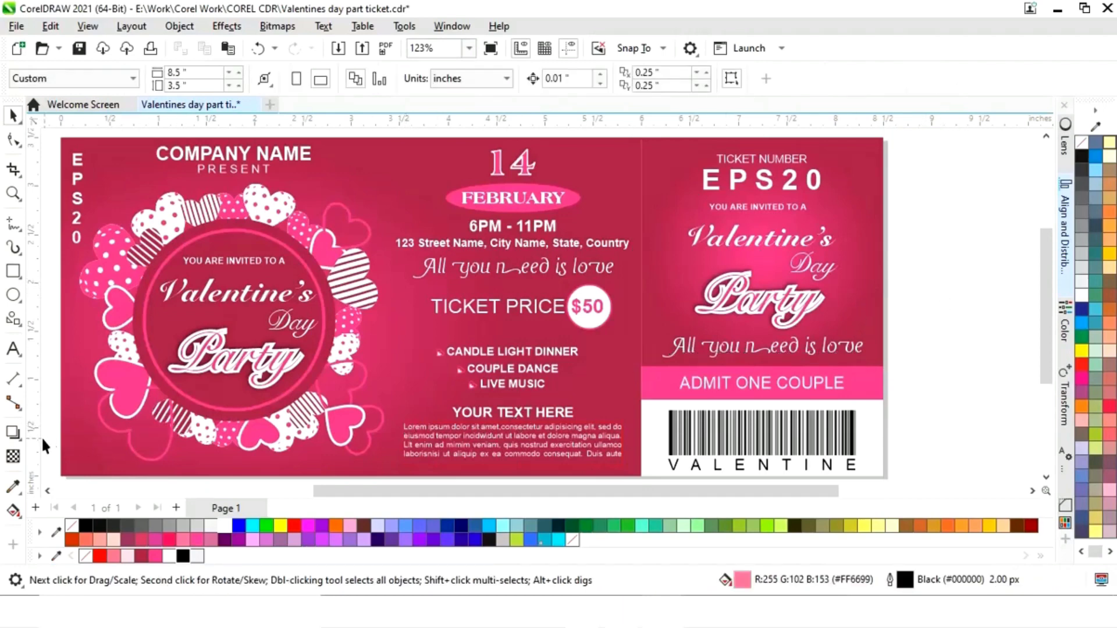
Apply a black Multiply drop shadow with opacity 50 and feather 15 to the pink ellipse behind FEBRUARY.
{"action": "left_click", "coordinate": [13, 432]}
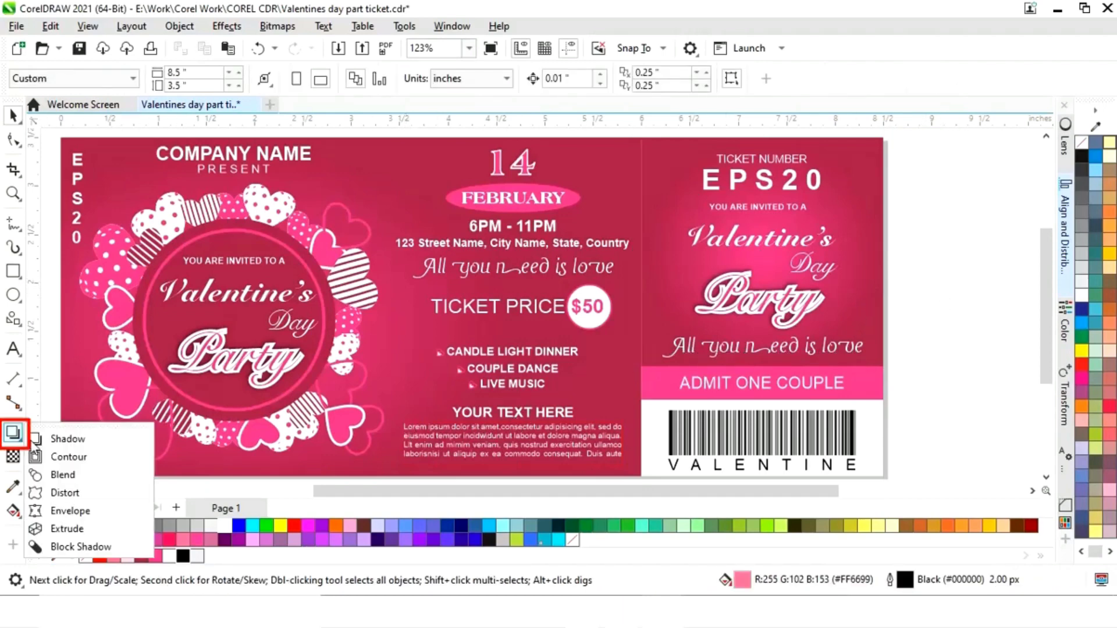
{"action": "left_click", "coordinate": [68, 440]}
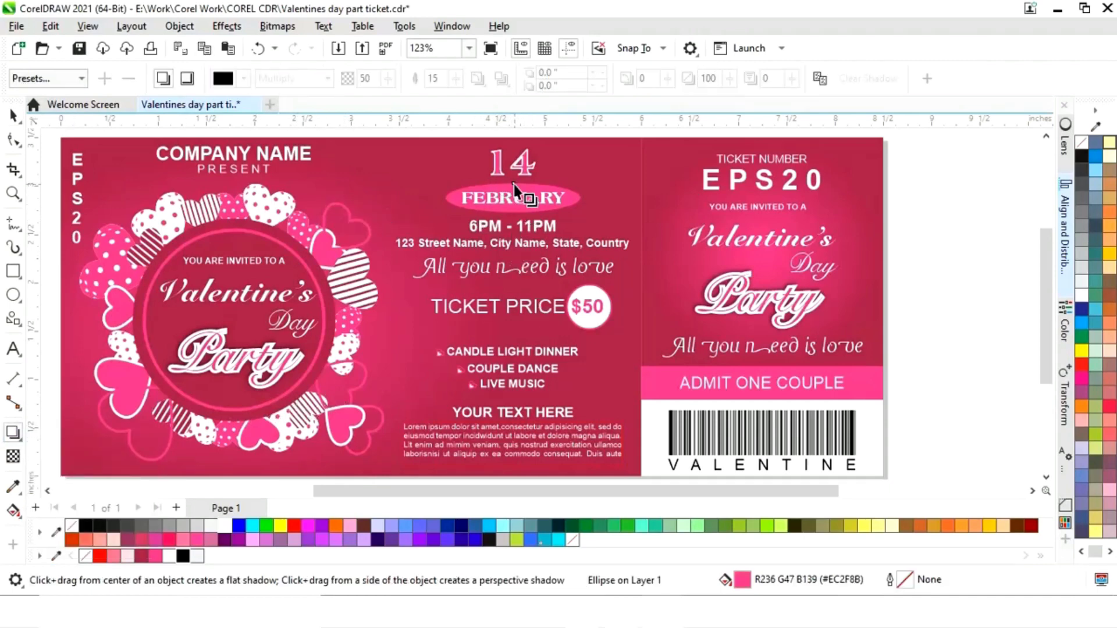
{"action": "left_click_drag", "start_coordinate": [514, 186], "coordinate": [513, 217]}
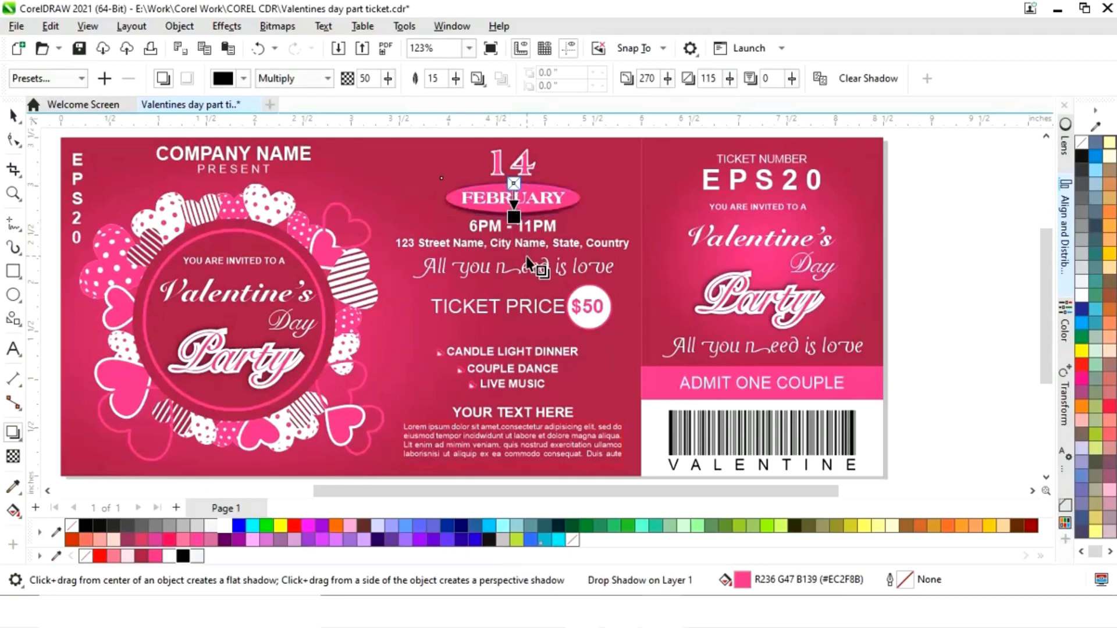
{"action": "left_click", "coordinate": [13, 115]}
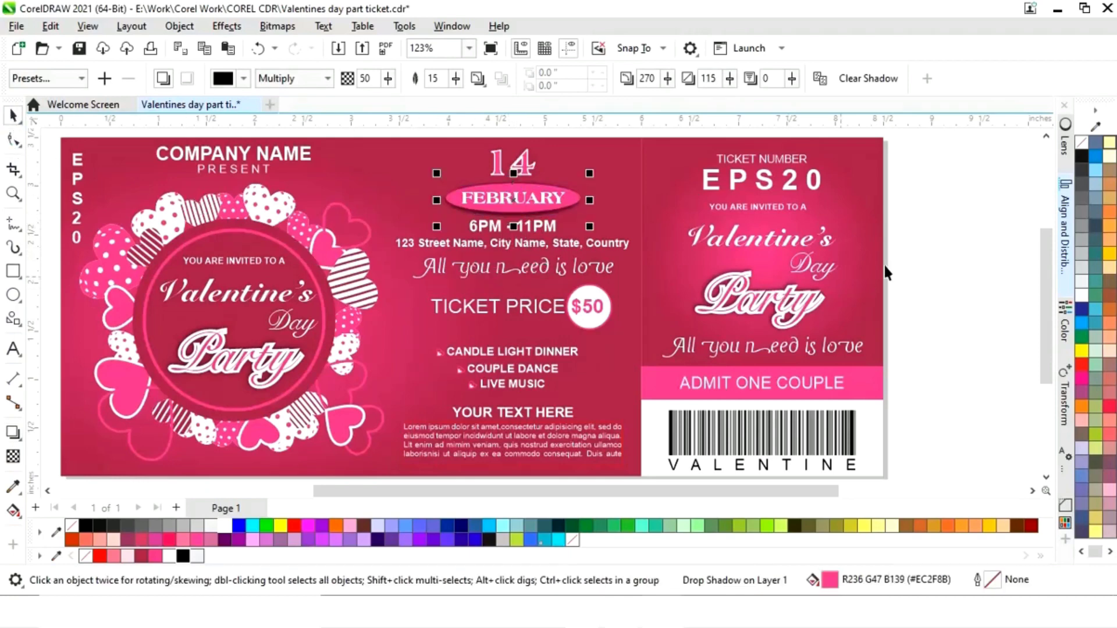
{"action": "left_click", "coordinate": [916, 232]}
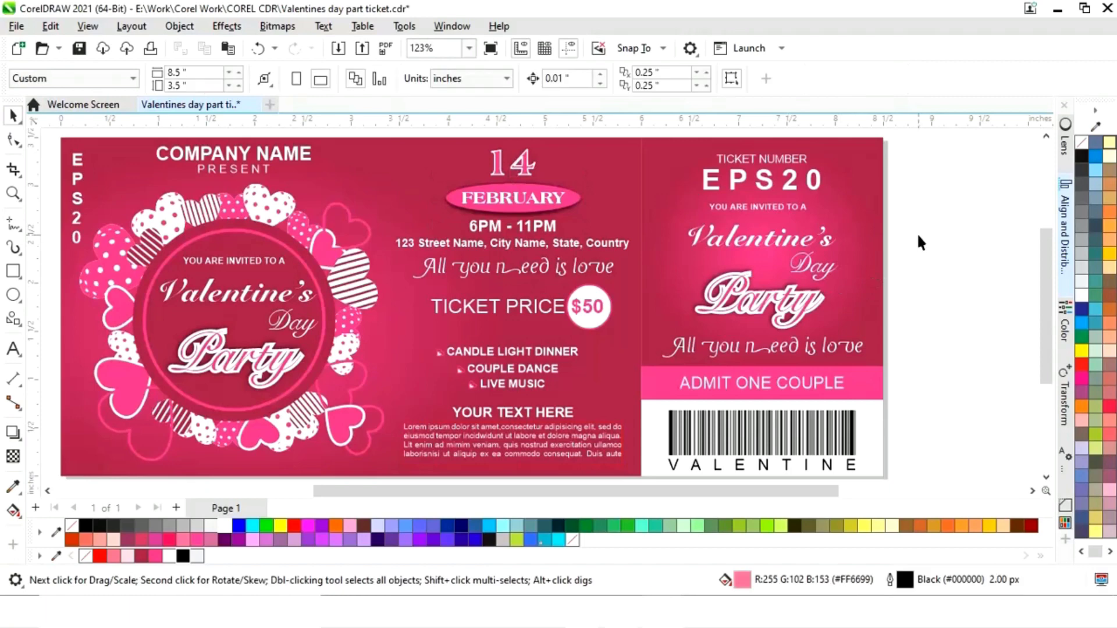
Apply a black Multiply drop shadow with opacity 50 and feather 15 to the large dark circle inside the heart ring.
{"action": "left_click", "coordinate": [323, 363]}
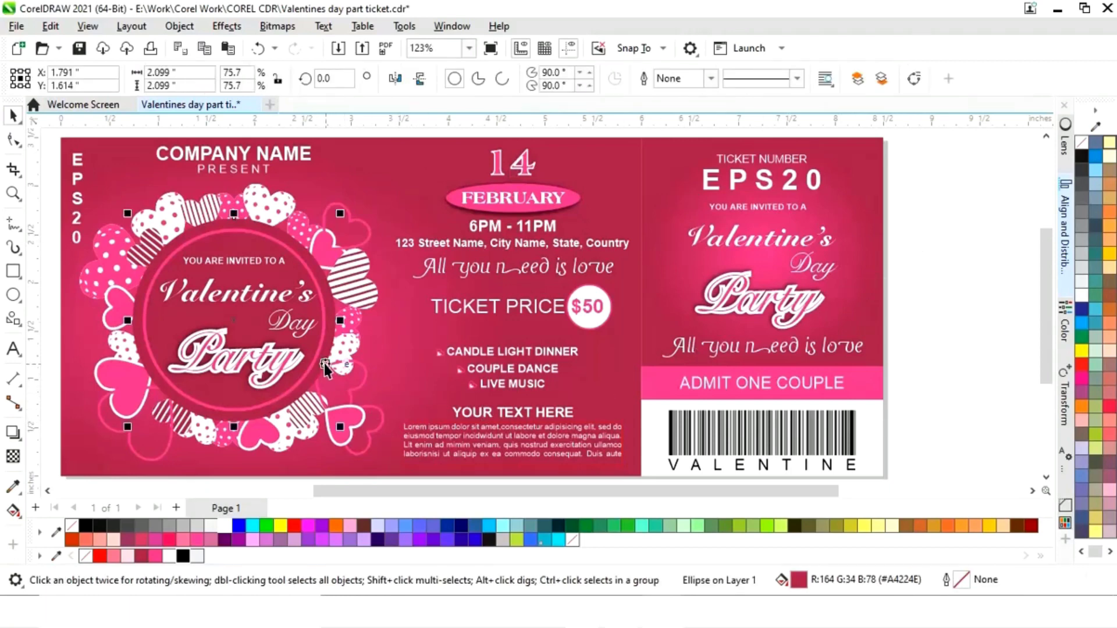
{"action": "left_click", "coordinate": [13, 433]}
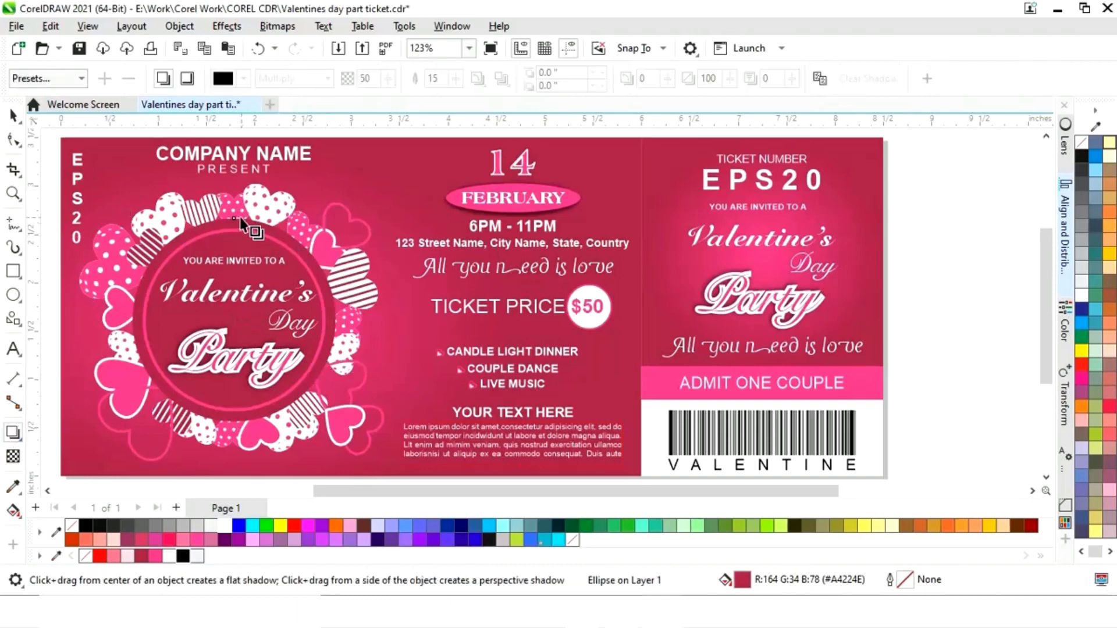
{"action": "left_click_drag", "start_coordinate": [240, 219], "coordinate": [234, 423]}
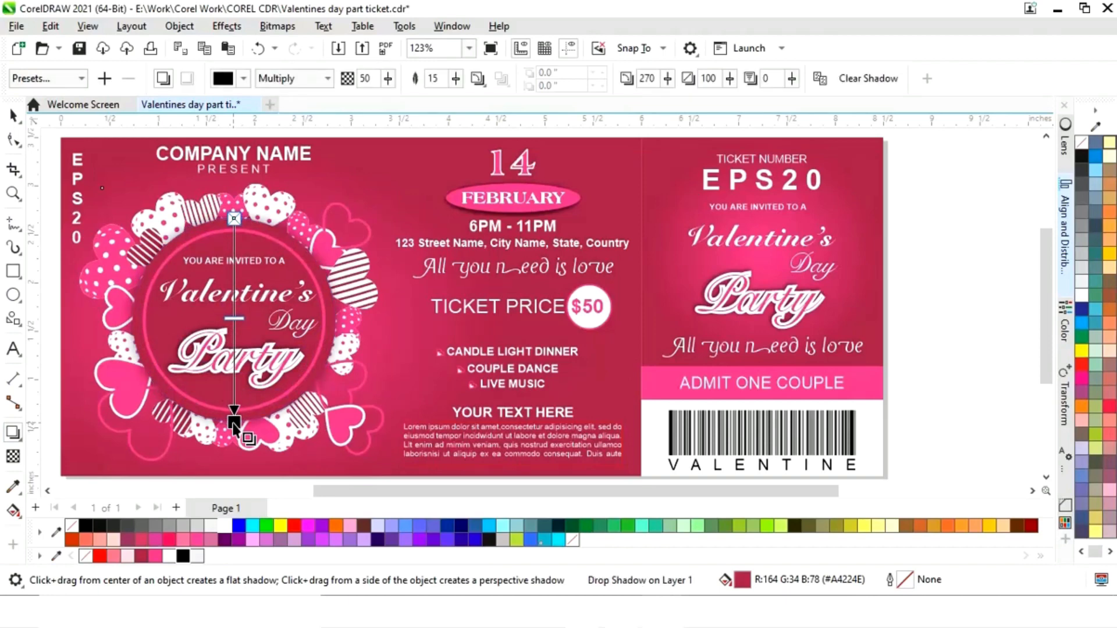
{"action": "left_click", "coordinate": [13, 115]}
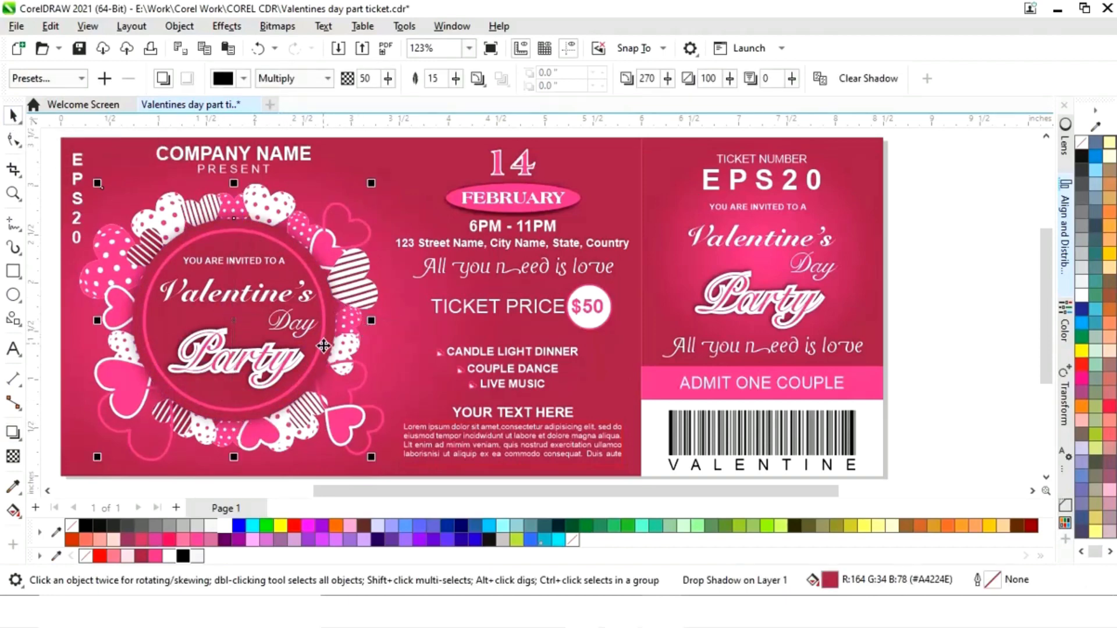
Remove the fill from the inner pink-outlined circle and give it a black Multiply shadow with opacity 50 and feather 15.
{"action": "left_click", "coordinate": [316, 364]}
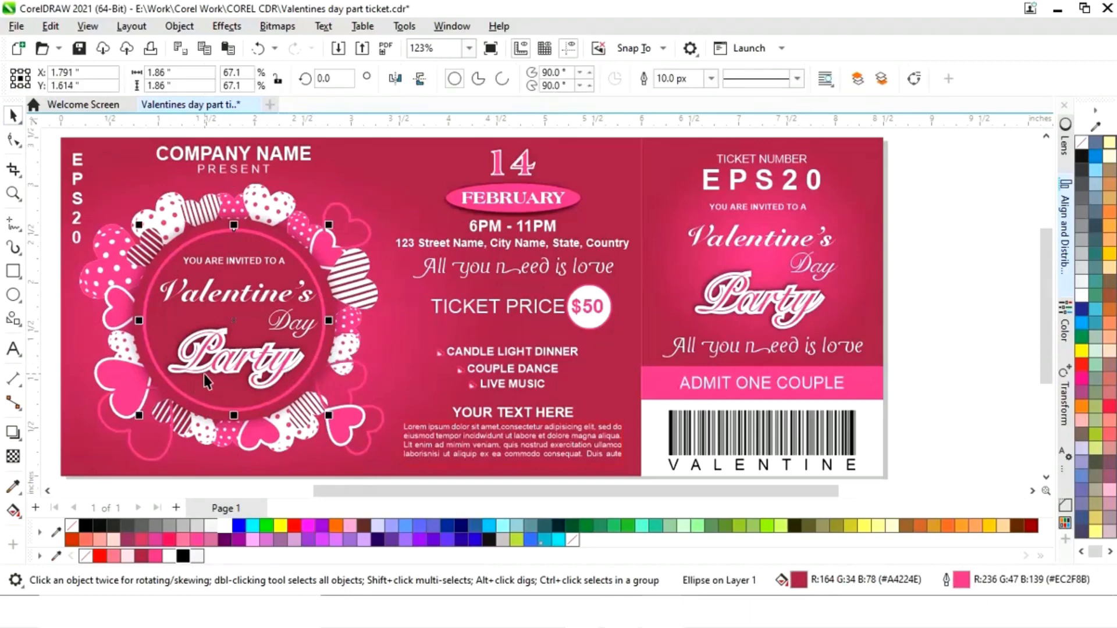
{"action": "left_click", "coordinate": [71, 525]}
{"action": "left_click", "coordinate": [13, 436]}
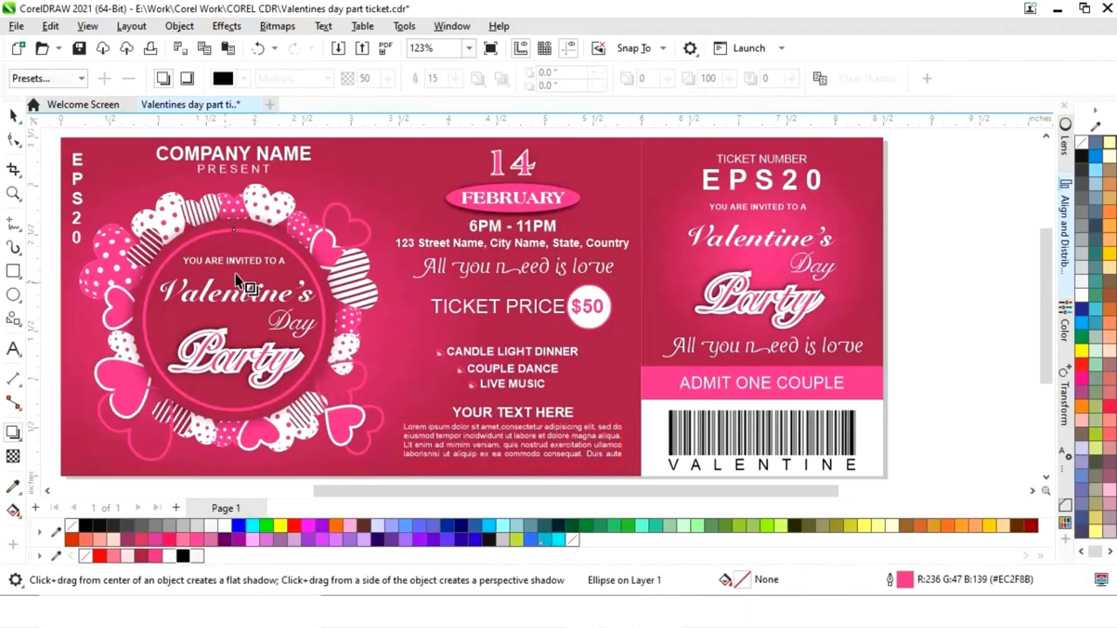
{"action": "left_click_drag", "start_coordinate": [235, 228], "coordinate": [232, 413]}
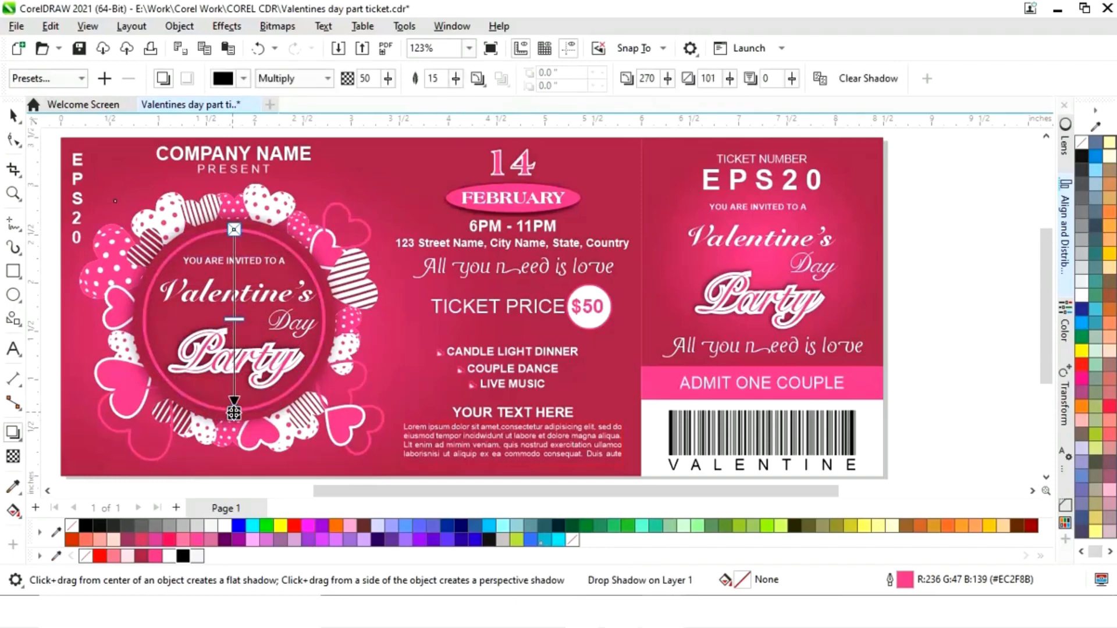
{"action": "left_click", "coordinate": [13, 115]}
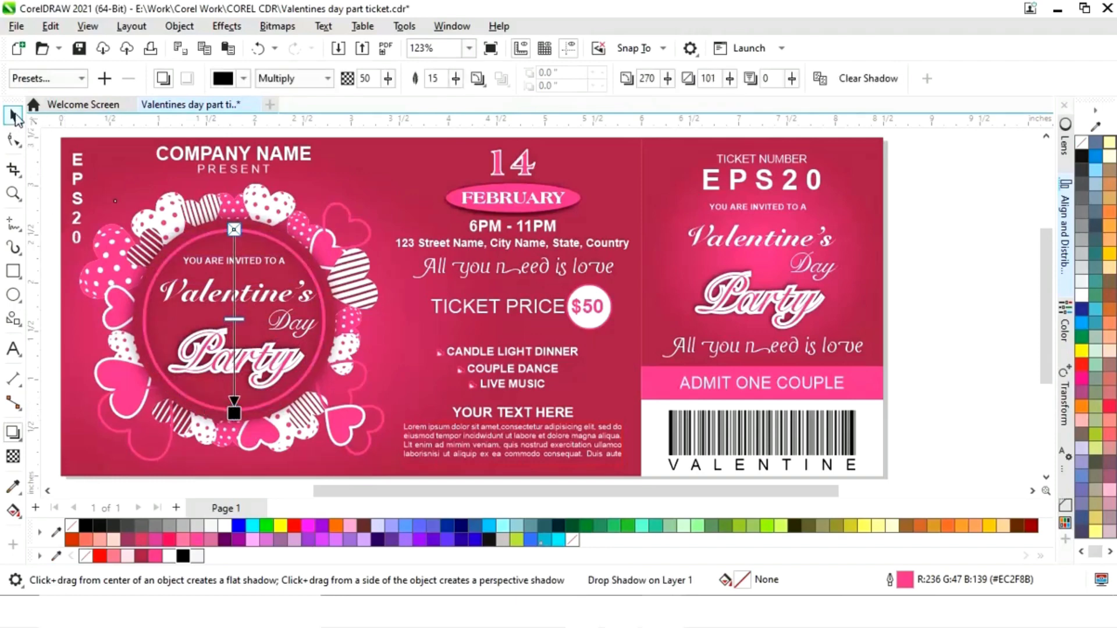
{"action": "left_click", "coordinate": [936, 298]}
Draw a vertical 3.5 inch 2-Point Line along the boundary between the main ticket and the stub.
{"action": "scroll", "coordinate": [936, 308], "scroll_direction": "left", "scroll_amount": 2}
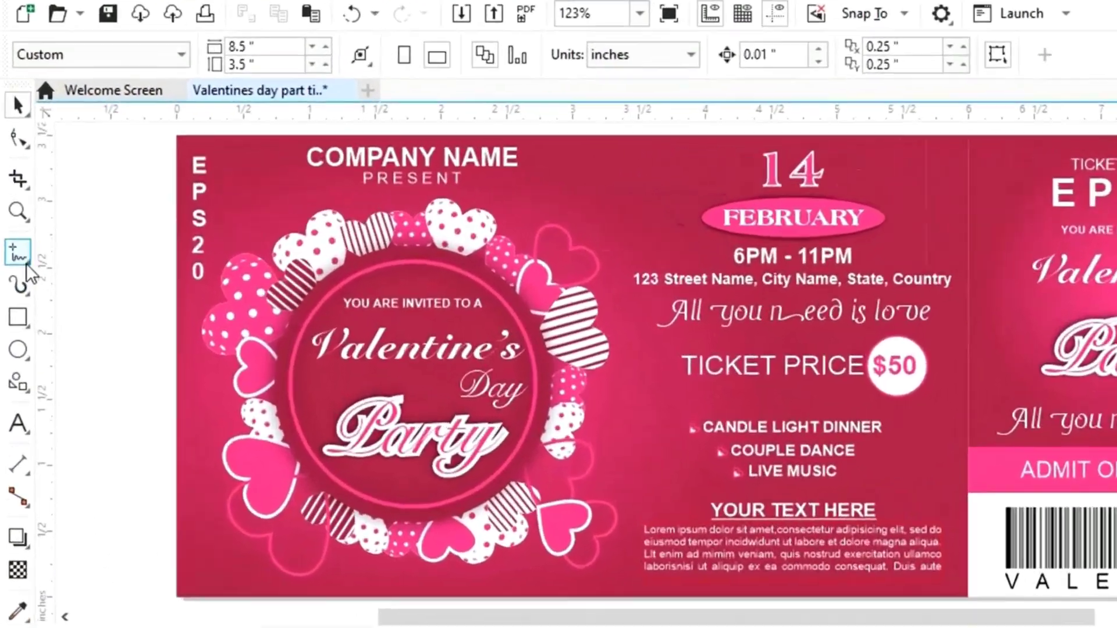
{"action": "left_click", "coordinate": [18, 229]}
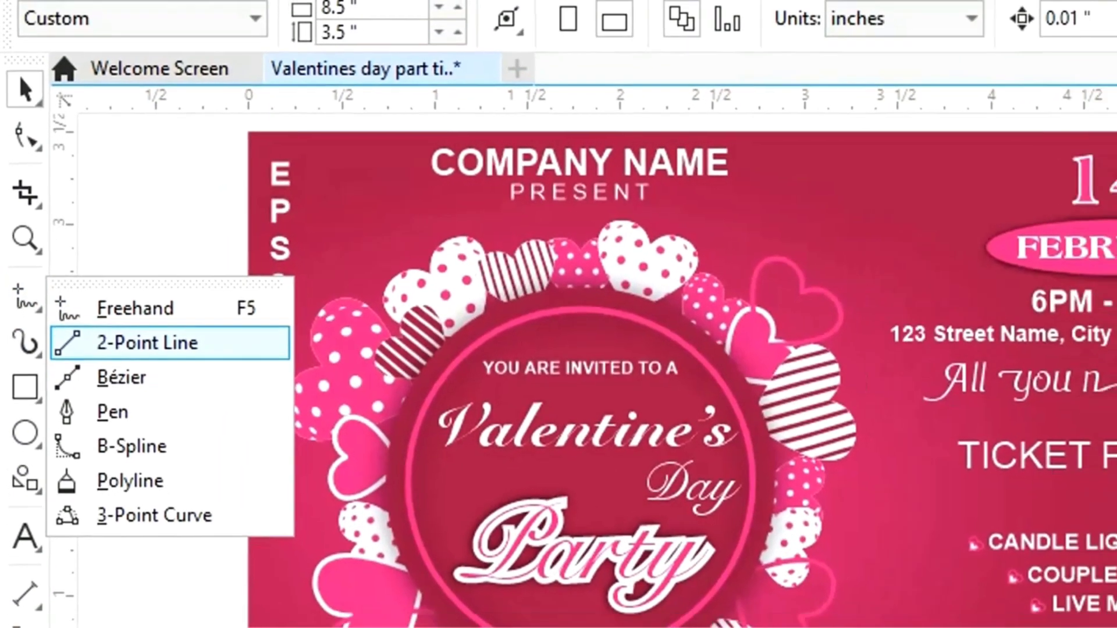
{"action": "left_click", "coordinate": [151, 359]}
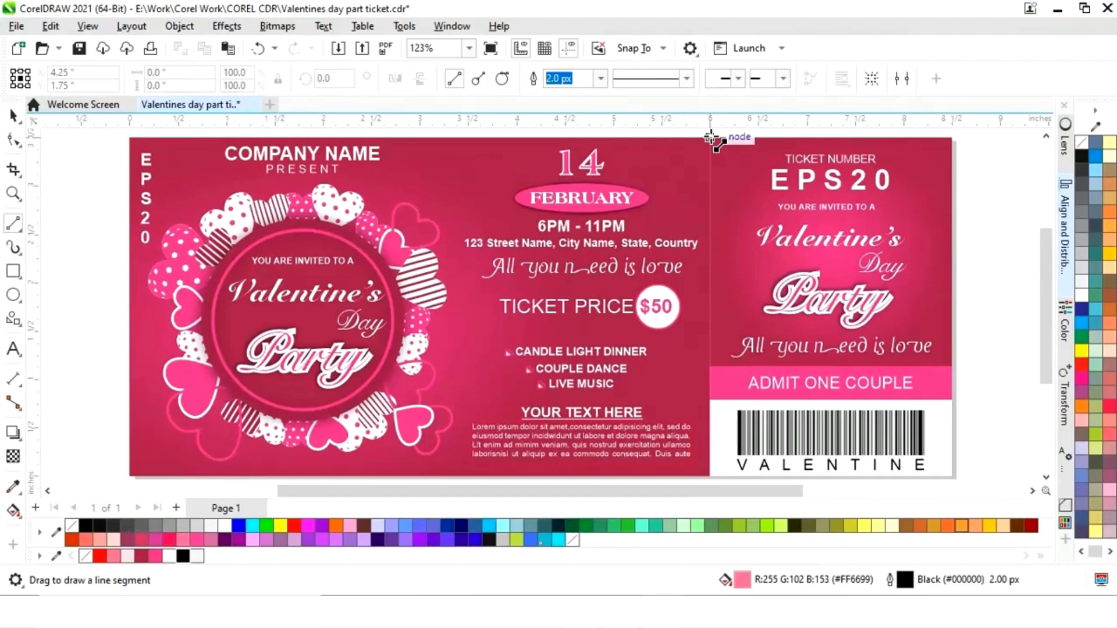
{"action": "left_click_drag", "start_coordinate": [711, 137], "coordinate": [710, 432]}
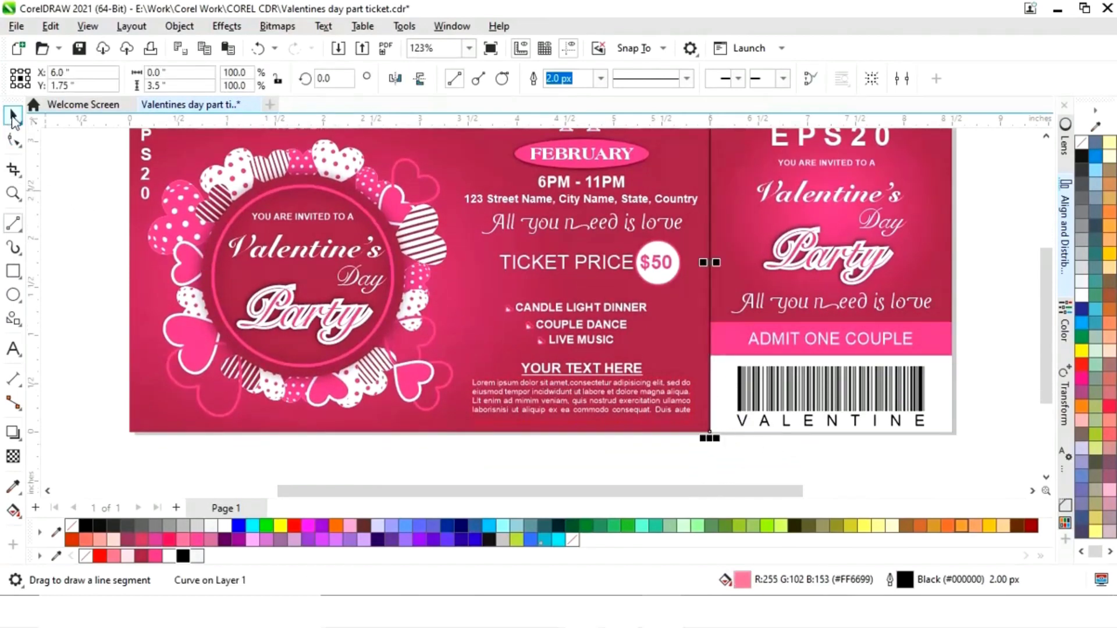
{"action": "key", "text": "space"}
{"action": "left_click_drag", "start_coordinate": [1046, 371], "coordinate": [1043, 353]}
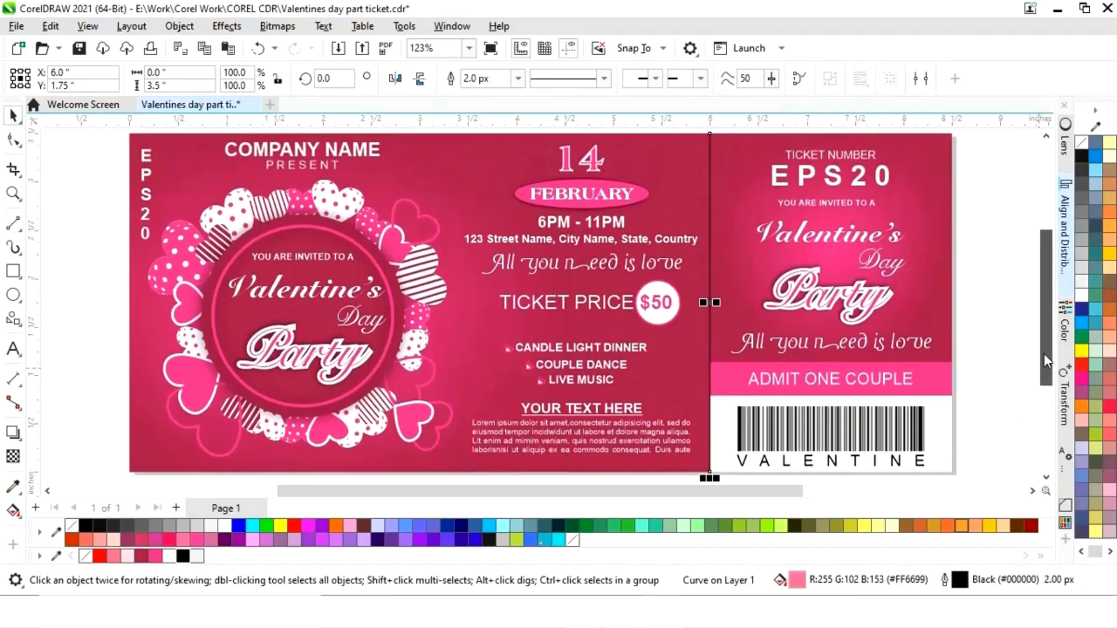
Set the divider line's outline to white with a width of 8 px.
{"action": "right_click", "coordinate": [225, 526]}
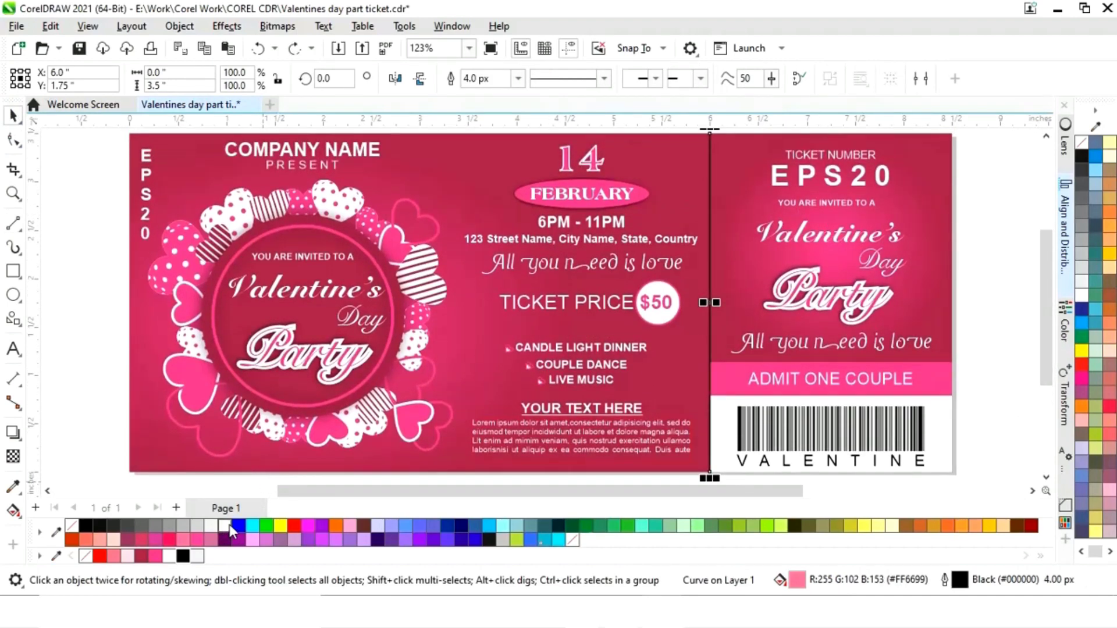
{"action": "left_click", "coordinate": [517, 78]}
{"action": "left_click", "coordinate": [483, 181]}
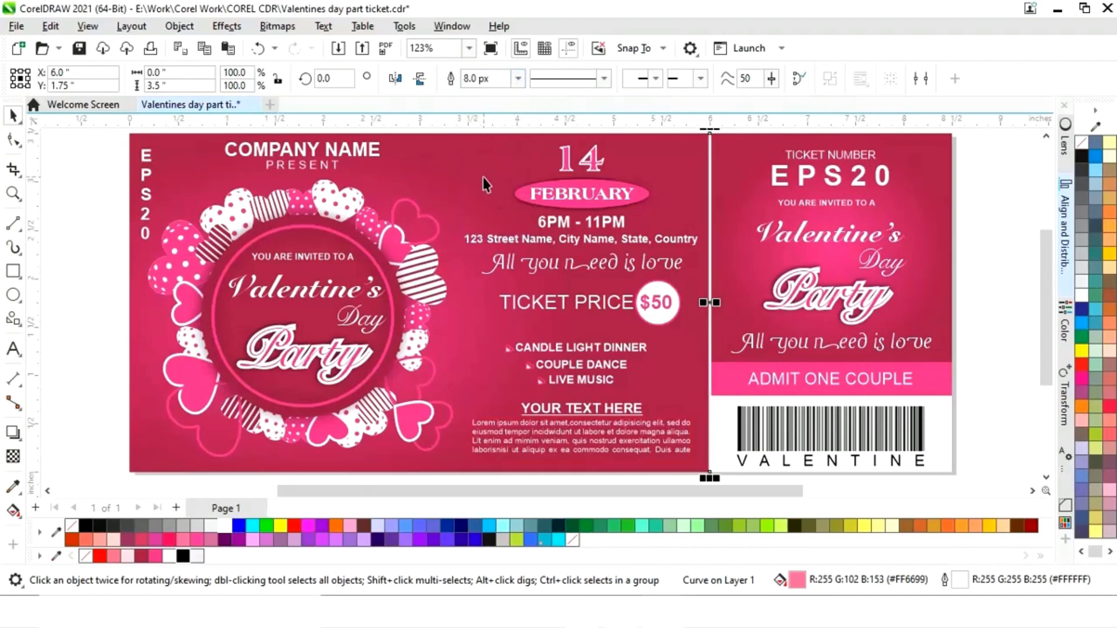
{"action": "left_click", "coordinate": [990, 242]}
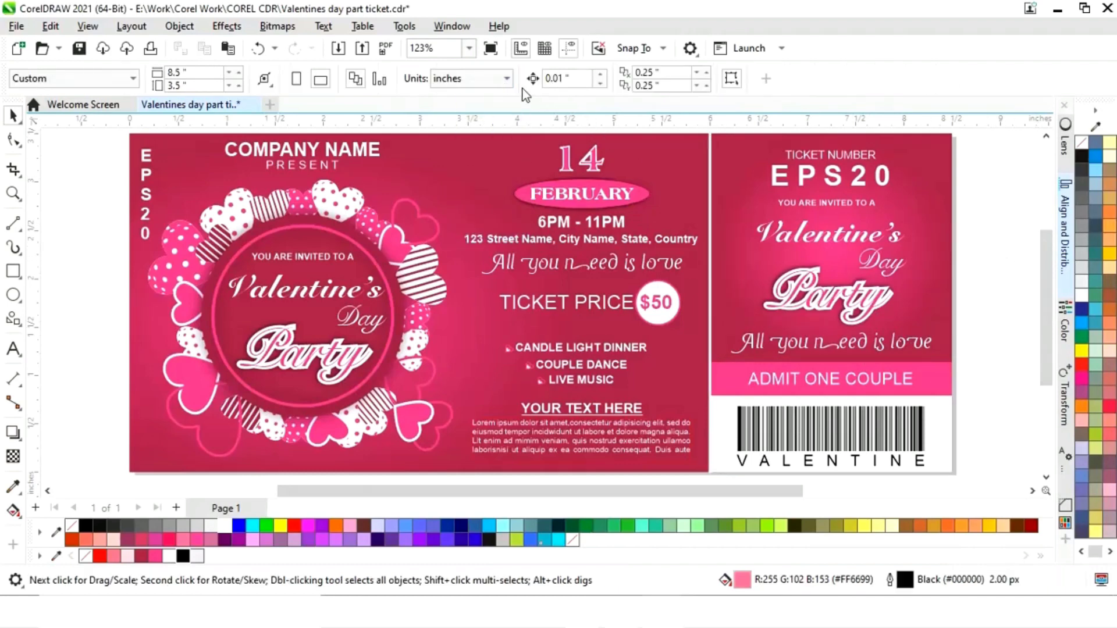
Apply a dotted line style to the white divider as the stub's tear-off perforation.
{"action": "left_click", "coordinate": [709, 197]}
{"action": "left_click", "coordinate": [604, 78]}
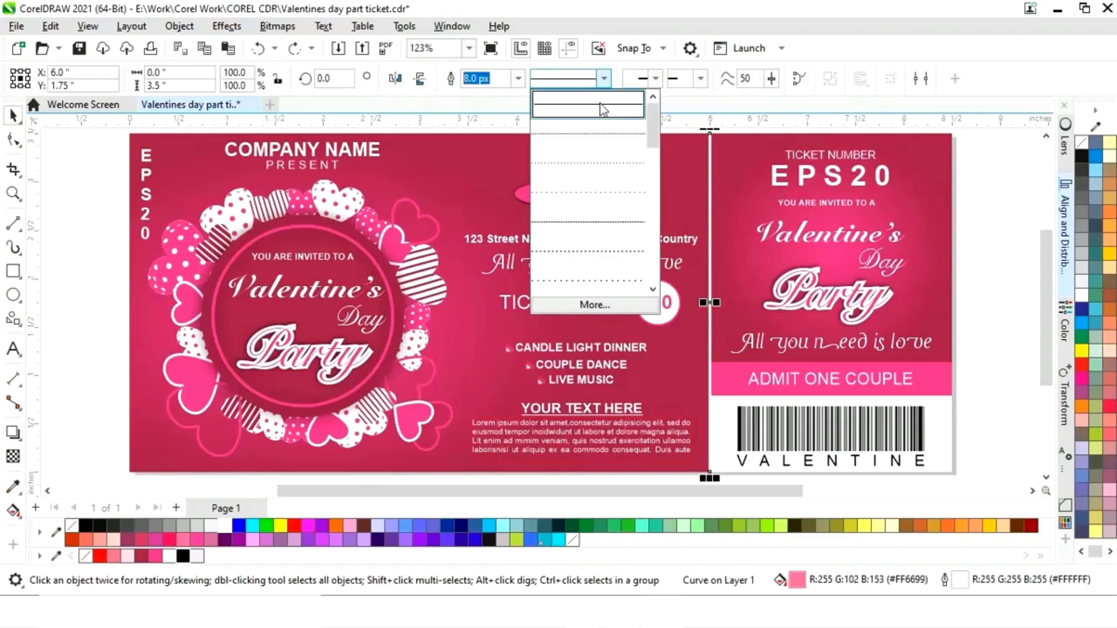
{"action": "left_click", "coordinate": [585, 164]}
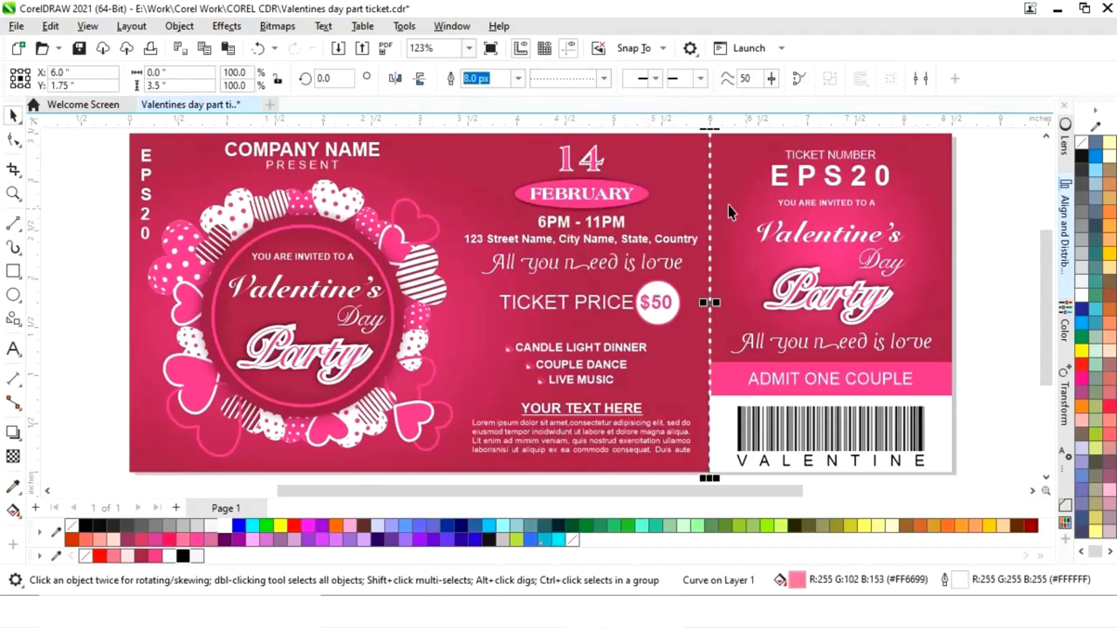
{"action": "left_click", "coordinate": [971, 254]}
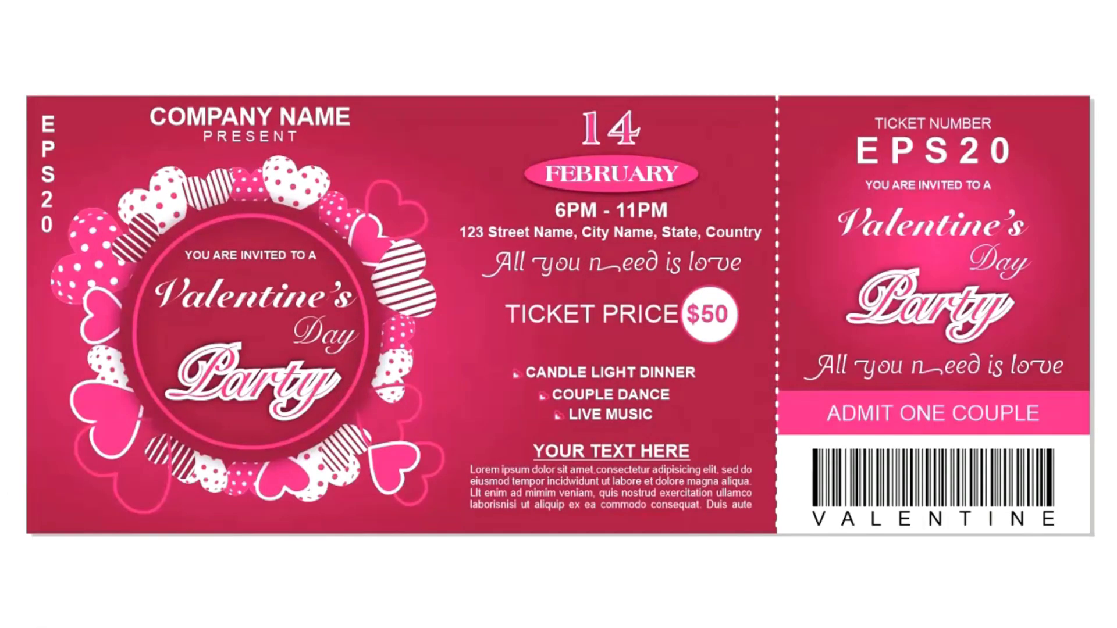